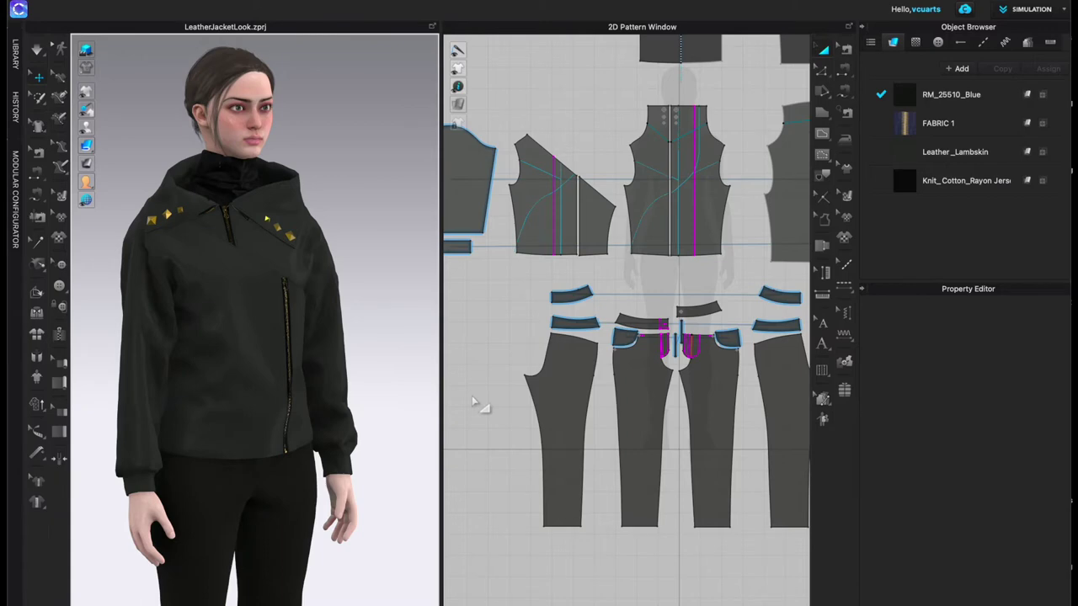
Step: Examine the jacket in 3D from several angles and view the complete 2D pattern layout
mouse_move(380, 342)
right_down()
mouse_move(356, 342)
mouse_move(371, 339)
right_up()
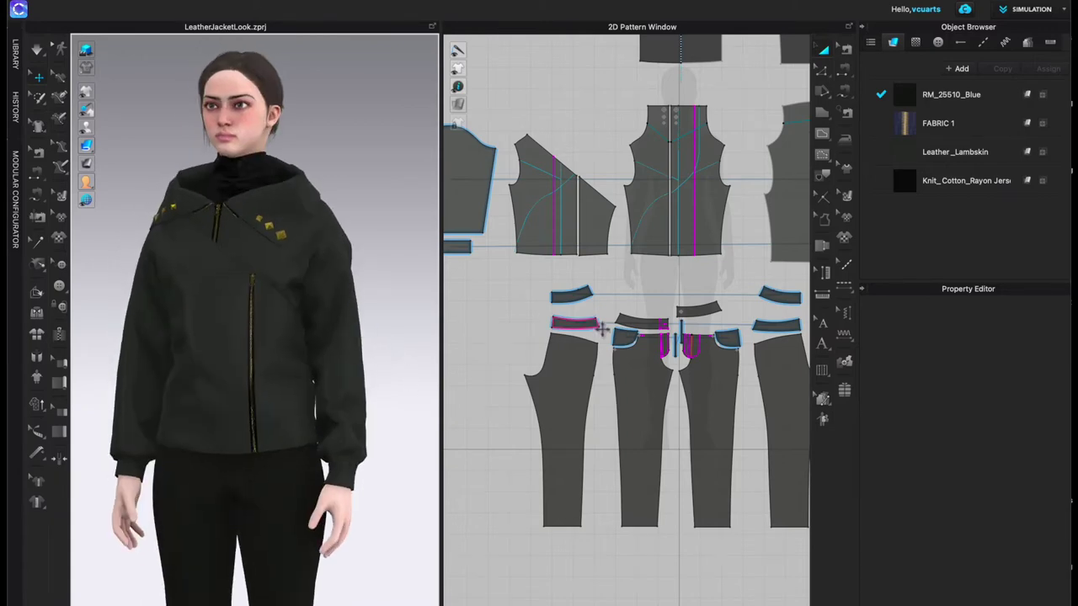
scroll(607, 323, down, 4)
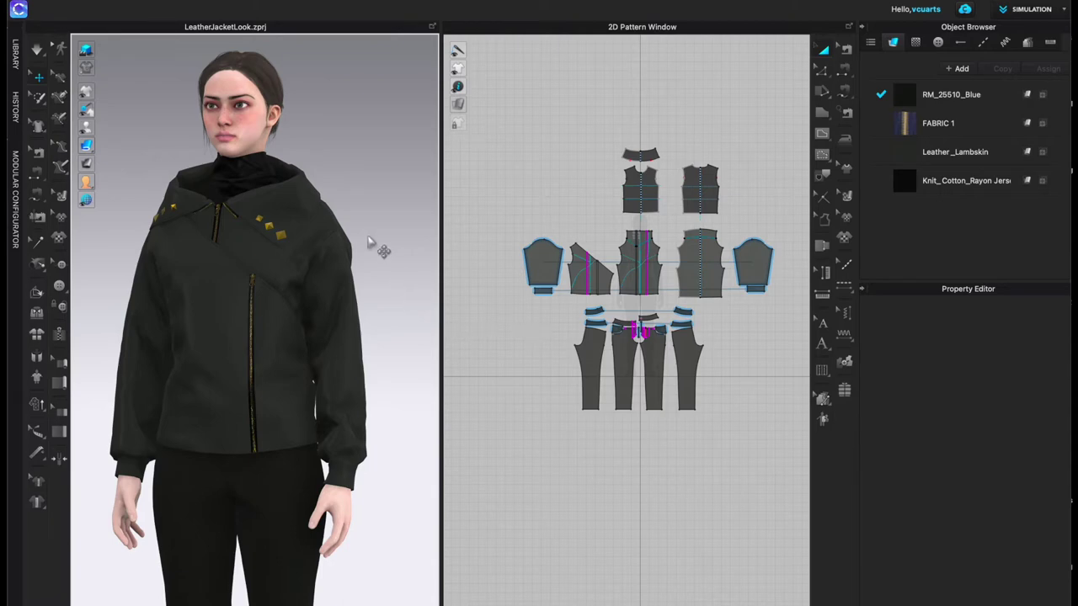
right_drag(227, 267, 253, 294)
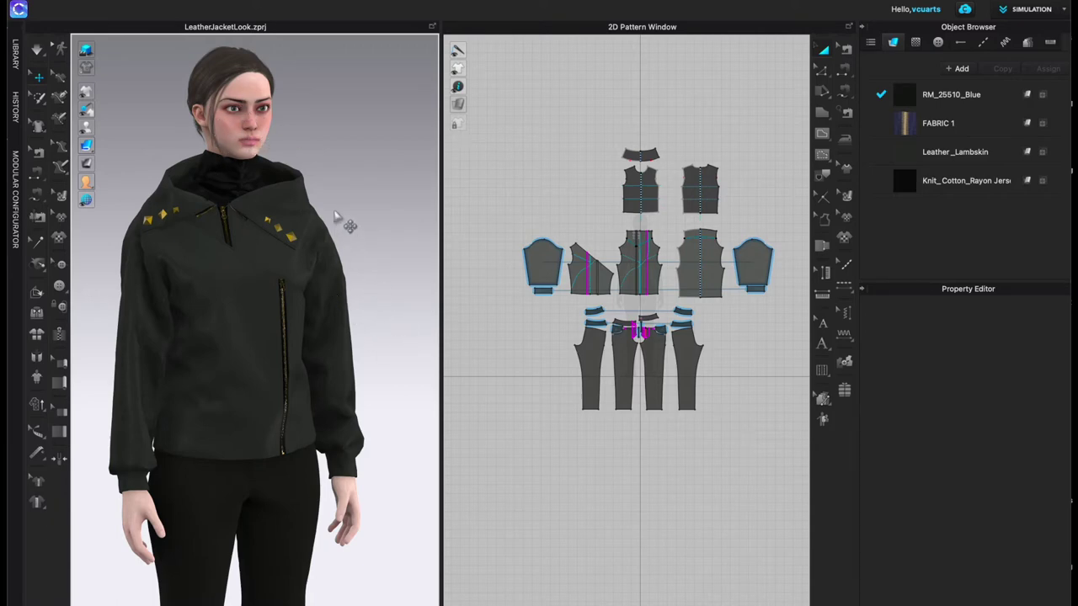
right_drag(344, 209, 329, 231)
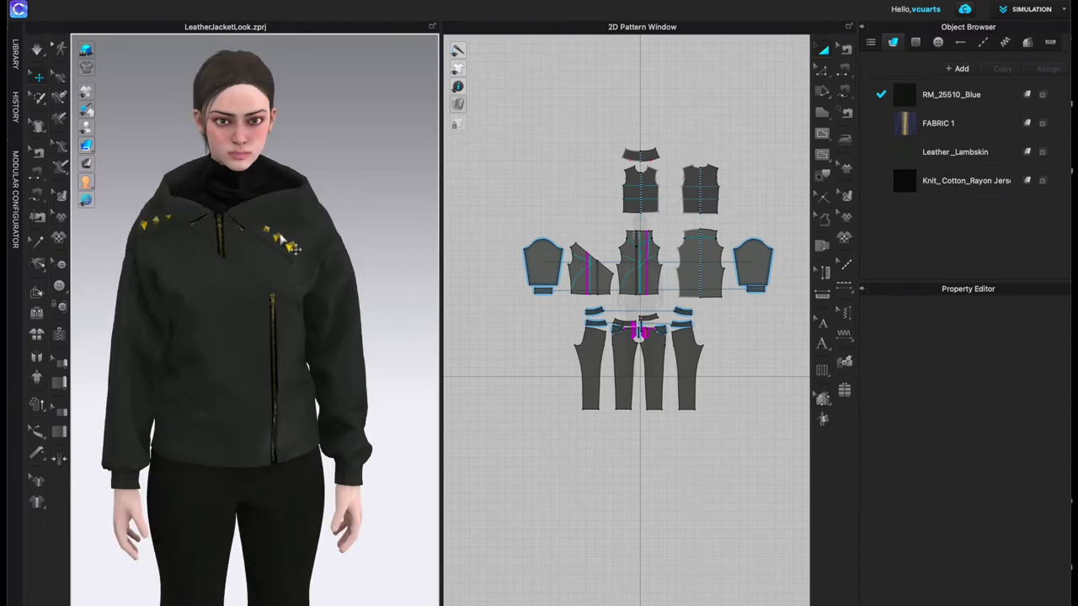
middle_drag(421, 513, 374, 534)
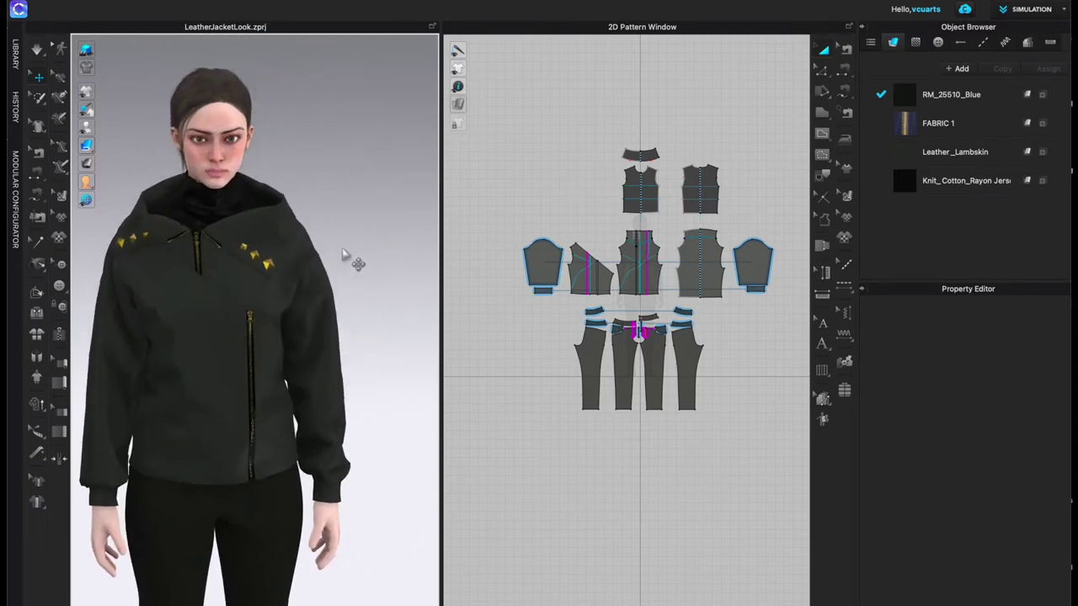
right_drag(353, 258, 168, 282)
scroll(144, 268, up, 2)
middle_drag(180, 272, 305, 311)
Step: Reset the 3D position of the three gold studs on the collar flap at the wearer's left
right_drag(244, 261, 317, 293)
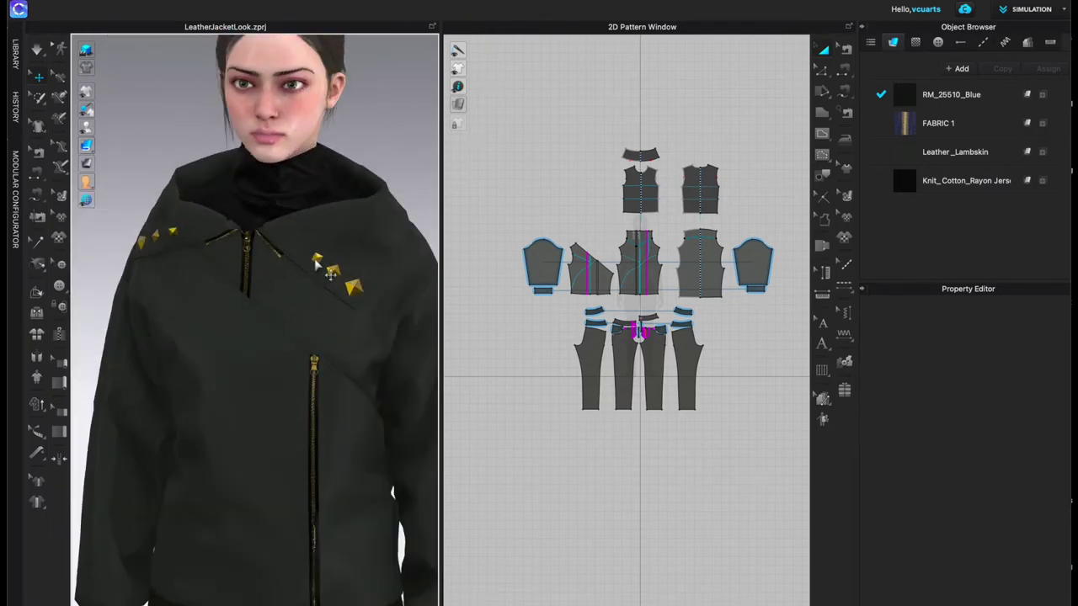
right_click(324, 260)
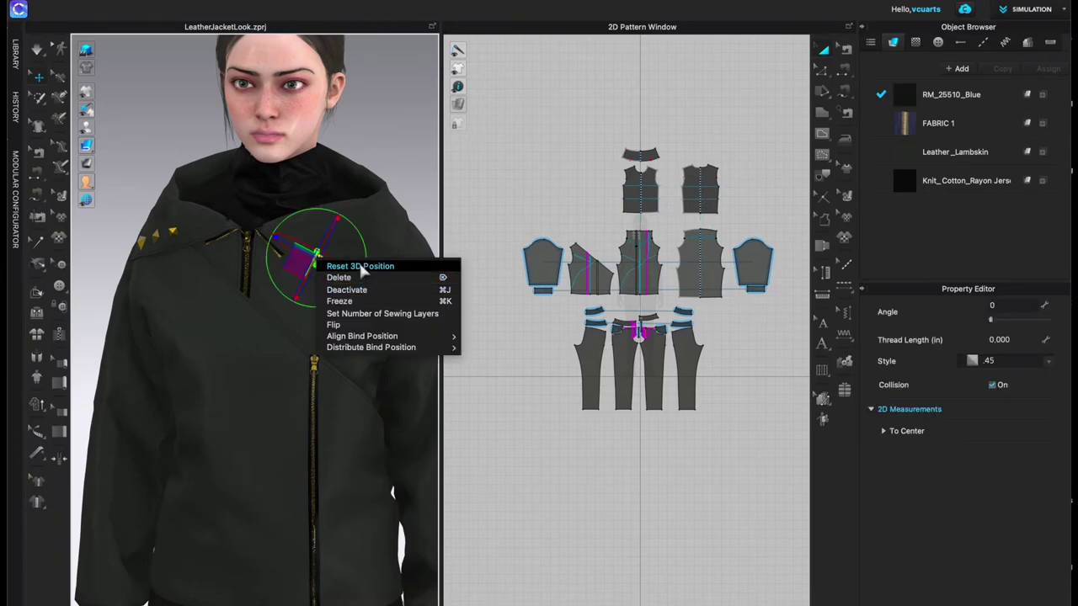
click(359, 264)
right_click(333, 272)
click(350, 280)
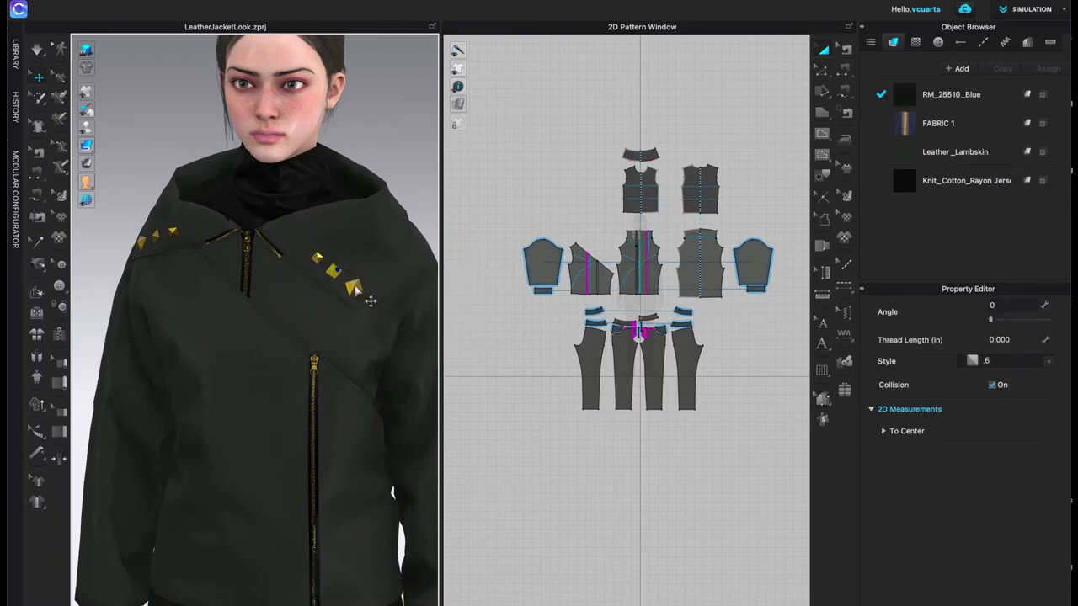
right_click(354, 286)
click(370, 287)
Step: Reset the 3D position of the three gold studs on the collar flap at the wearer's right
right_click(202, 244)
click(172, 243)
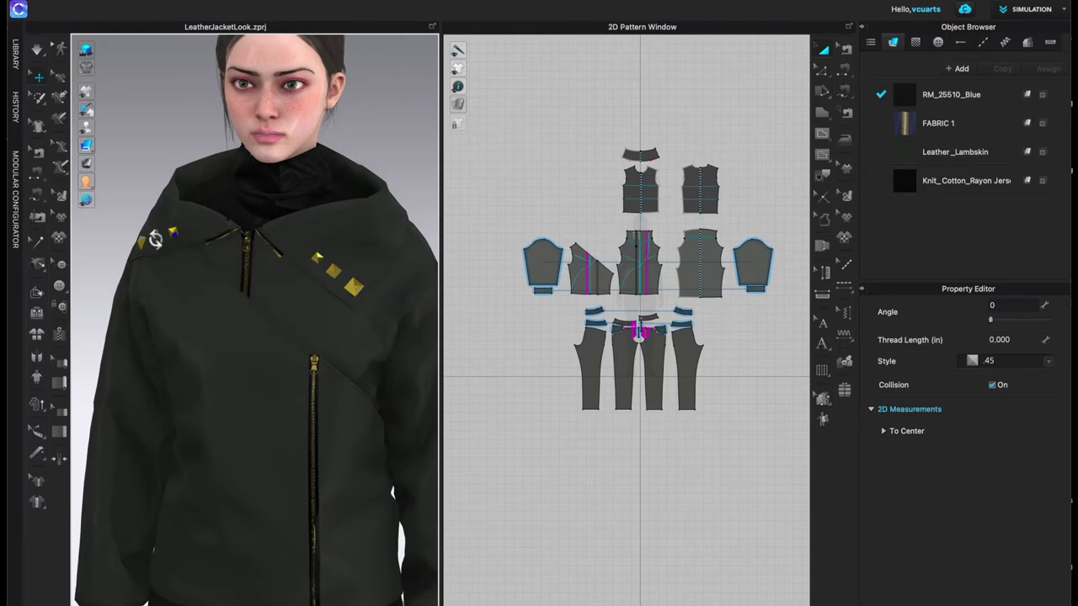
right_click(154, 236)
click(135, 242)
right_click(138, 242)
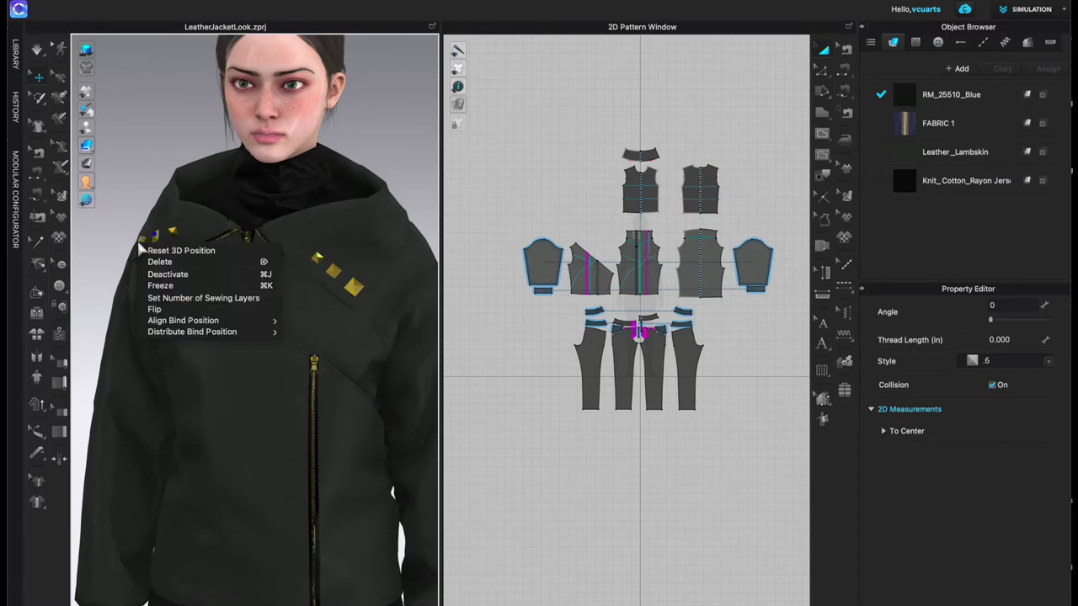
click(162, 245)
right_drag(242, 268, 281, 263)
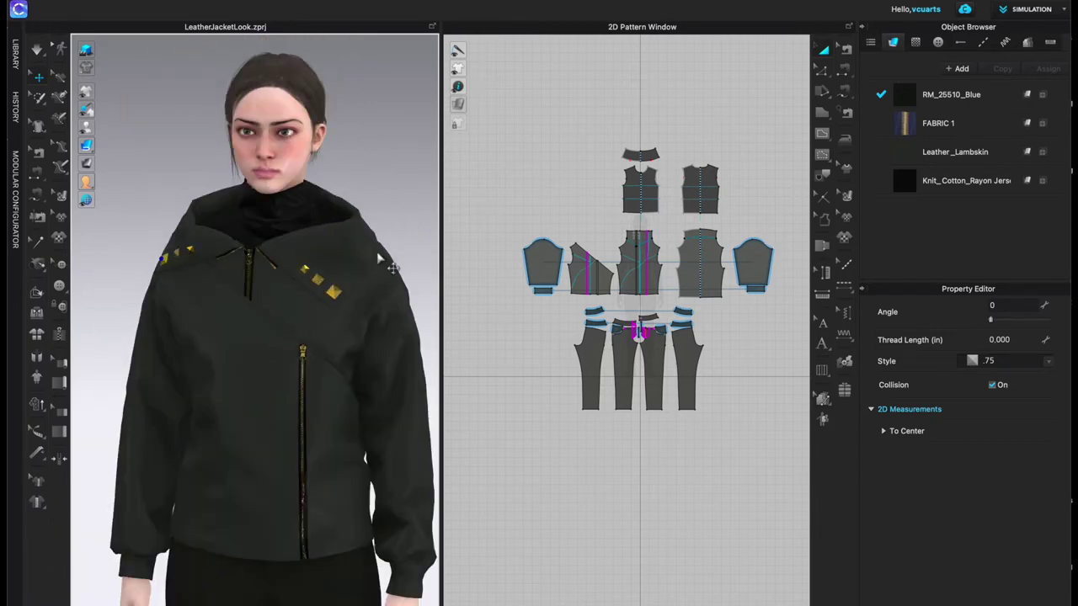
Step: Delete all baselines from the 2D patterns
right_drag(734, 344, 686, 371)
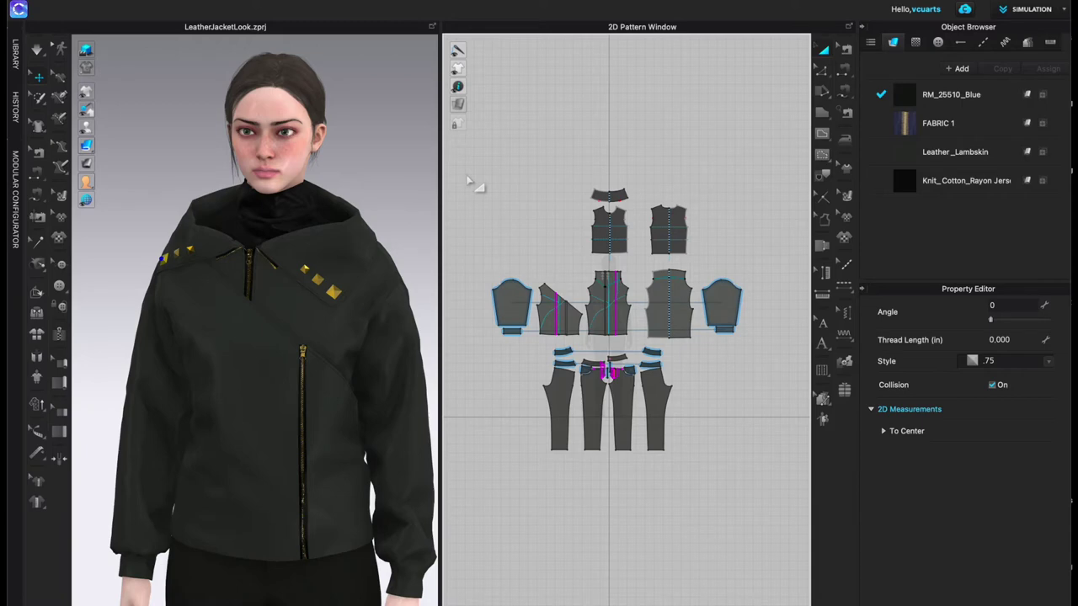
scroll(548, 312, up, 5)
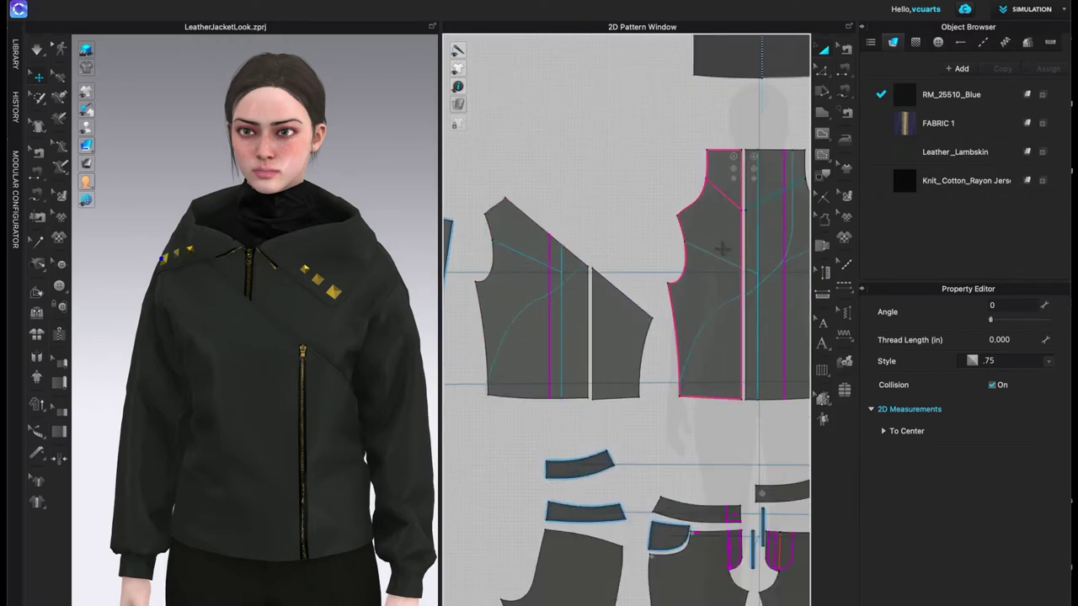
right_click(600, 197)
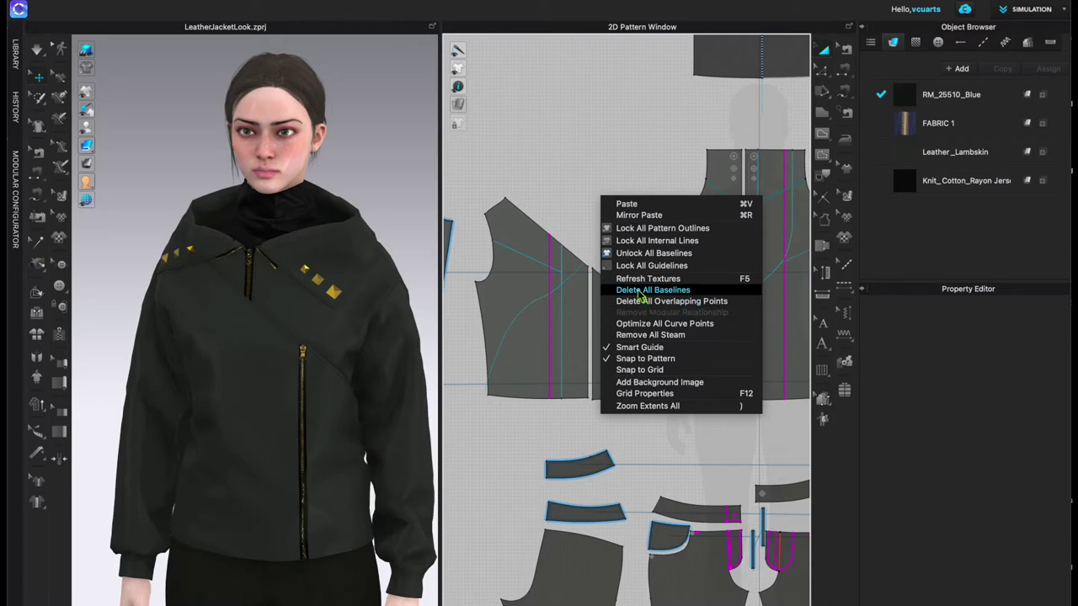
click(577, 195)
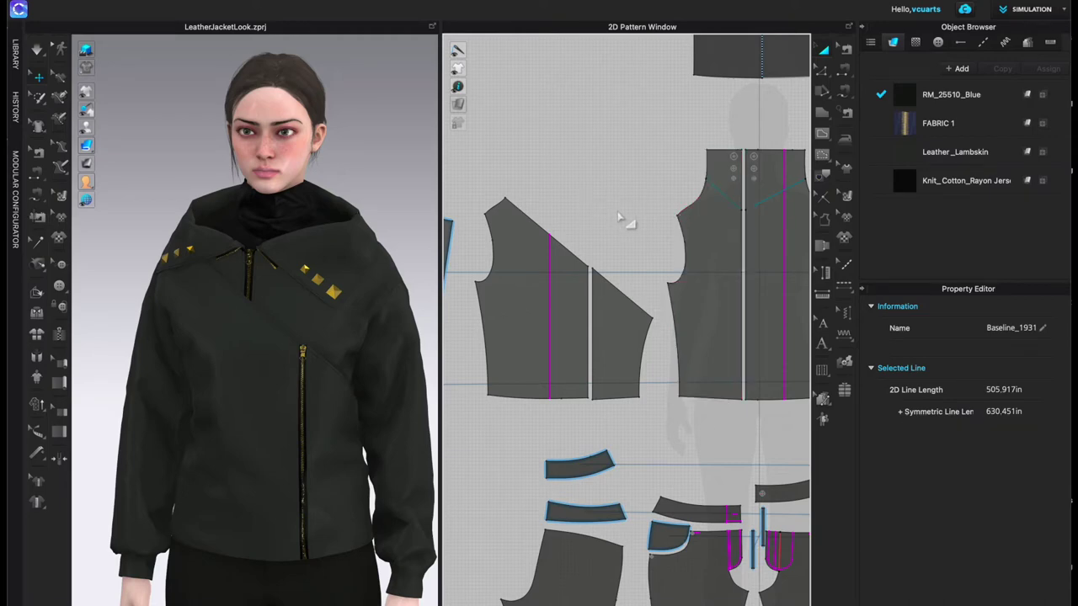
scroll(619, 217, down, 3)
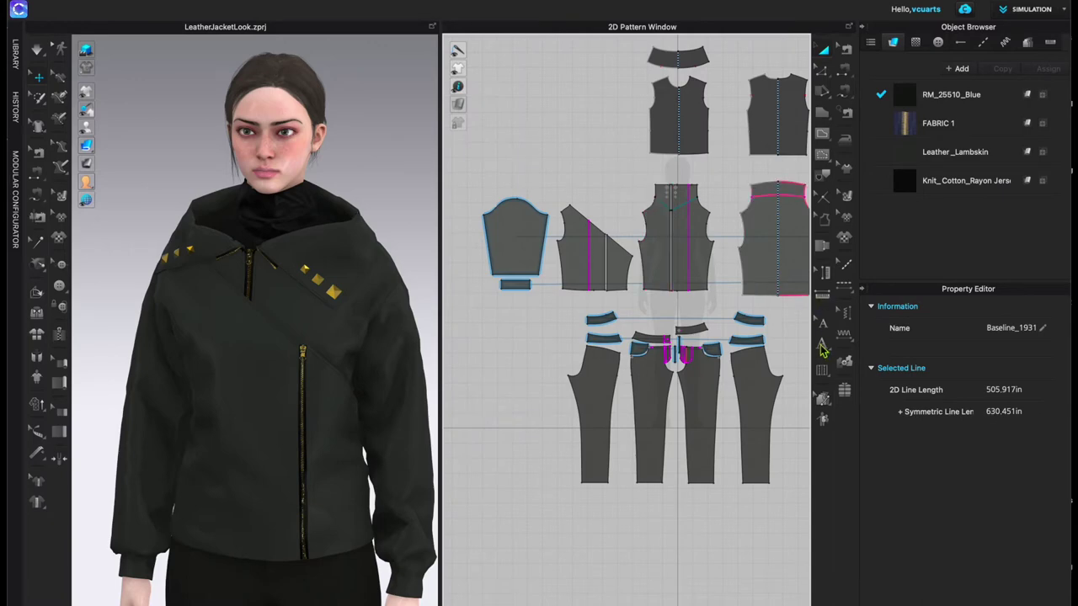
Step: Delete the topstitches along the diagonal edges of the two asymmetrical jacket front pieces
scroll(307, 274, up, 5)
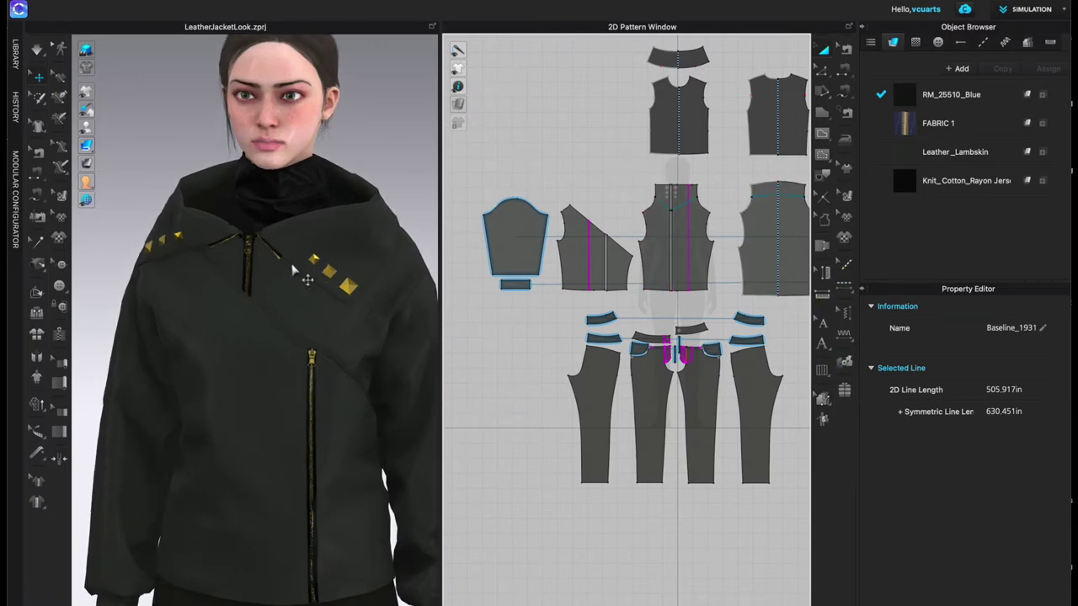
scroll(348, 258, down, 3)
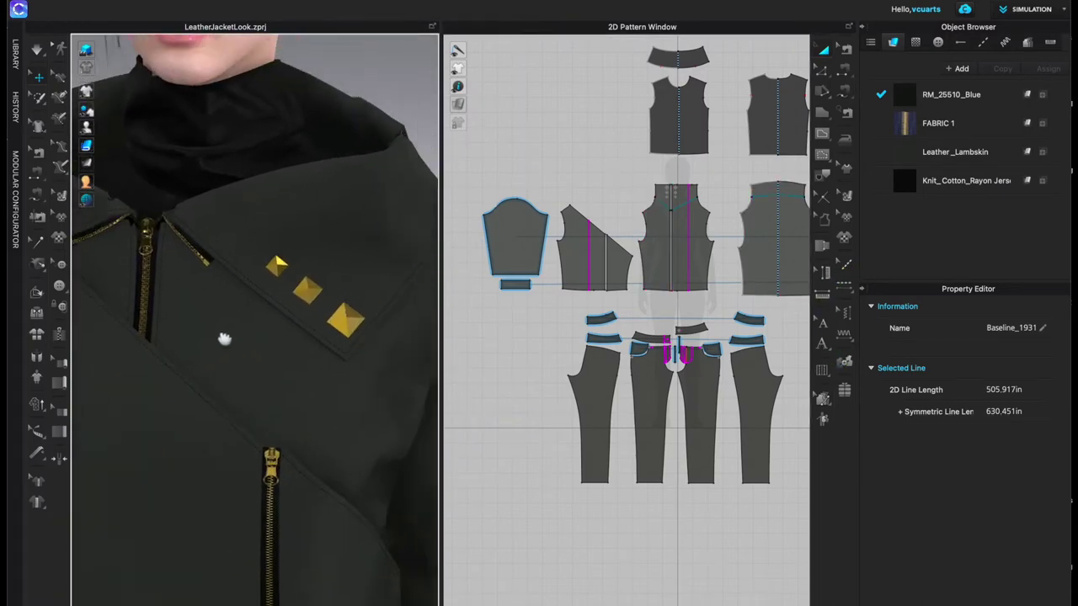
scroll(216, 341, up, 5)
scroll(204, 329, up, 2)
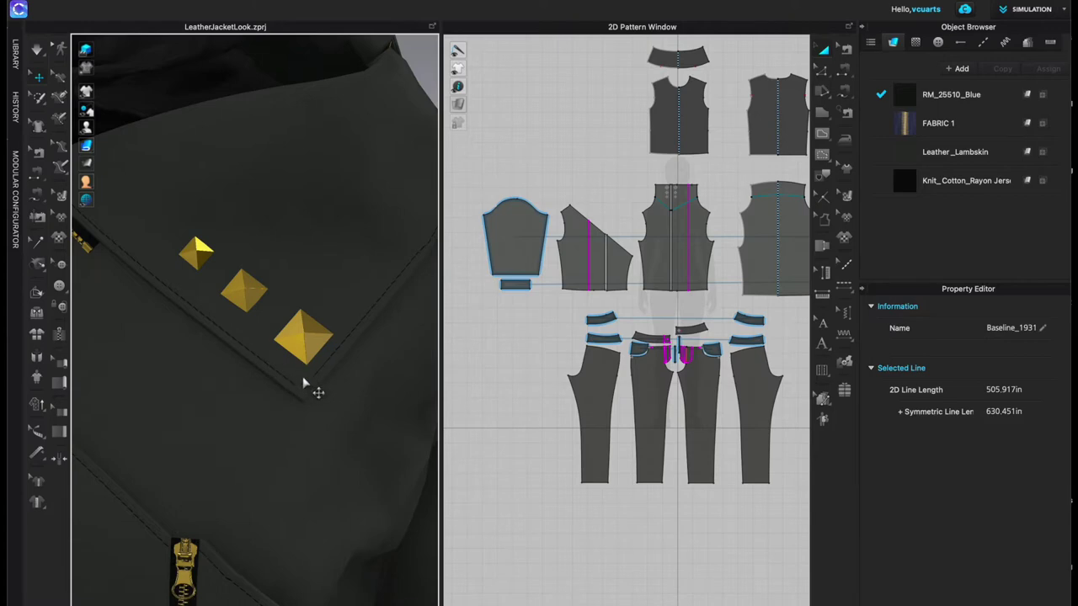
mouse_move(360, 328)
right_down()
mouse_move(322, 332)
mouse_move(356, 332)
right_up()
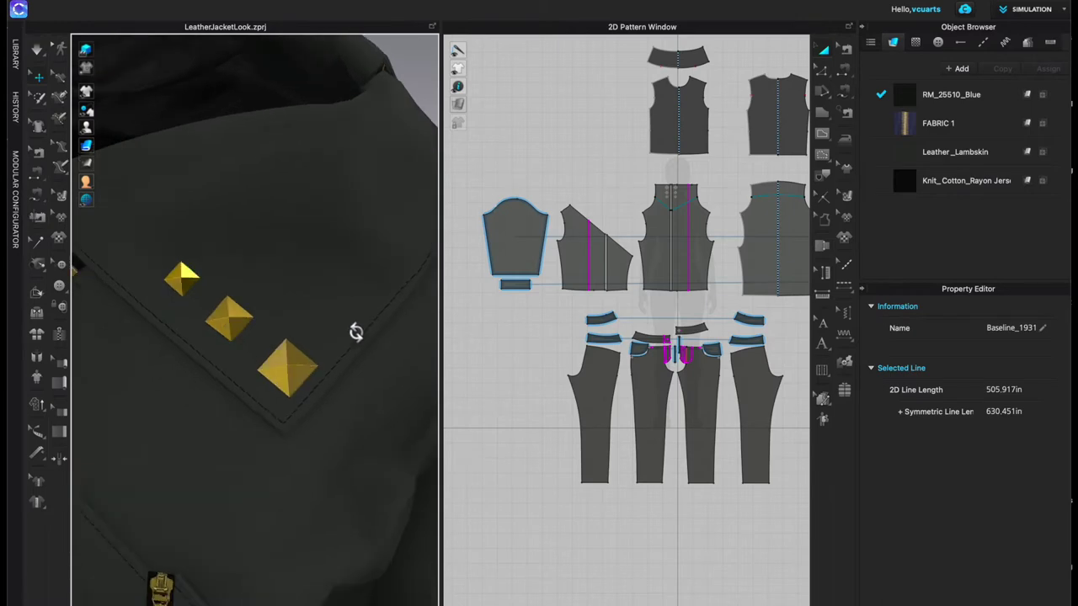
click(587, 187)
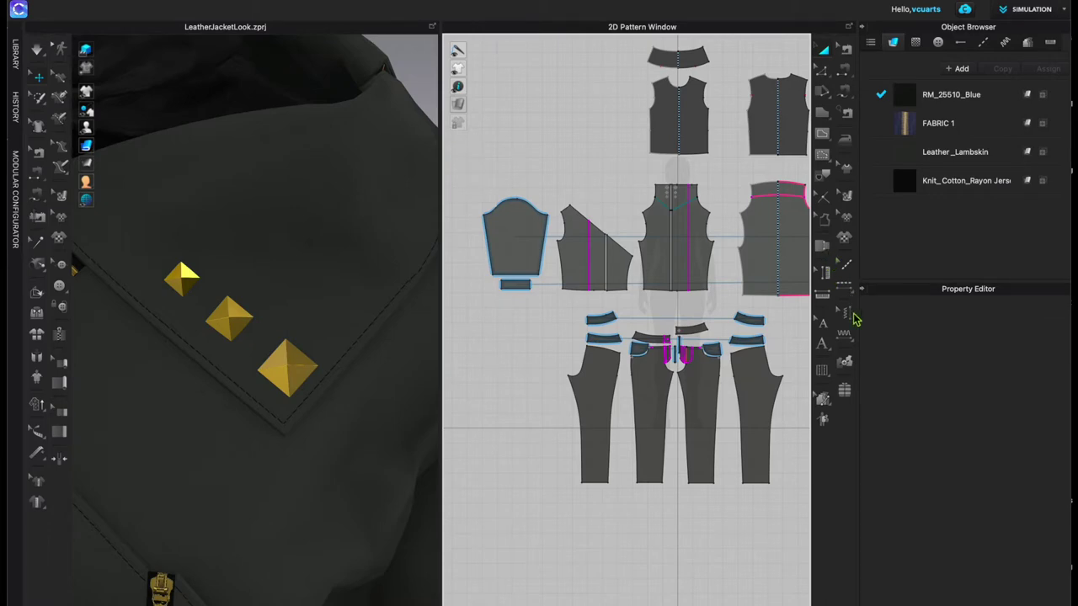
click(847, 267)
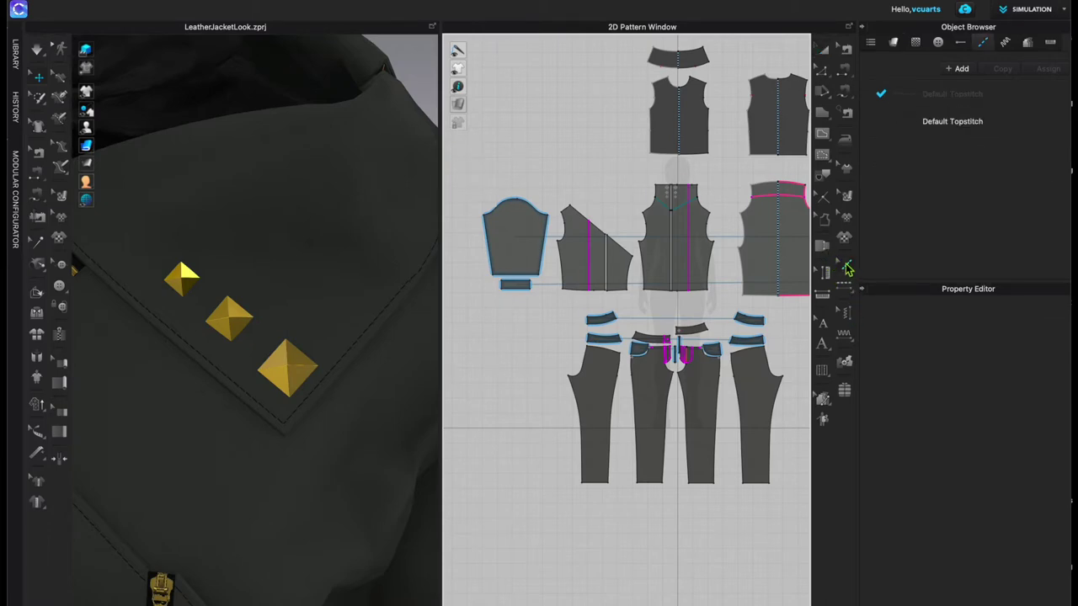
right_click(590, 222)
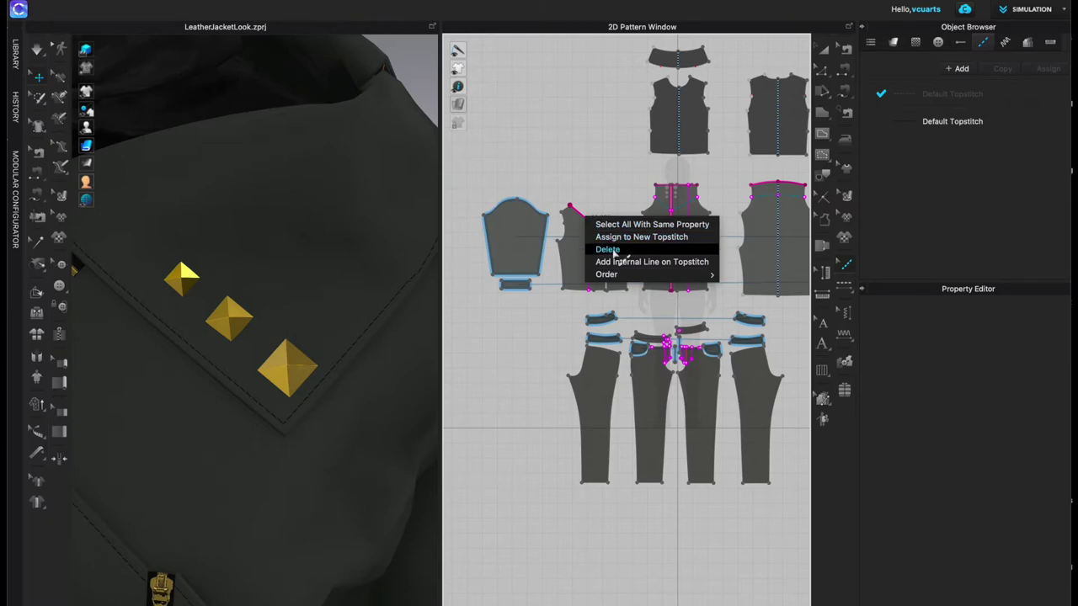
click(604, 250)
right_click(613, 245)
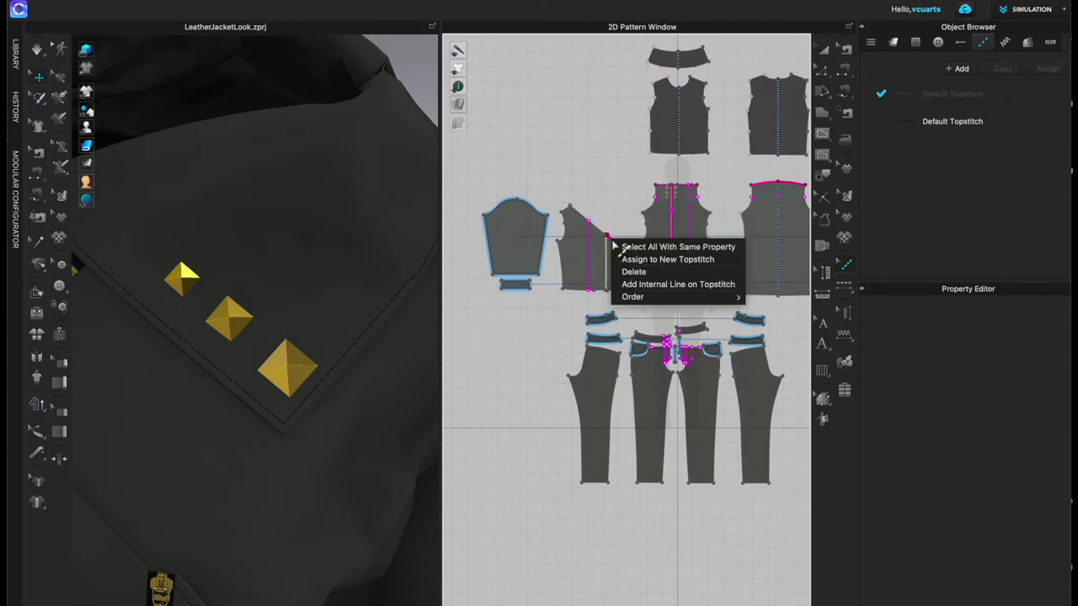
click(654, 274)
Step: Delete the topstitches from the neck and center edges of the two full-height jacket front pieces
right_click(672, 192)
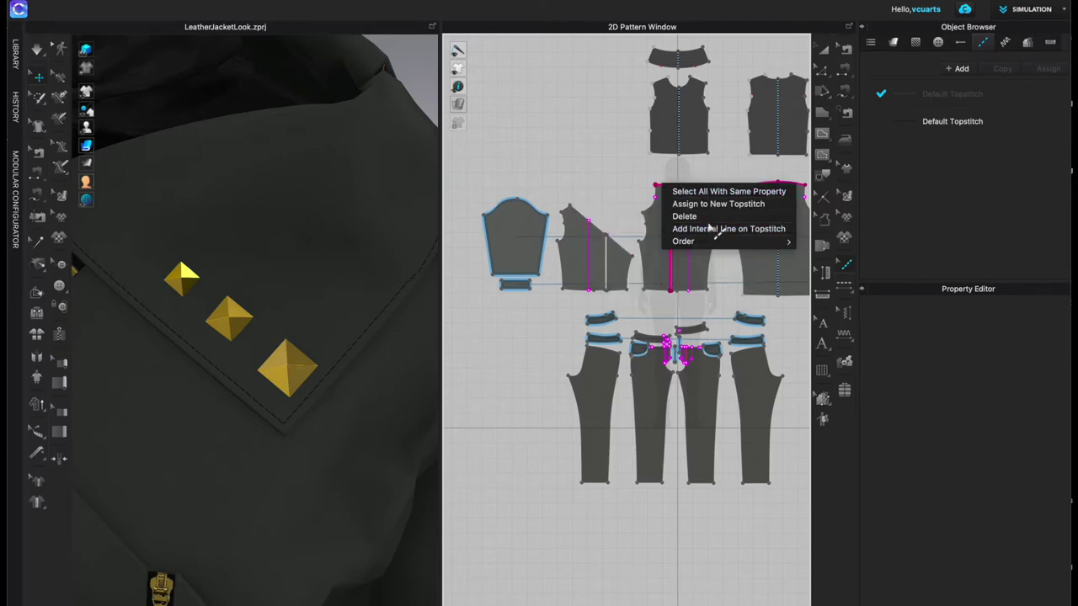
click(710, 220)
right_click(685, 192)
click(710, 217)
Step: Delete both topstitches along the upper edge of the jacket back piece
right_click(765, 190)
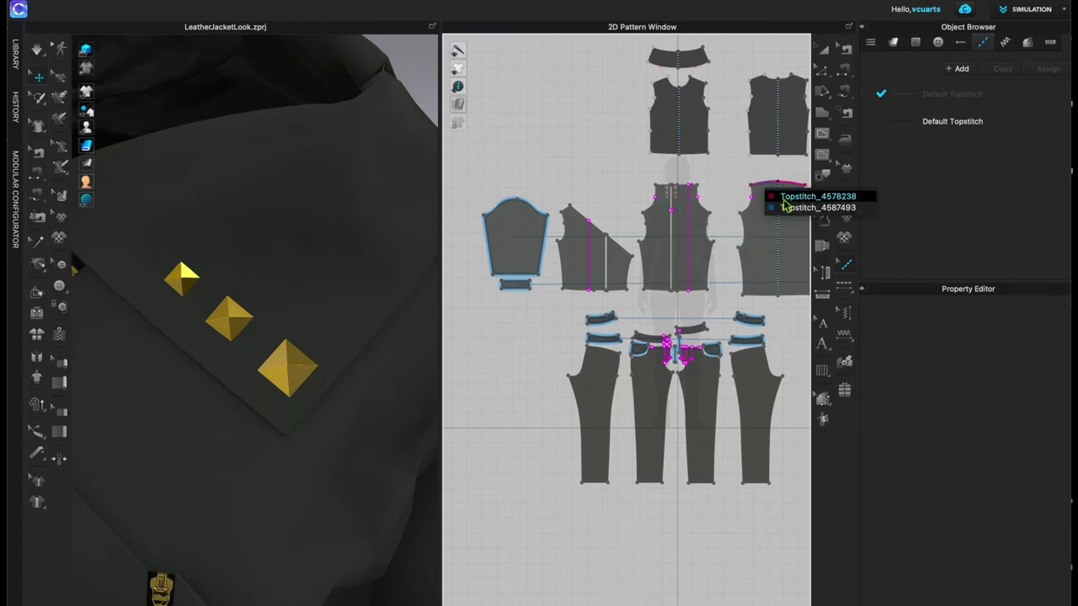
click(809, 196)
click(782, 213)
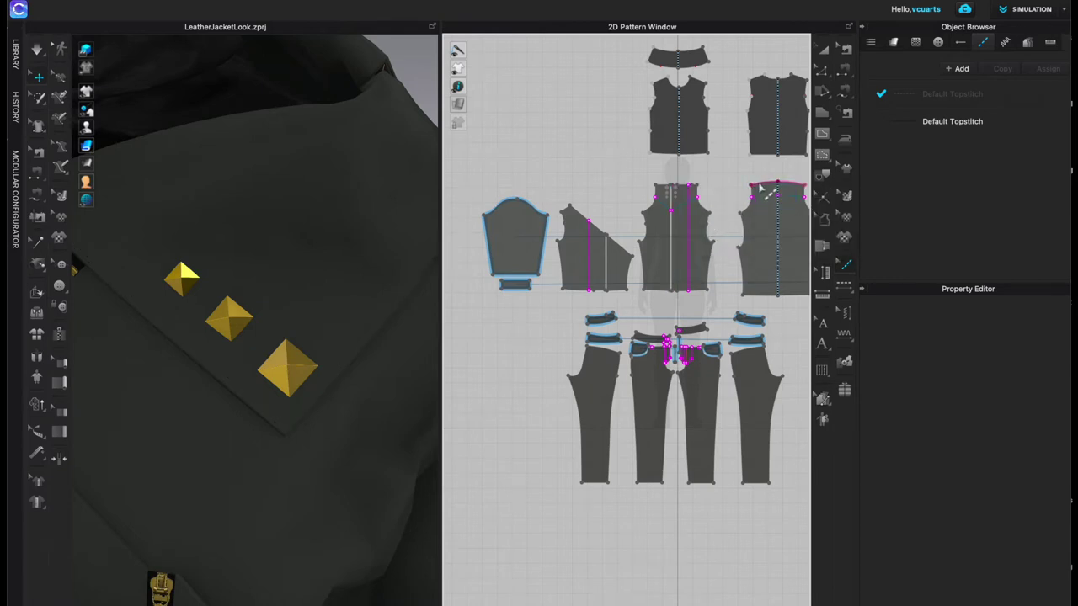
right_click(762, 191)
click(779, 214)
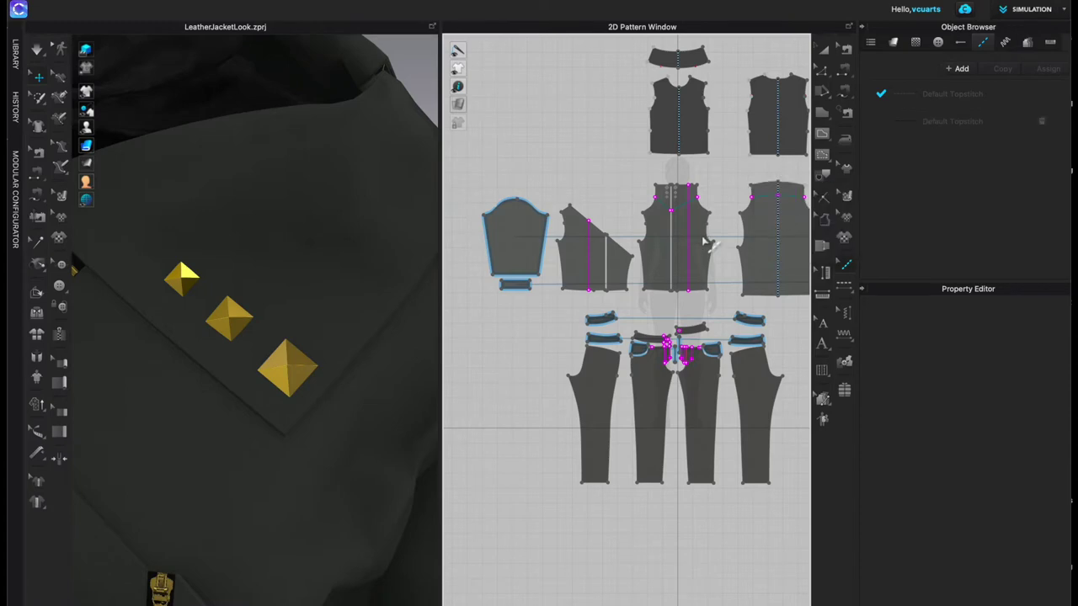
Step: Inspect the line and simulation properties of the knit top's front pattern, including particle distance and additional thickness, and clear the selection
scroll(679, 165, down, 4)
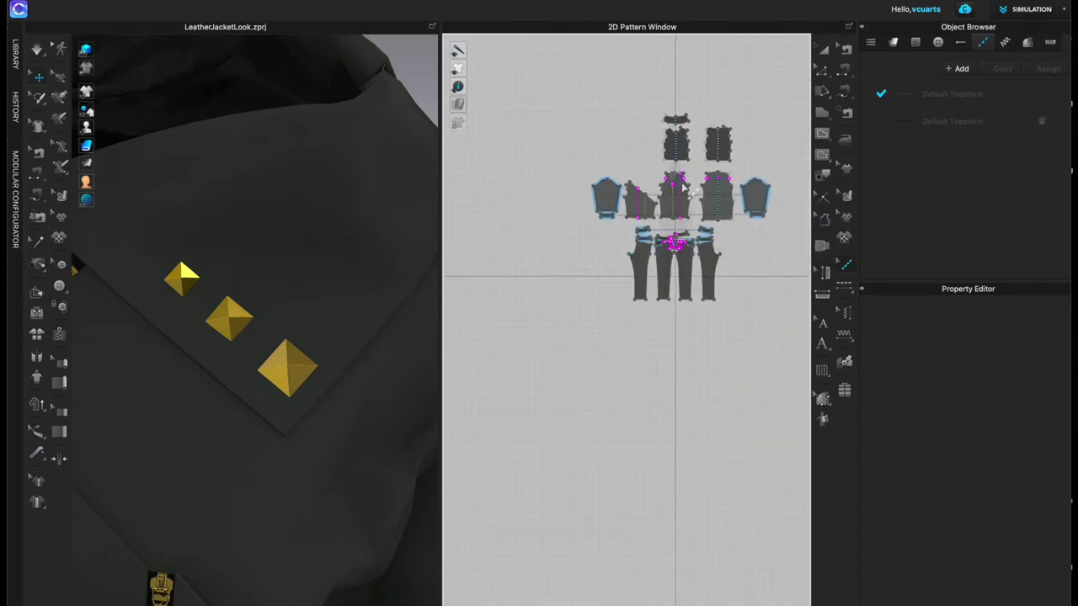
key(z)
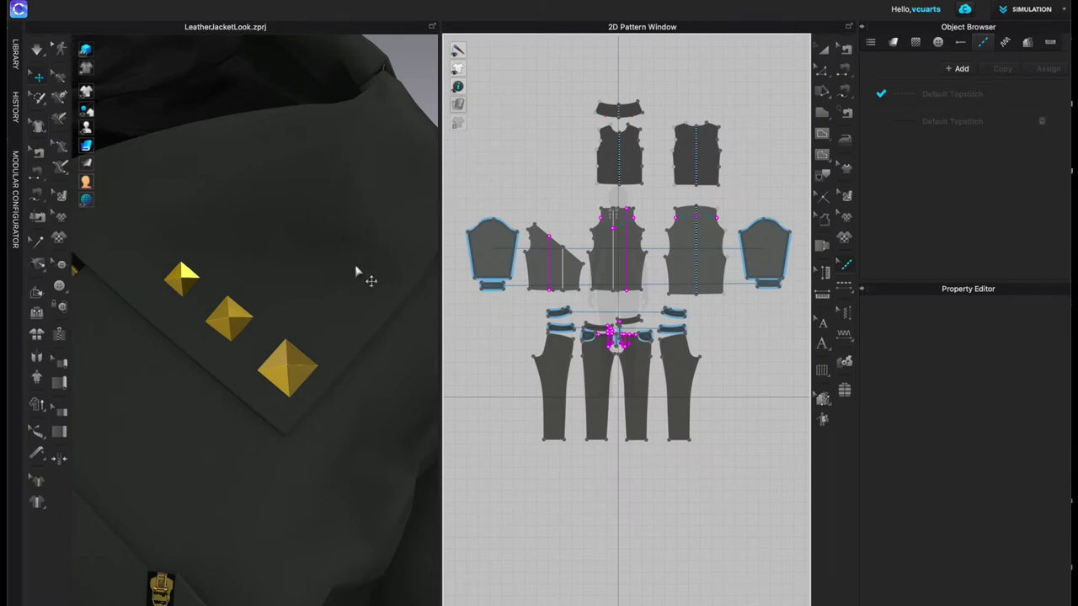
key(a)
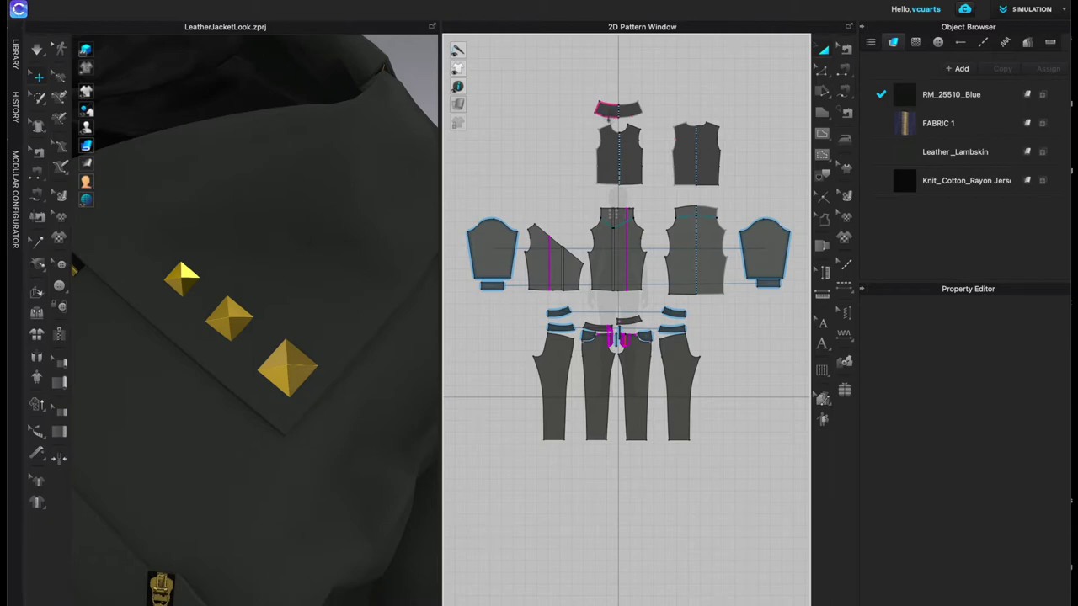
click(640, 137)
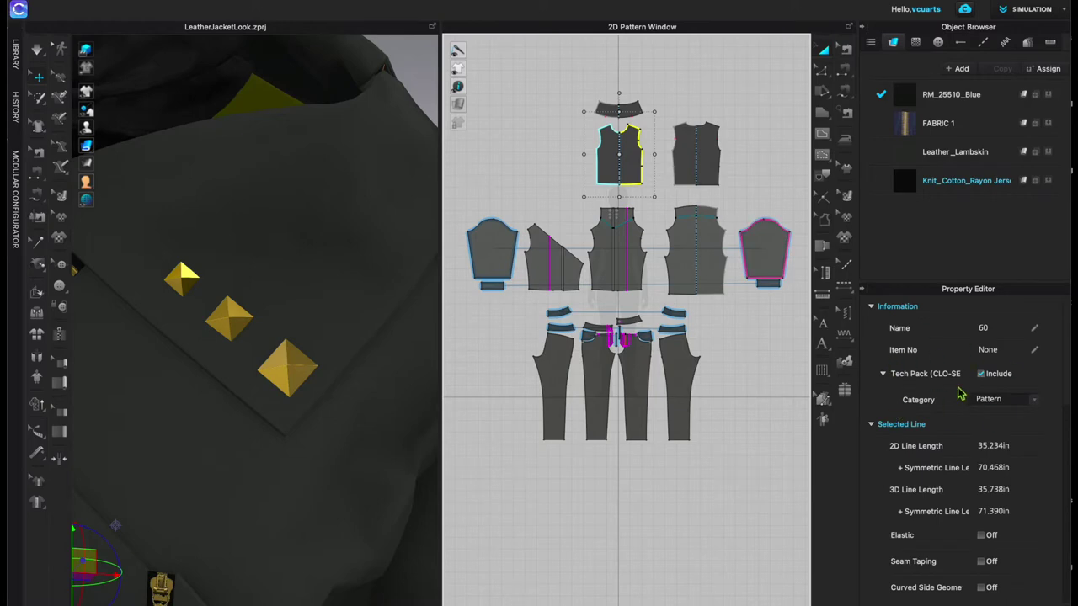
scroll(972, 480, down, 5)
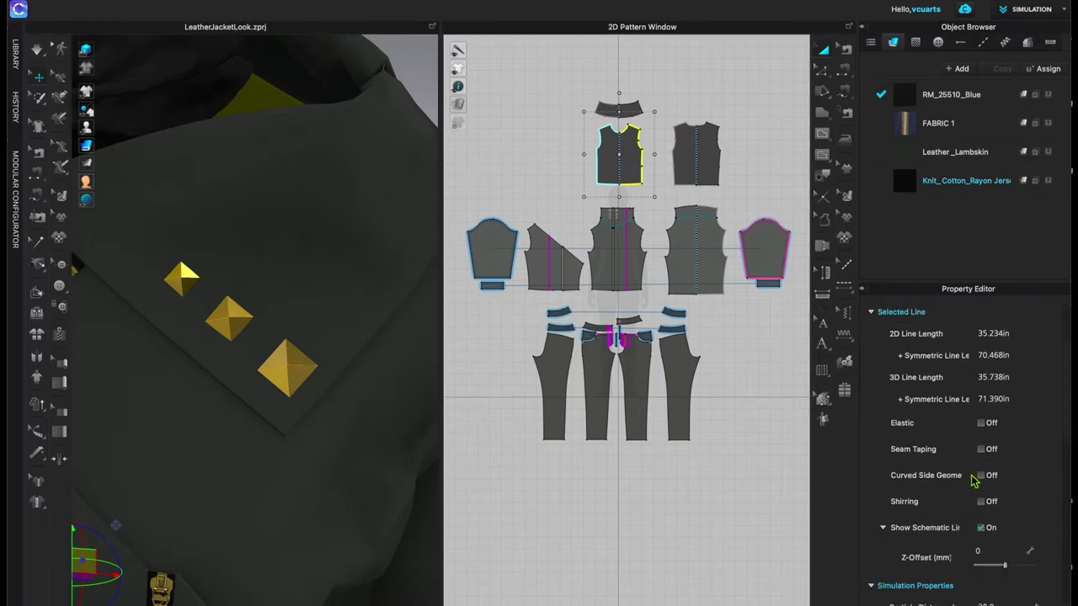
scroll(946, 486, down, 3)
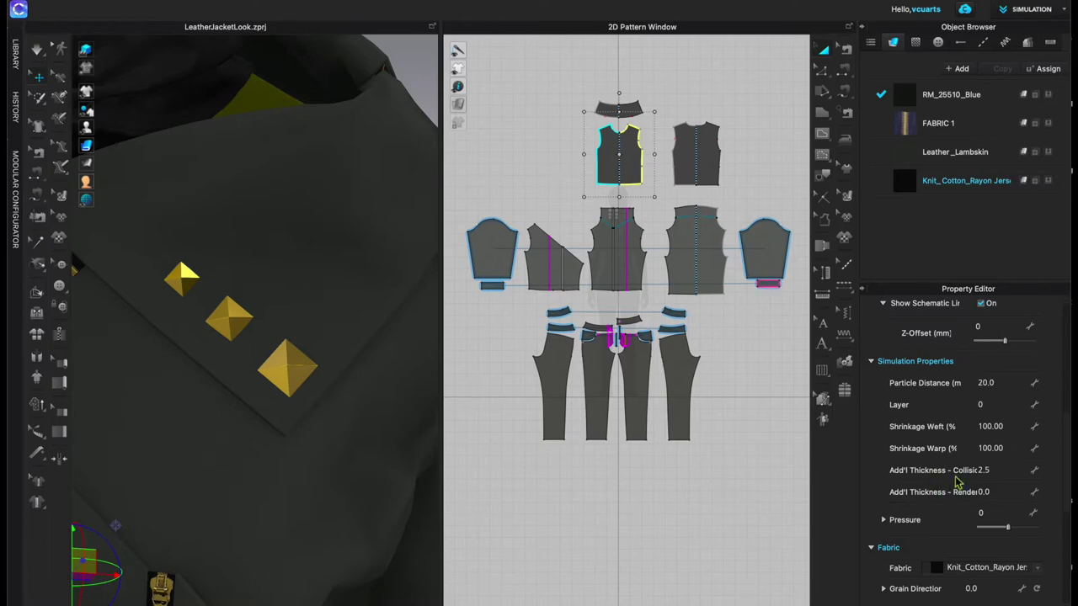
click(543, 137)
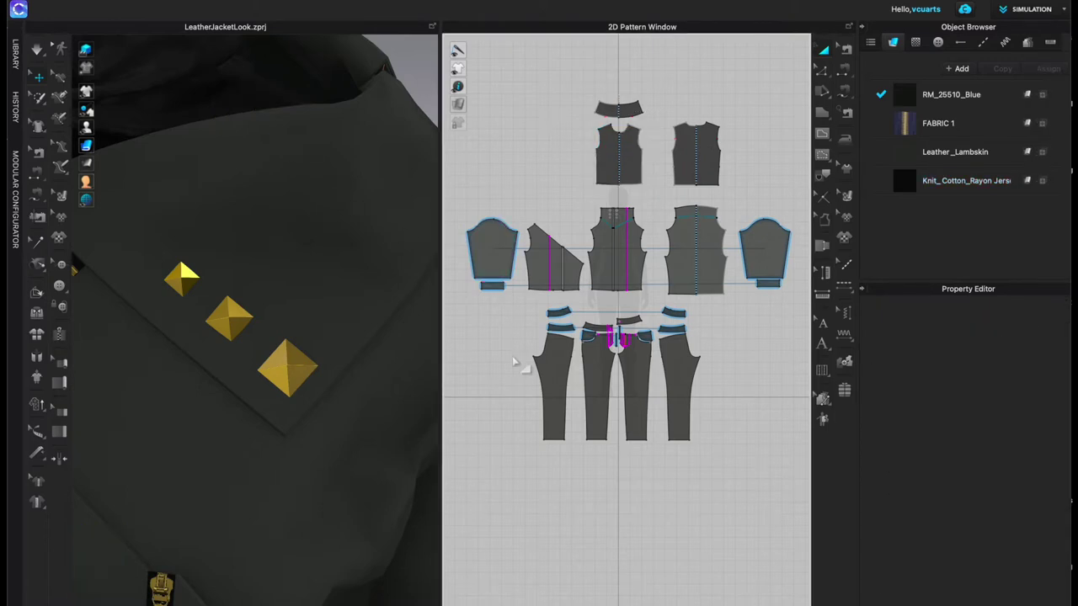
Step: Select all pattern pieces of the outfit, set their particle distance to 12 mm and clear the selection
click(491, 250)
scroll(688, 312, down, 4)
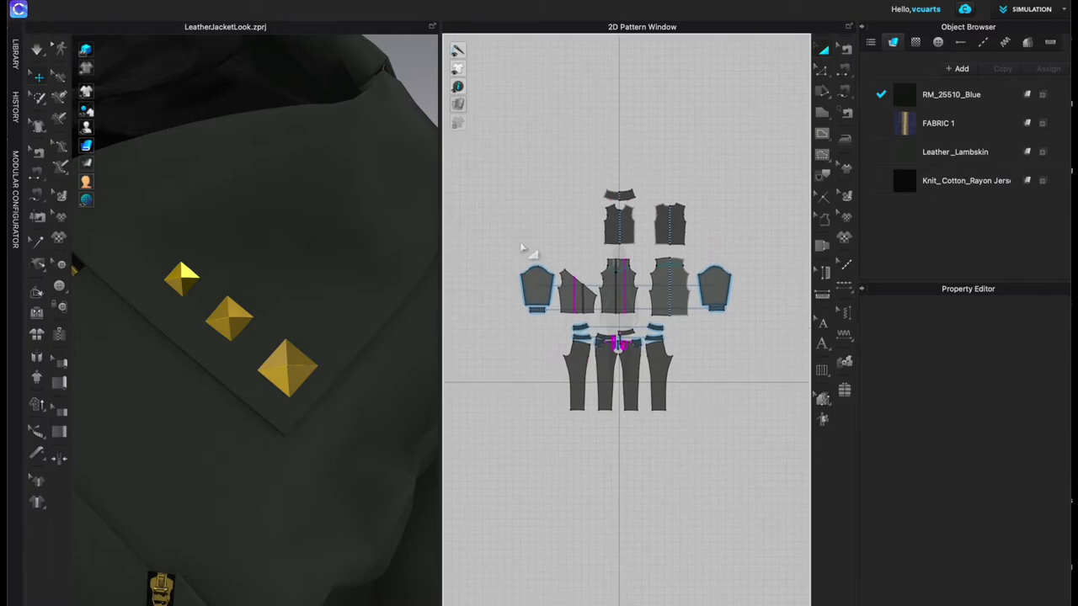
scroll(312, 208, down, 4)
scroll(303, 208, down, 2)
right_drag(272, 281, 324, 249)
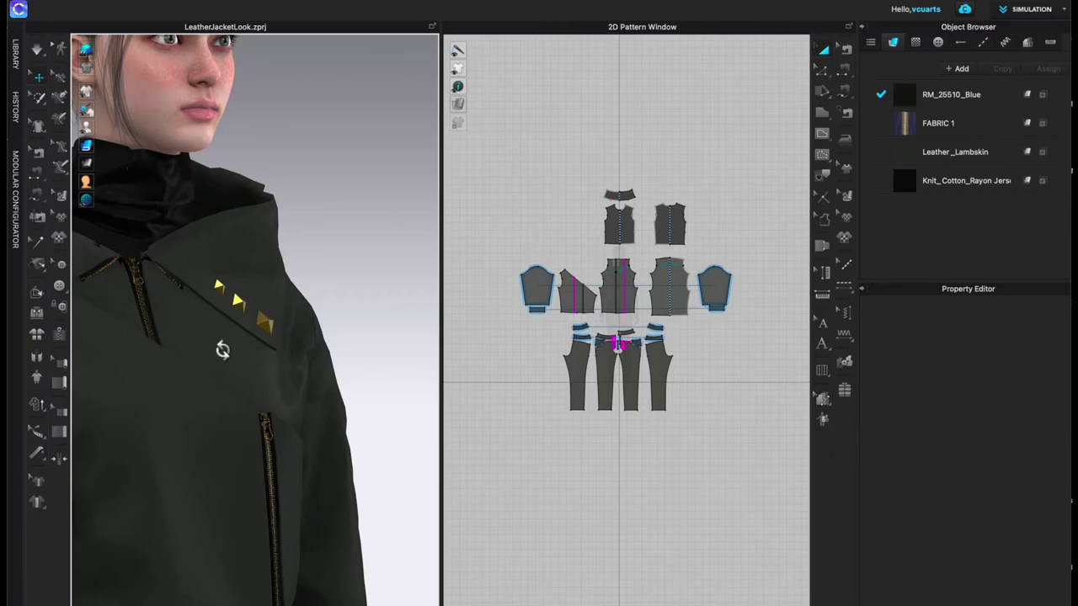
right_drag(223, 350, 296, 262)
scroll(297, 263, down, 5)
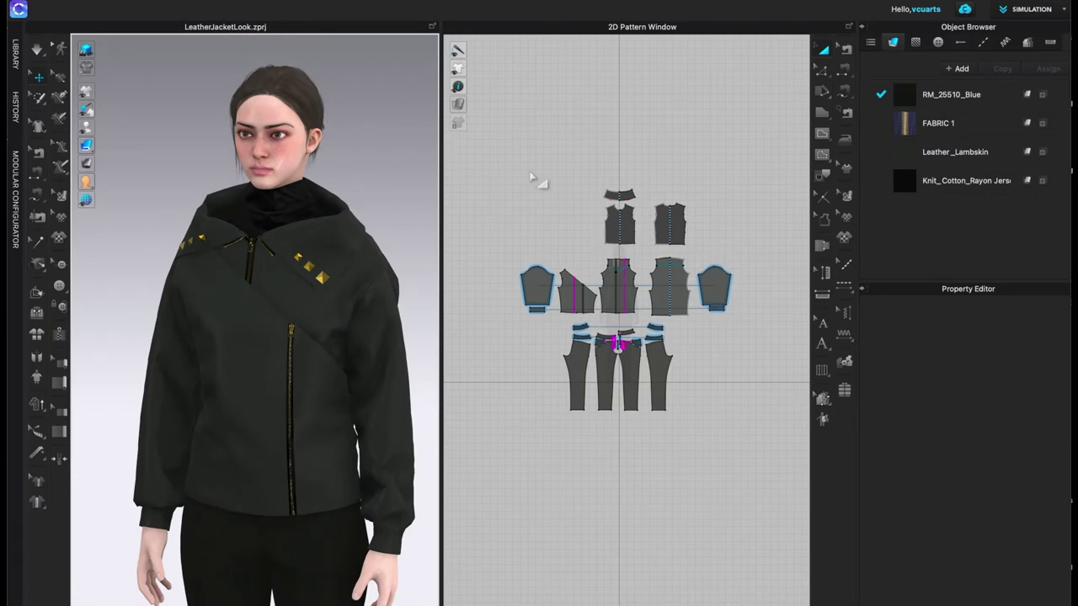
drag(505, 174, 783, 480)
click(988, 383)
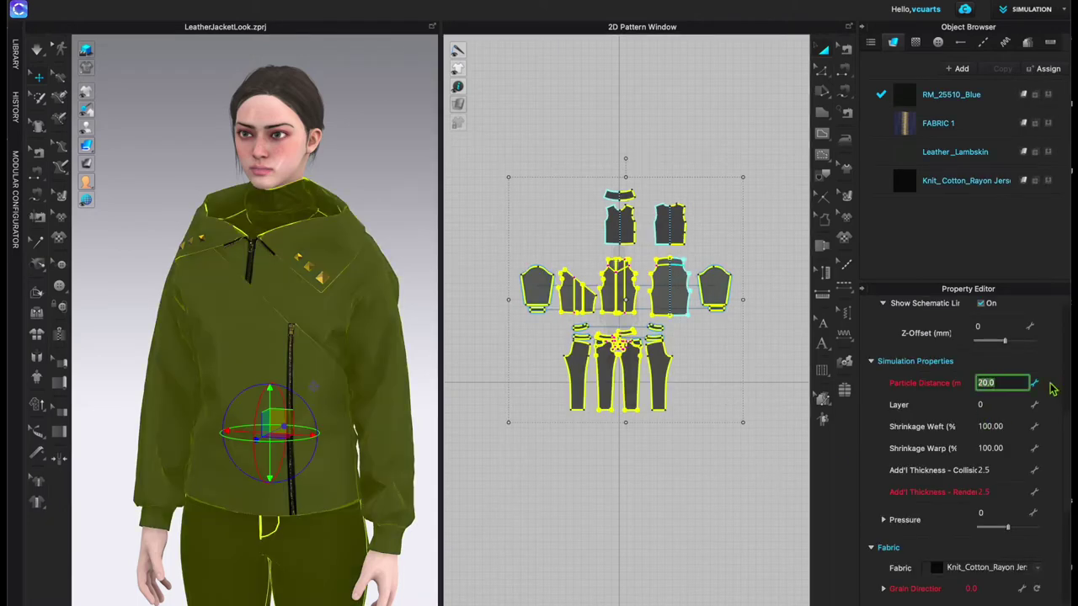
text(12)
key(Return)
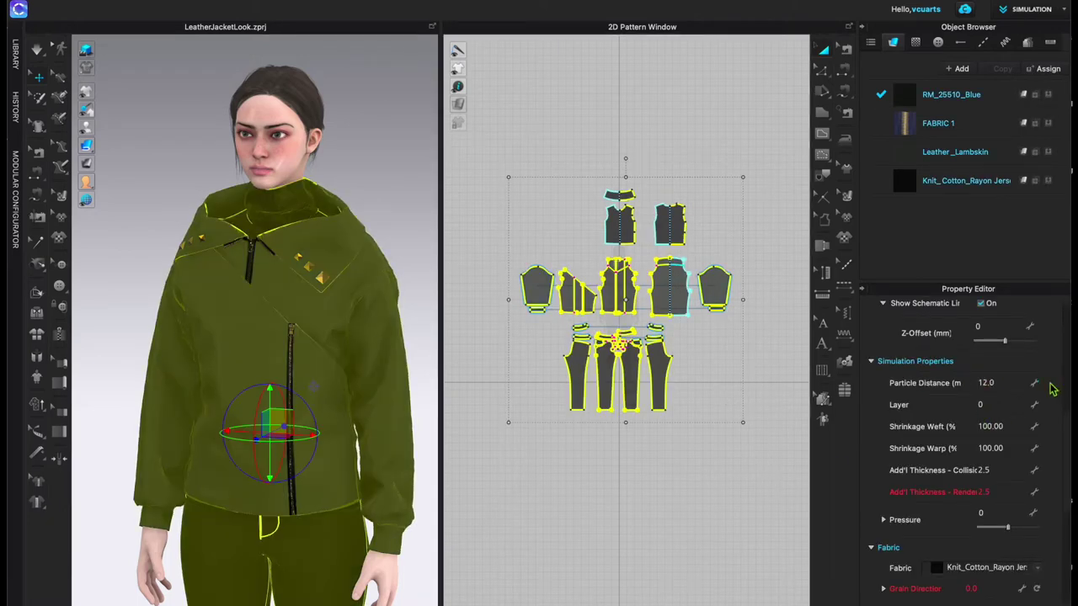
click(758, 375)
Step: Set the particle distance of the turtleneck collar, sleeve cuffs, trouser waistband and yoke pieces, and pocket pieces to 5 mm
scroll(611, 199, up, 4)
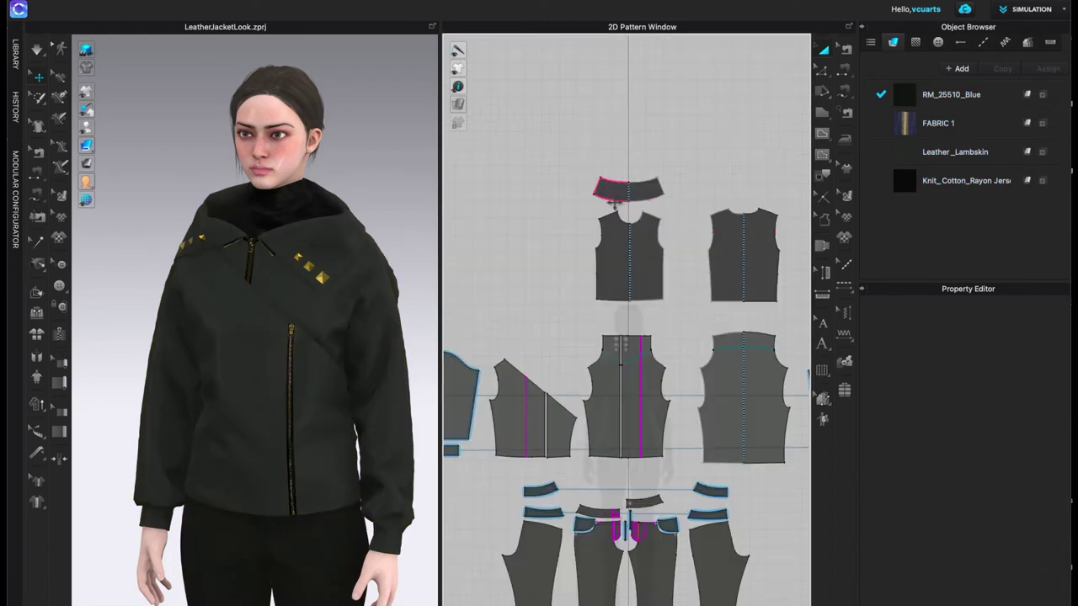
click(627, 185)
scroll(543, 320, down, 3)
scroll(503, 414, up, 3)
click(500, 373)
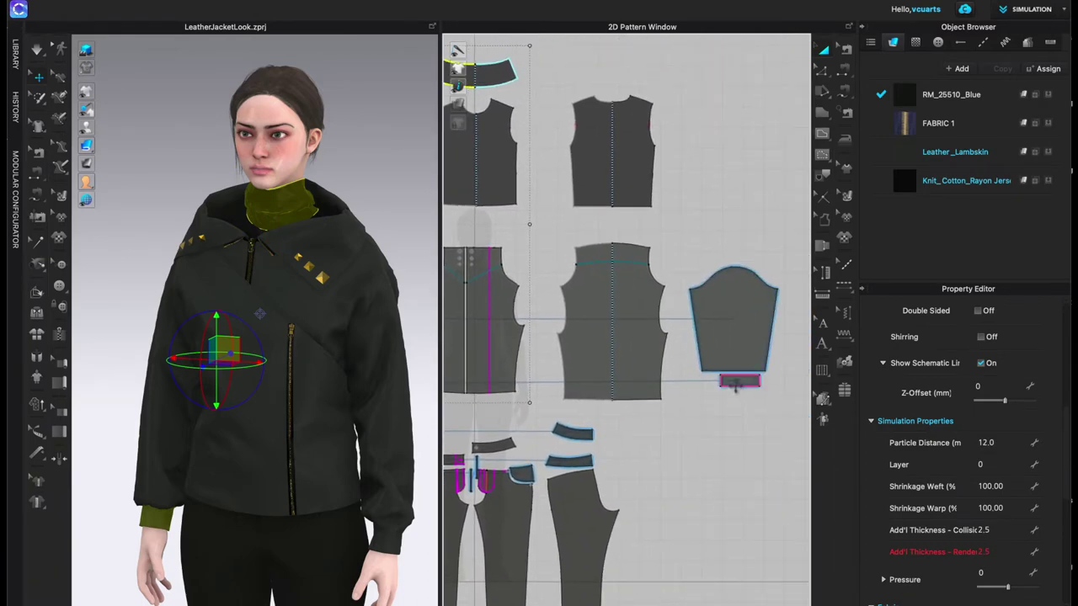
click(737, 384)
shift+click(572, 434)
shift+click(570, 462)
shift+click(493, 447)
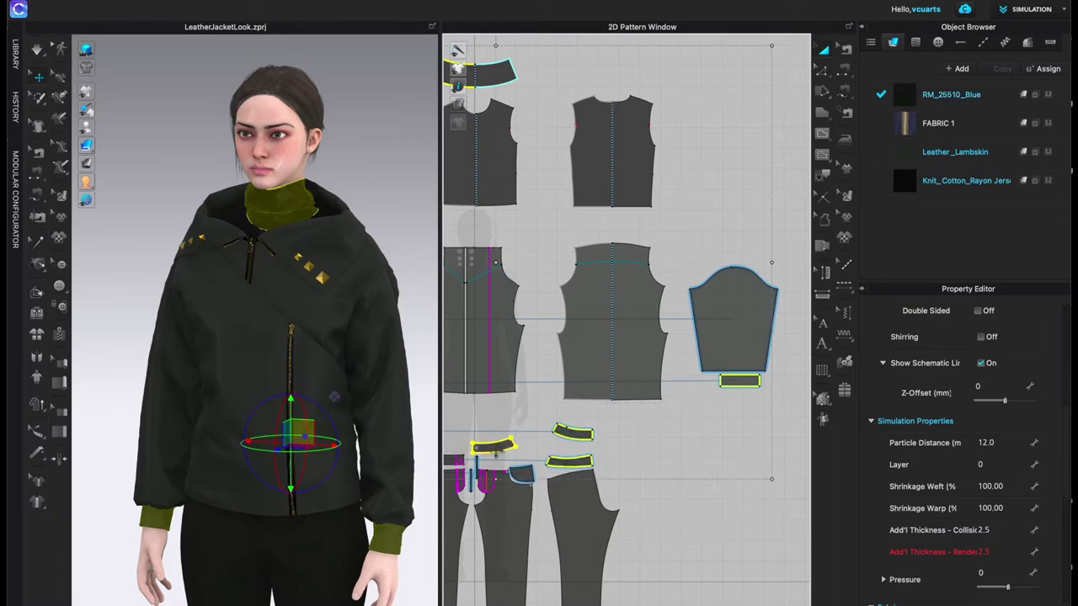
shift+click(521, 474)
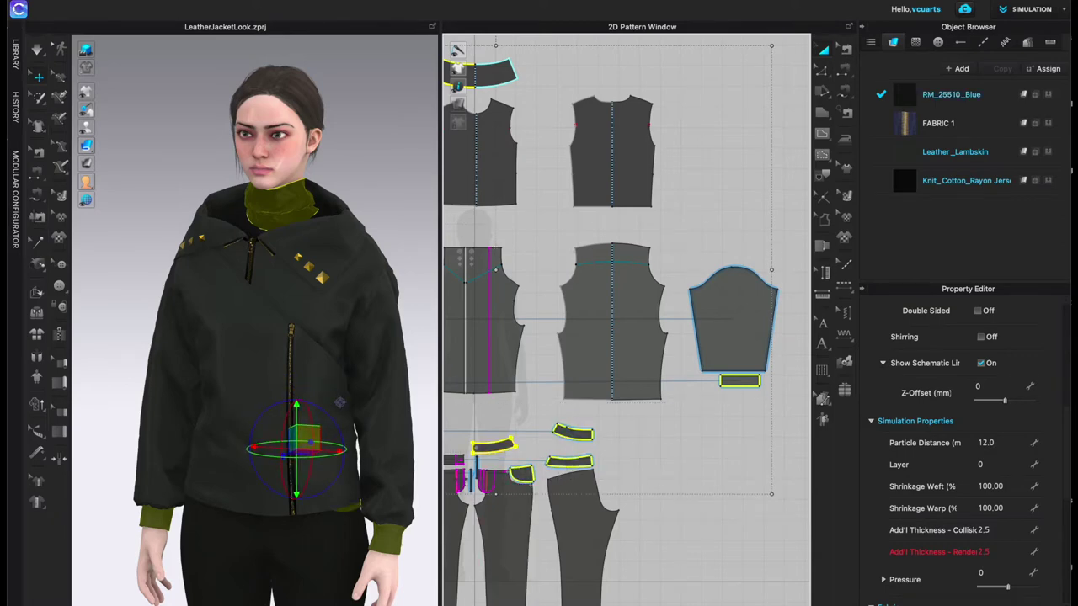
right_drag(468, 452, 693, 409)
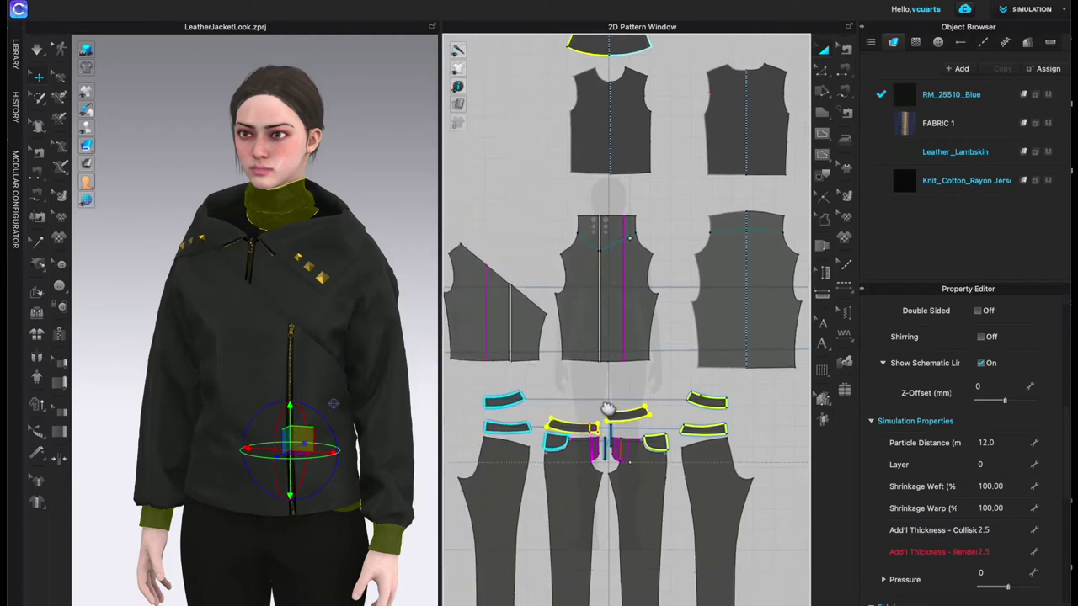
shift+click(594, 386)
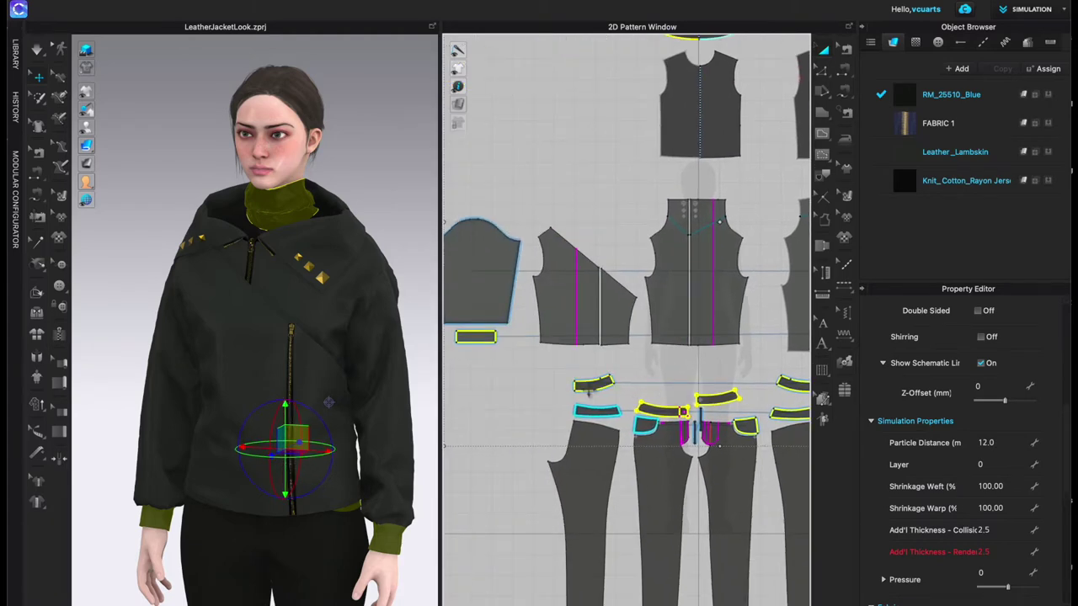
shift+click(596, 411)
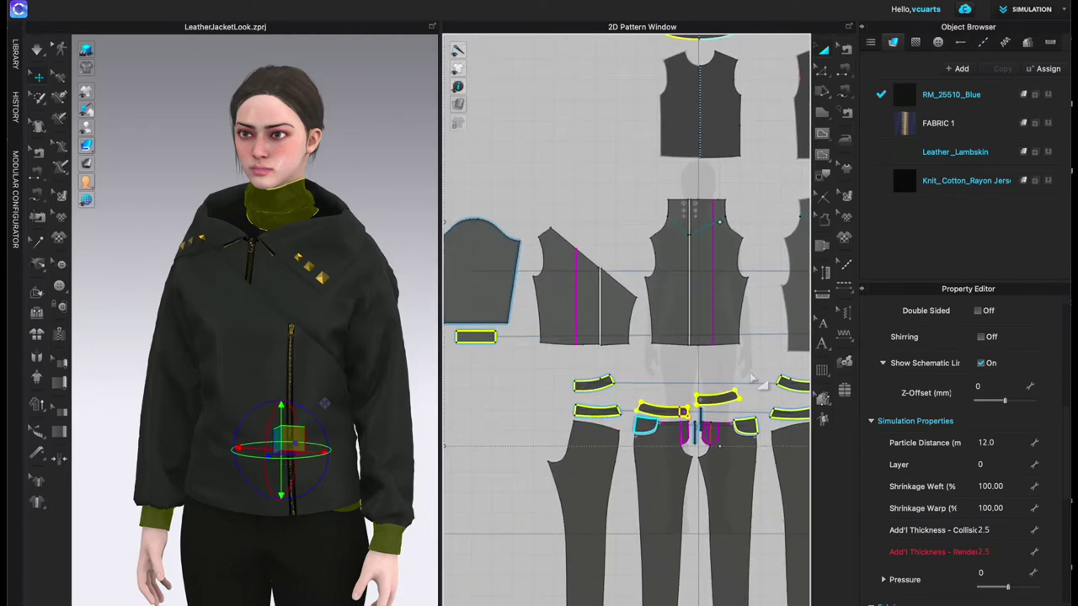
scroll(753, 376, up, 2)
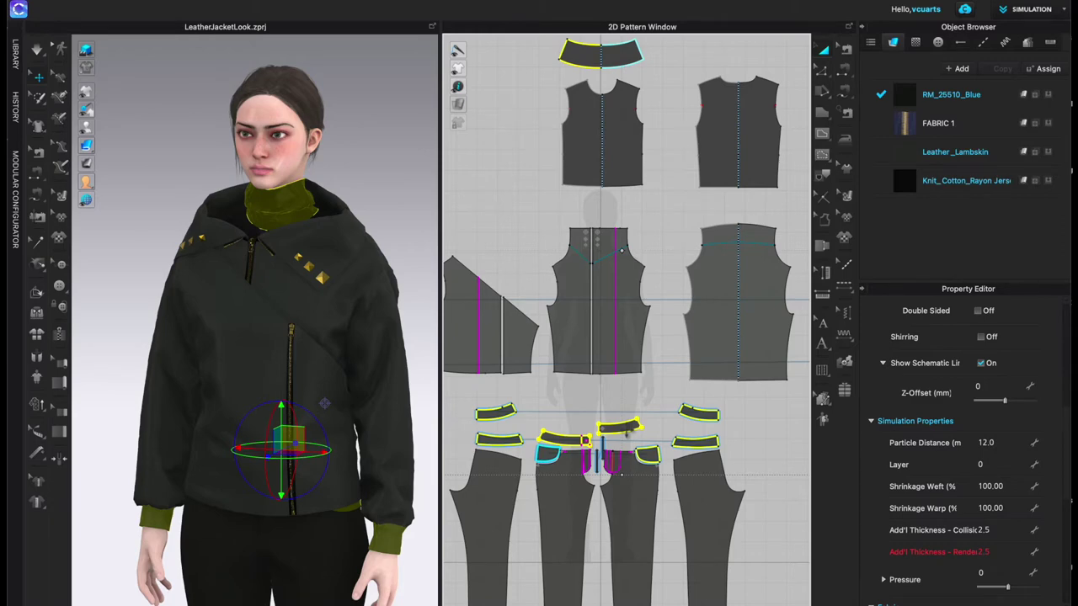
click(994, 443)
key(ctrl+a)
scroll(609, 370, down, 3)
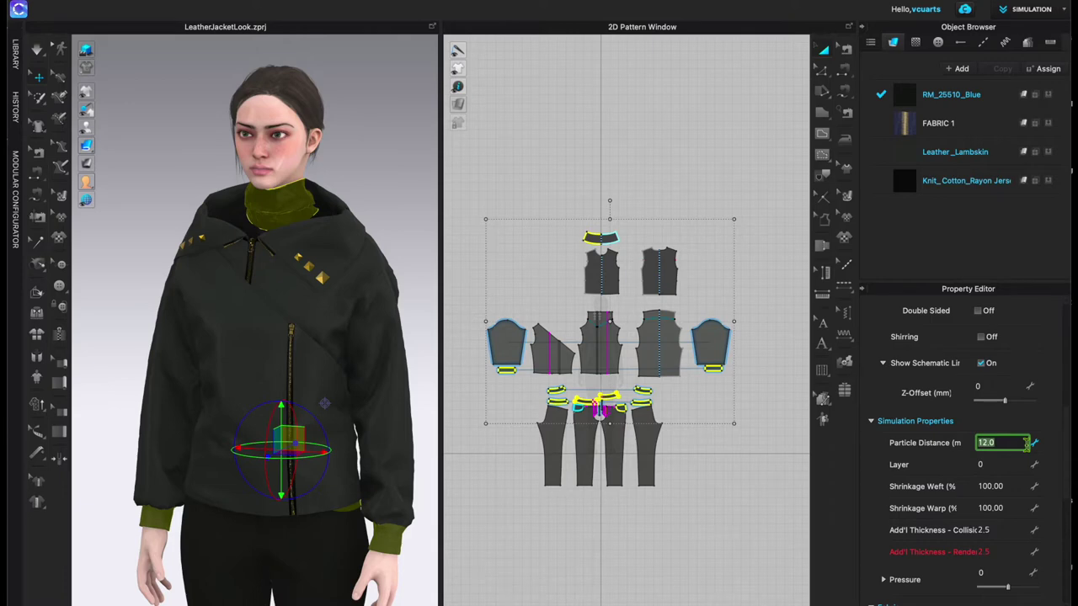
text(5)
key(Return)
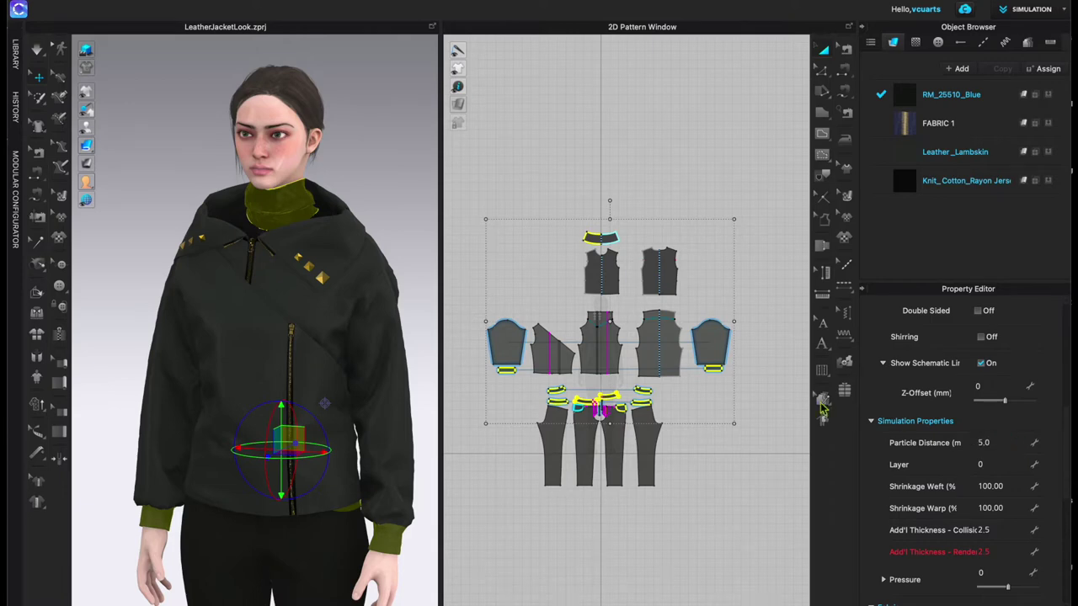
click(735, 496)
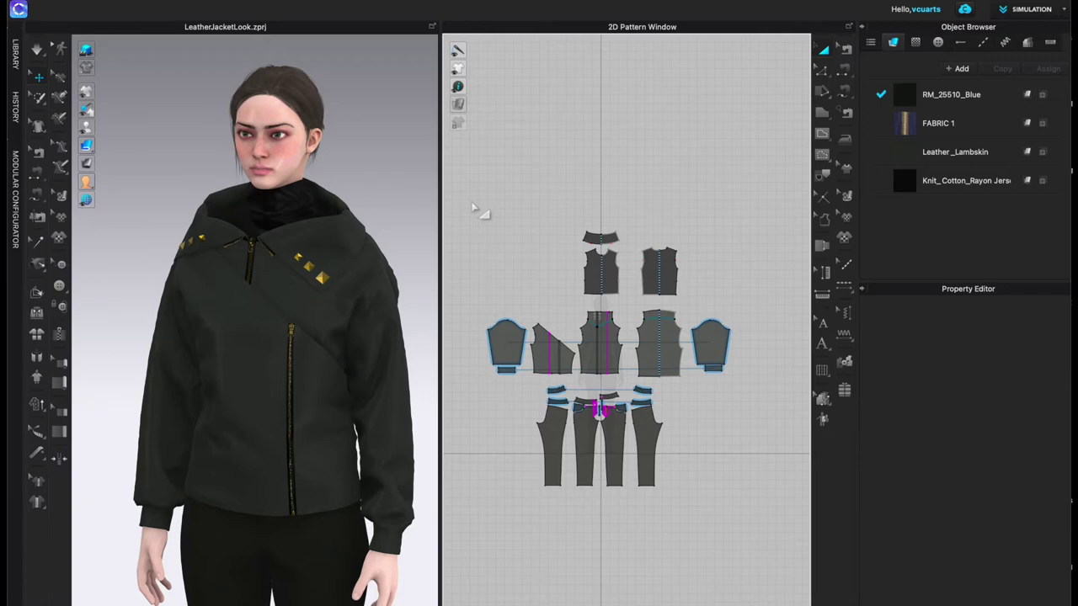
Step: Review the simulation, fabric and arrangement properties of all patterns together and clear the selection
drag(473, 208, 762, 455)
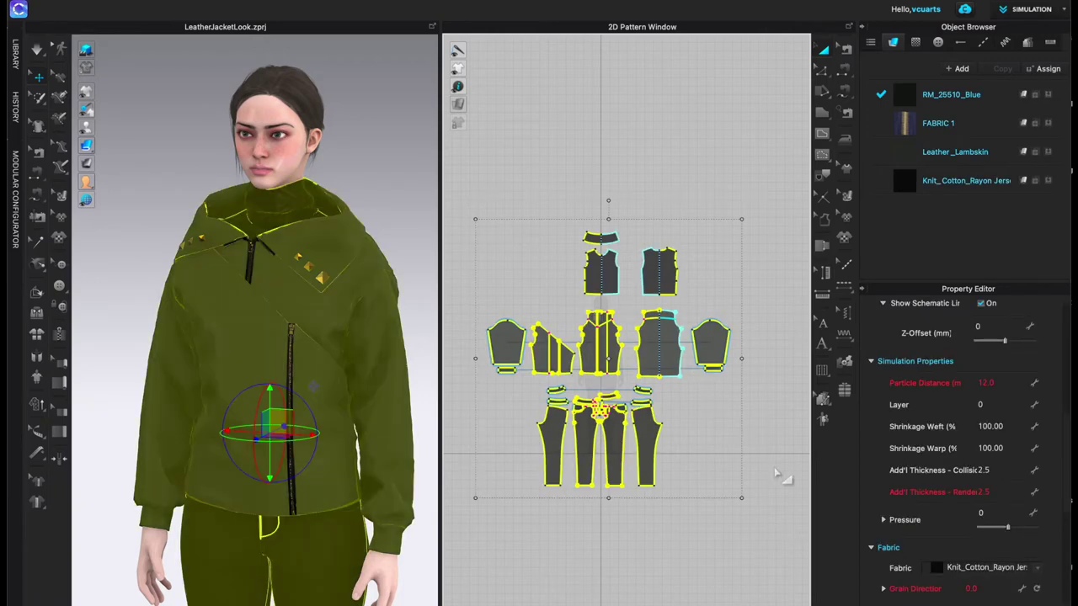
scroll(956, 475, down, 5)
scroll(956, 476, down, 3)
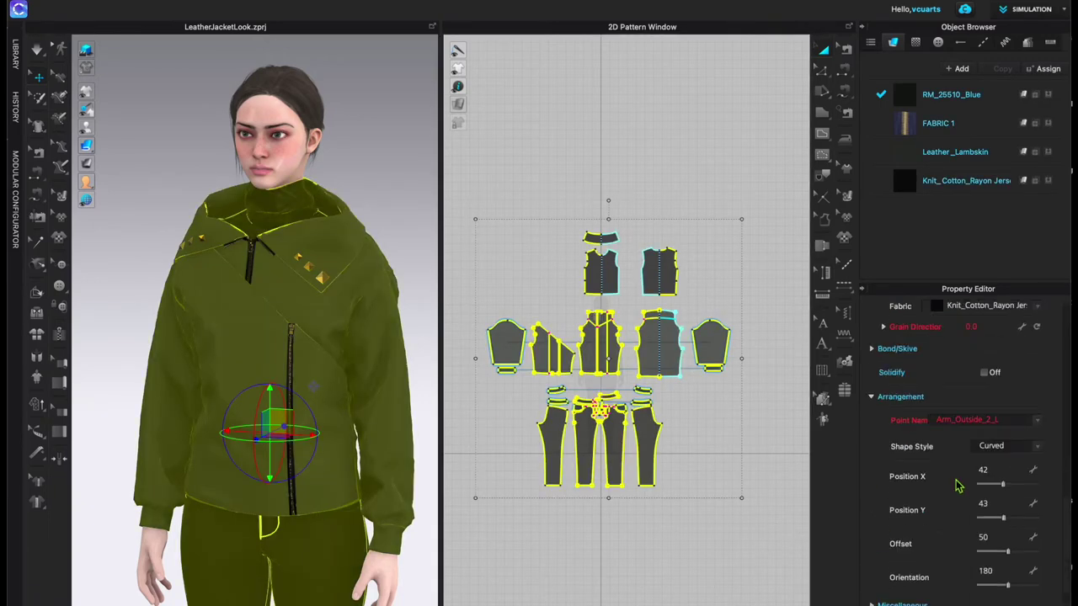
scroll(956, 485, down, 1)
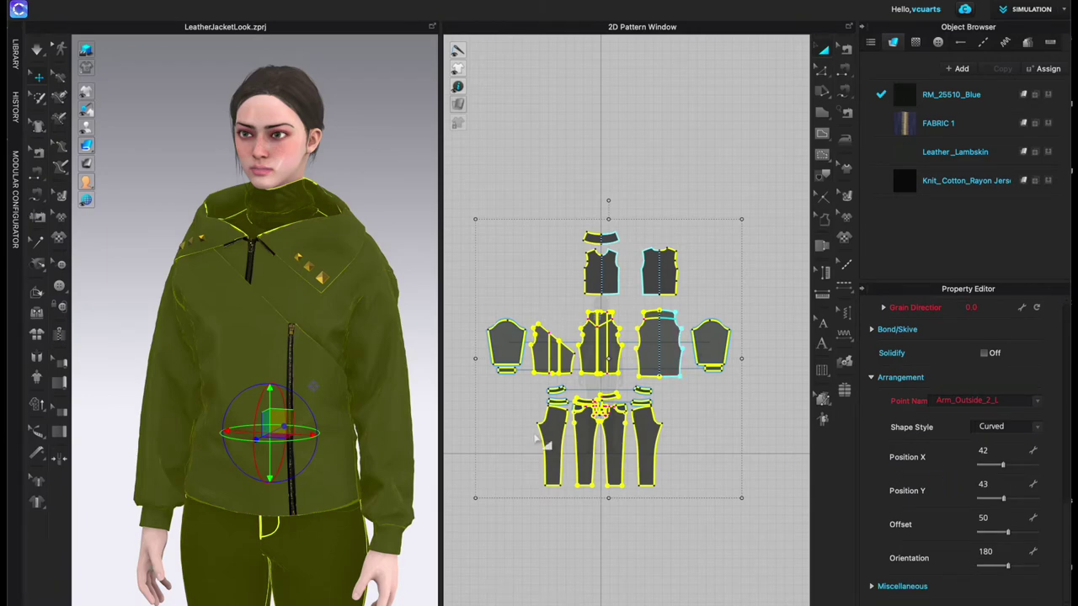
scroll(975, 415, up, 3)
scroll(974, 415, up, 4)
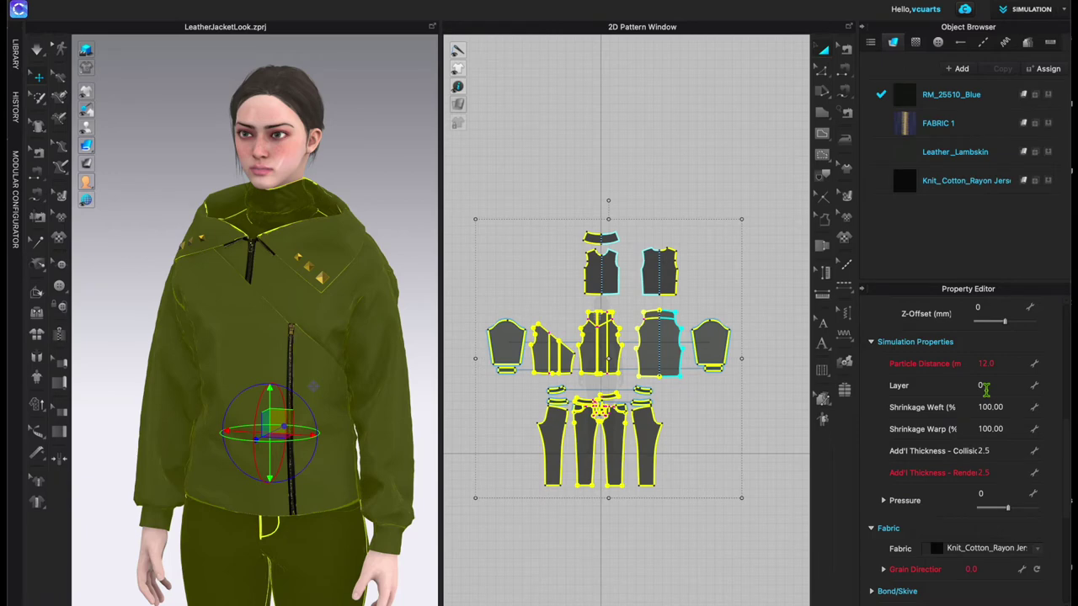
click(762, 436)
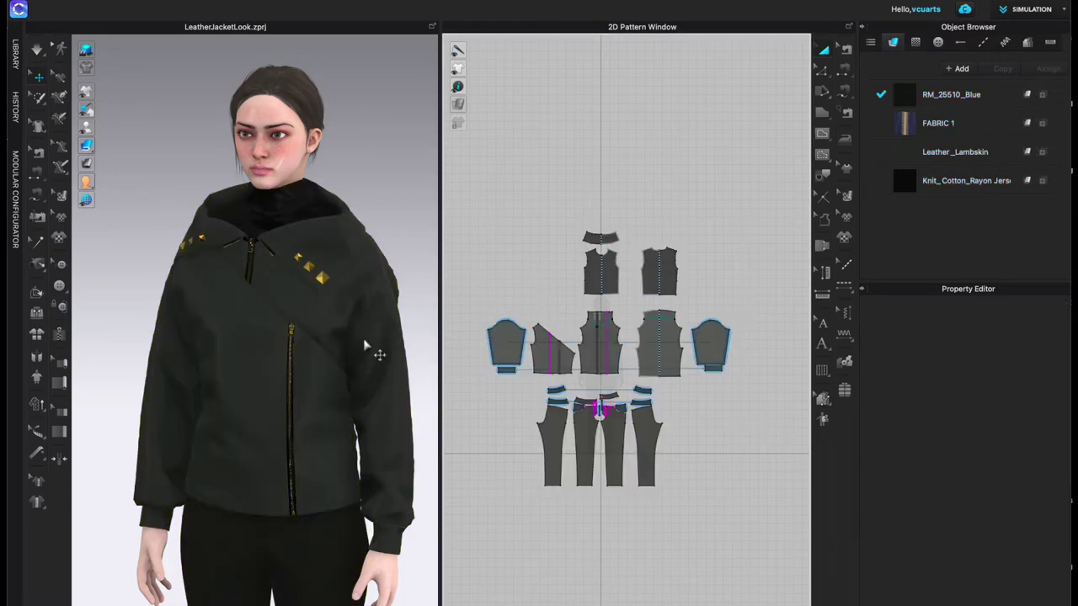
Step: Check which pattern pieces use the RM_25510_Blue and FABRIC 1 fabrics, looking closely at the trouser fly
right_drag(217, 305, 270, 276)
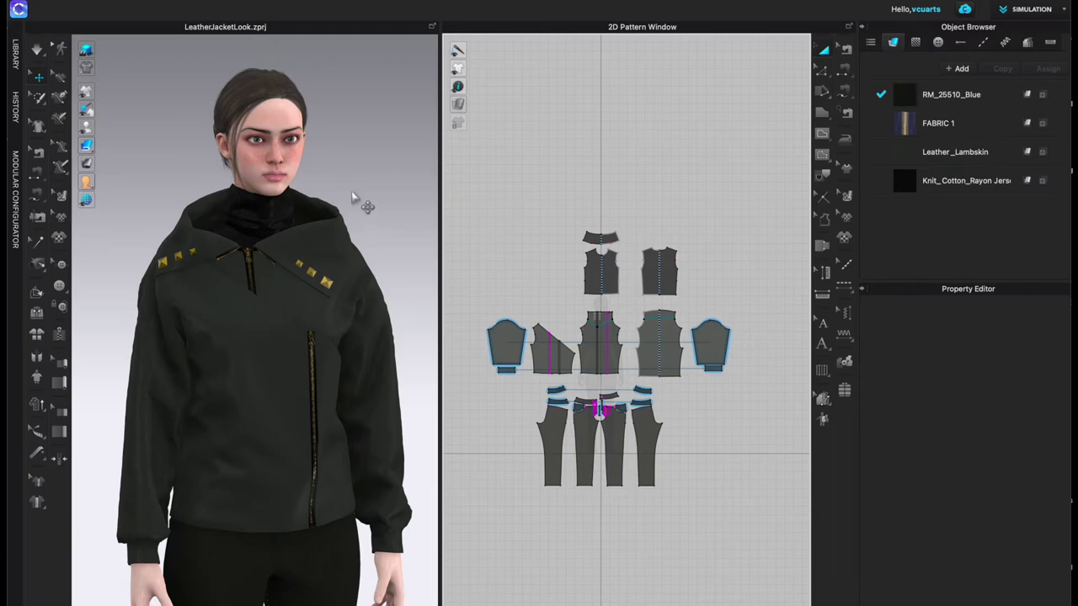
click(950, 103)
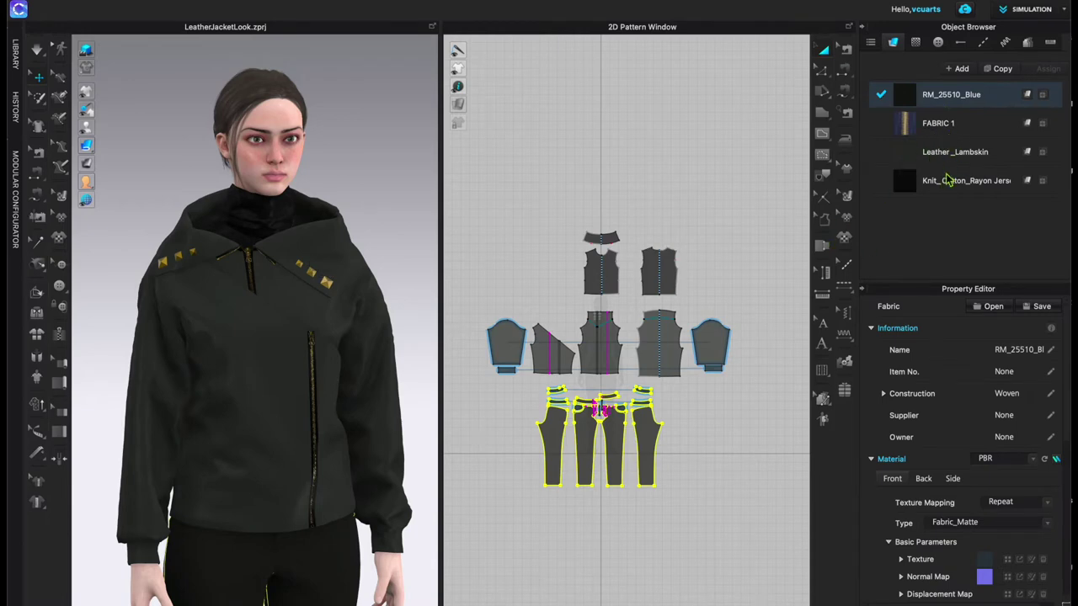
click(982, 135)
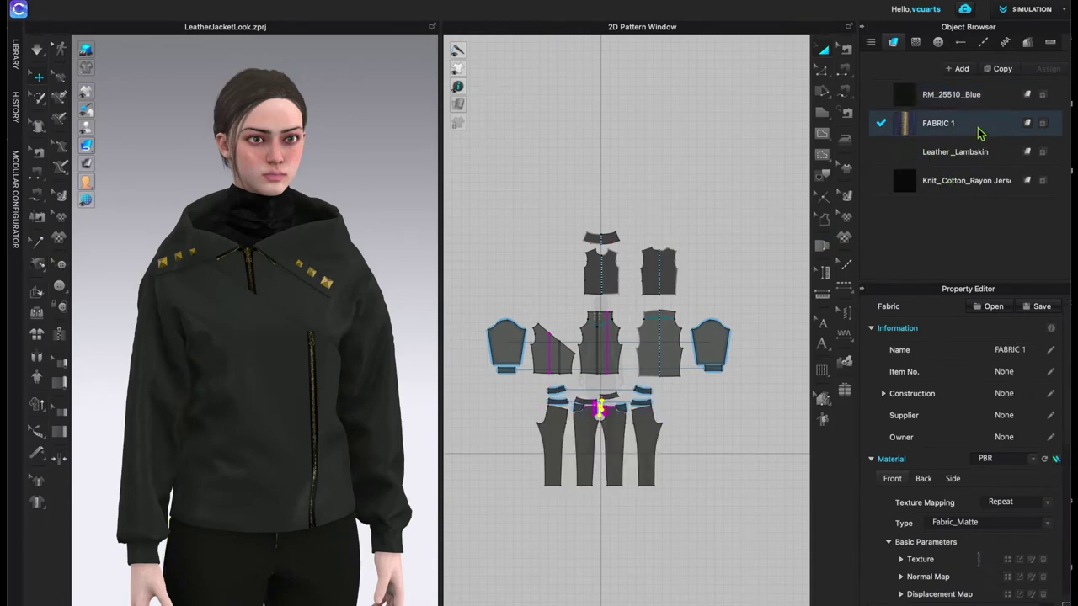
click(882, 125)
scroll(600, 432, up, 5)
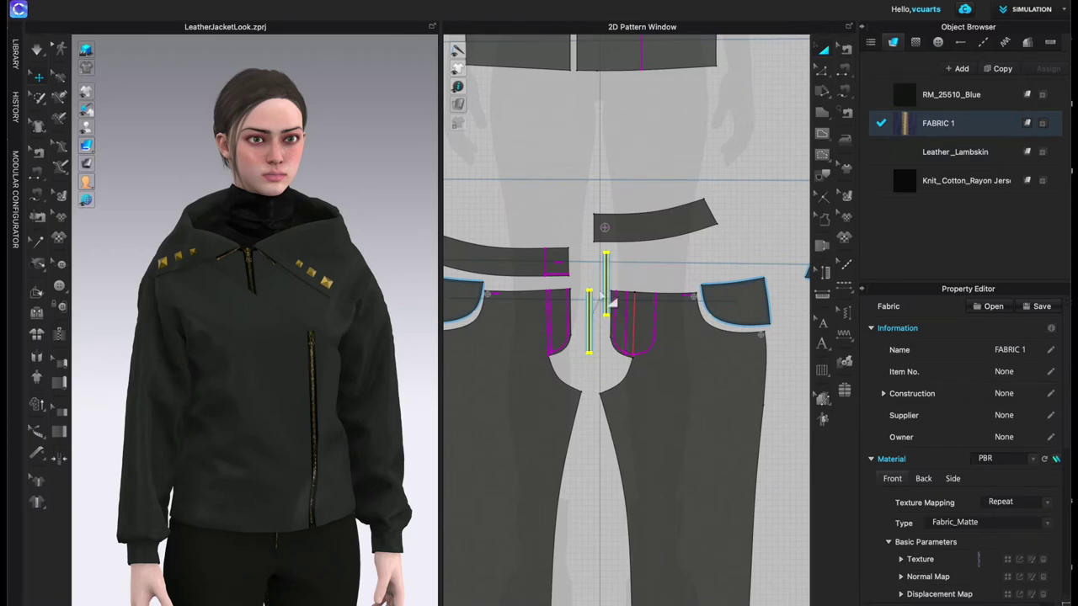
Step: Examine the reflection settings and detailed physical properties of the RM_25510_Blue fabric, including stretch, shear and bending
click(933, 106)
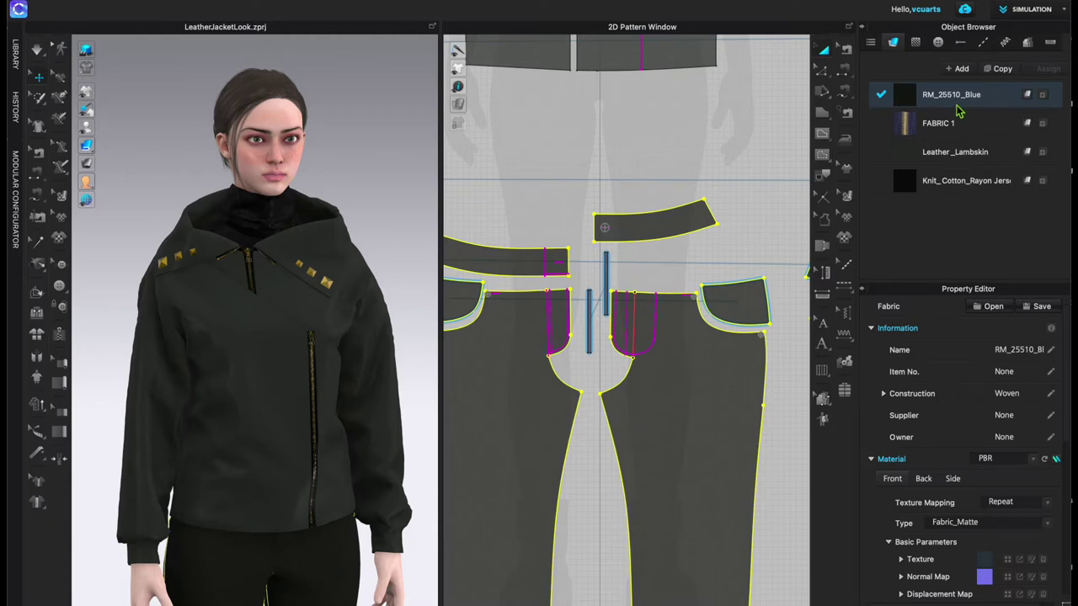
scroll(952, 485, down, 5)
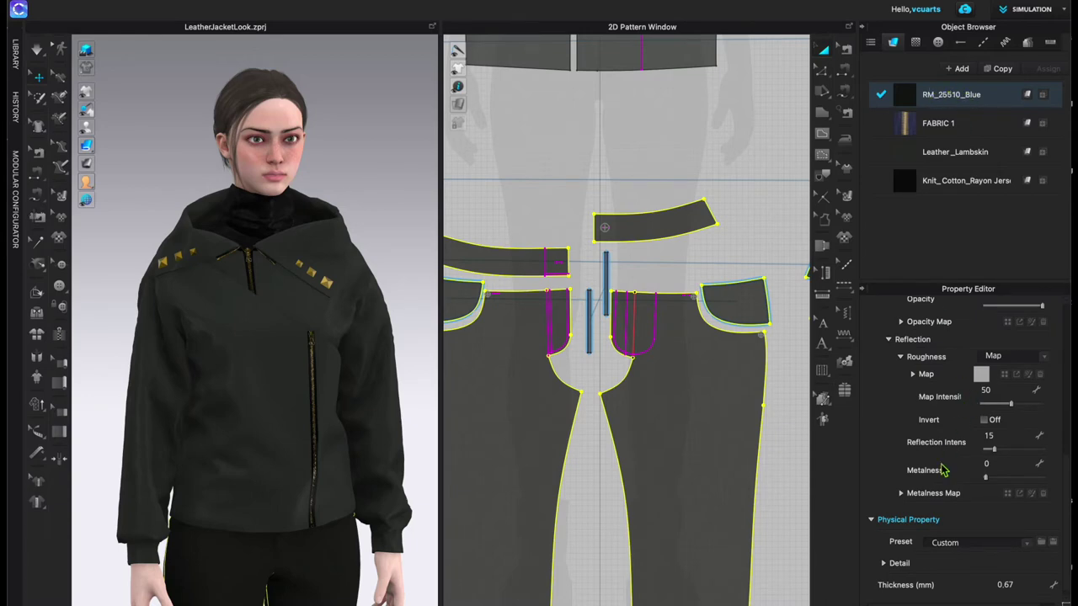
scroll(943, 468, down, 1)
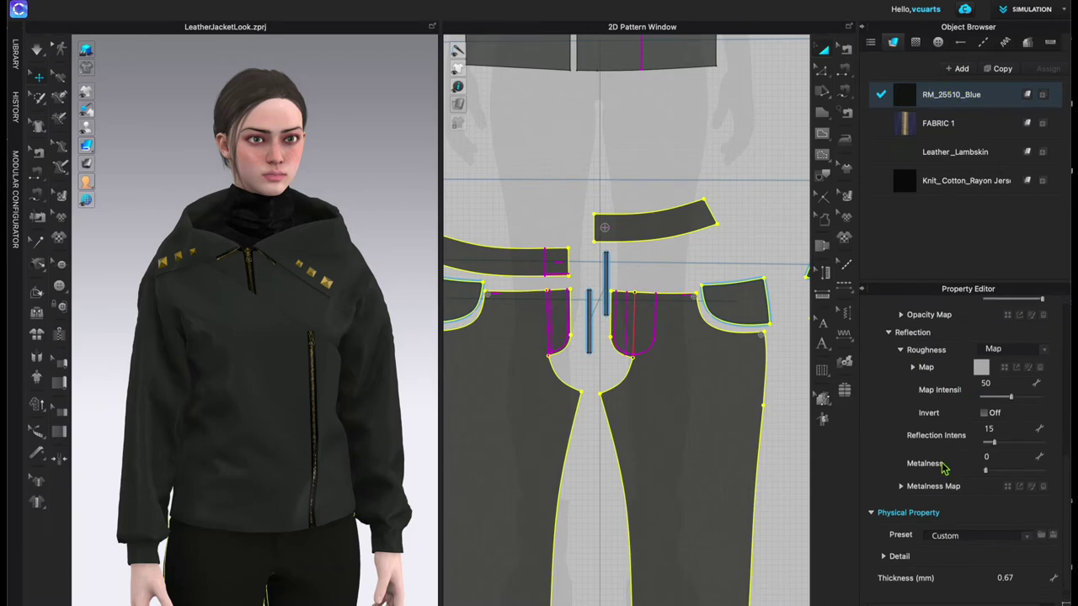
click(885, 563)
scroll(968, 556, down, 5)
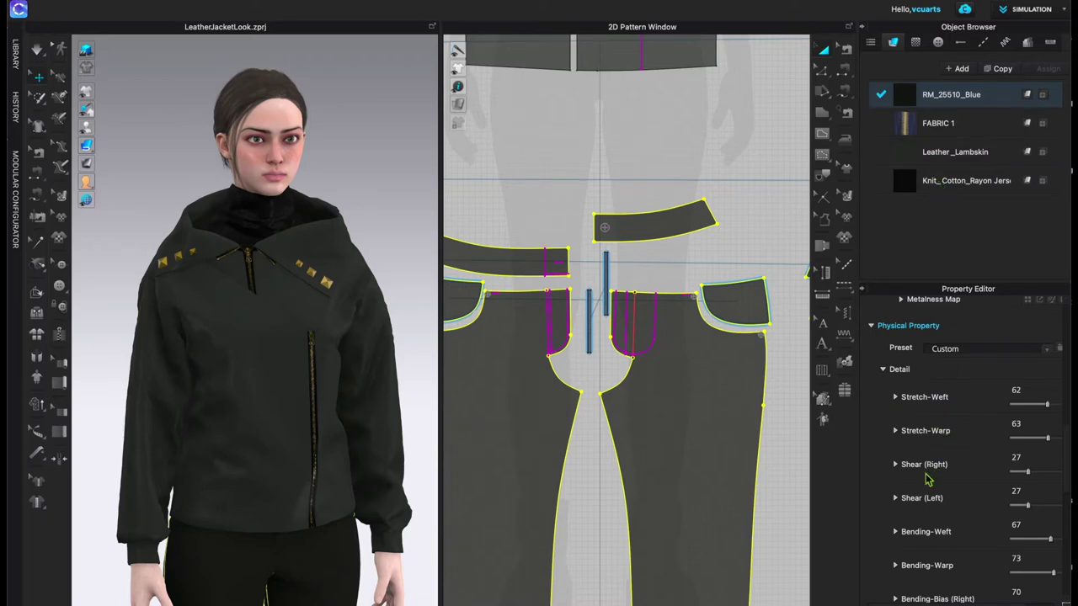
scroll(933, 489, down, 3)
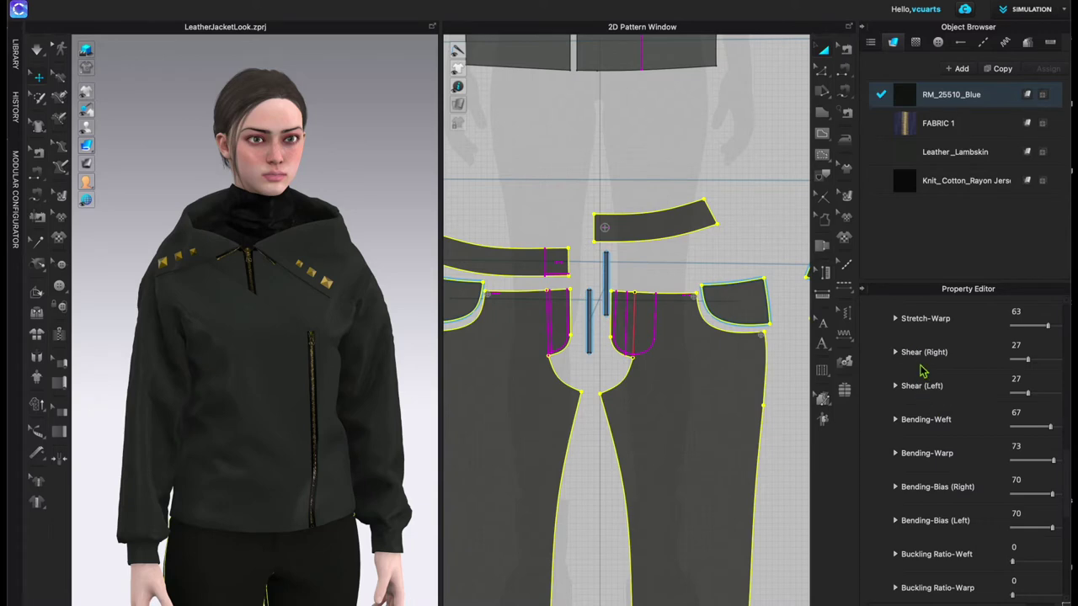
scroll(921, 371, up, 1)
scroll(916, 385, up, 1)
scroll(912, 400, down, 1)
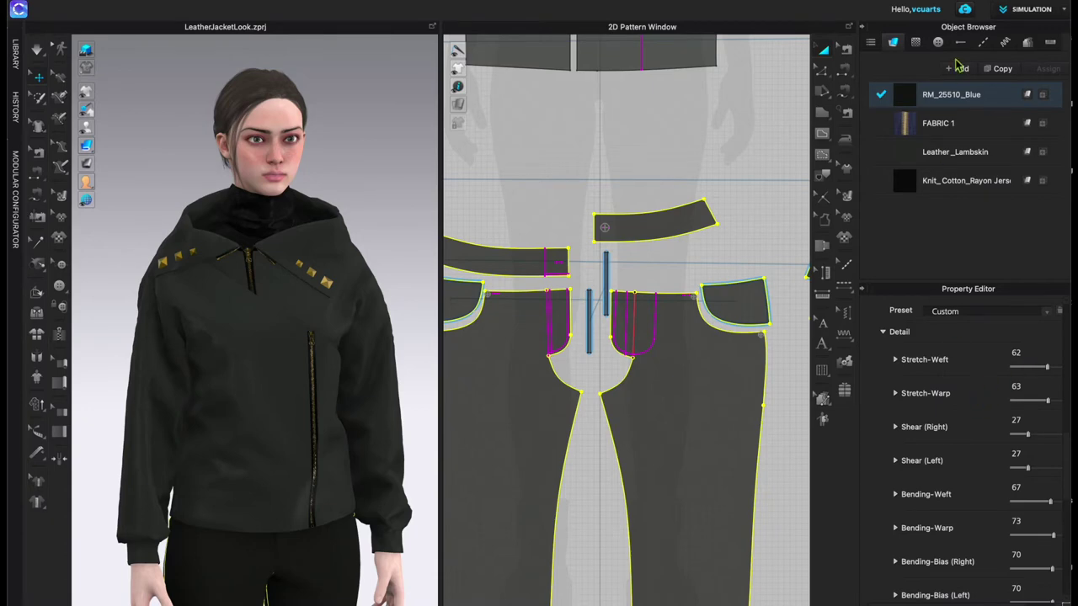
Step: Set both Stretch-Weft and Stretch-Warp of the RM_25510_Blue fabric to 59
click(1029, 356)
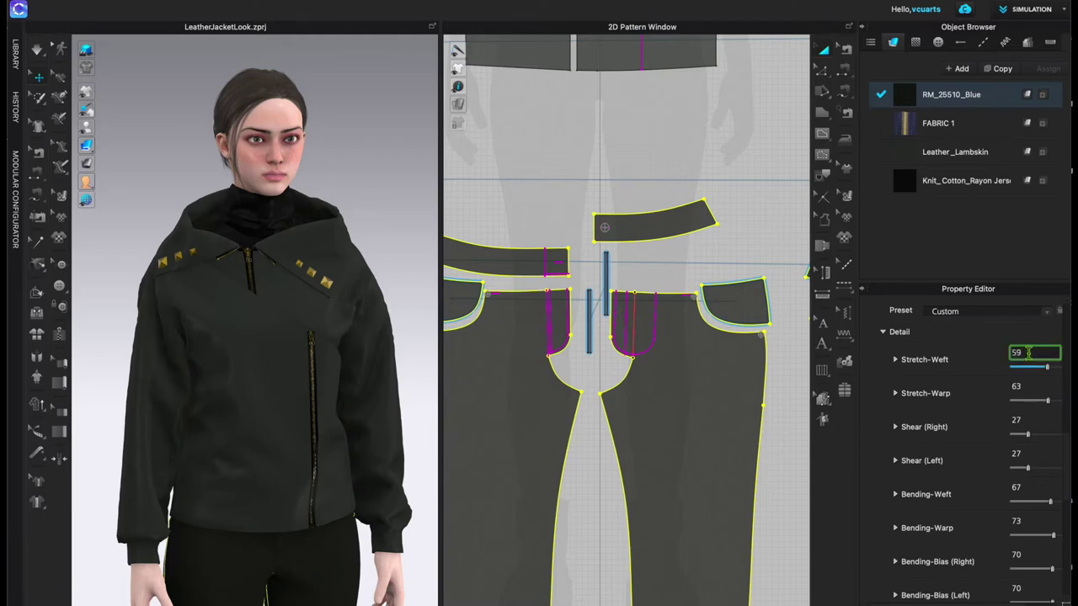
key(Return)
click(1023, 386)
key(Return)
Step: Set the RM_25510_Blue fabric's Bending-Weft, Bending-Warp and both Bending-Bias values, right and left, to 59
click(1032, 495)
text(59)
key(Return)
click(1030, 522)
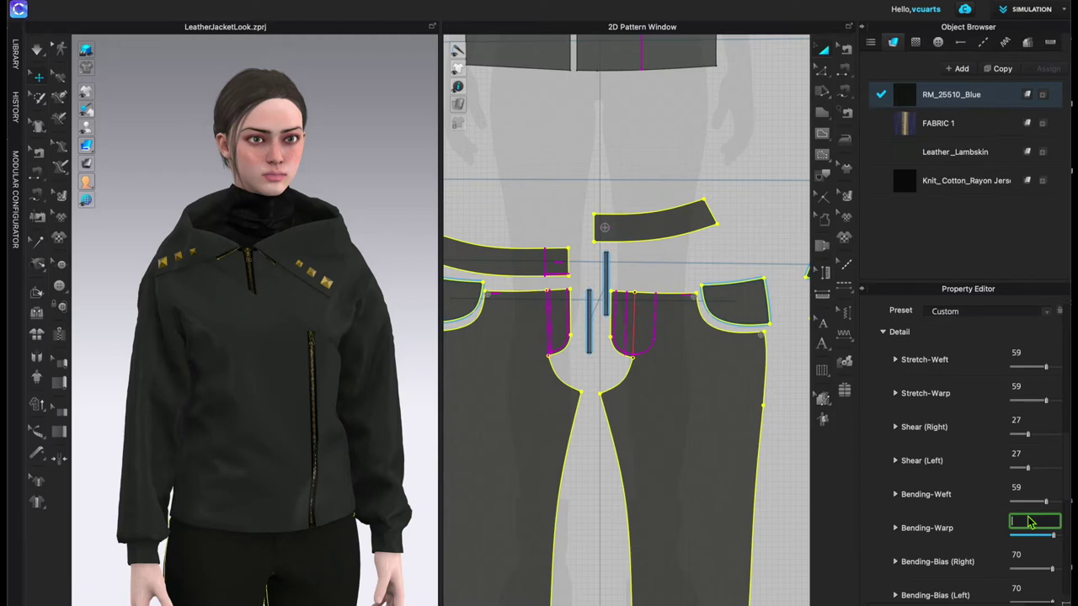
key(Return)
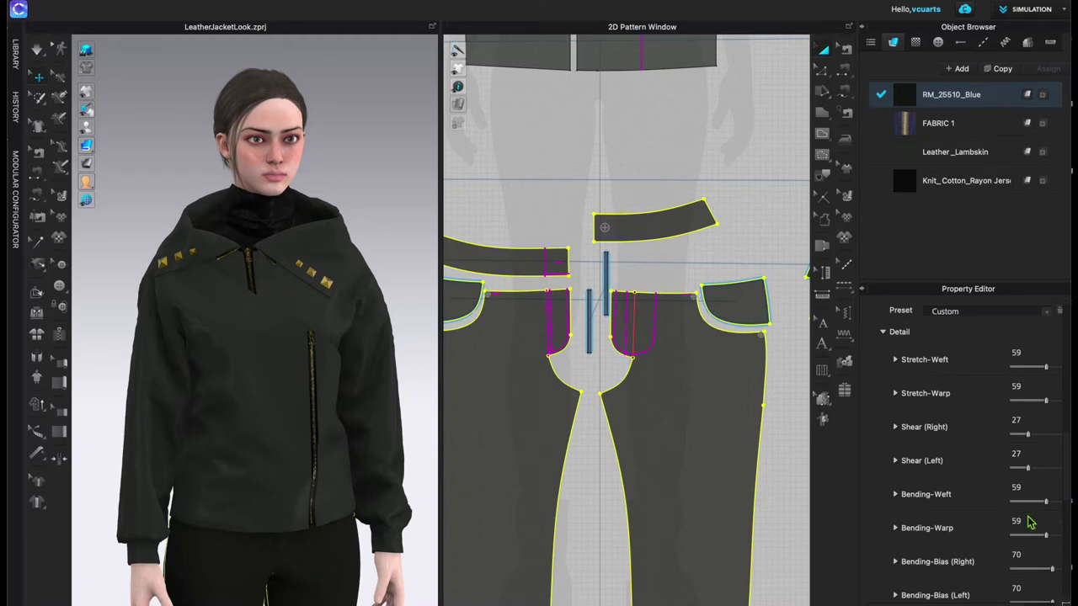
click(1027, 555)
text(59)
key(Tab)
text(59)
scroll(998, 389, down, 8)
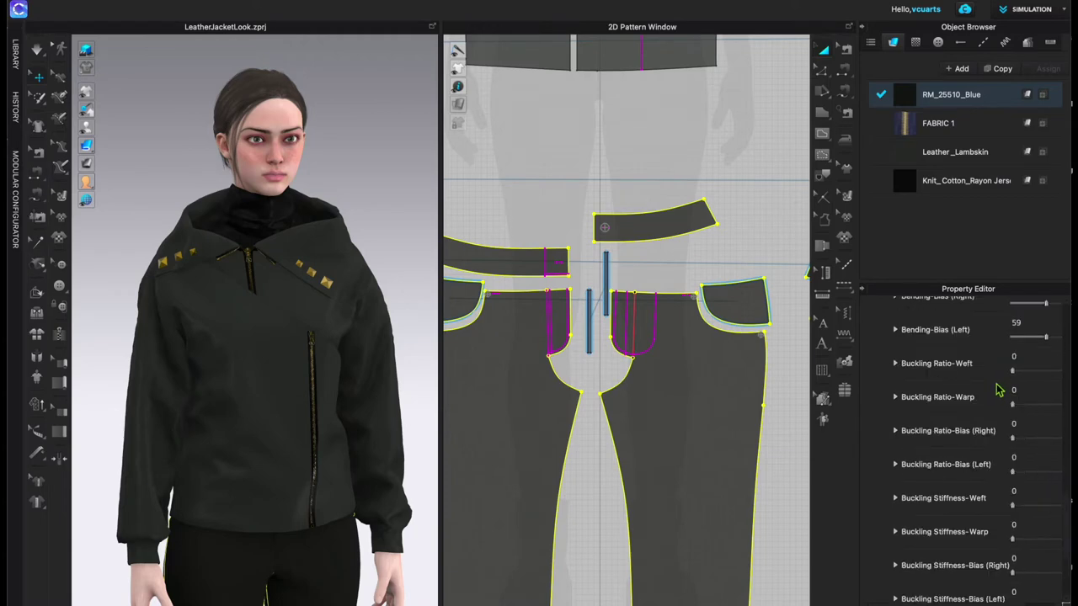
Step: Review the full list of physical properties of the RM_25510_Blue fabric, from stretch and bending down to density and friction
scroll(998, 389, up, 4)
scroll(998, 390, down, 9)
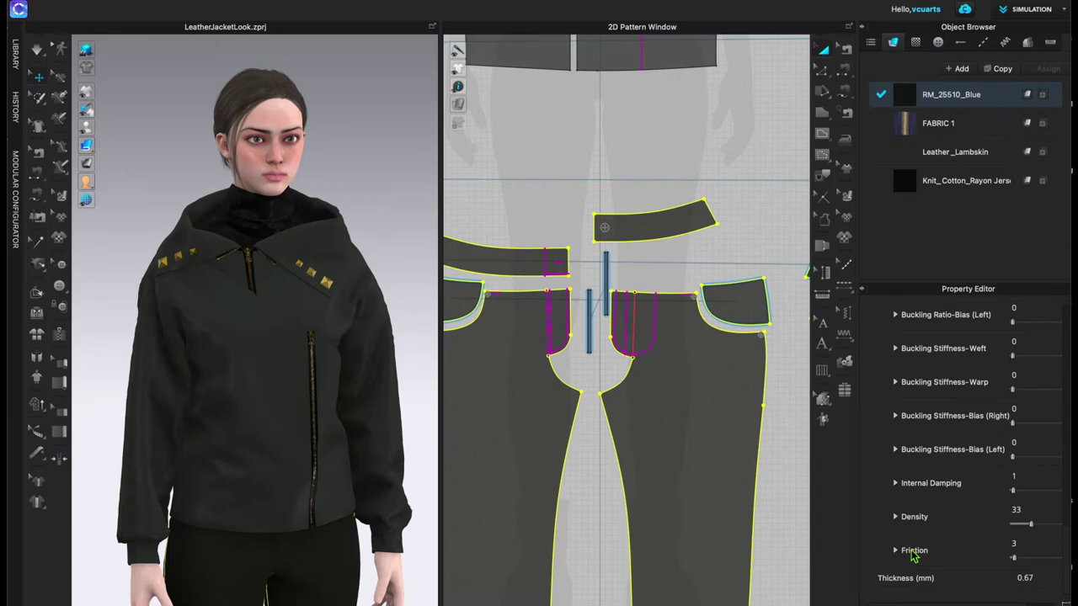
click(273, 157)
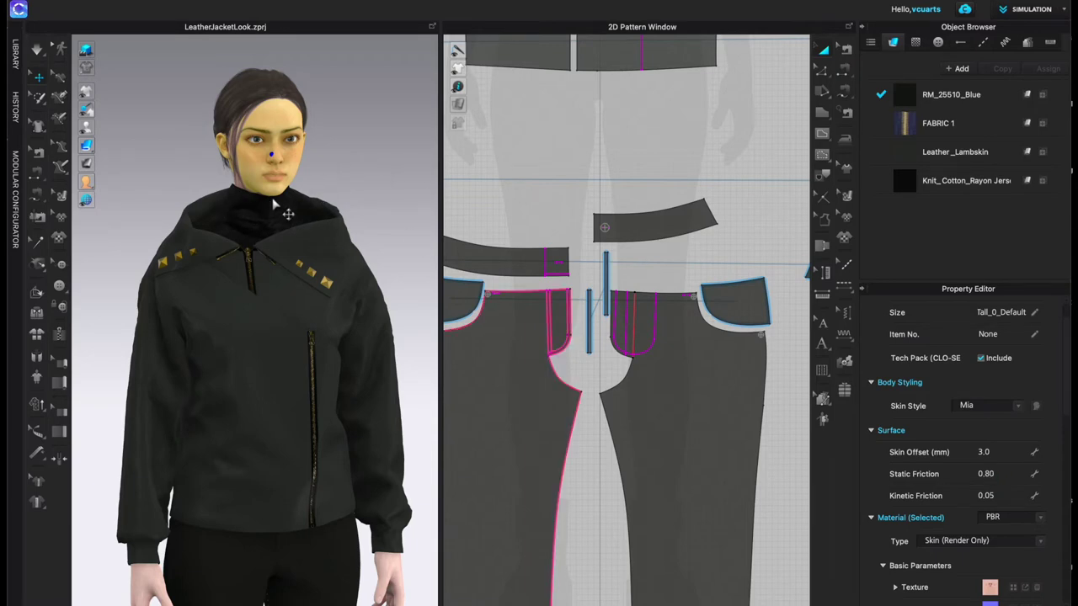
click(956, 100)
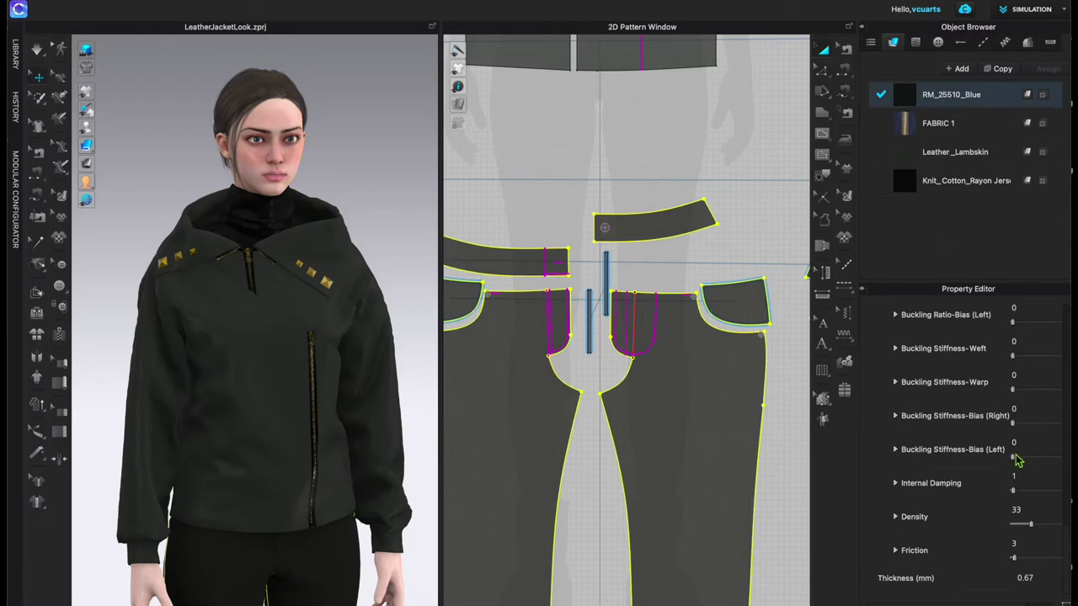
scroll(1002, 447, up, 5)
scroll(992, 433, up, 2)
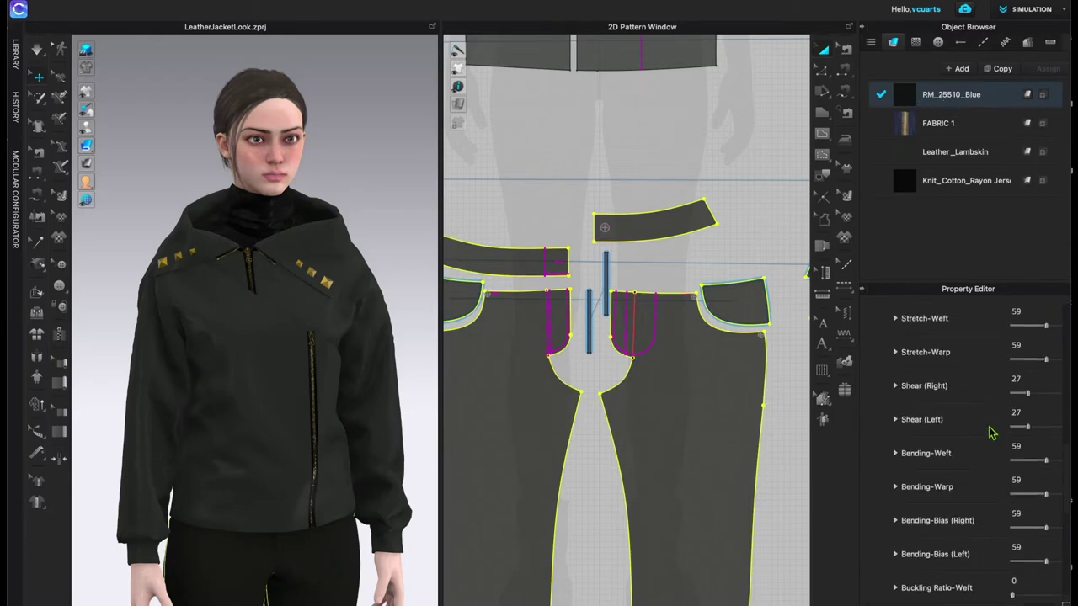
scroll(991, 433, up, 3)
scroll(977, 490, down, 2)
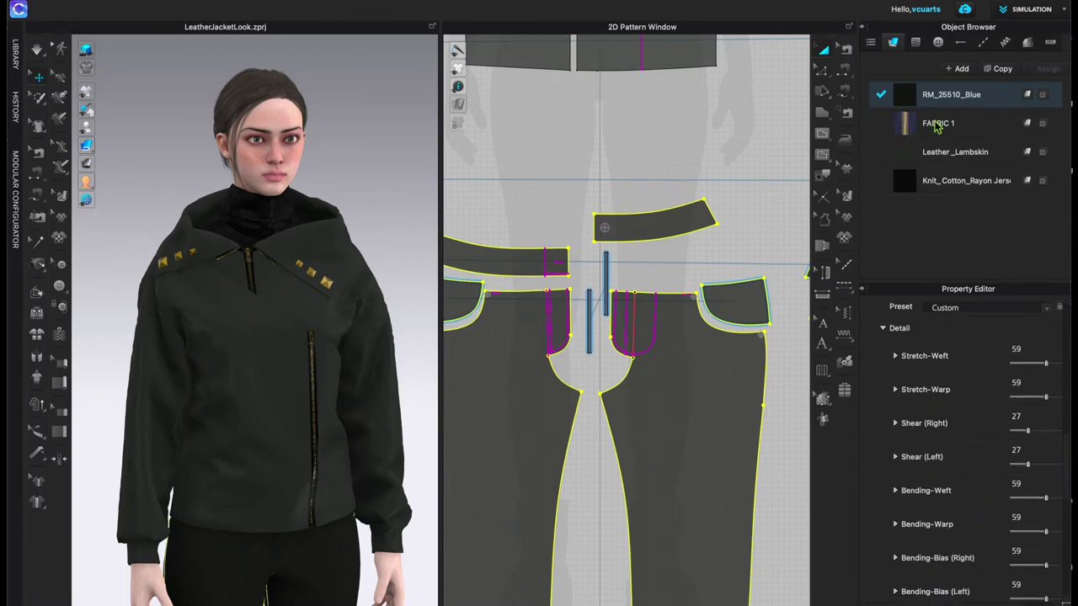
Step: Compare the detailed physical properties of the Leather_Lambskin and Knit_Cotton_Rayon Jersey fabrics, including stretch, shear, bending and buckling
click(960, 156)
scroll(966, 482, up, 2)
scroll(966, 482, down, 4)
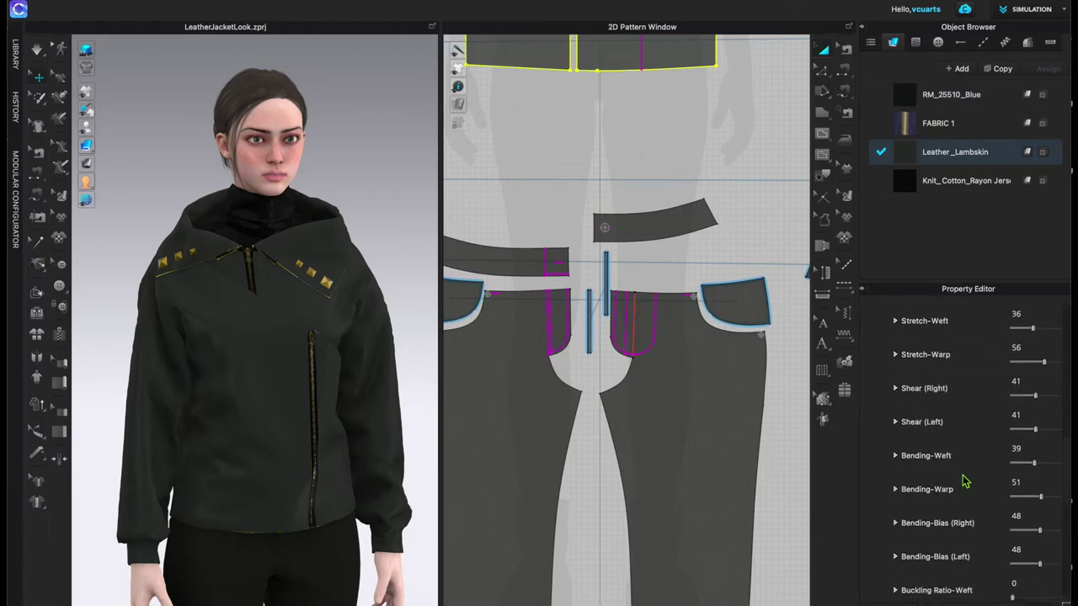
scroll(966, 482, down, 5)
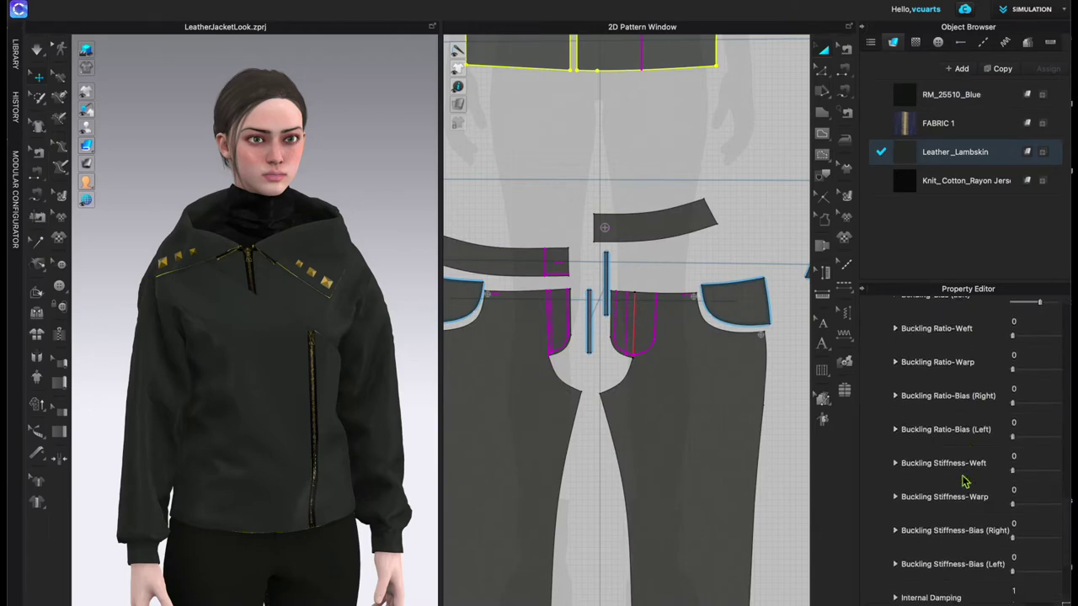
scroll(956, 425, up, 10)
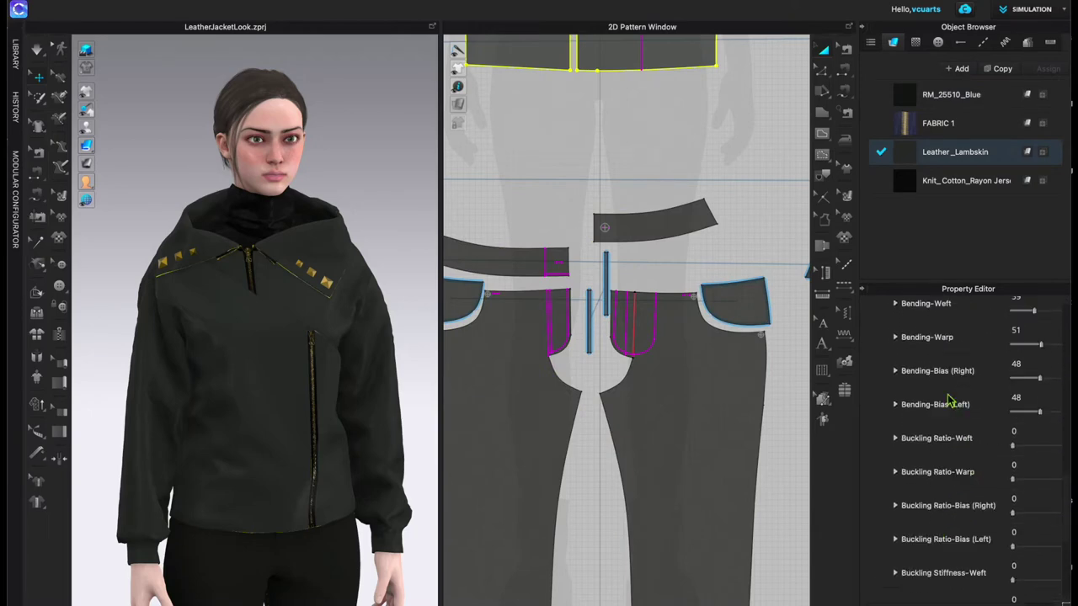
click(947, 188)
scroll(977, 417, down, 5)
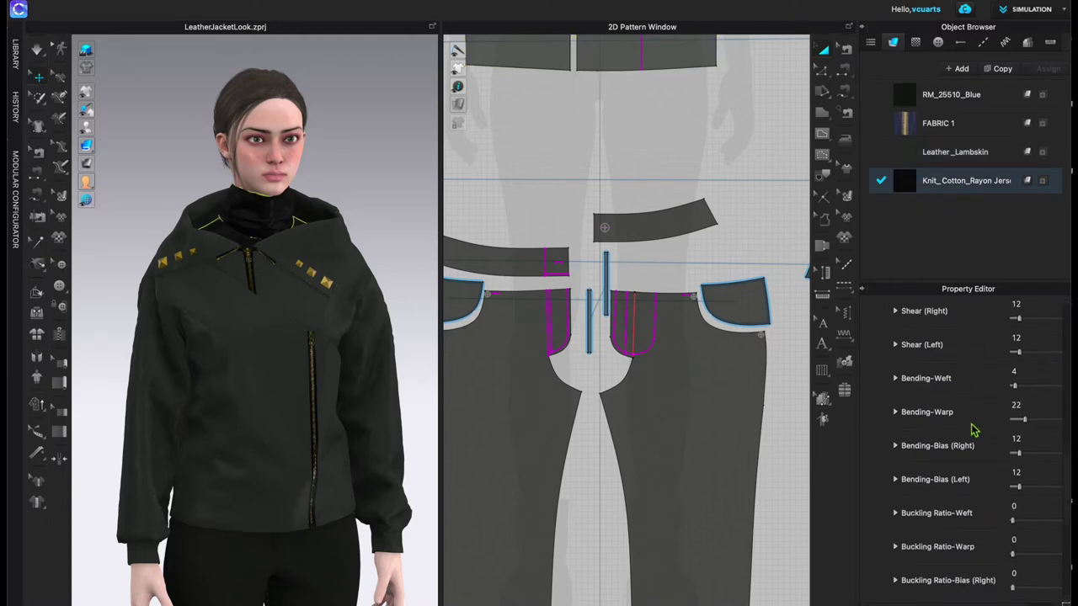
scroll(959, 349, down, 1)
scroll(958, 348, up, 8)
scroll(630, 457, down, 4)
Step: Examine the outlines of the jacket, trouser and knit top pattern pieces, looking closely at the armholes and side edges
right_drag(593, 369, 655, 515)
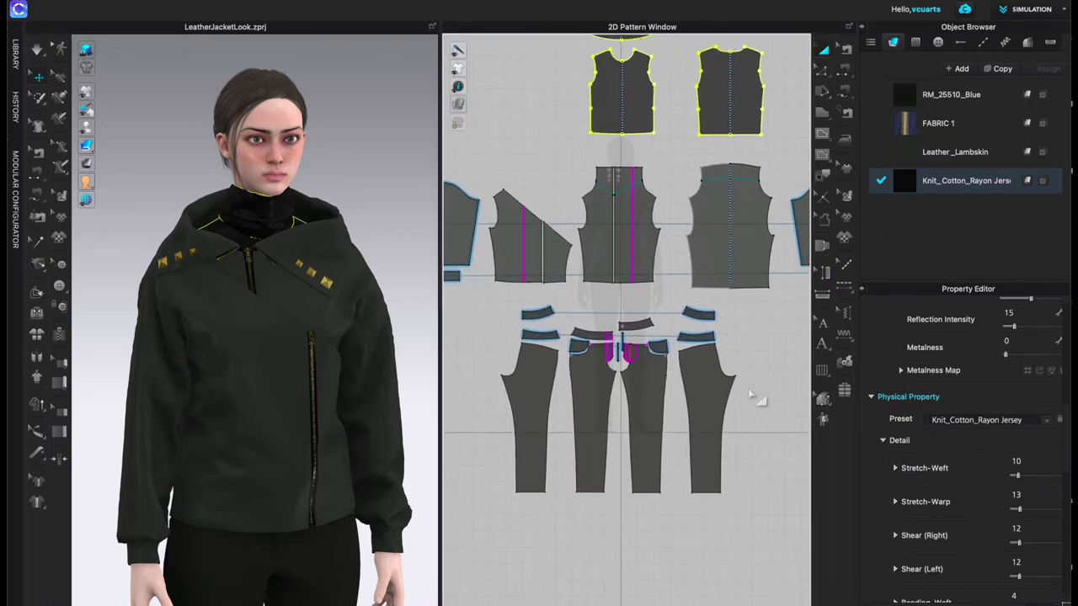
scroll(737, 360, down, 2)
right_drag(737, 361, 614, 480)
click(412, 482)
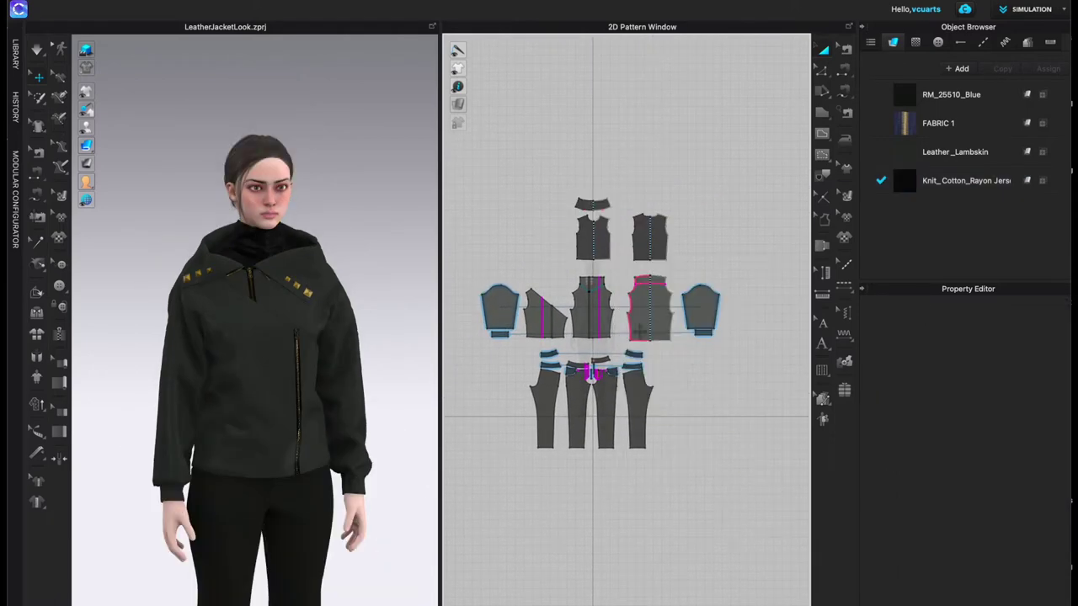
scroll(623, 301, up, 3)
scroll(623, 301, up, 3)
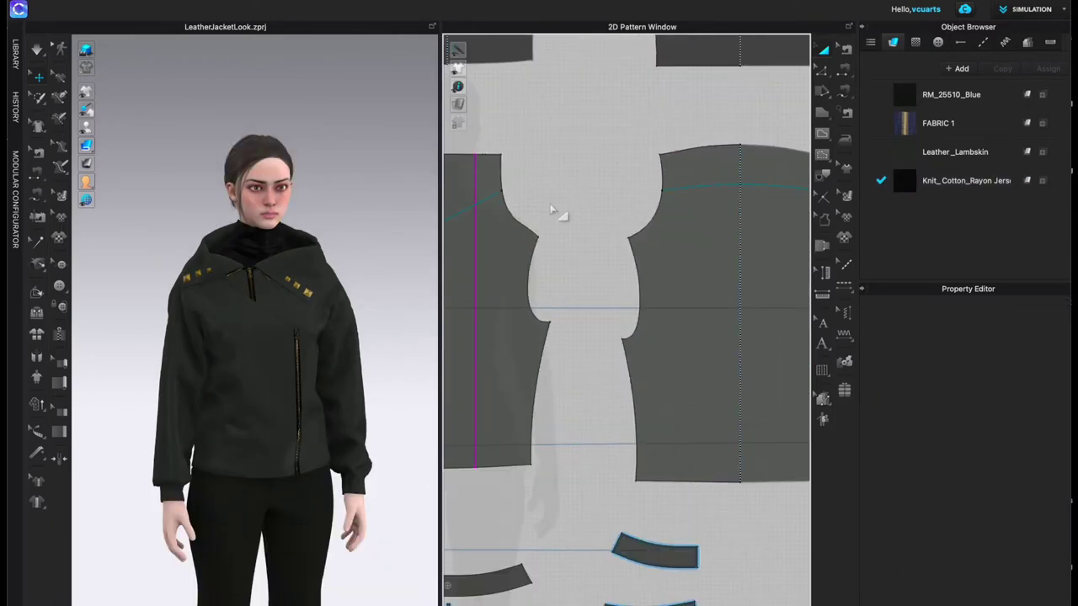
scroll(559, 211, down, 2)
right_drag(645, 248, 716, 295)
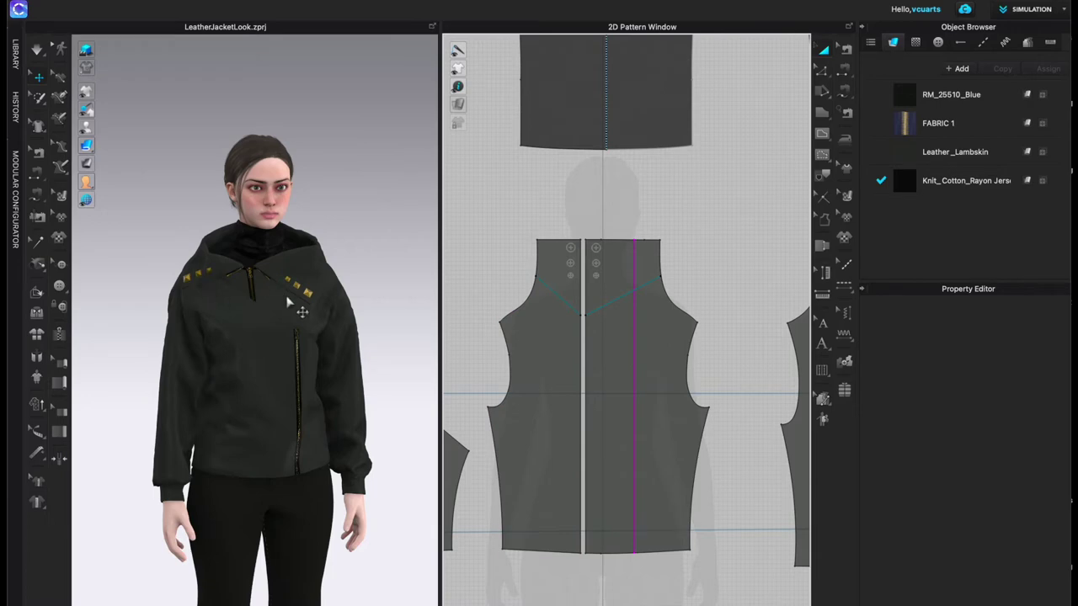
scroll(724, 211, down, 3)
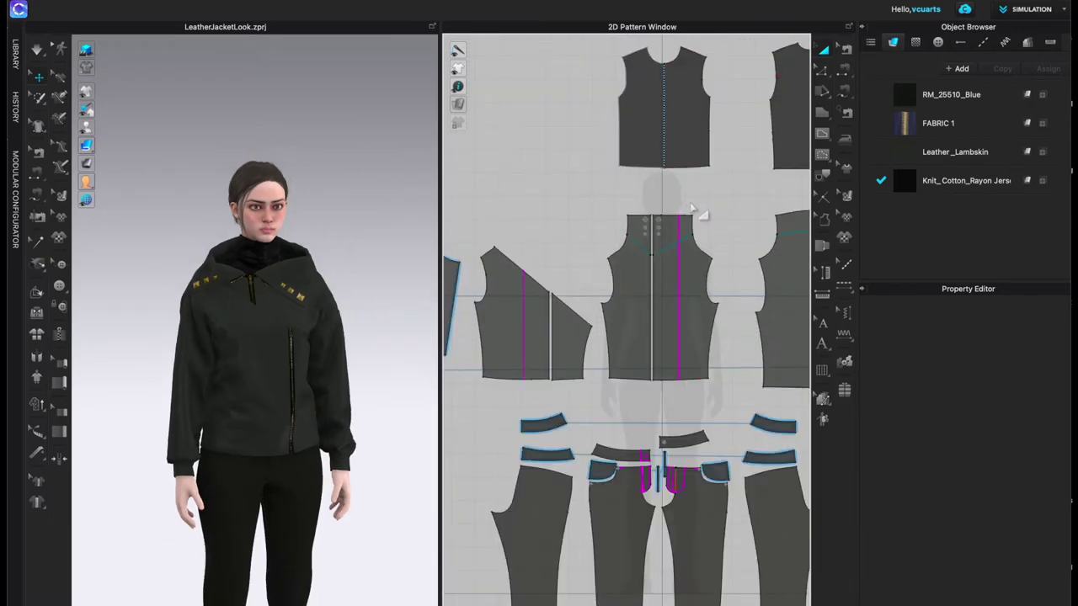
scroll(635, 94, up, 5)
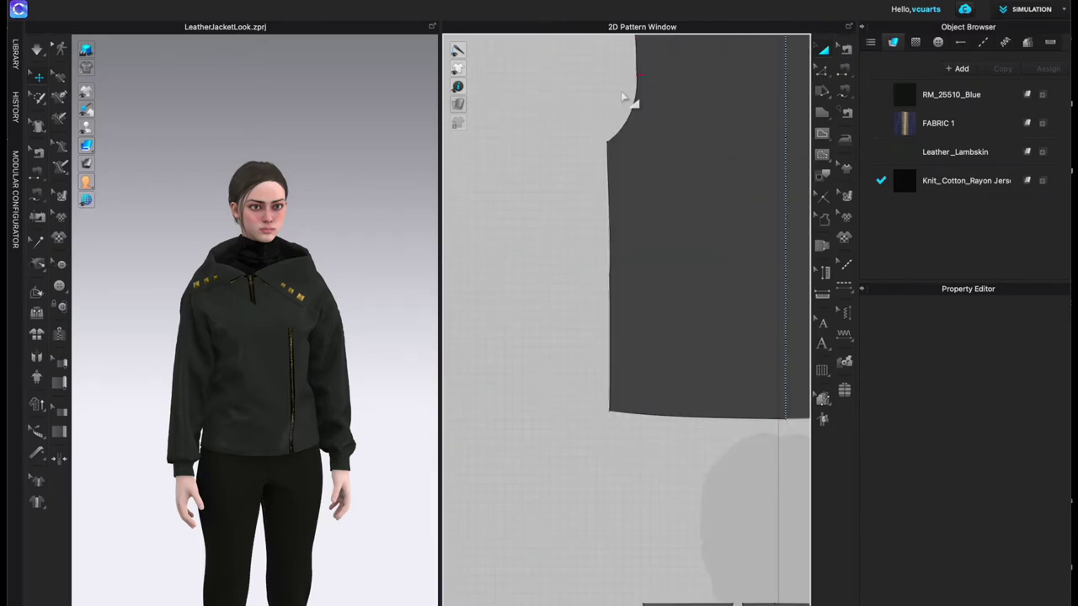
scroll(636, 91, down, 3)
Step: Inspect the middle point and upper curve of the armhole on the knit top's front piece
click(529, 292)
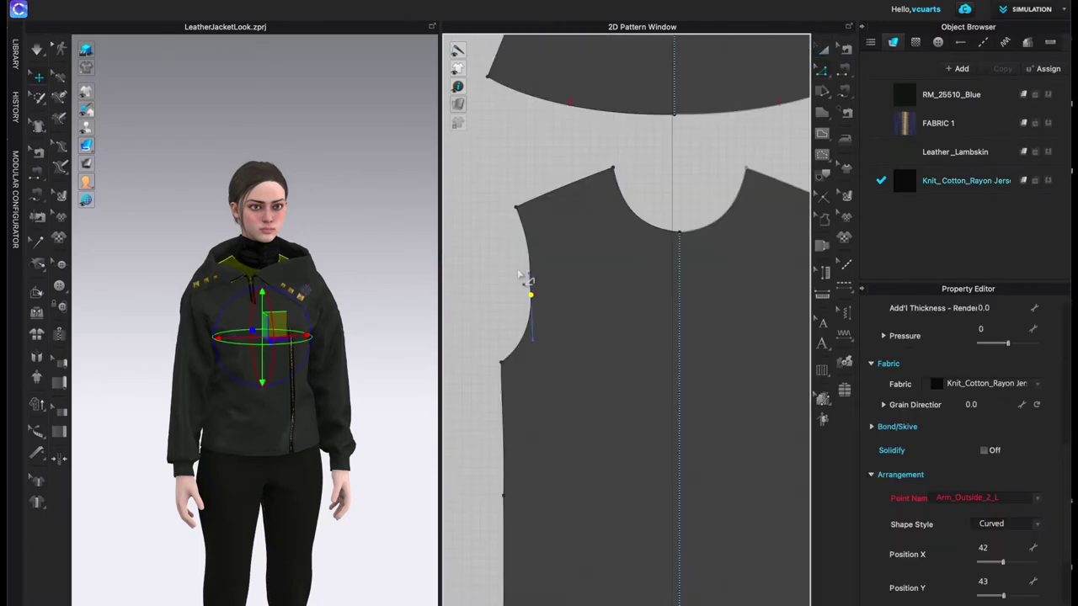
click(531, 268)
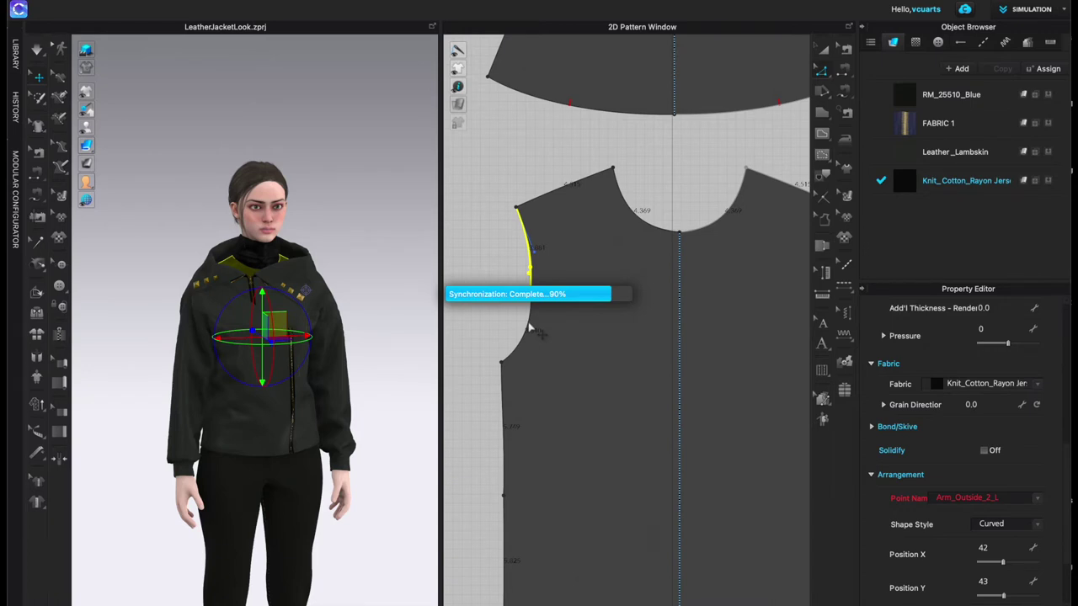
click(531, 328)
key(Escape)
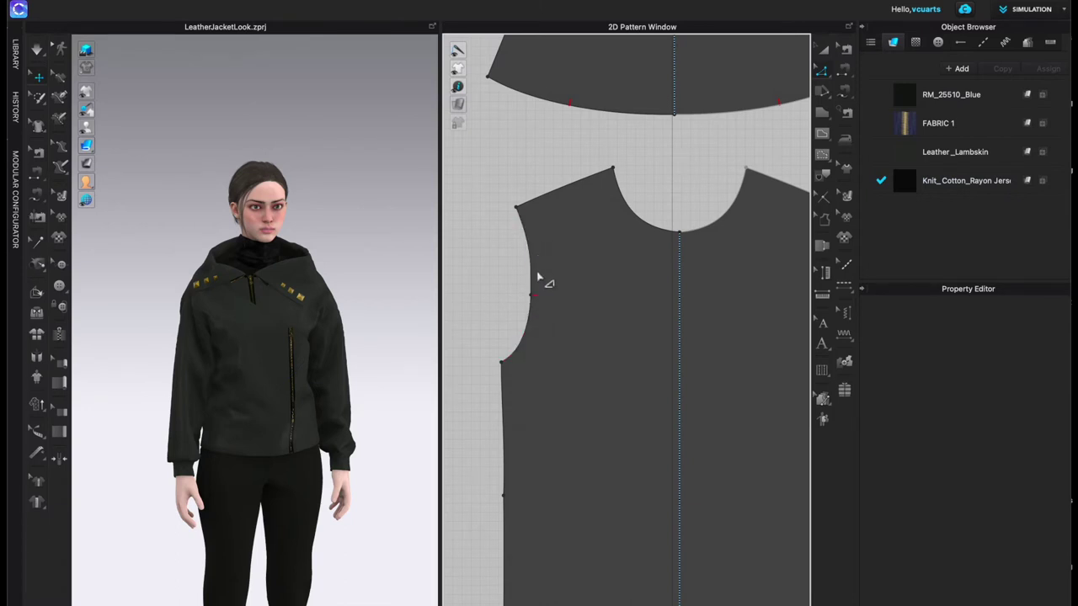
scroll(522, 253, down, 5)
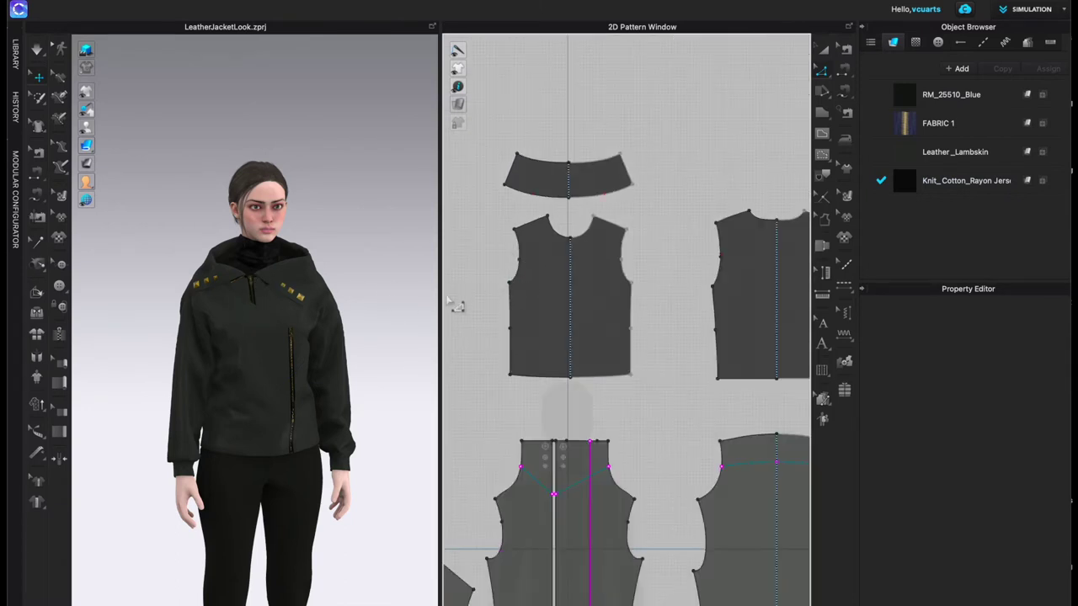
scroll(510, 263, up, 5)
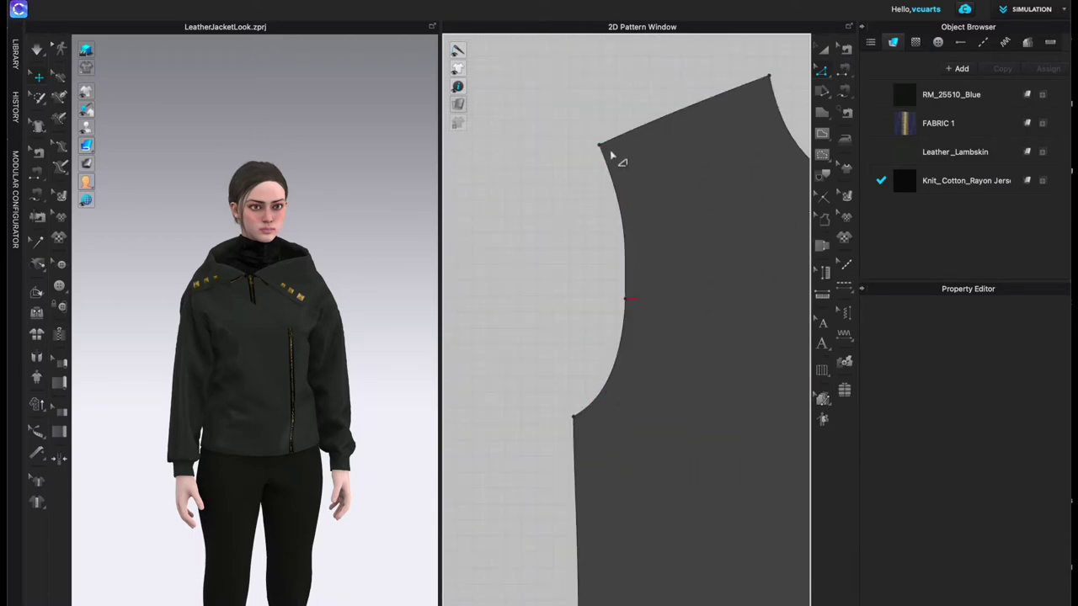
Step: Try deleting the middle point of the front piece's armhole, and undo the deletion
click(627, 303)
key(Delete)
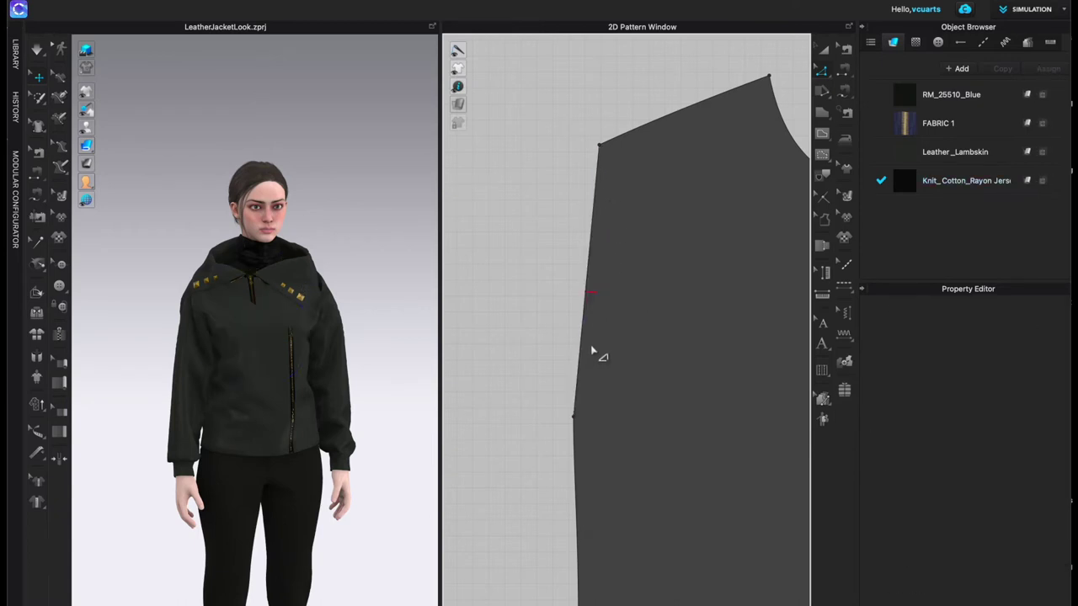
key(ctrl+z)
Step: Convert the middle point of the knit top's front armhole to a curve point
right_click(626, 301)
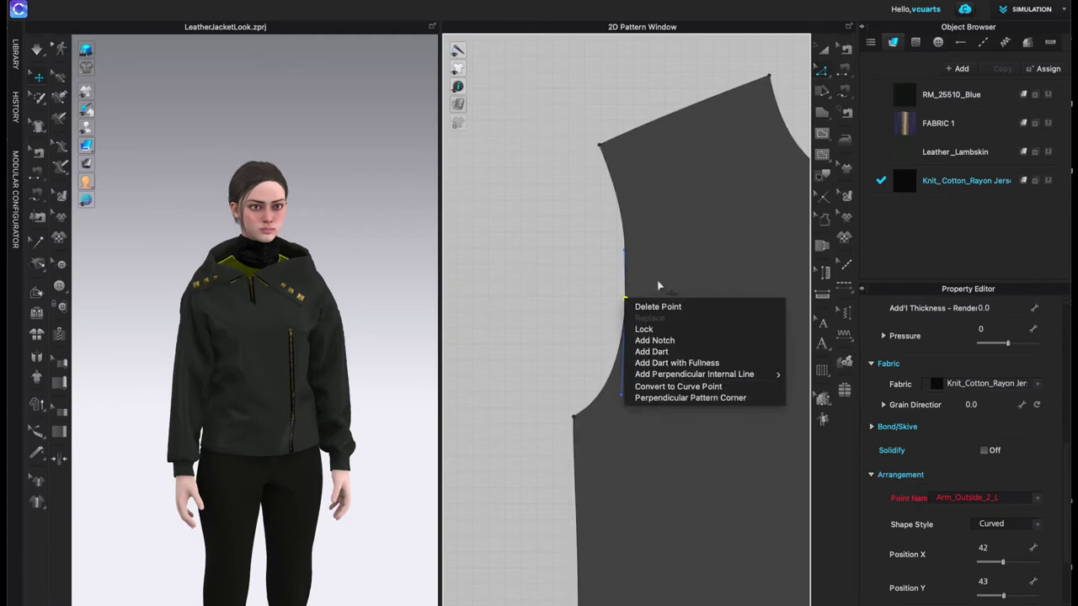
click(686, 388)
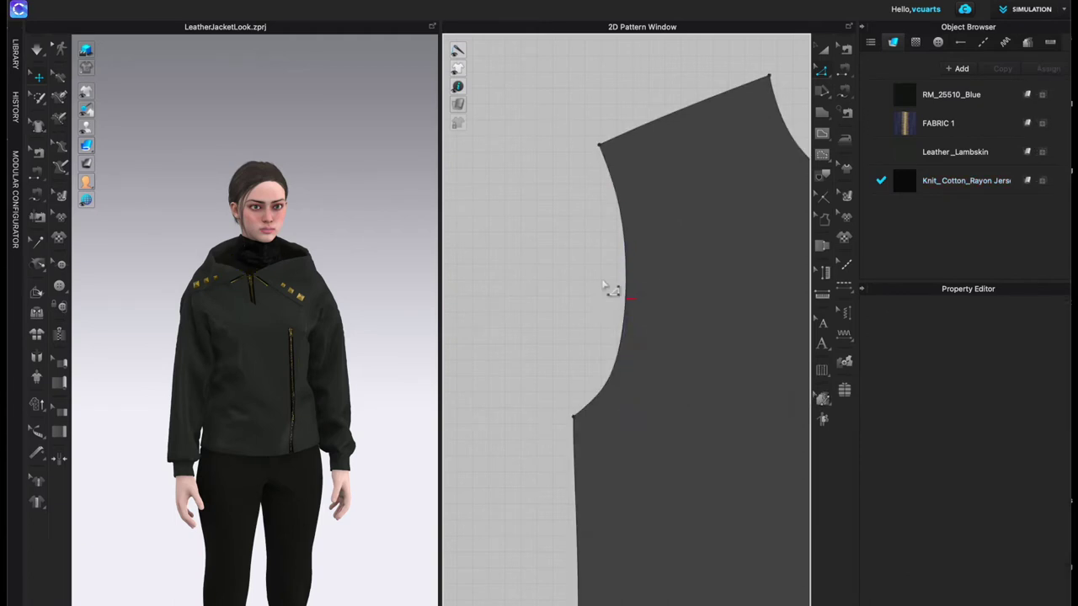
scroll(558, 308, down, 5)
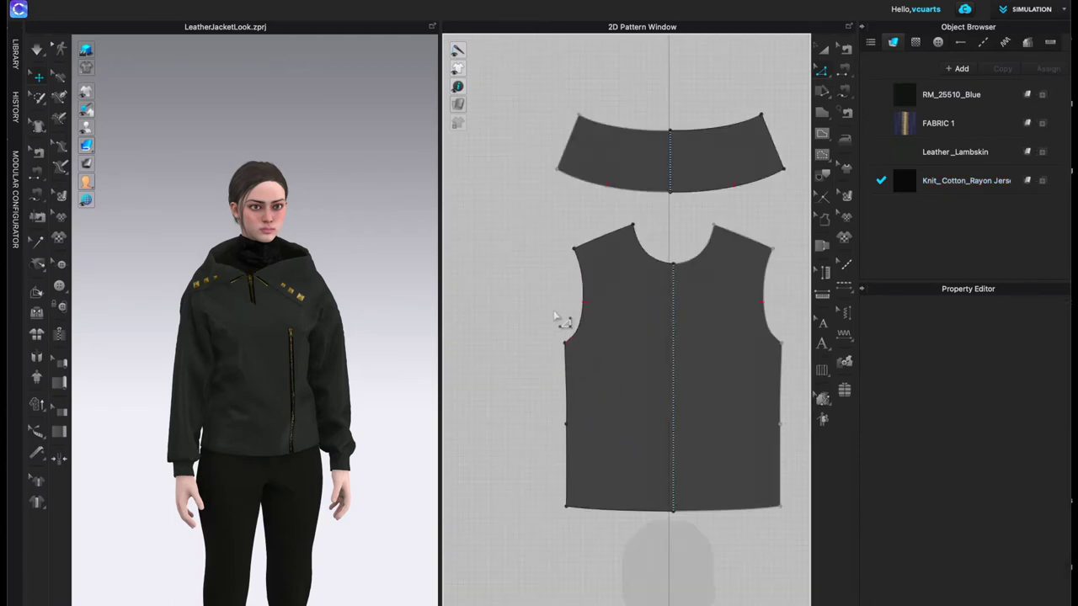
Step: Convert the midpoint on the side edge of the knit top's front piece to a curve point
right_click(566, 428)
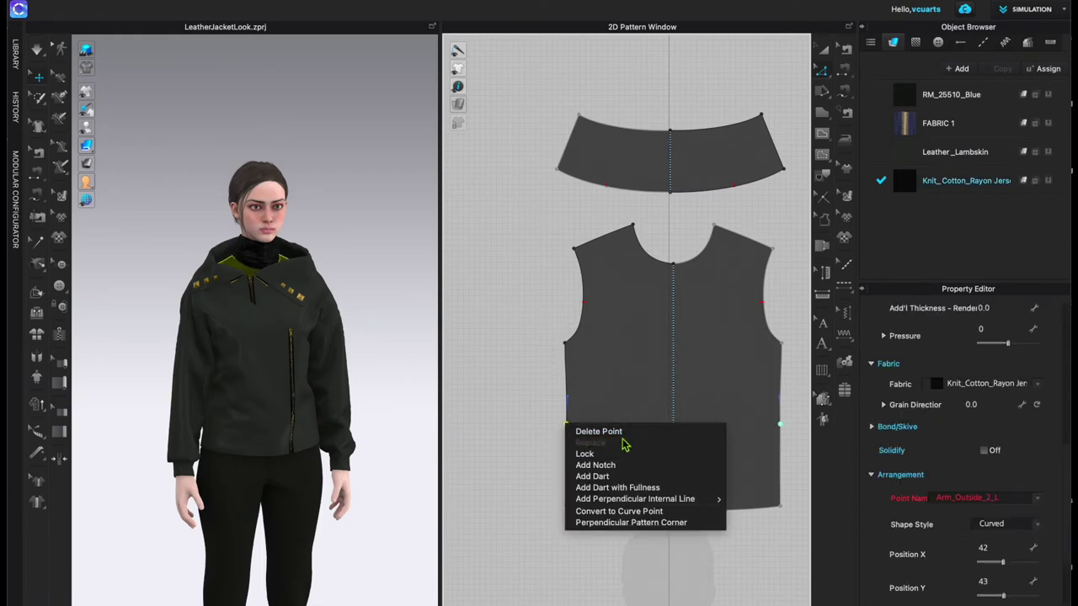
click(549, 464)
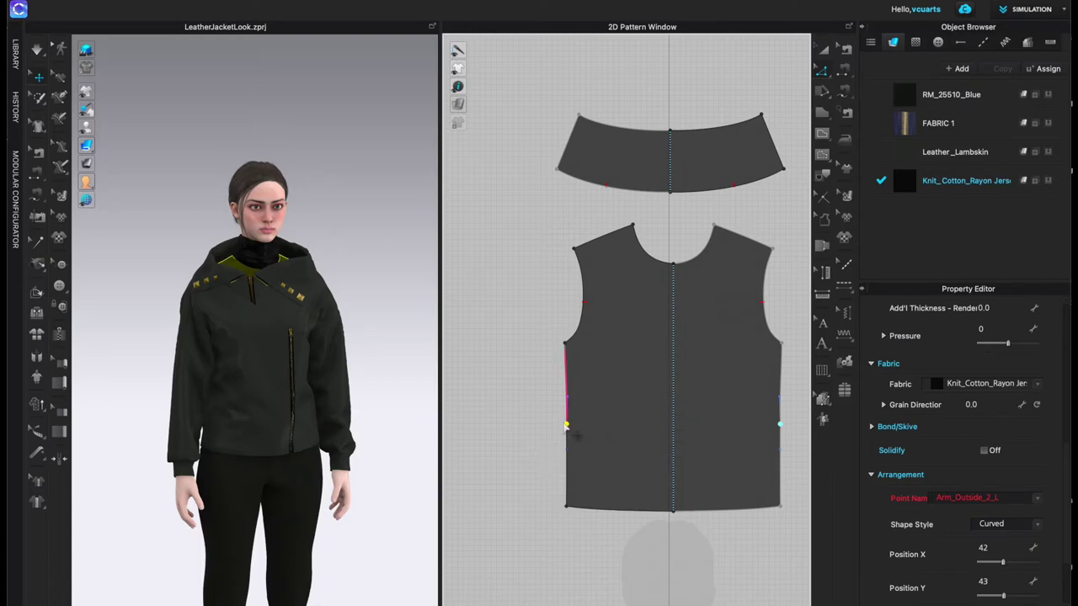
right_click(566, 425)
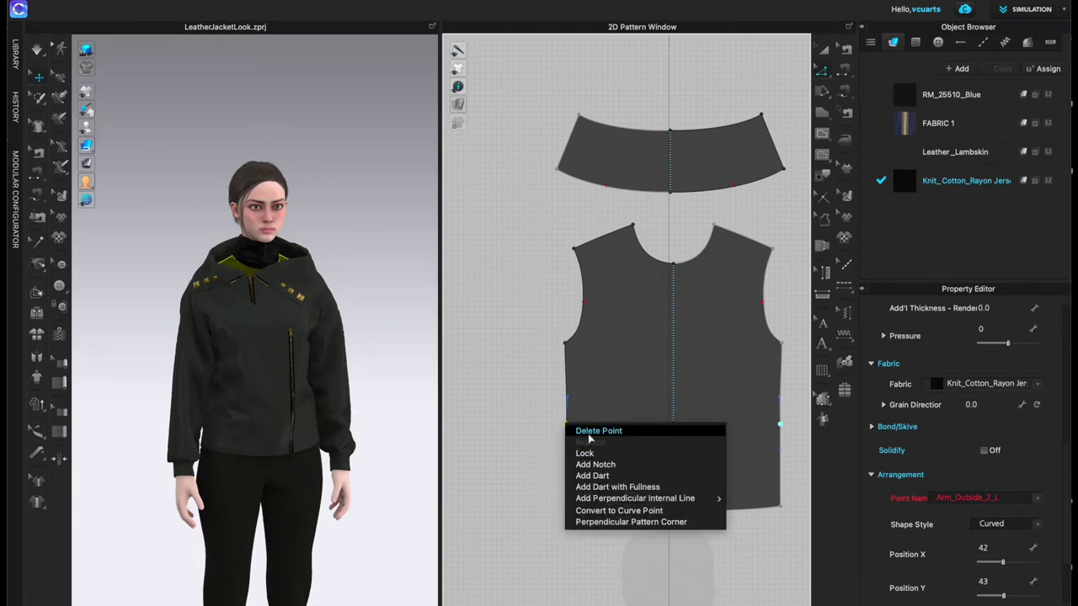
click(620, 510)
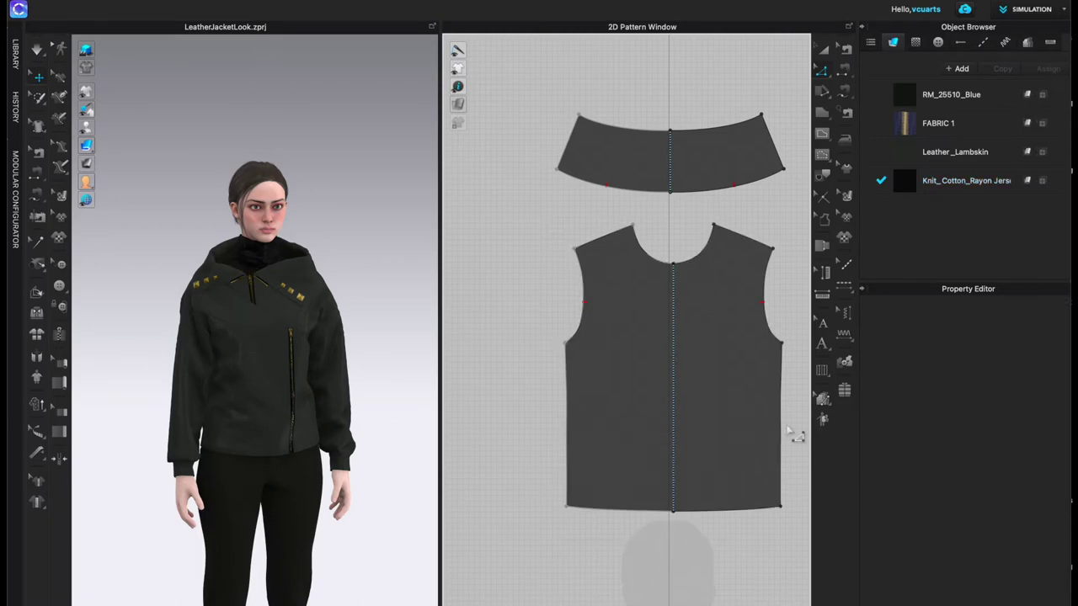
Step: Convert the remaining mid-edge points on the knit top's back piece and the jacket back's hem to curve points
middle_drag(599, 330, 695, 126)
right_click(695, 126)
key(Escape)
scroll(621, 445, down, 5)
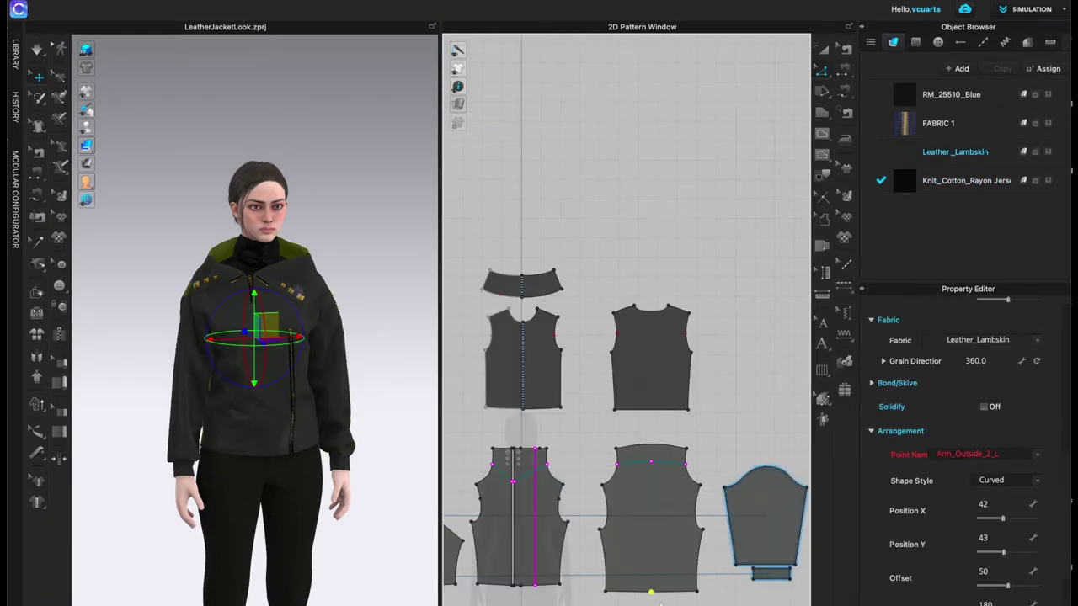
right_click(455, 476)
scroll(555, 513, up, 5)
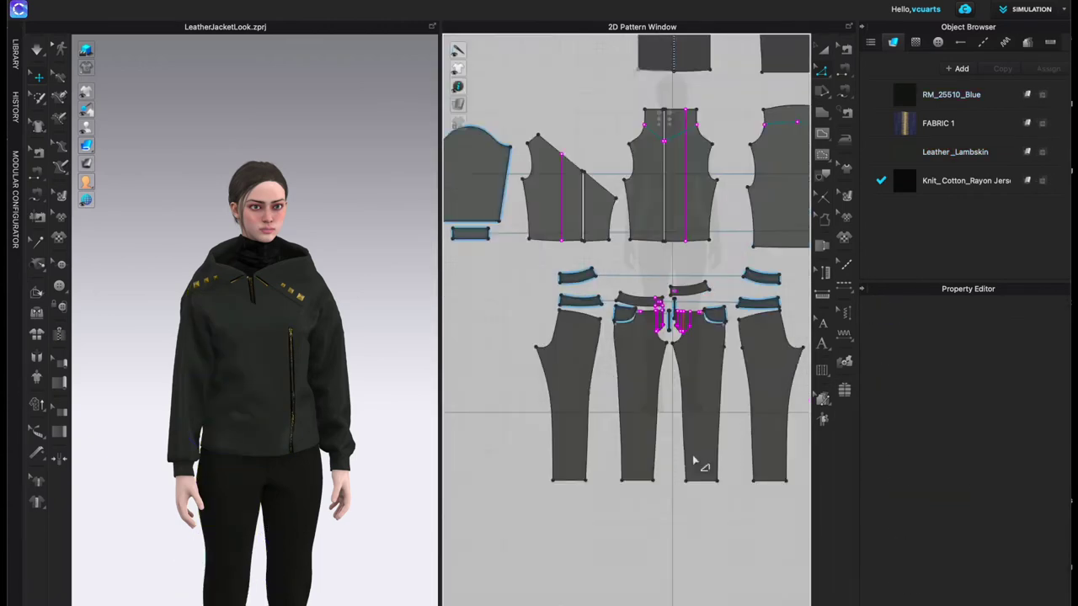
scroll(698, 464, up, 3)
scroll(663, 442, down, 5)
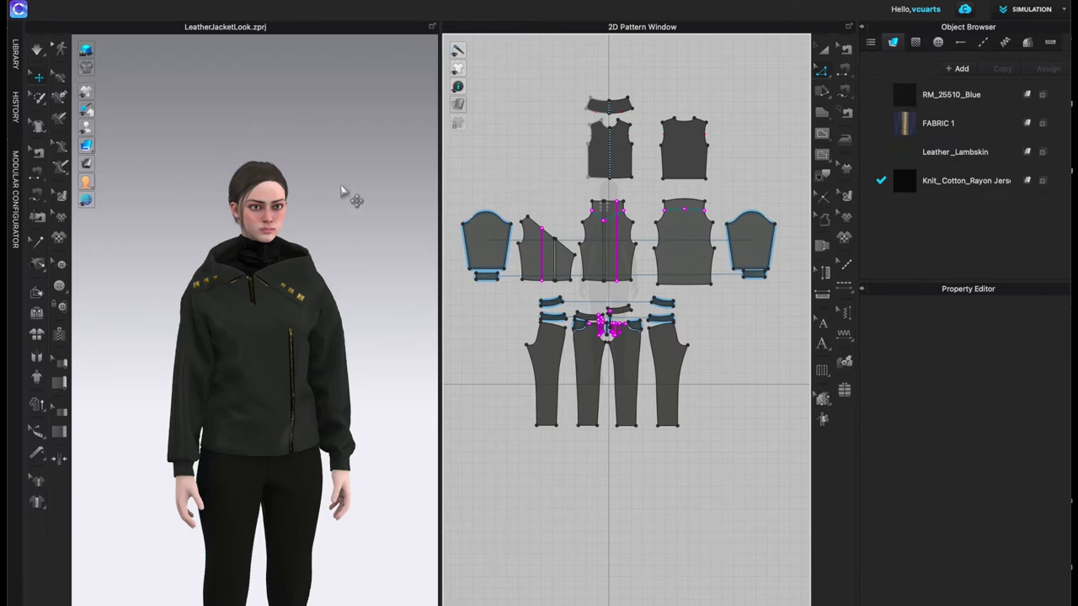
Step: Simulate the outfit and tug at the jacket's front panel and collar to settle the drape, checking it from several angles
key(space)
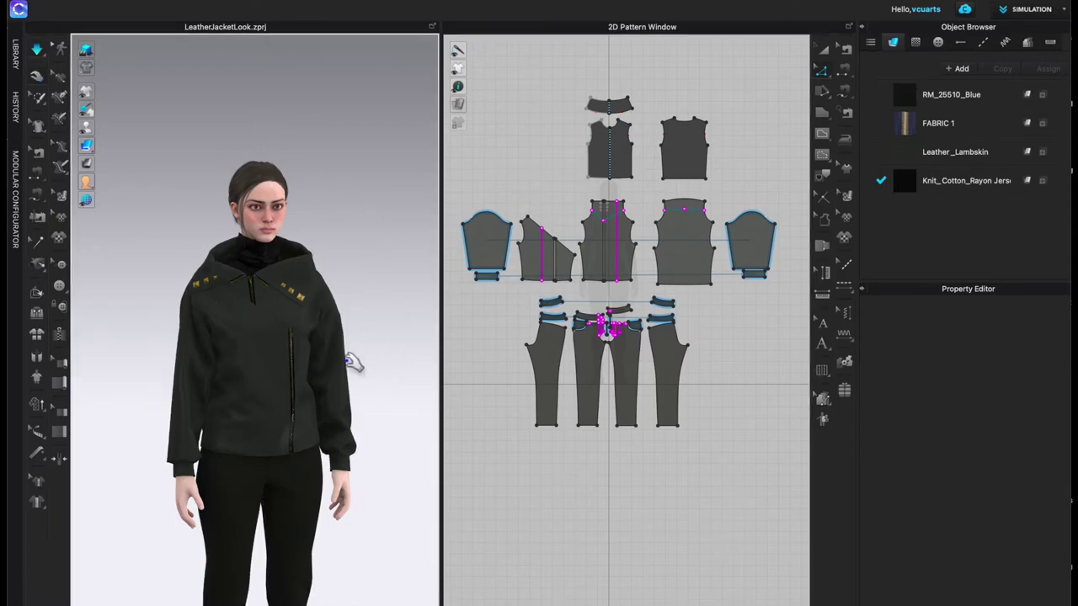
drag(332, 288, 373, 452)
right_drag(373, 453, 318, 310)
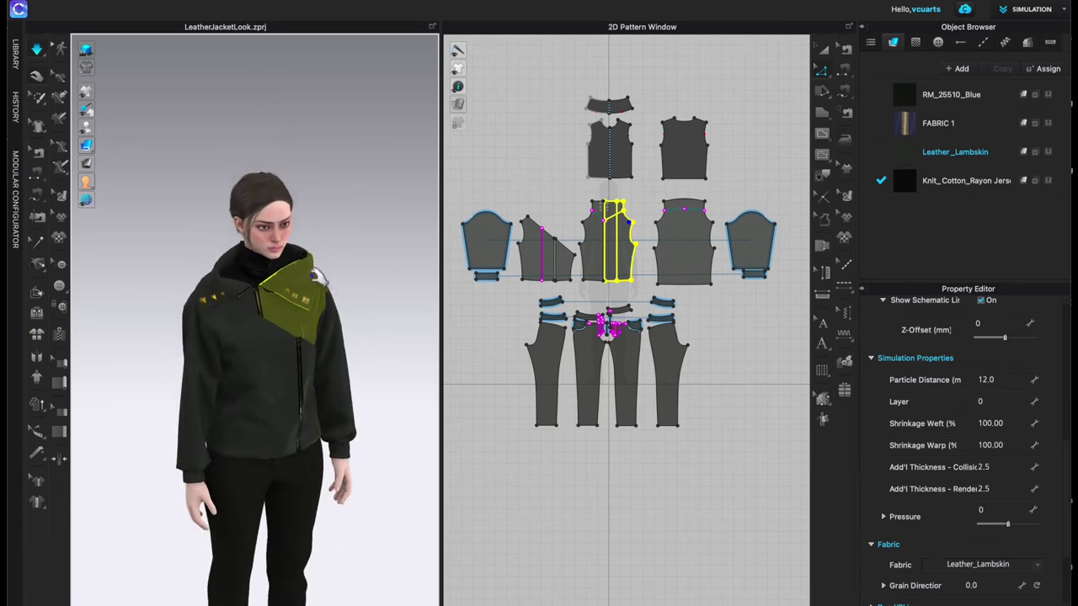
click(307, 253)
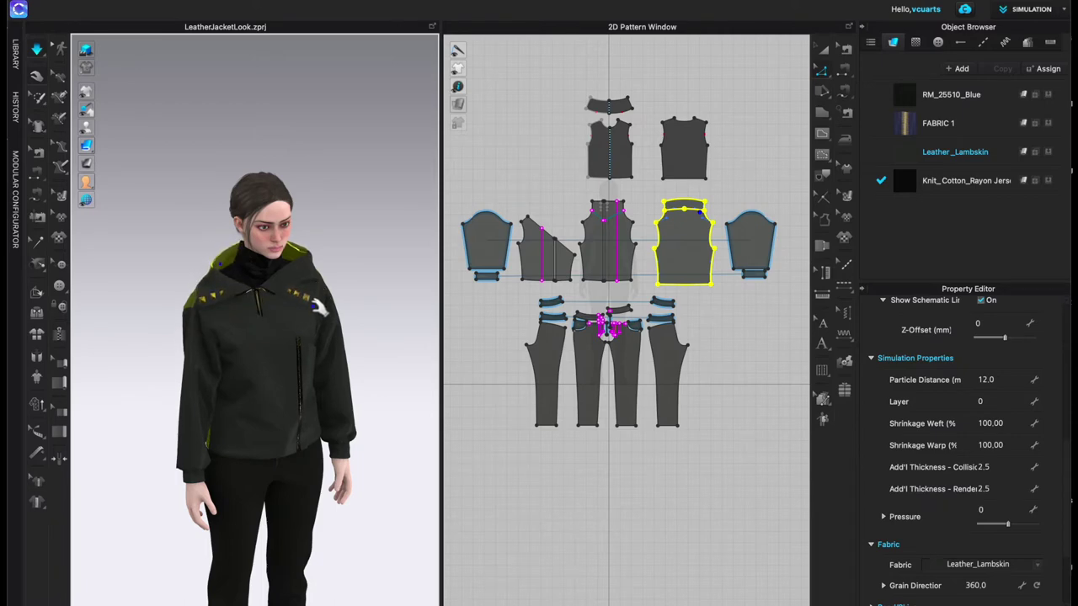
click(318, 306)
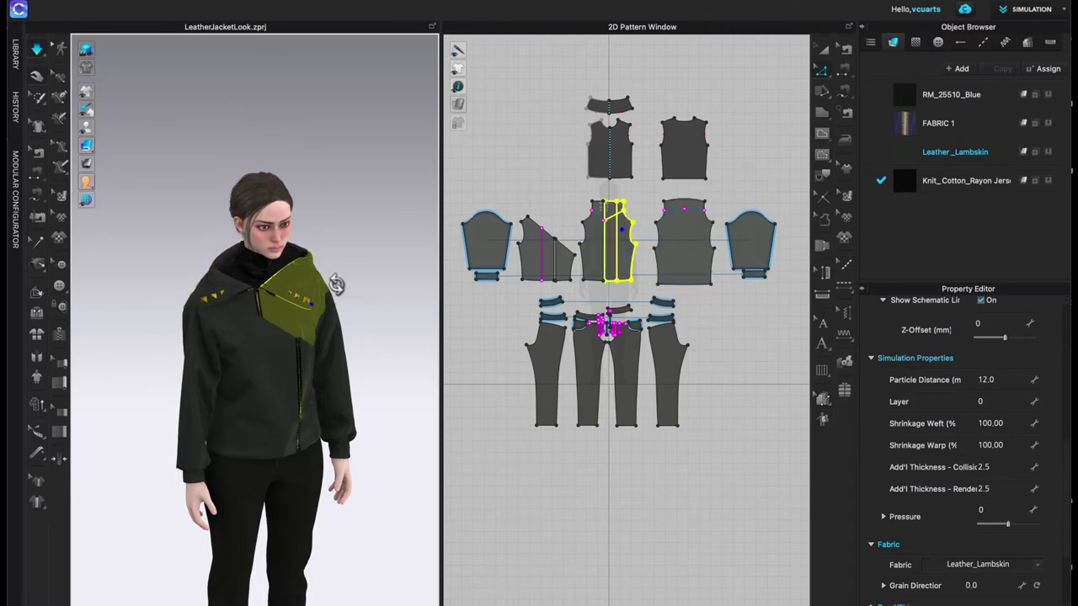
click(360, 250)
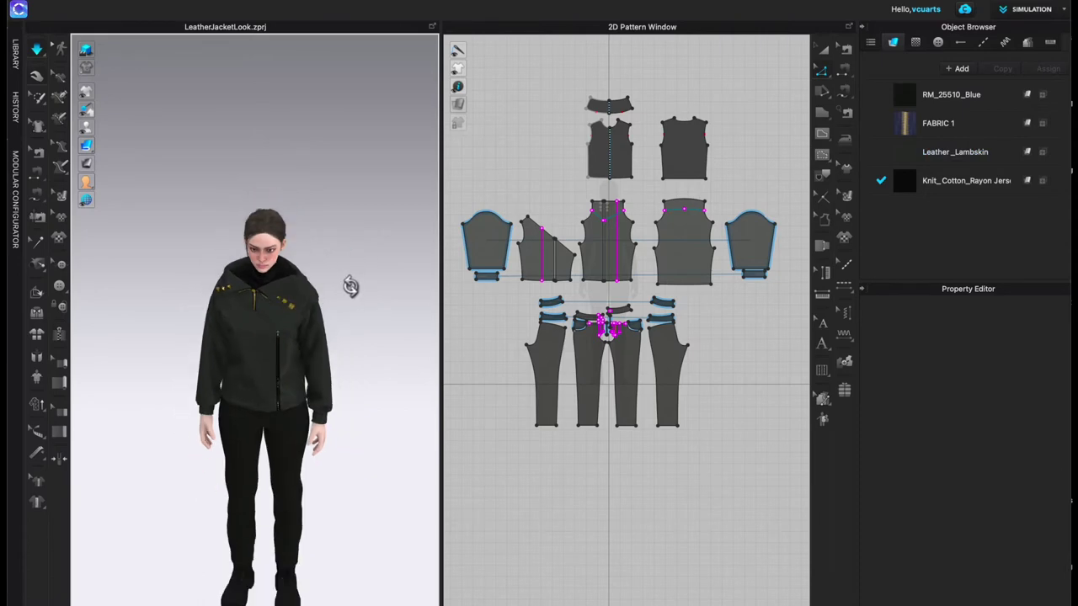
scroll(351, 289, up, 3)
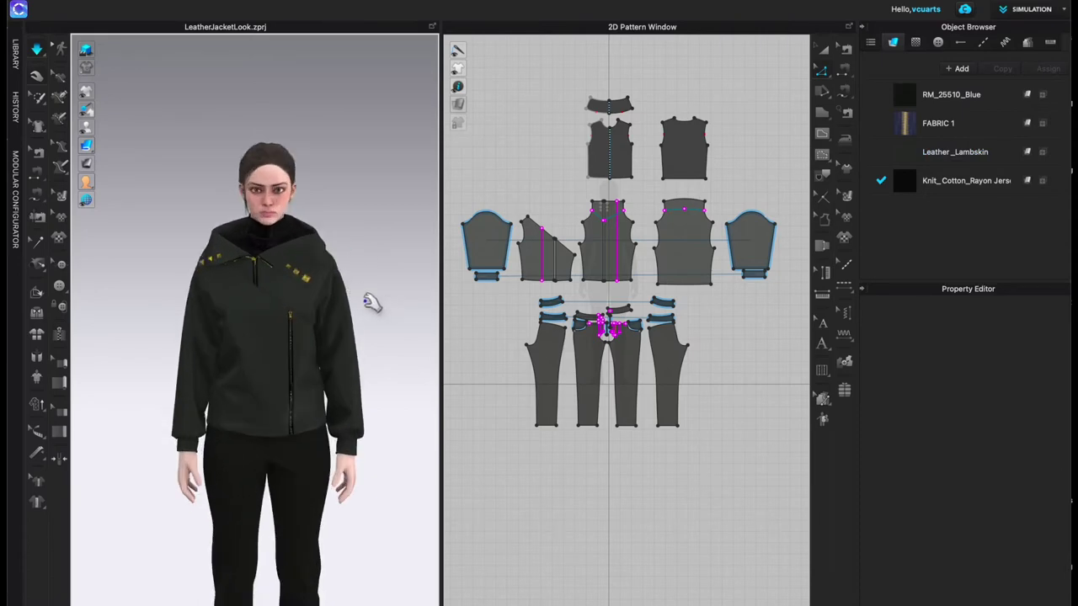
middle_drag(371, 304, 363, 272)
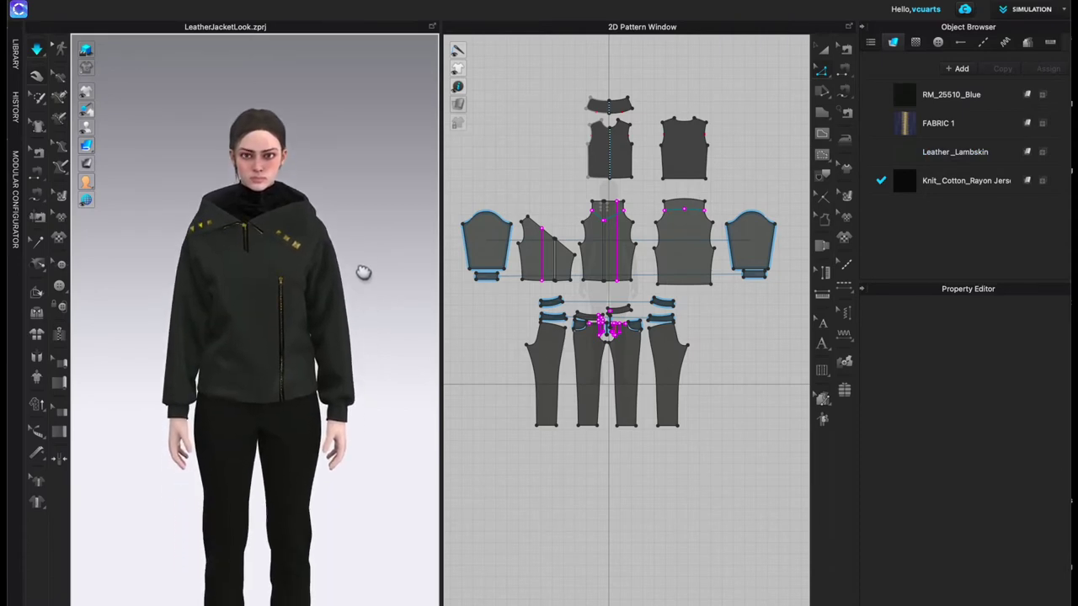
right_drag(356, 337, 379, 320)
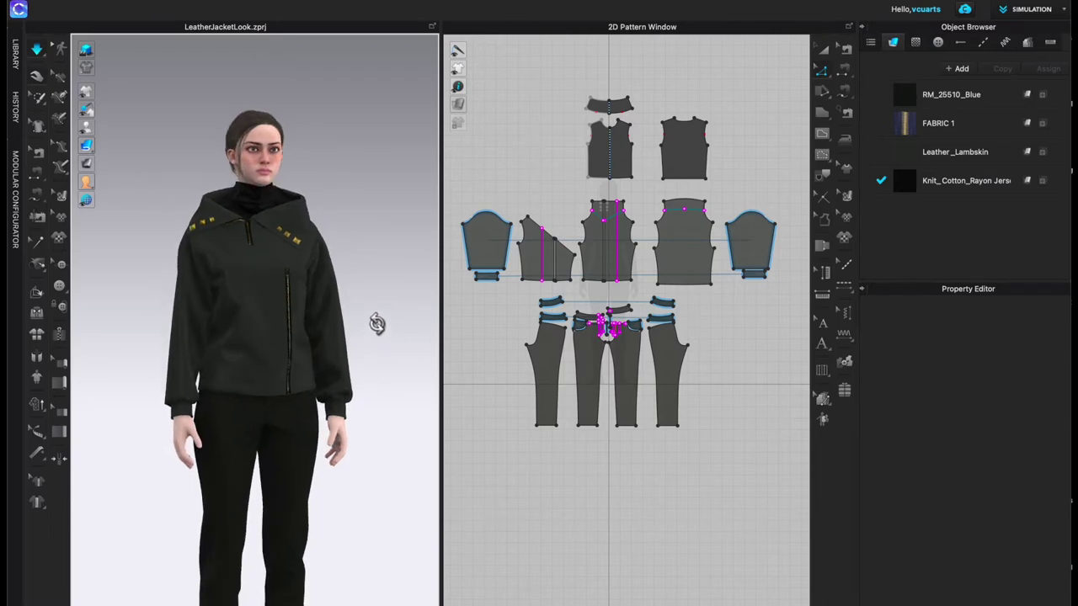
Step: Hide the object and property panels and open the Motion folder of the Female_V2 avatar in the library
click(865, 34)
click(14, 56)
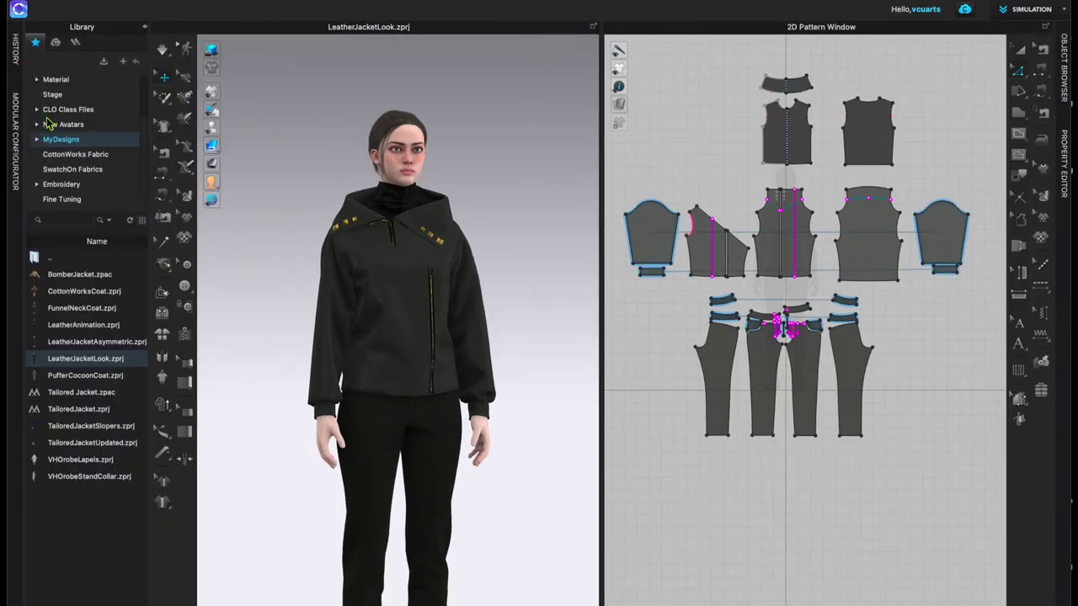
scroll(59, 115, up, 3)
click(53, 91)
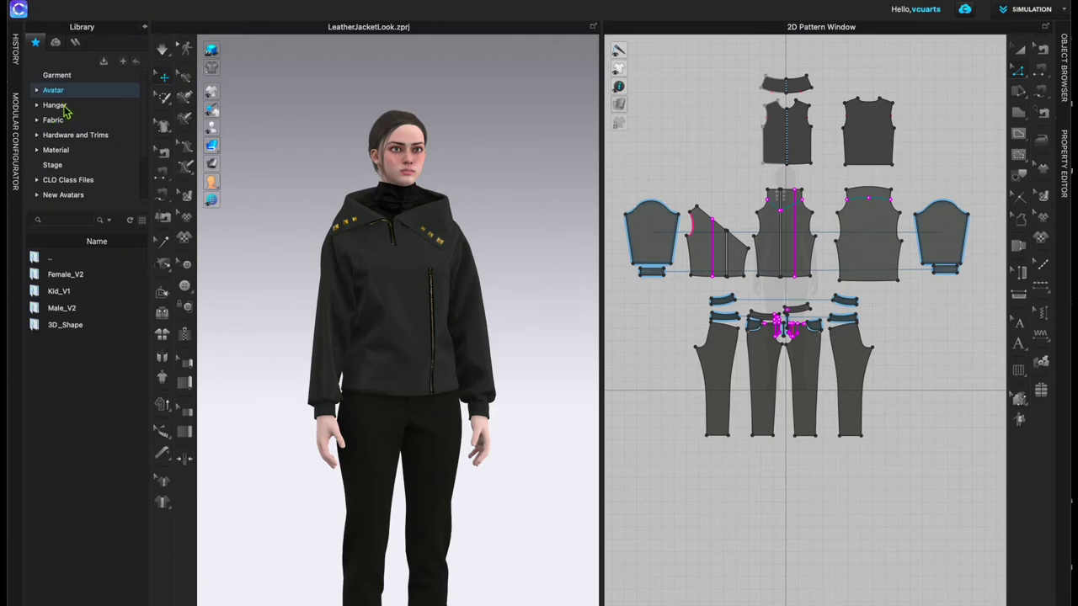
double_click(66, 276)
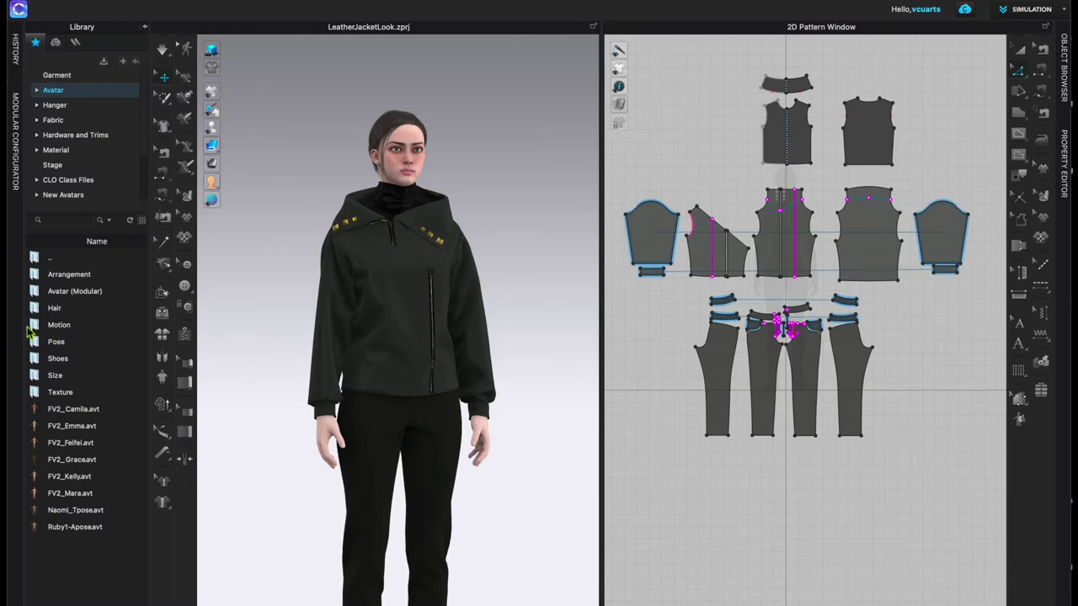
double_click(72, 329)
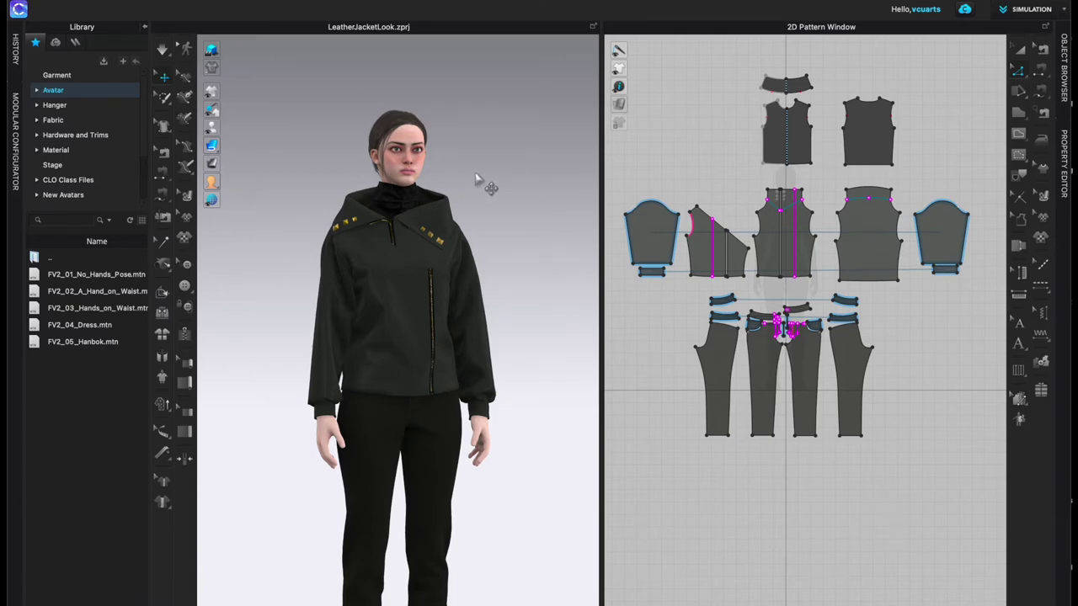
Step: Load the FV2_05_Hanbok.mtn motion, moving avatar and garment to the start position with a transition animation at 30 FPS
right_drag(512, 216, 404, 209)
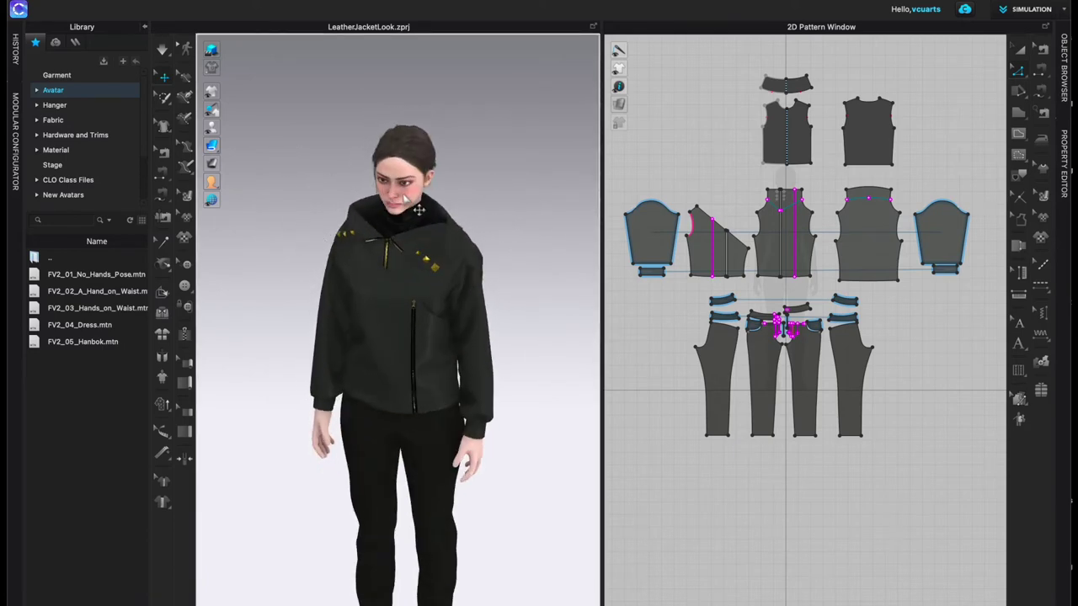
right_drag(530, 284, 548, 257)
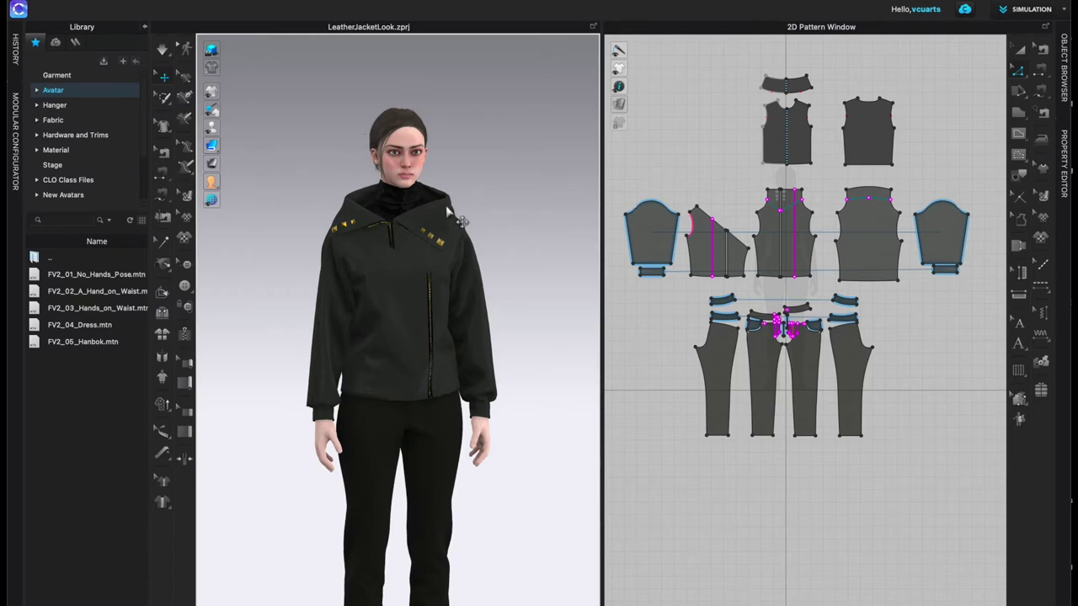
scroll(437, 205, down, 2)
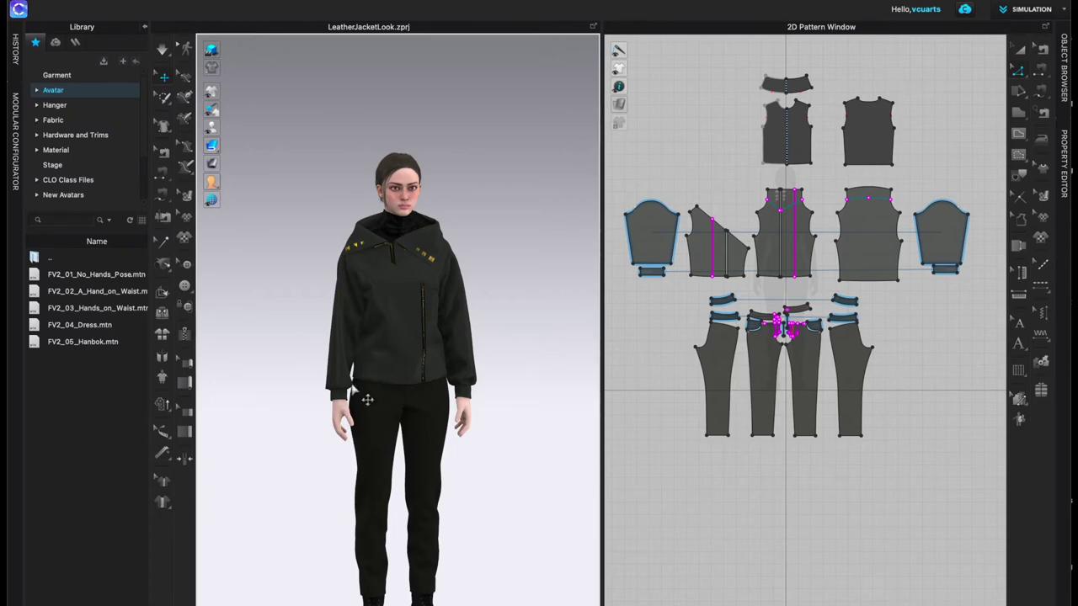
double_click(81, 342)
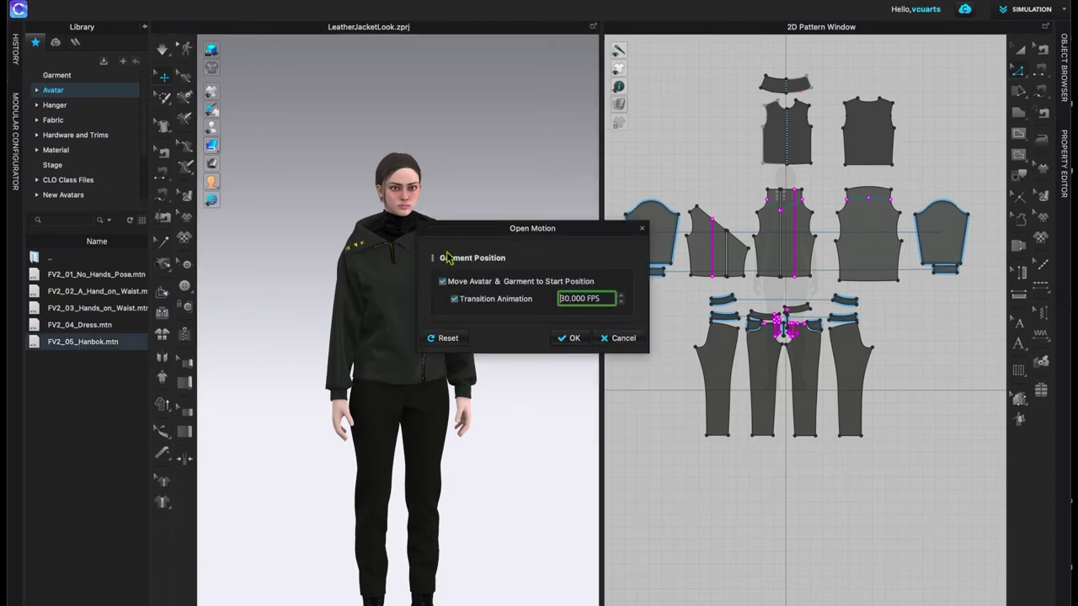
drag(444, 237, 474, 195)
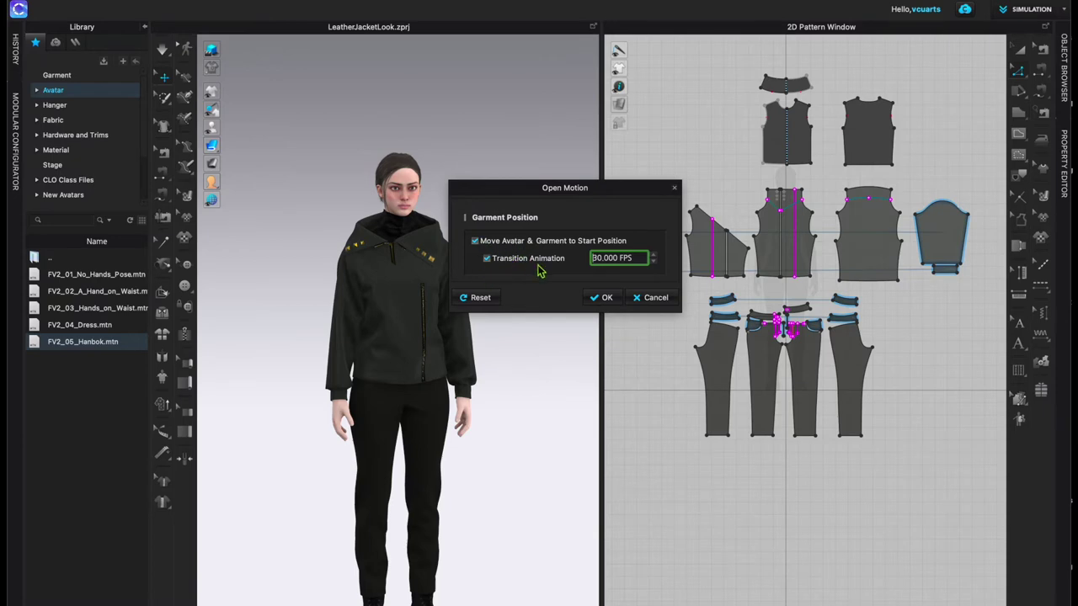
click(486, 258)
drag(599, 193, 599, 54)
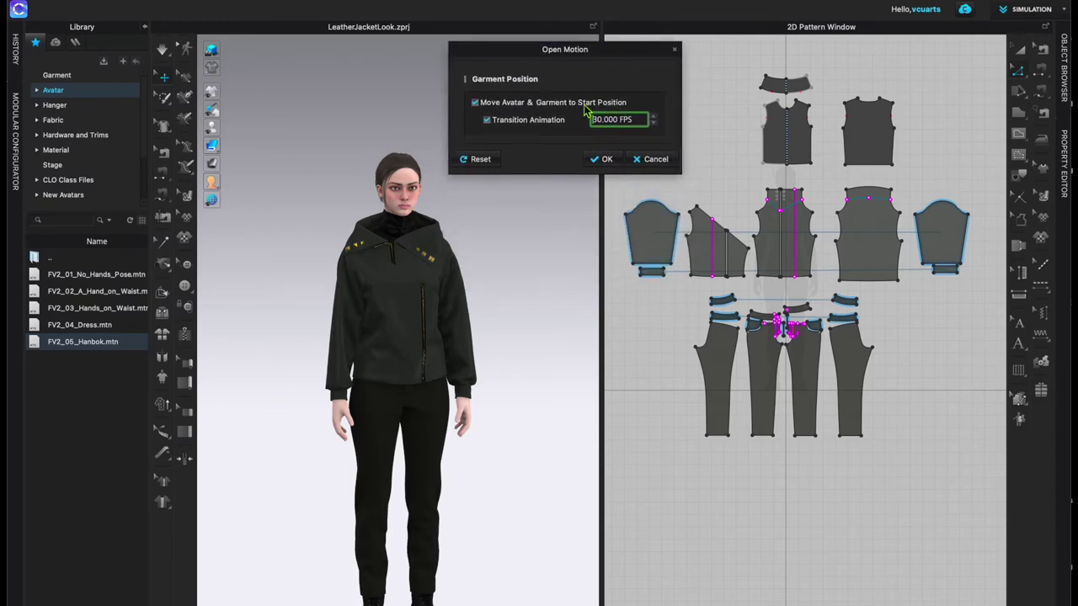
click(608, 159)
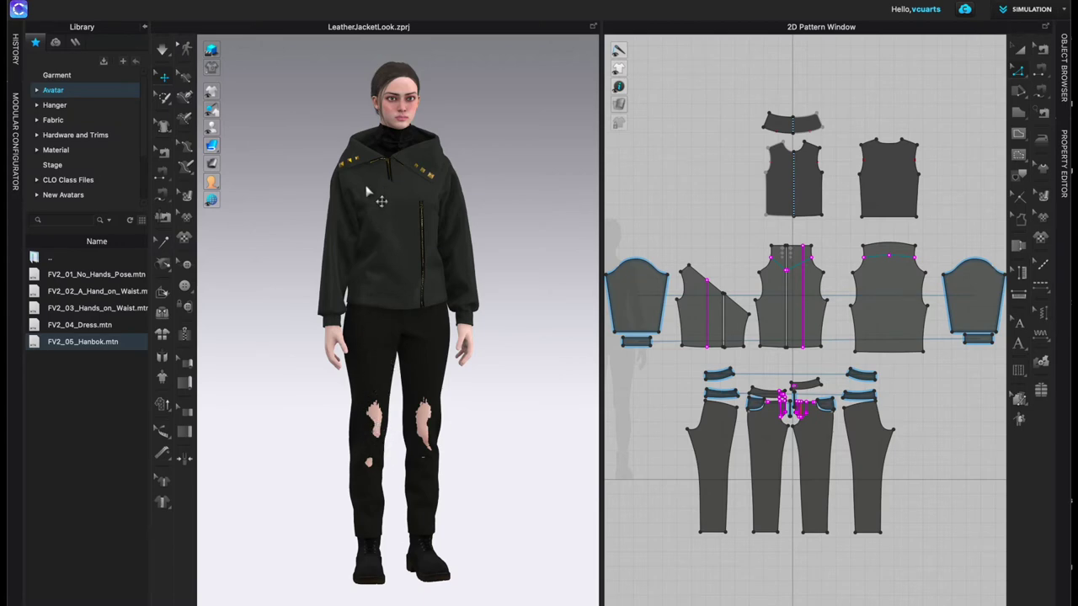
Step: Simulate the outfit on the avatar's starting pose to clear the skin poking through the trousers, and hide the library
key(space)
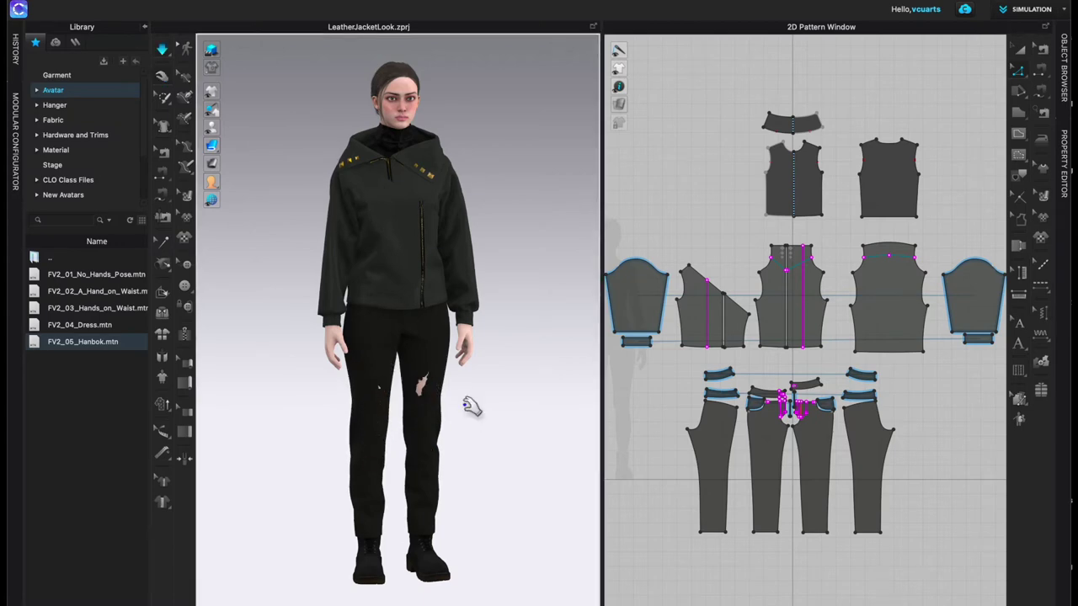
right_drag(345, 371, 387, 374)
click(145, 28)
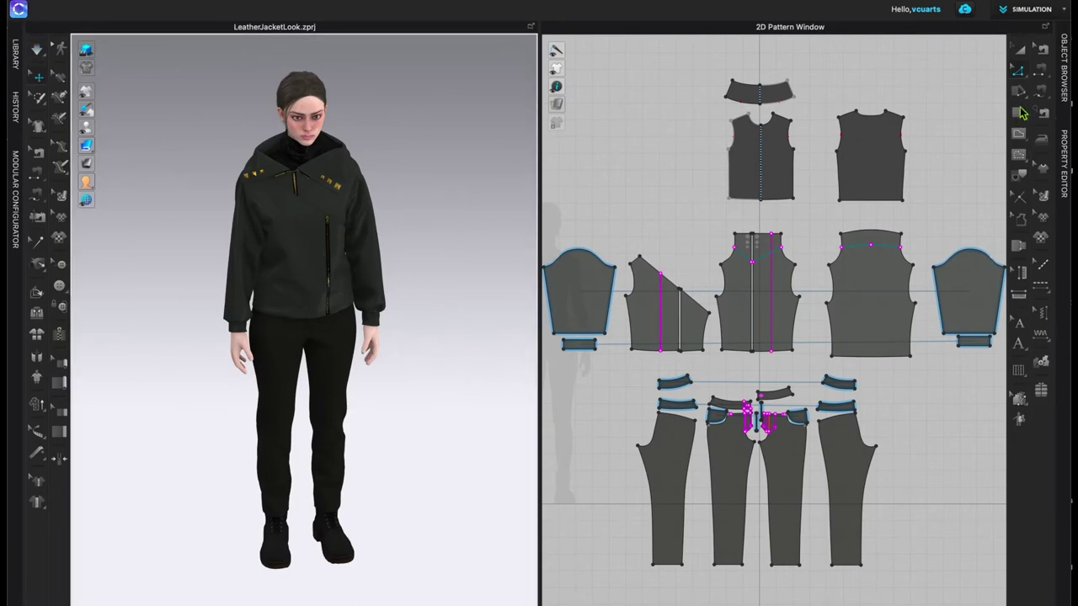
Step: Switch the workspace from Simulation to Animation mode
click(1063, 12)
click(1038, 59)
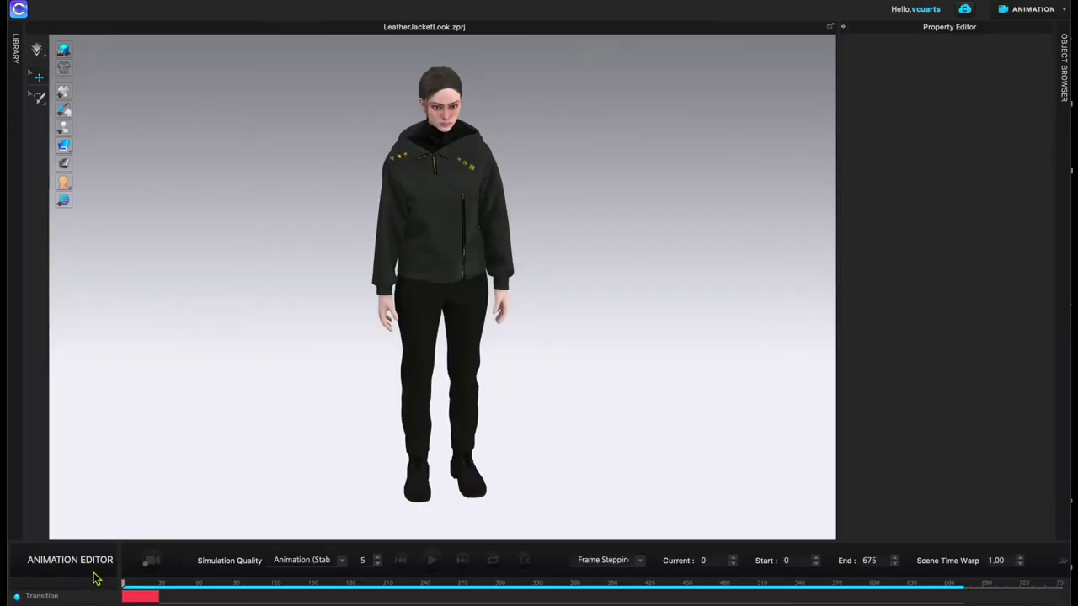
click(1064, 10)
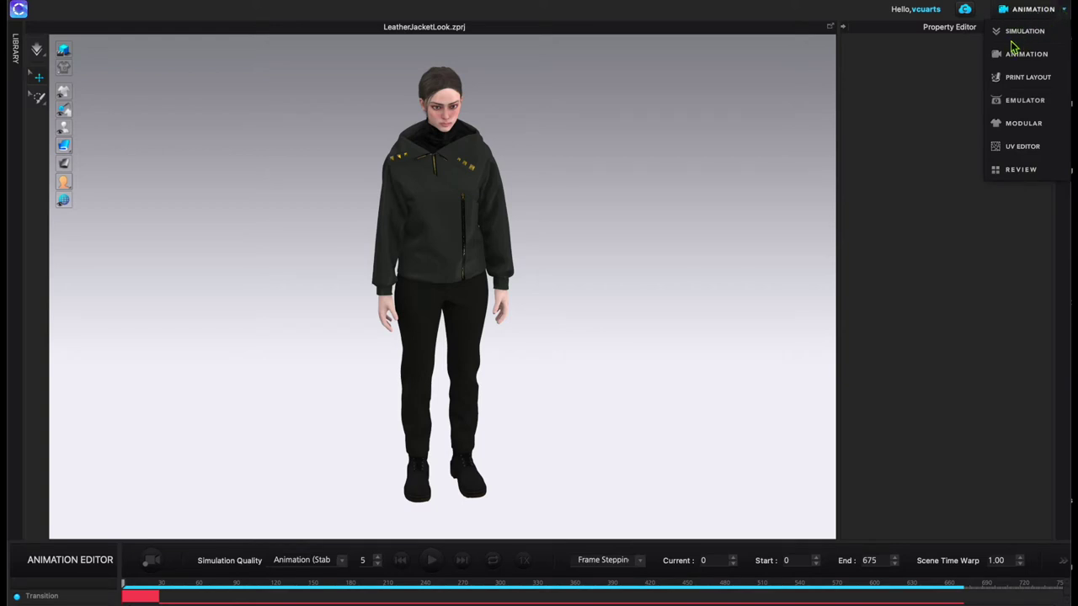
click(1067, 10)
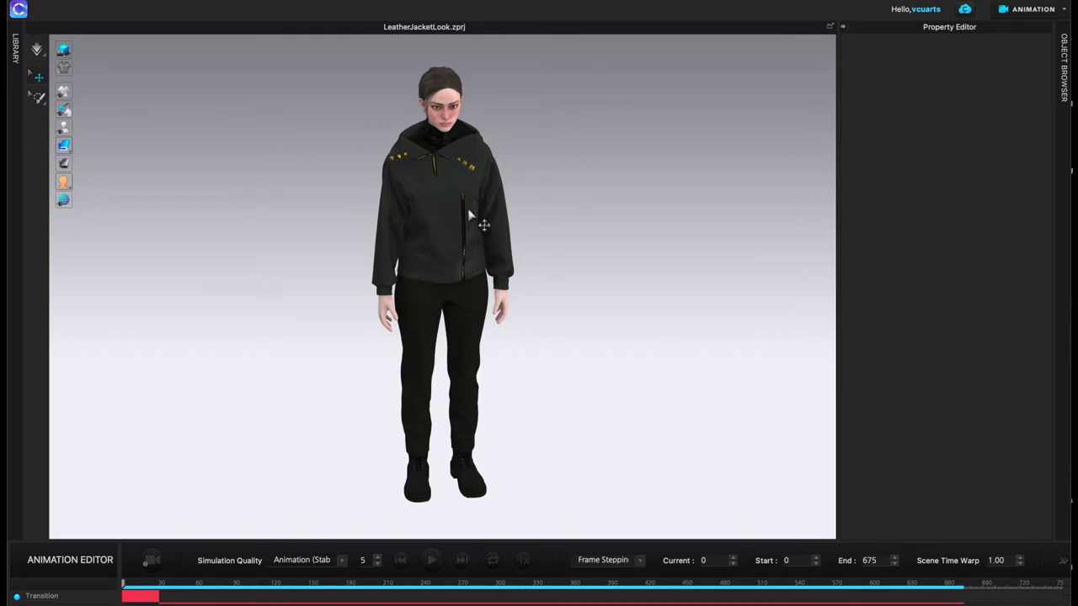
Step: Scrub the motion timeline through frames 209 and 377 to preview the avatar's walk, and return to frame 0
right_drag(539, 352, 542, 263)
middle_drag(542, 264, 476, 270)
scroll(469, 294, down, 2)
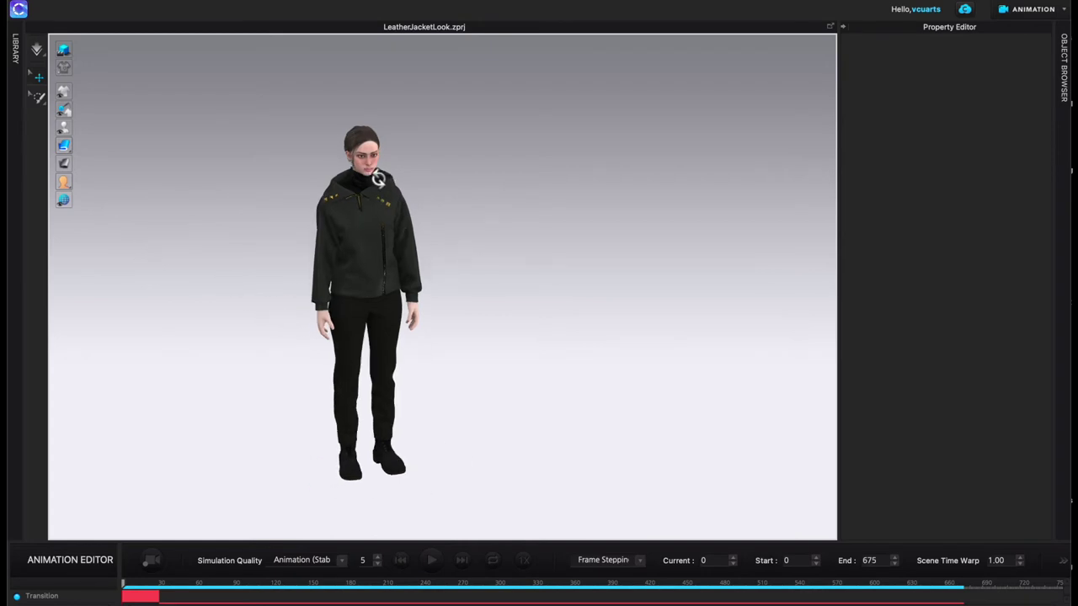
drag(124, 583, 381, 582)
scroll(467, 448, down, 8)
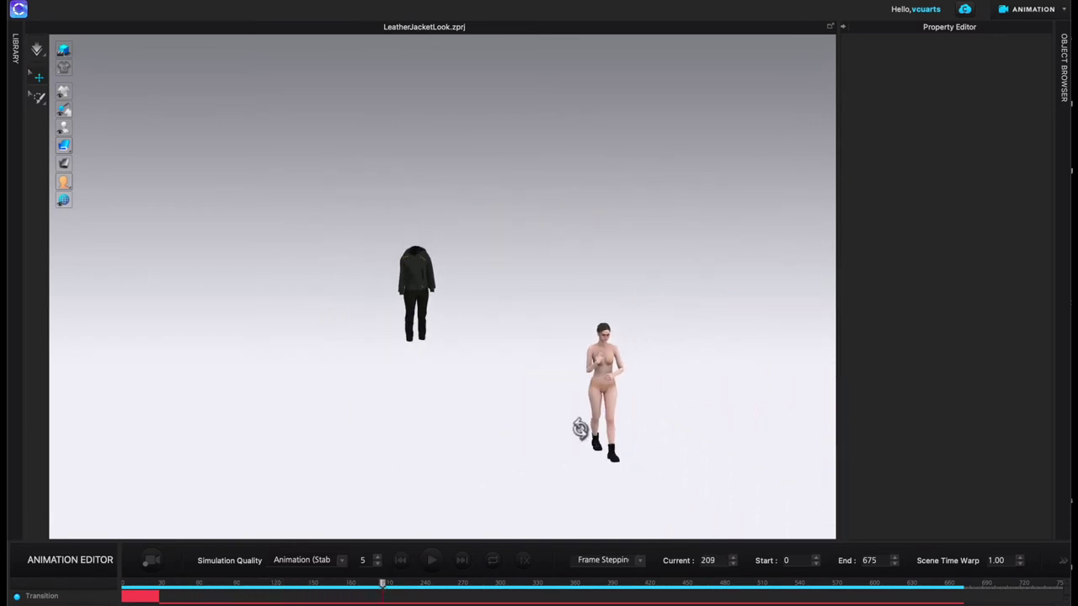
middle_drag(582, 426, 447, 329)
drag(385, 588, 592, 573)
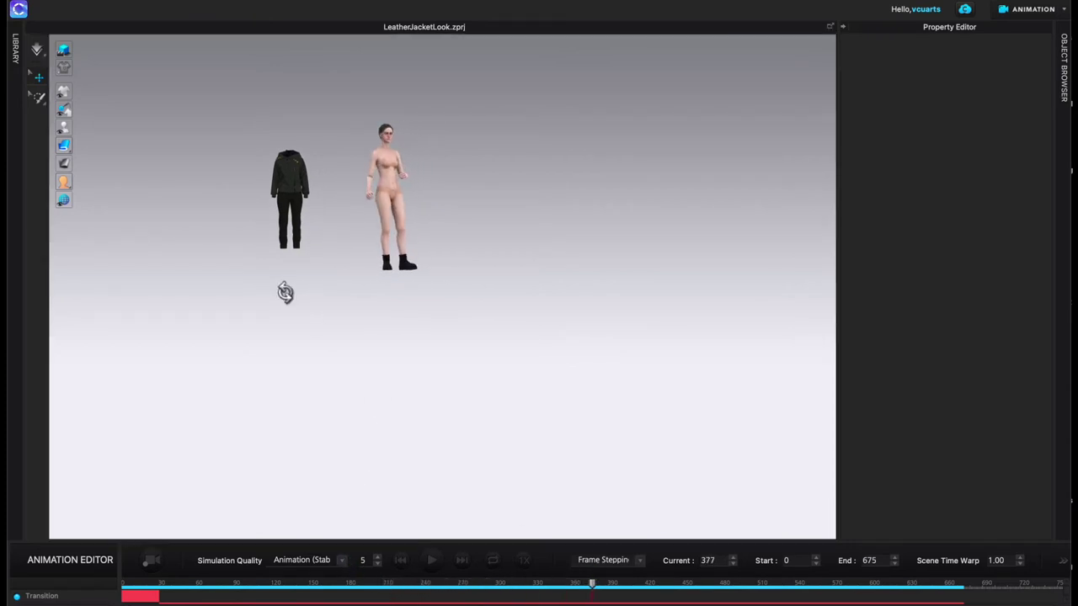
right_drag(285, 293, 322, 311)
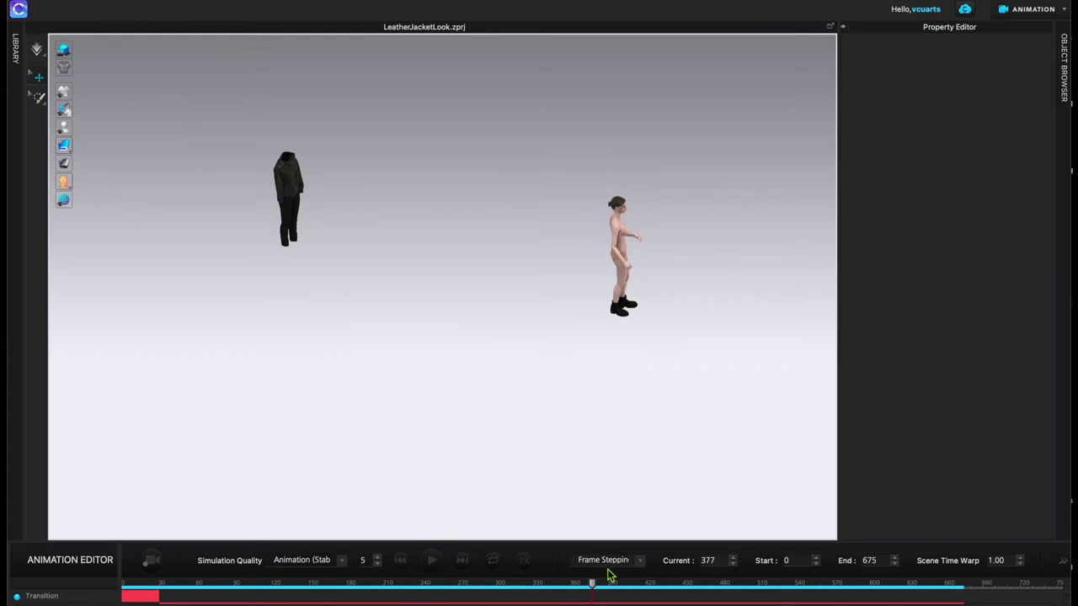
drag(592, 587, 122, 583)
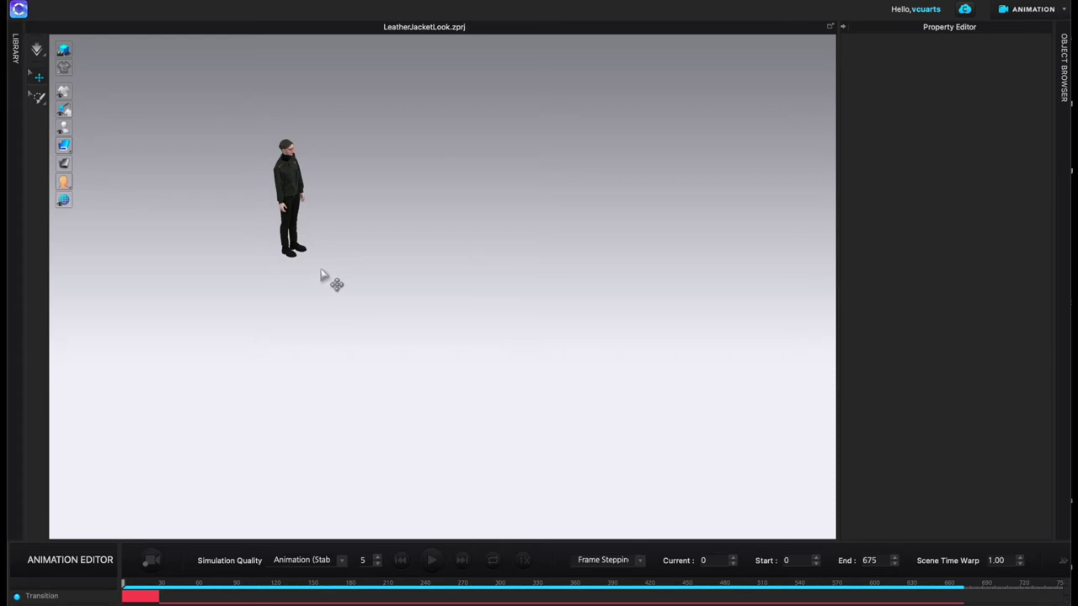
Step: Expand the Animation Editor's controls, zoom in its timeline and resize the editor so the Transition track is visible
click(151, 560)
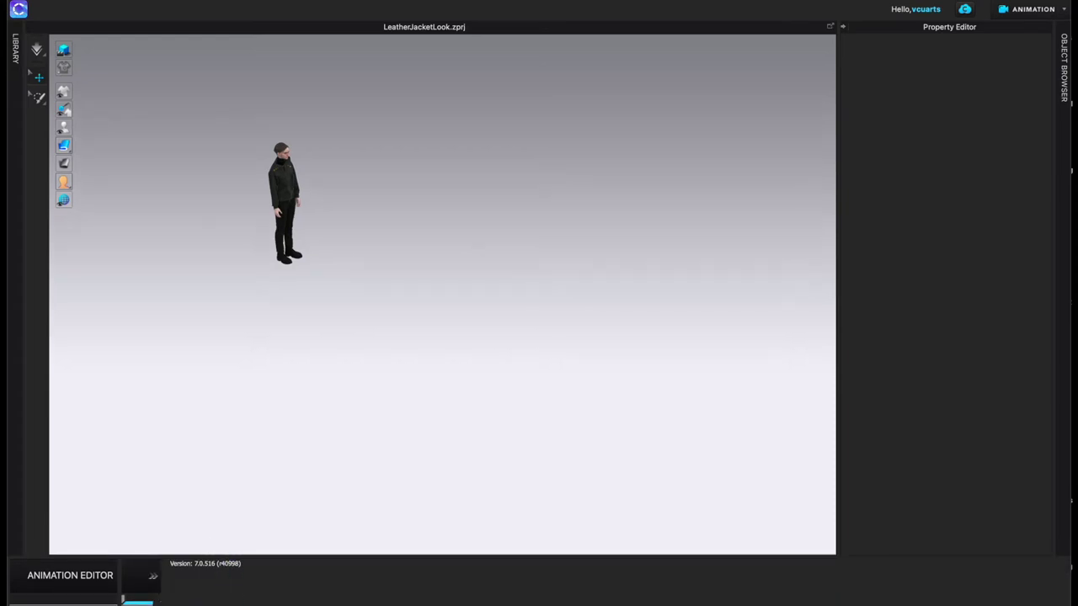
click(153, 576)
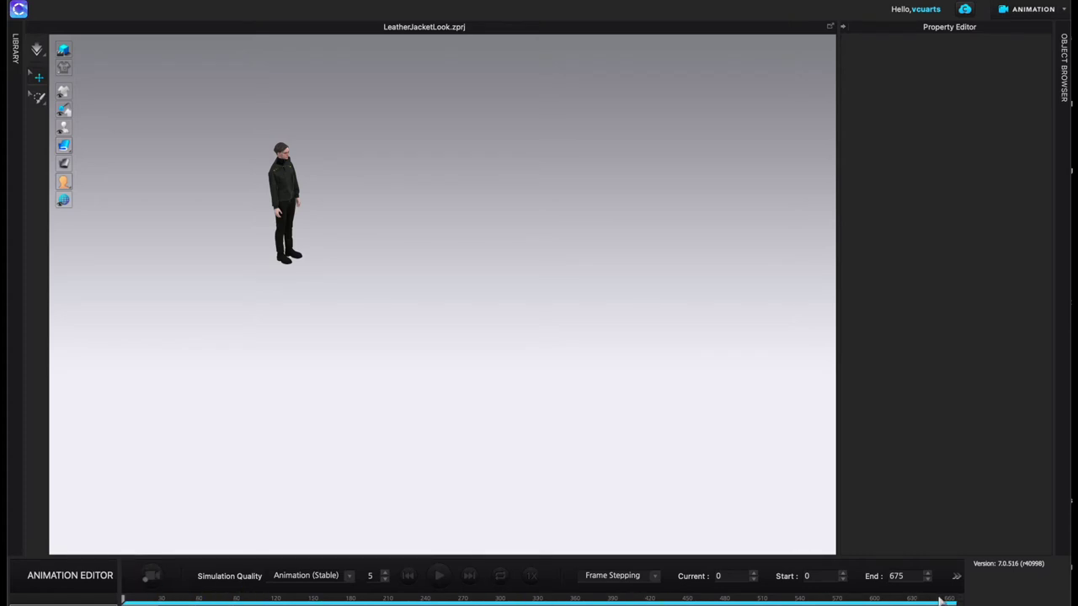
scroll(337, 600, up, 5)
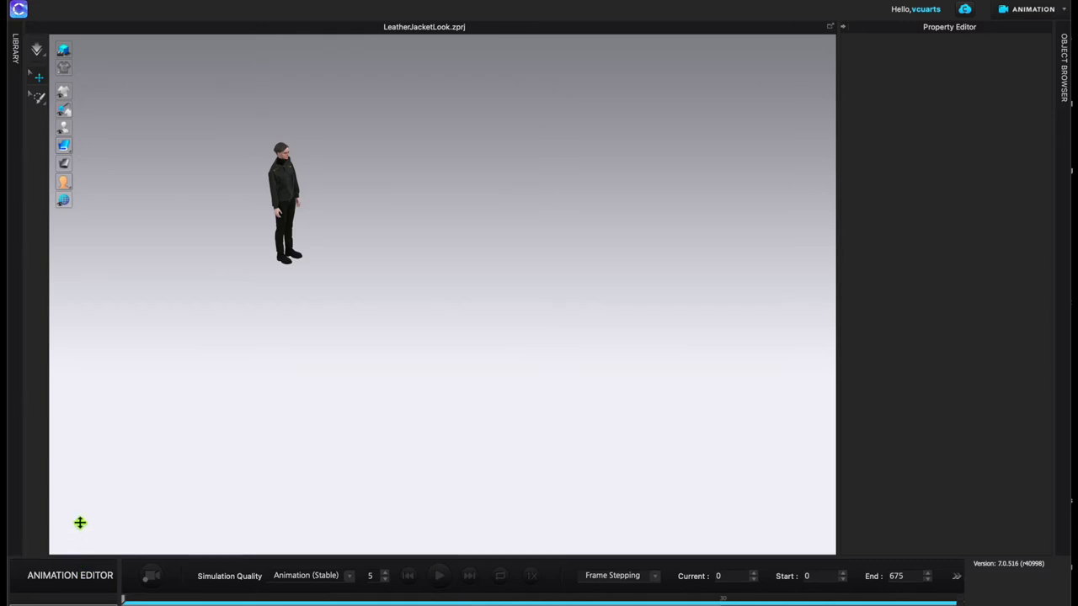
drag(95, 556, 95, 579)
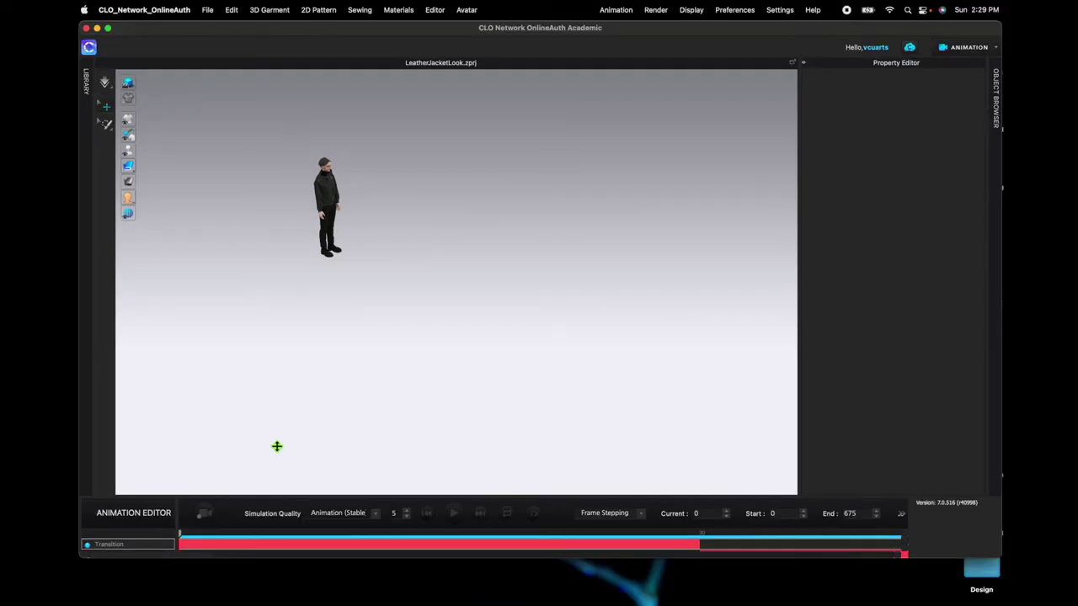
drag(39, 581, 50, 525)
drag(813, 561, 817, 589)
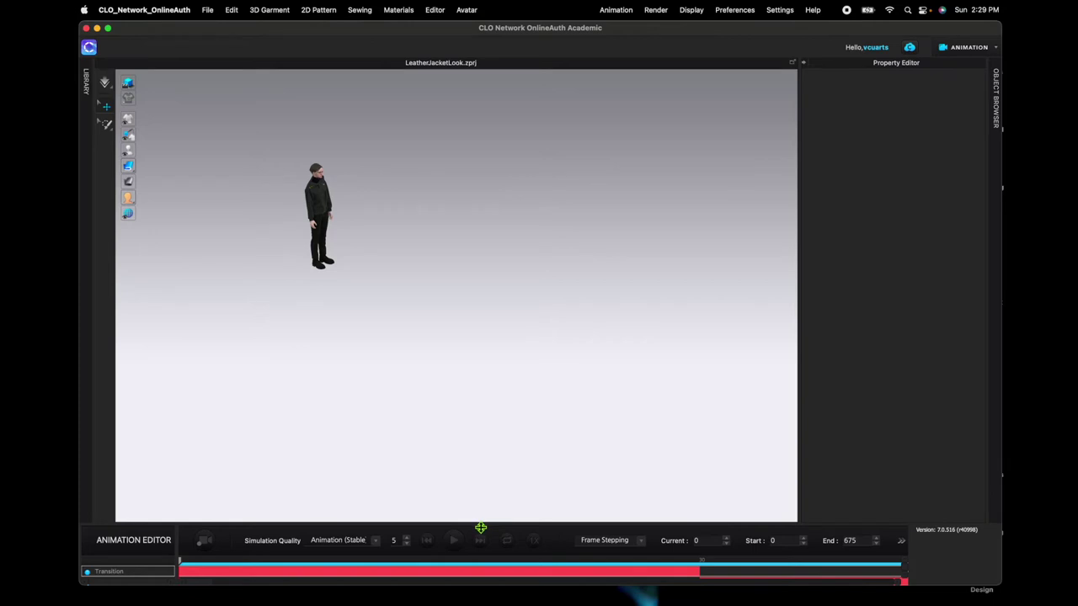
drag(480, 529, 443, 529)
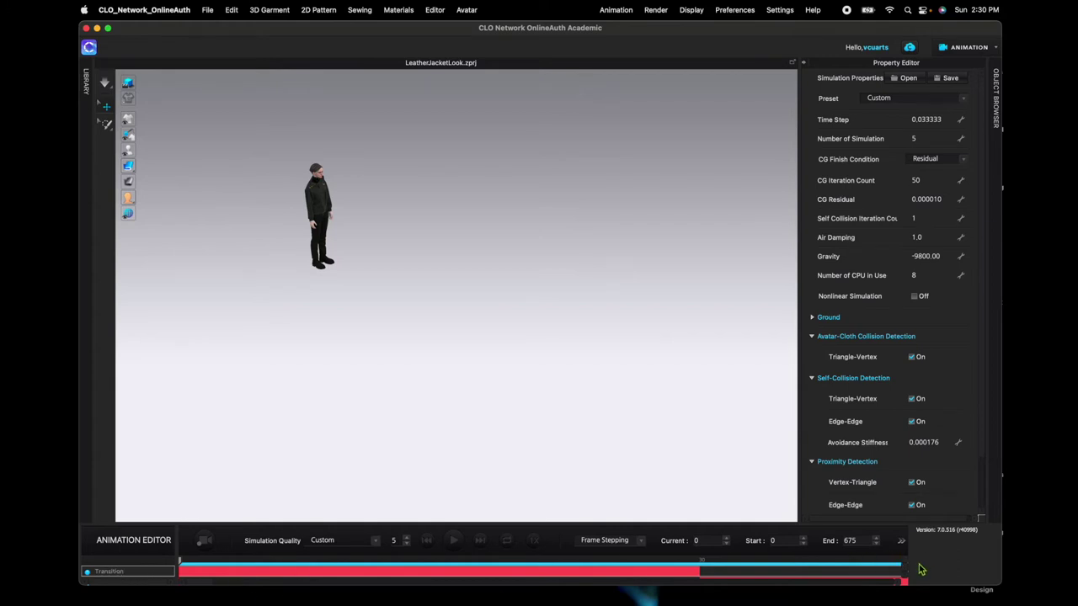
Step: Look through the Transition and motion tracks, and rescale the timeline to show the full 675-frame range
drag(906, 579, 907, 578)
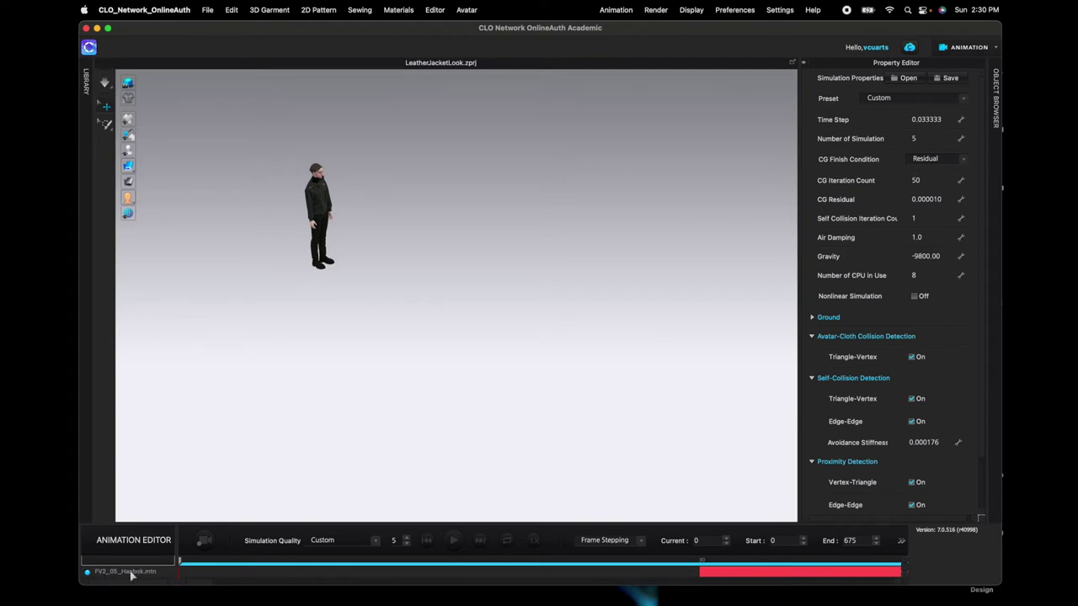
key(Delete)
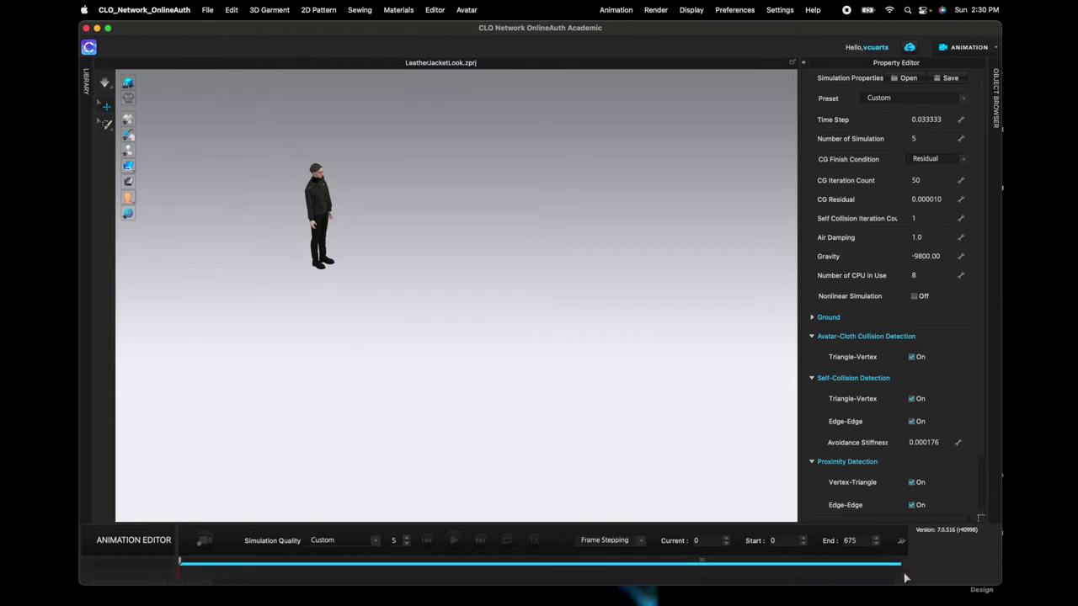
key(super+z)
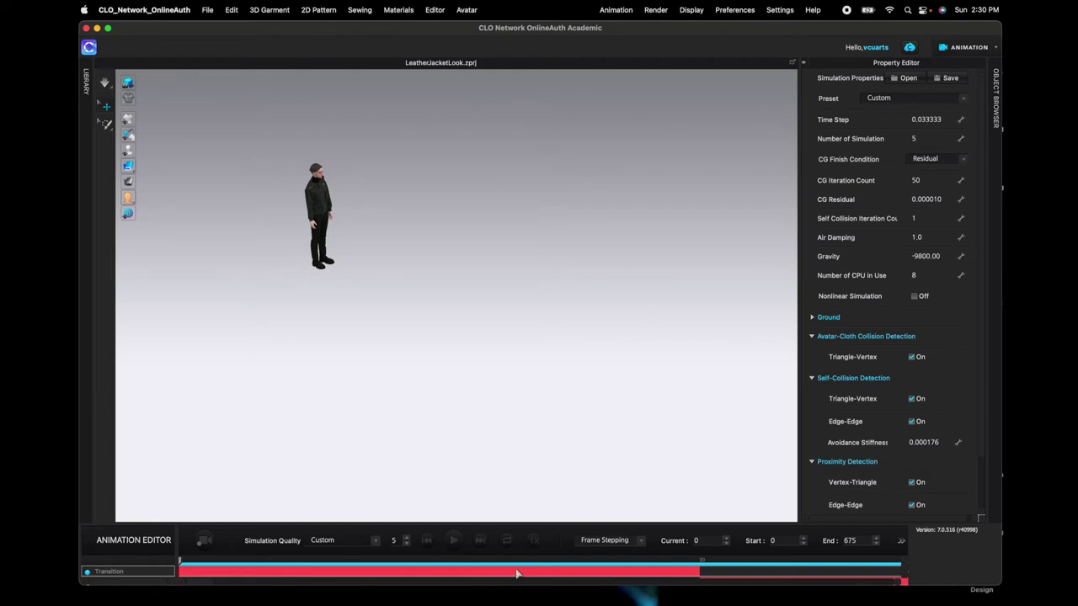
scroll(516, 573, down, 2)
scroll(516, 574, down, 3)
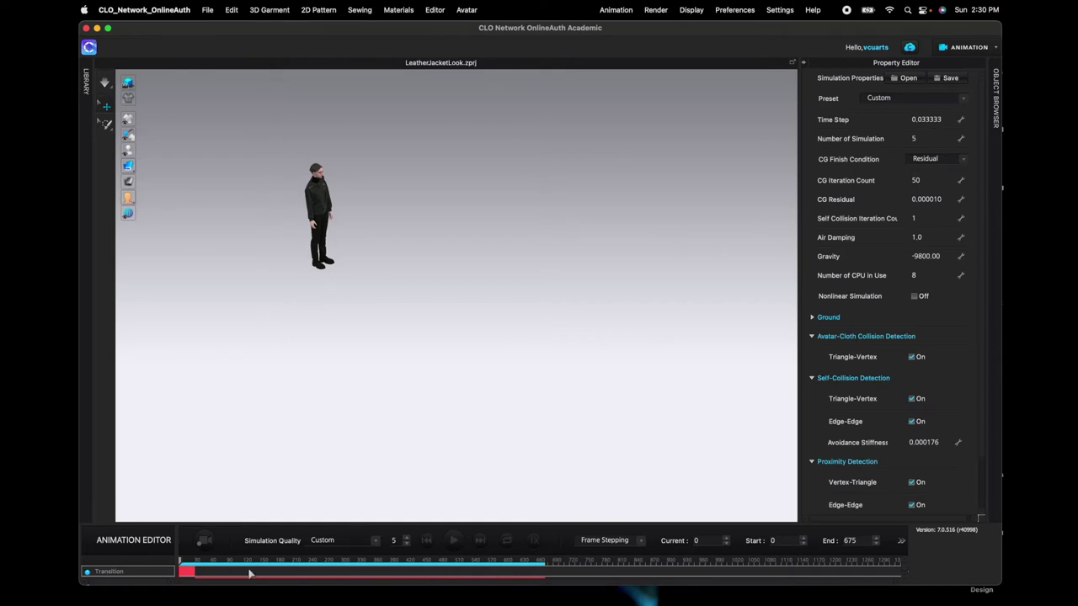
scroll(248, 574, up, 3)
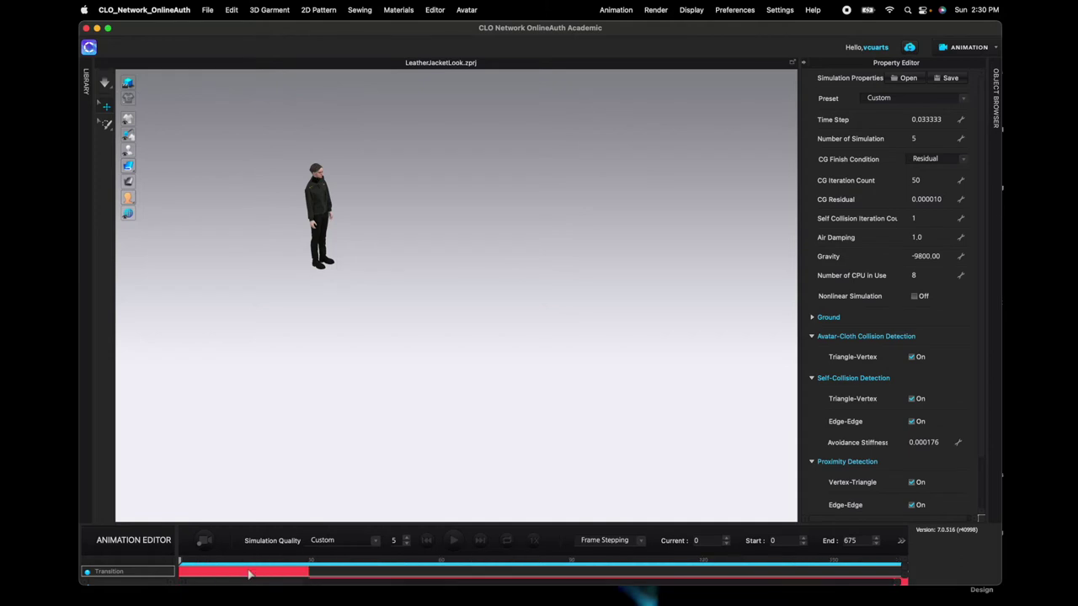
scroll(248, 575, down, 3)
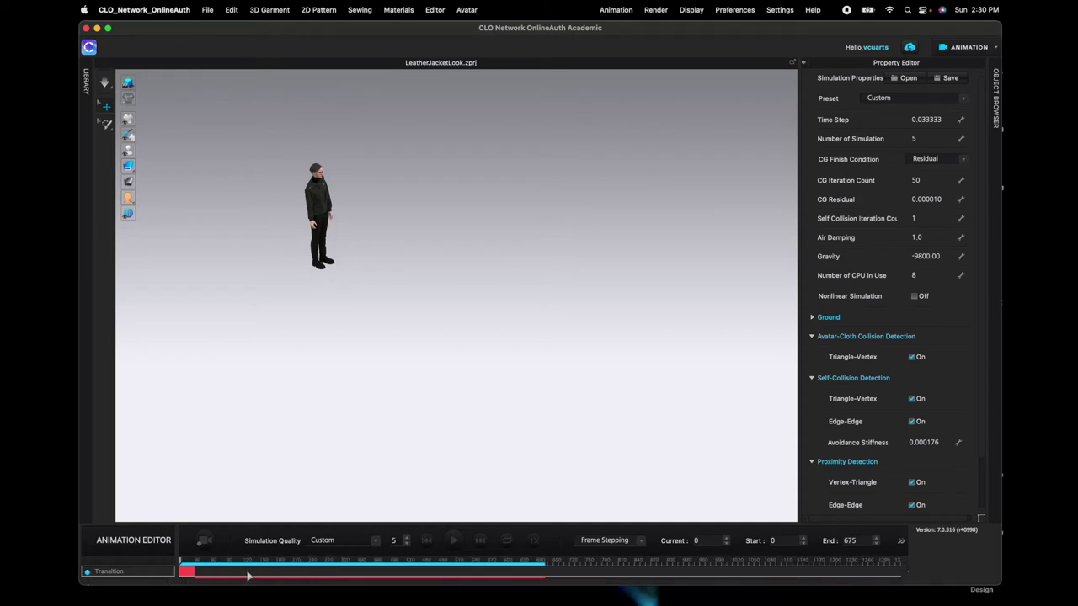
scroll(249, 575, up, 5)
scroll(246, 577, down, 4)
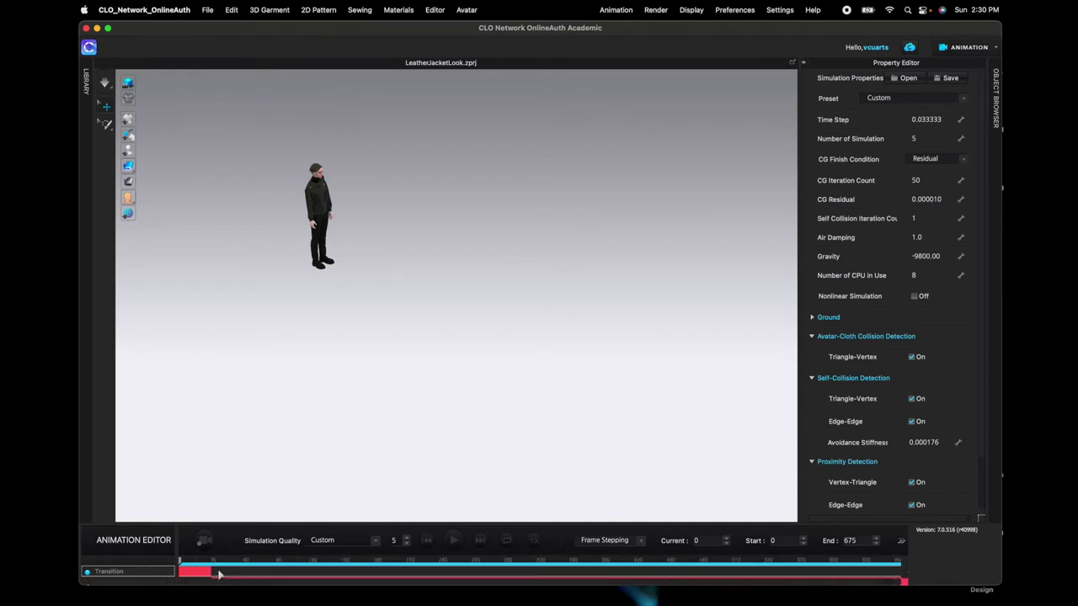
scroll(320, 572, down, 2)
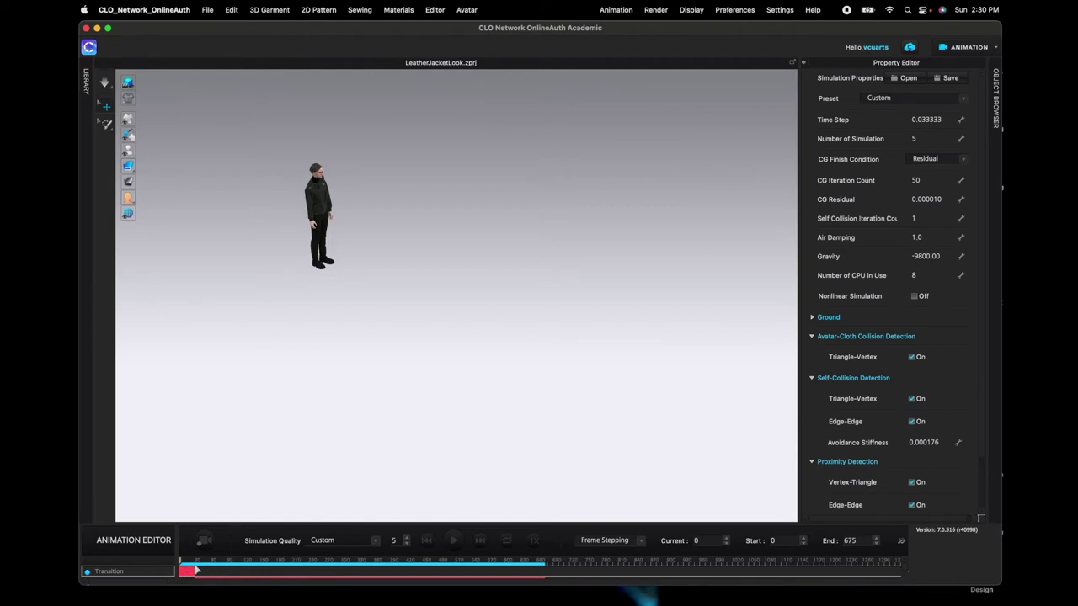
Step: Review the Simulation Quality presets and the Frame Stepping and Real Time playback options
mouse_move(180, 563)
mouse_down()
mouse_move(550, 561)
mouse_move(172, 570)
mouse_move(545, 562)
mouse_move(174, 560)
mouse_up()
click(374, 542)
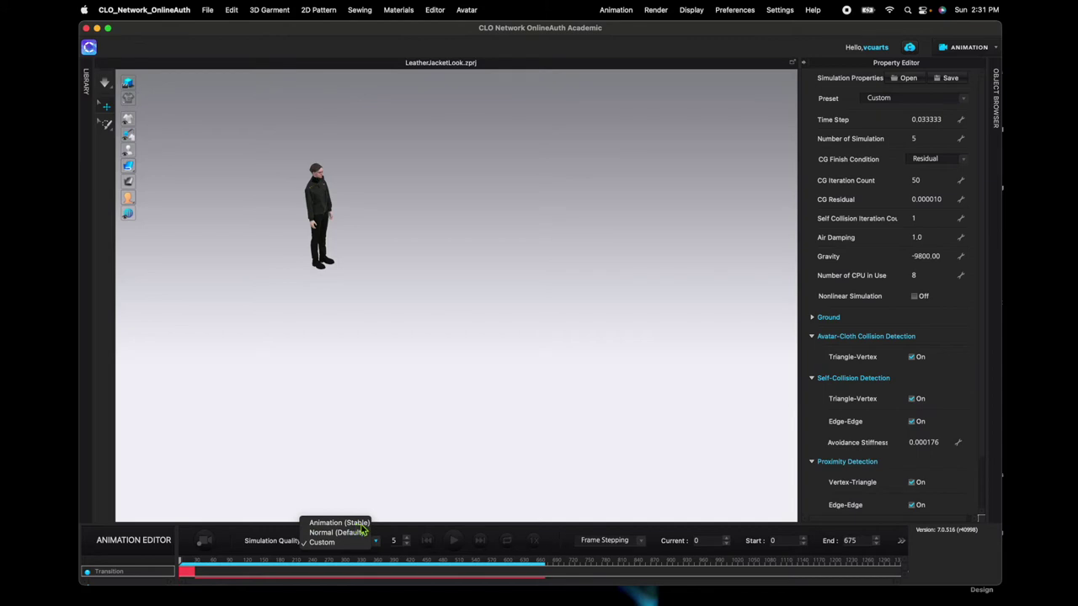
click(274, 537)
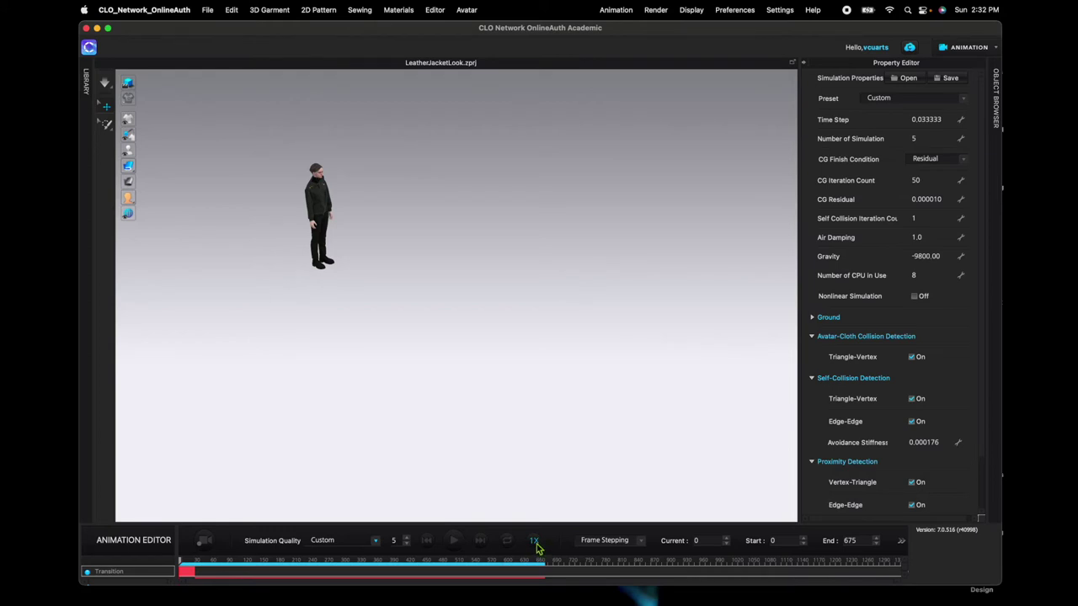
click(642, 543)
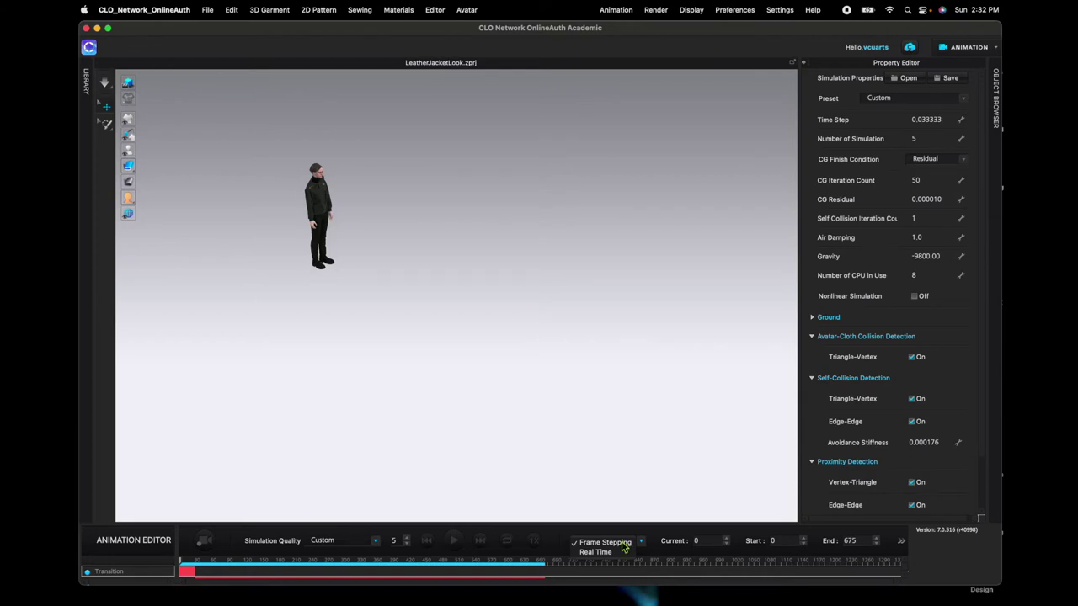
click(645, 553)
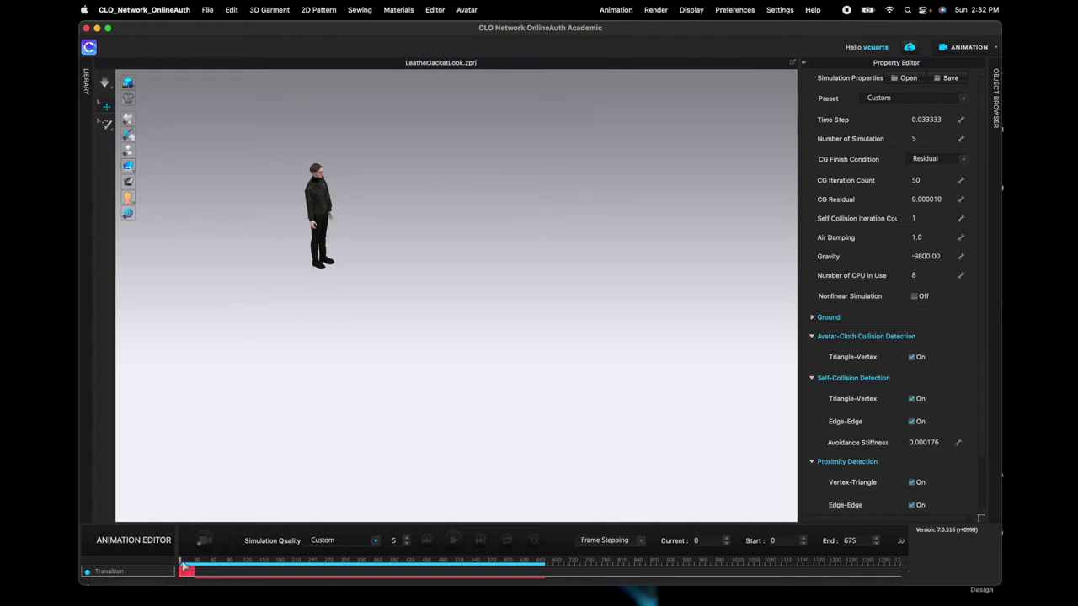
Step: Scrub the avatar's motion to frame 269 and return to the start frame
drag(181, 565, 325, 563)
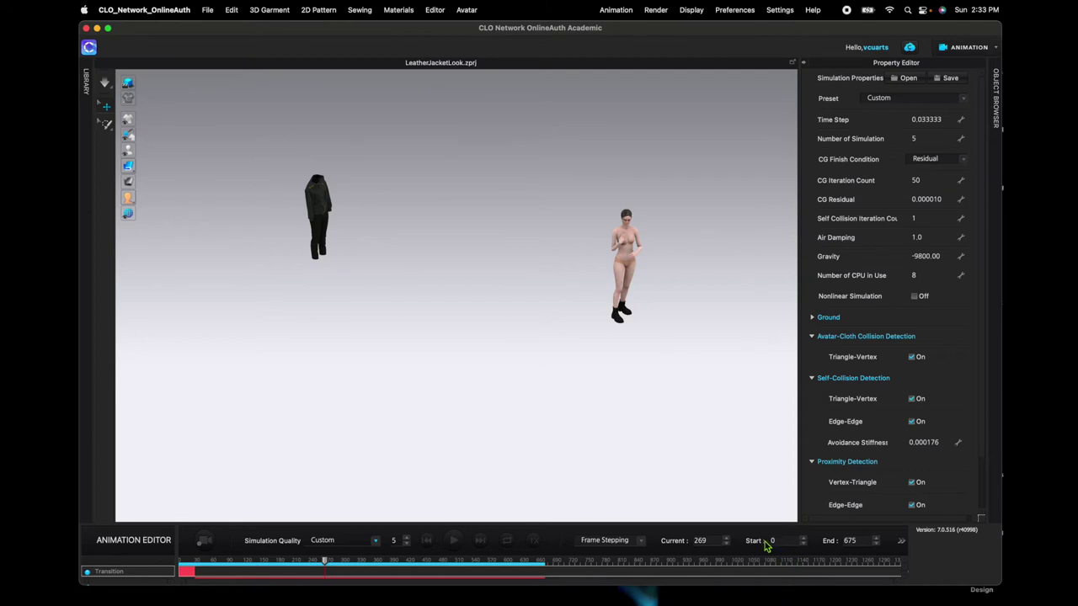
click(427, 541)
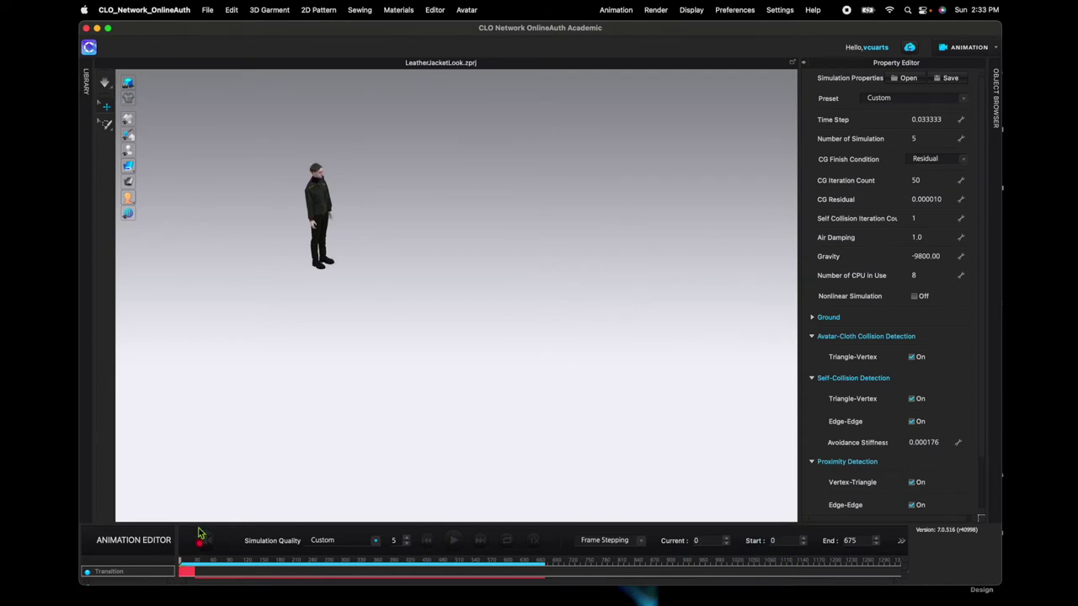
Step: Set the animation's simulation quality to Normal (Default)
scroll(313, 237, up, 5)
middle_drag(410, 240, 558, 354)
right_drag(559, 354, 623, 294)
middle_drag(609, 326, 518, 301)
right_drag(517, 301, 510, 360)
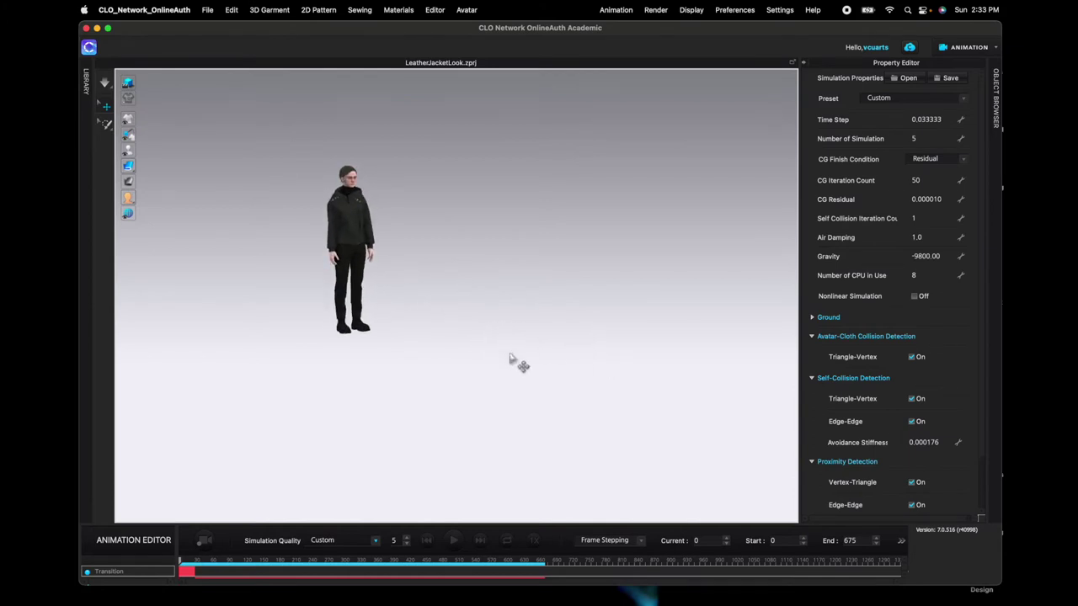
right_drag(435, 269, 390, 320)
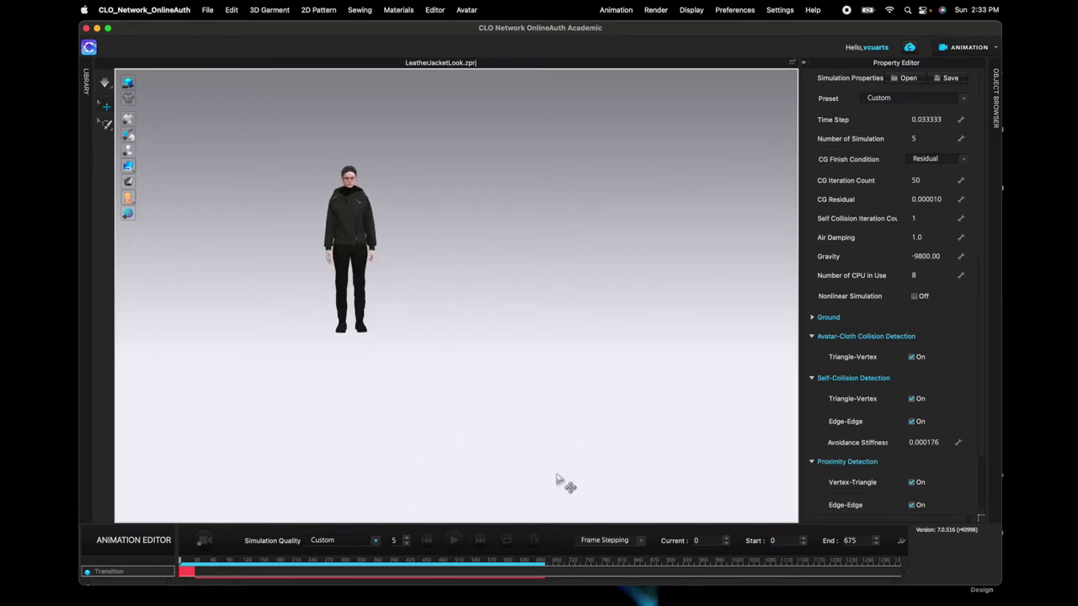
right_drag(556, 480, 505, 484)
click(337, 540)
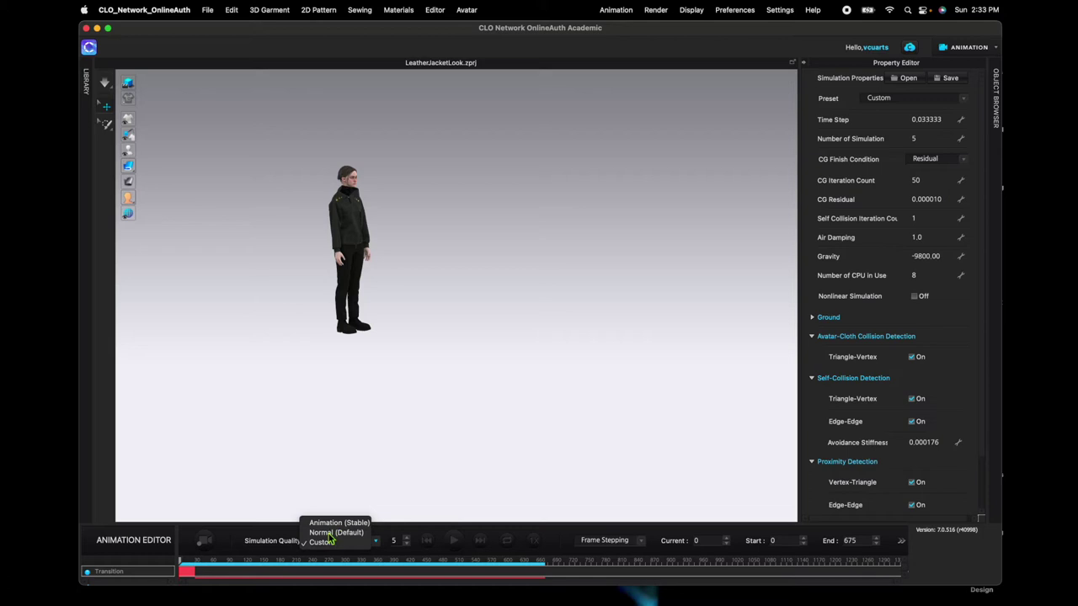
click(336, 533)
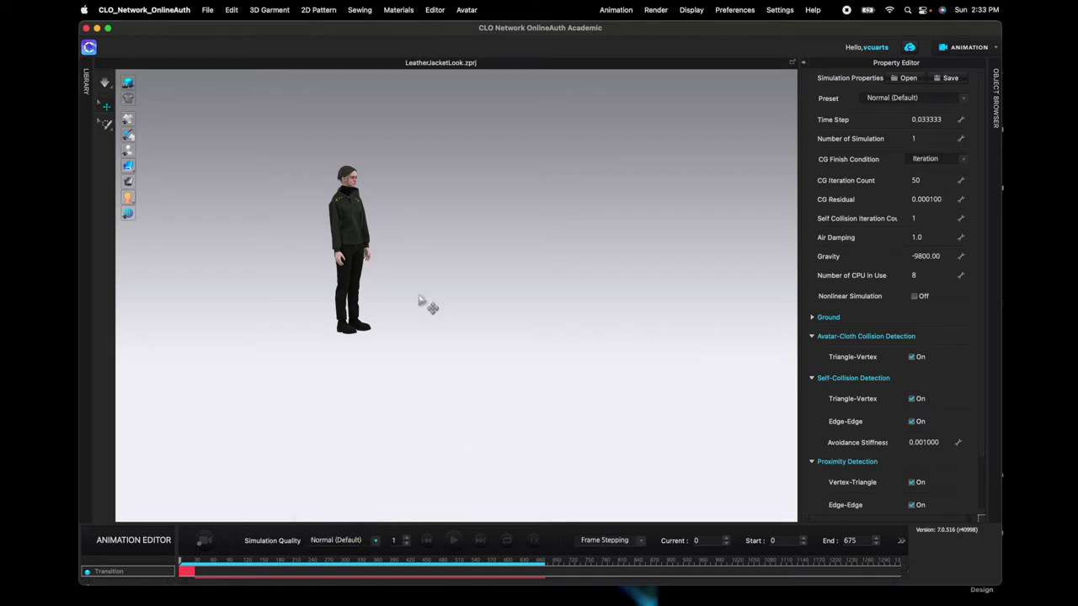
Step: Record the garment simulation over the avatar's walk from frame 0, and stop the recording at frame 150
scroll(400, 383, up, 3)
right_drag(401, 383, 416, 289)
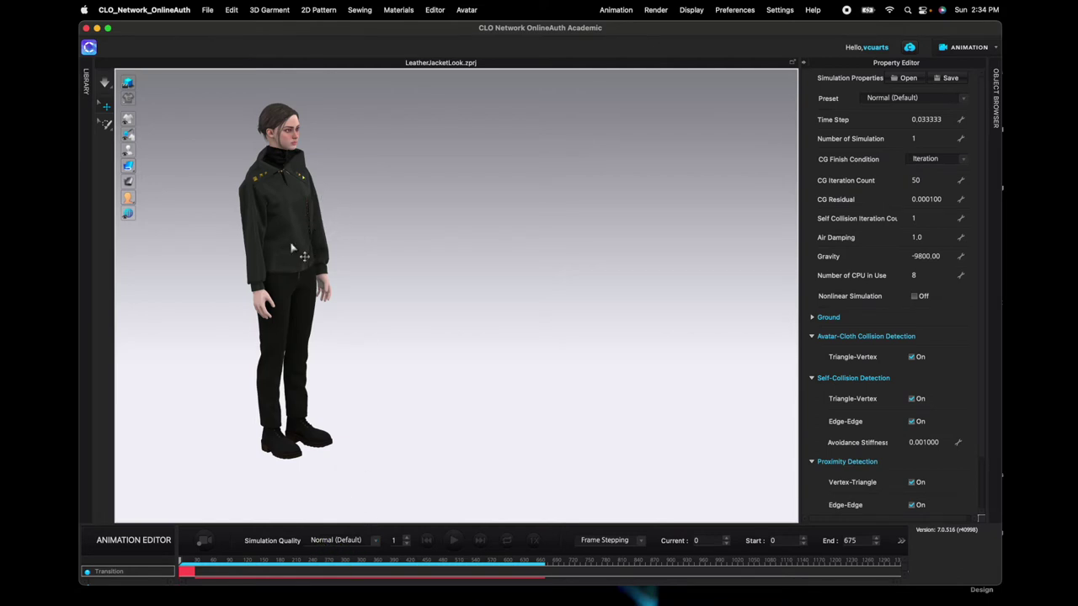
middle_drag(371, 277, 392, 294)
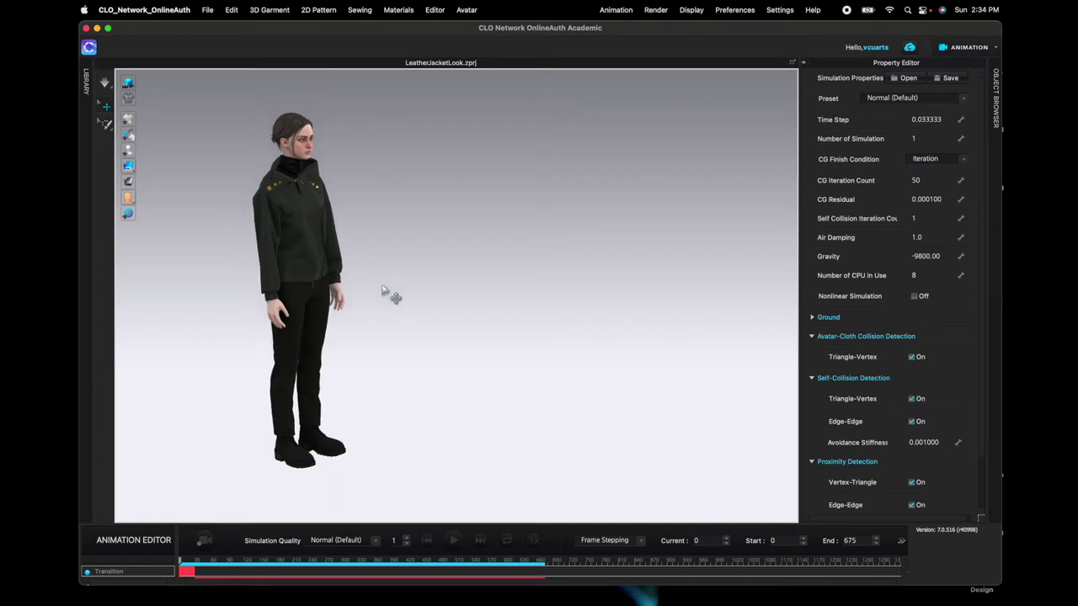
click(203, 543)
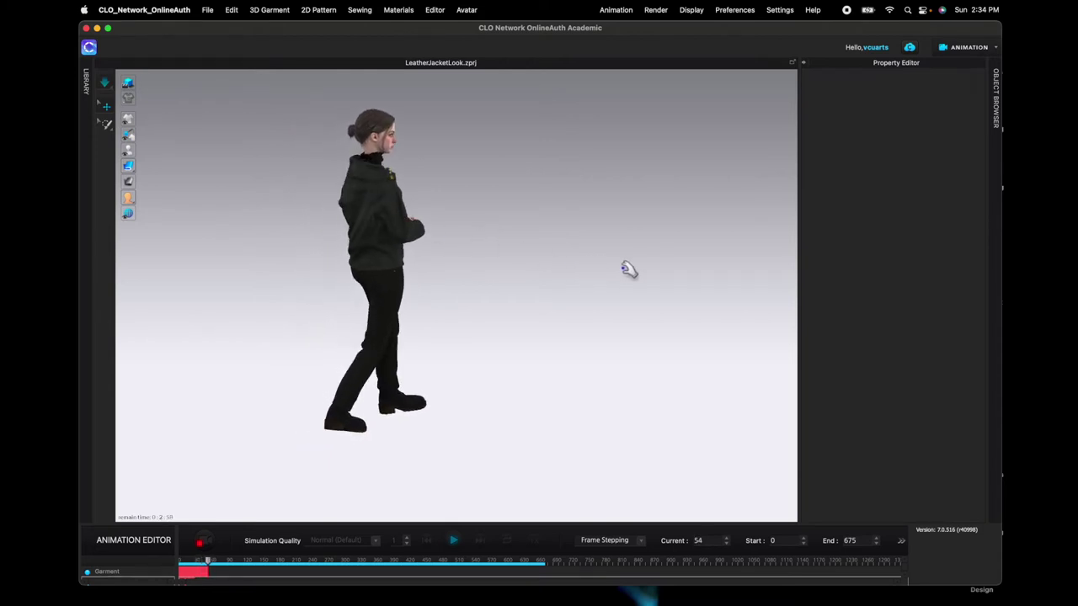
right_drag(599, 272, 573, 276)
middle_drag(580, 356, 548, 320)
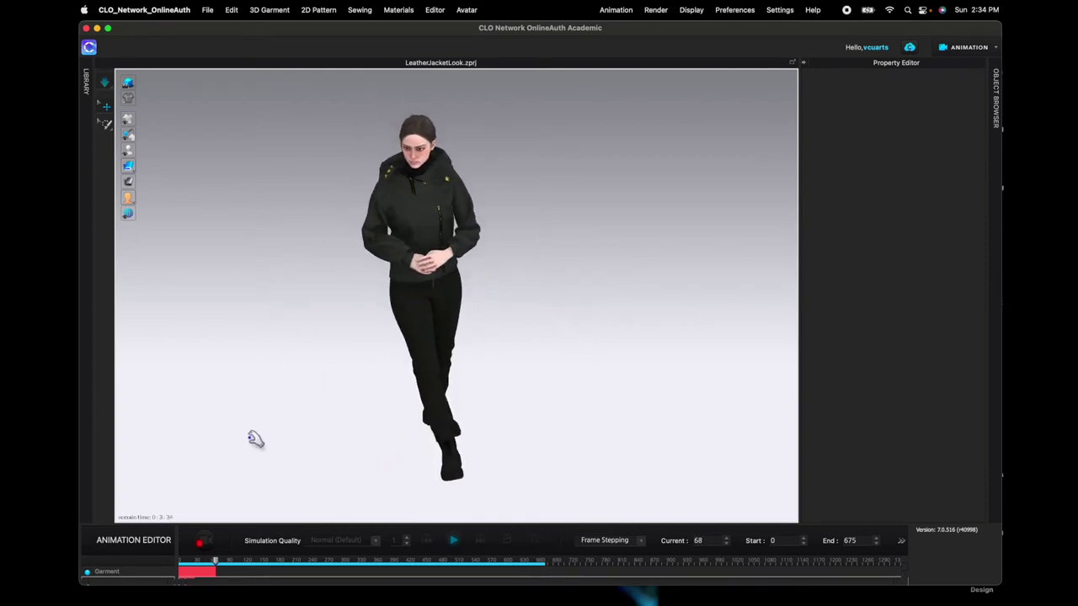
right_drag(575, 447, 469, 390)
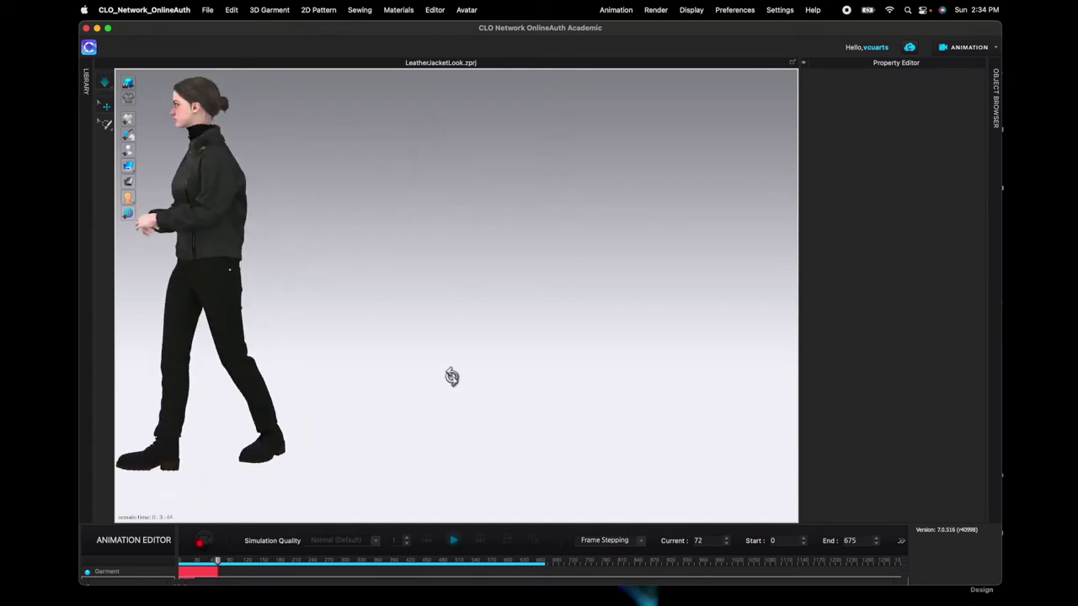
middle_drag(397, 320, 649, 330)
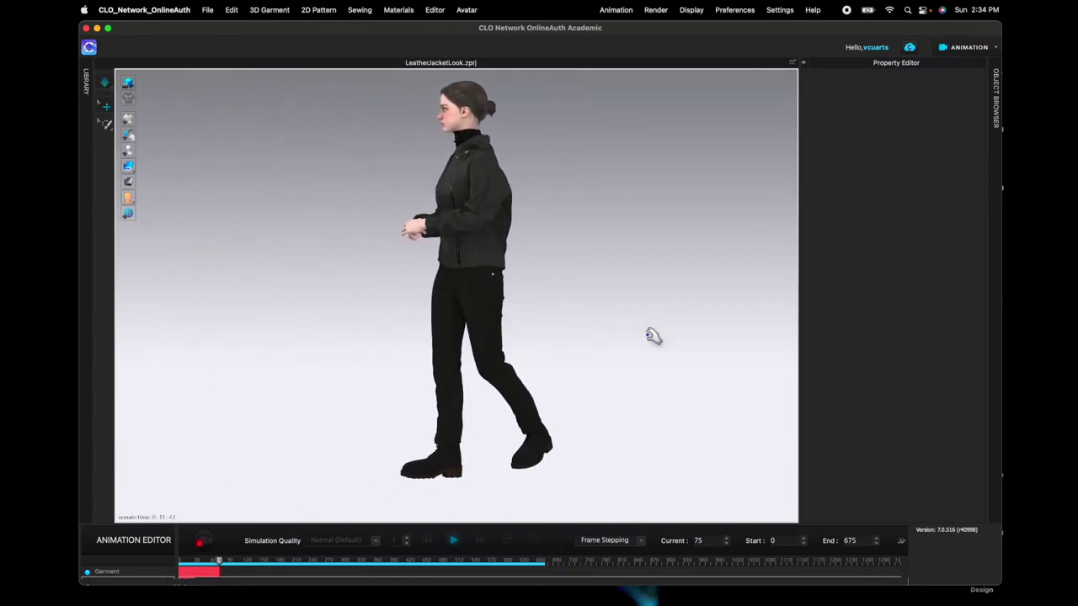
right_drag(633, 332, 549, 273)
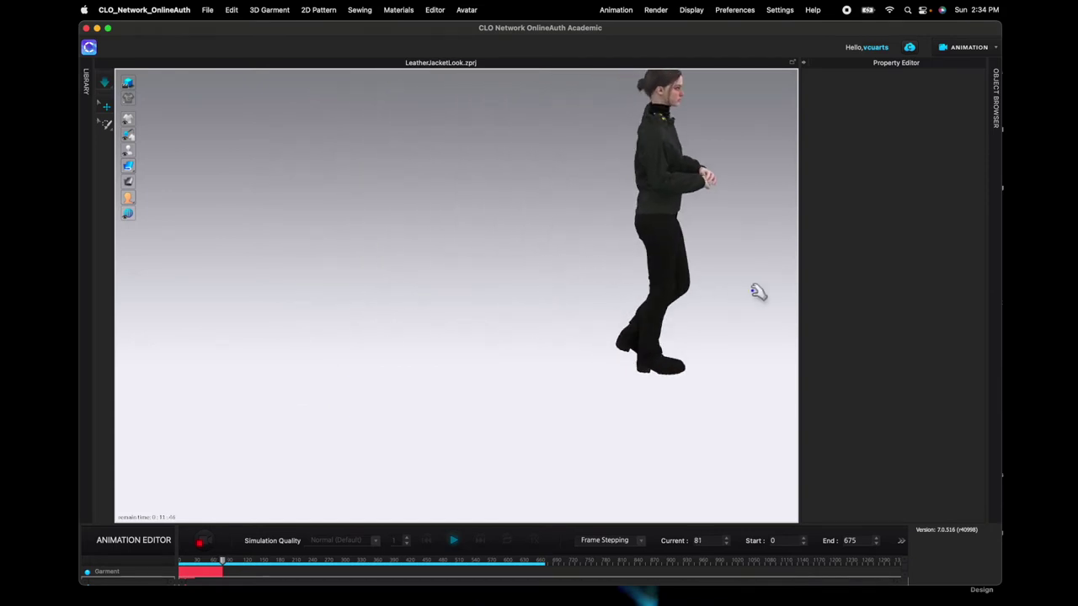
middle_drag(657, 324, 486, 336)
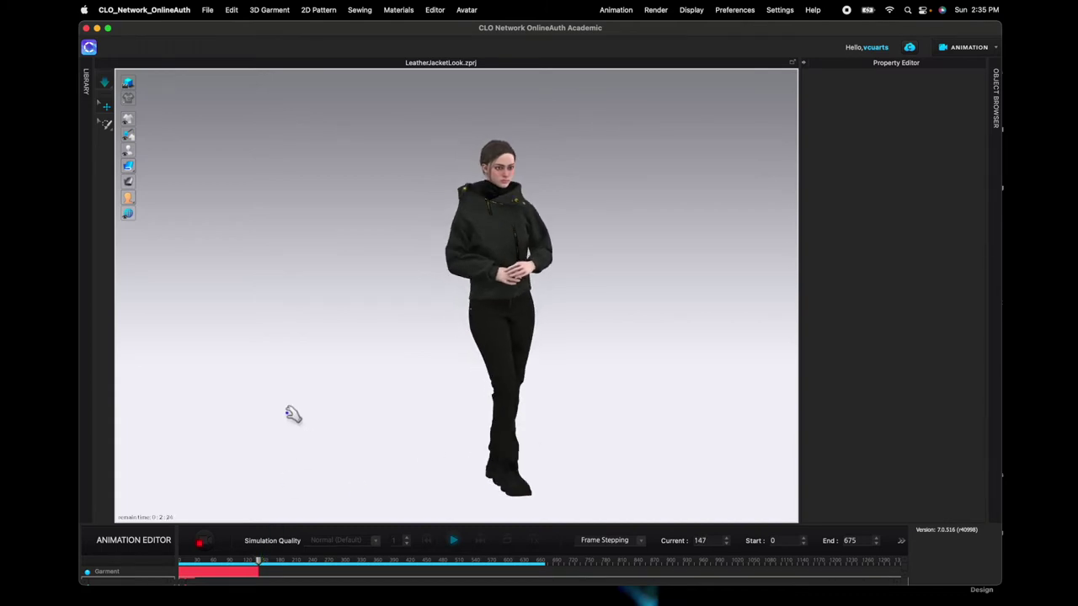
click(203, 543)
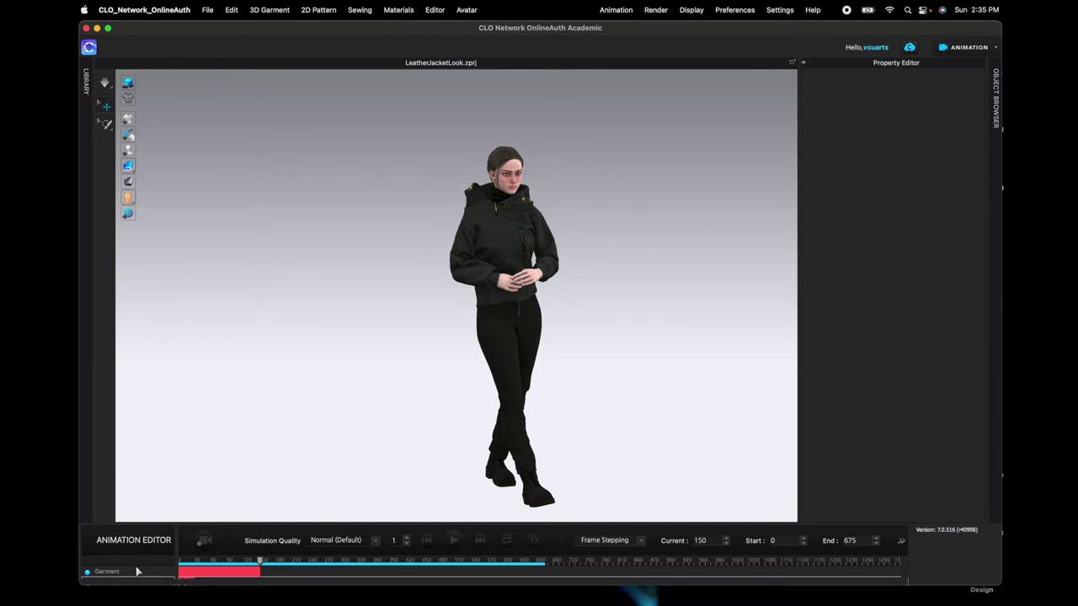
Step: Examine the recorded Garment track and the Transition and motion tracks in the Animation Editor
scroll(228, 575, down, 2)
scroll(905, 579, down, 1)
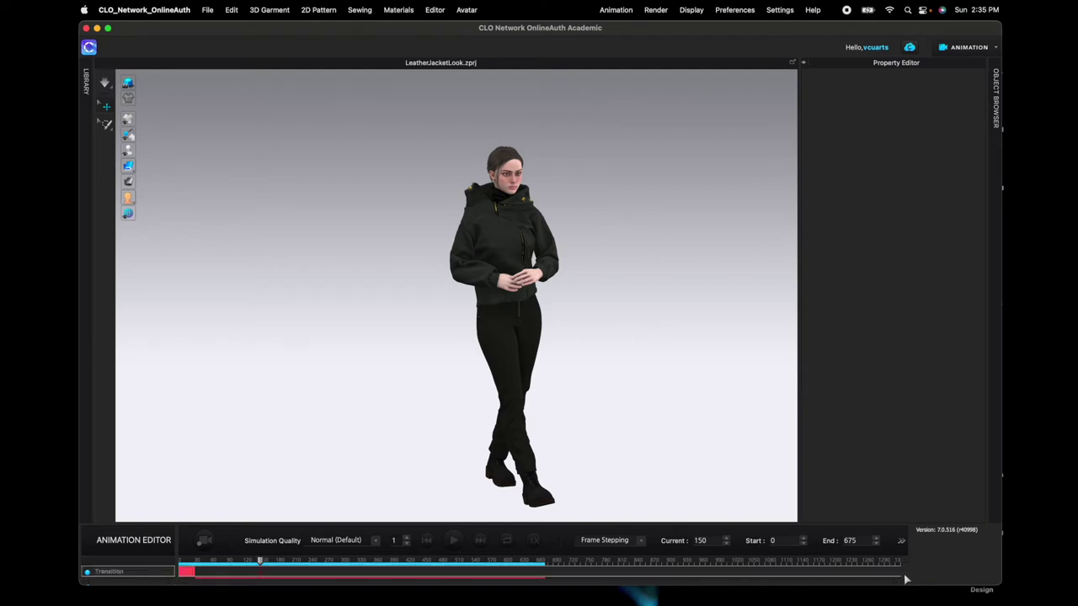
scroll(906, 579, down, 1)
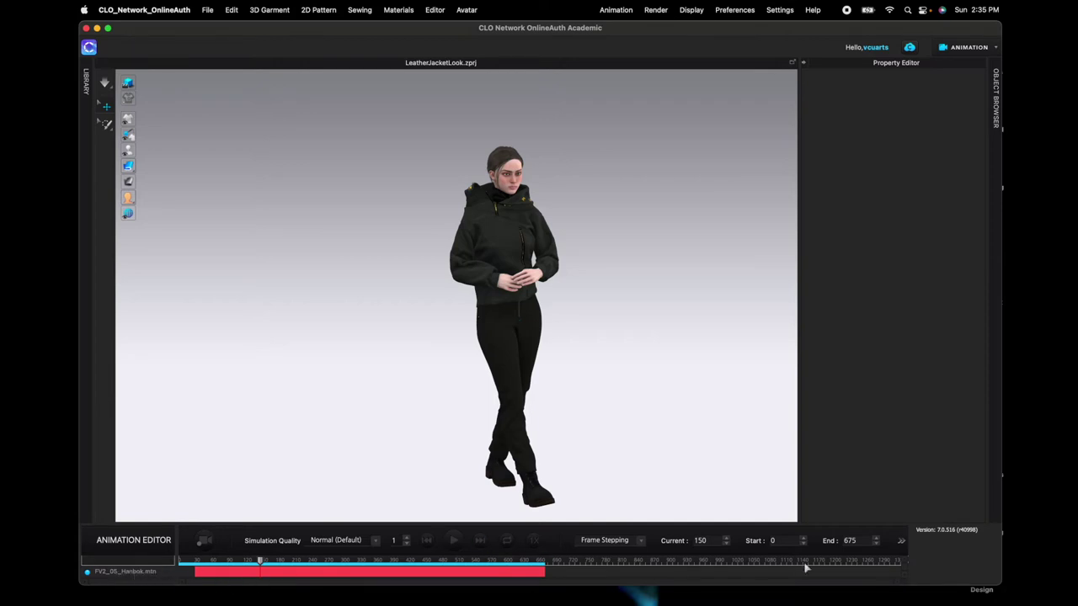
scroll(907, 565, up, 1)
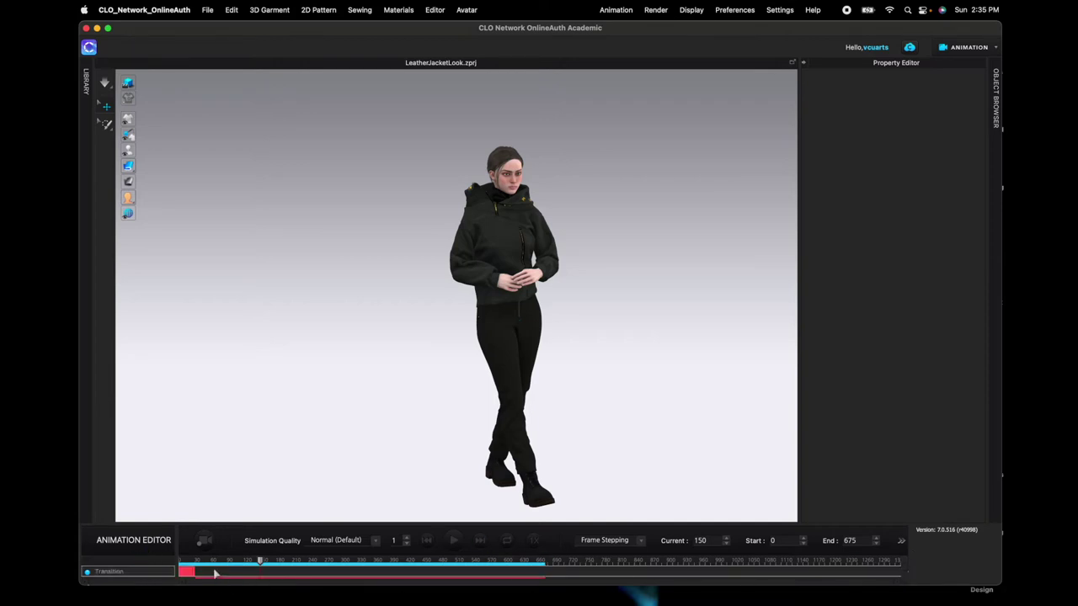
scroll(905, 564, up, 1)
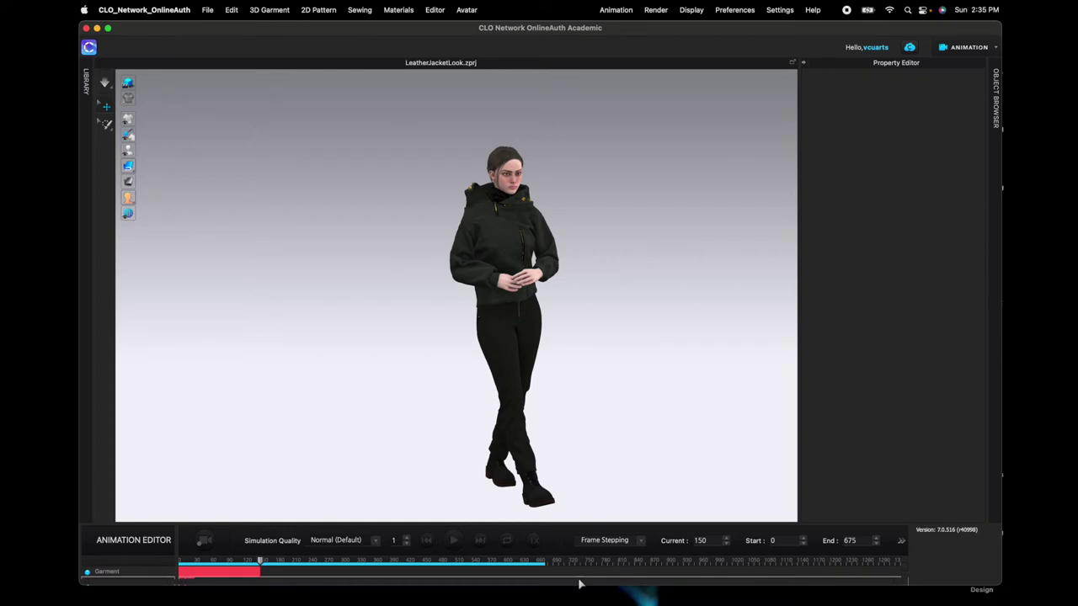
click(127, 573)
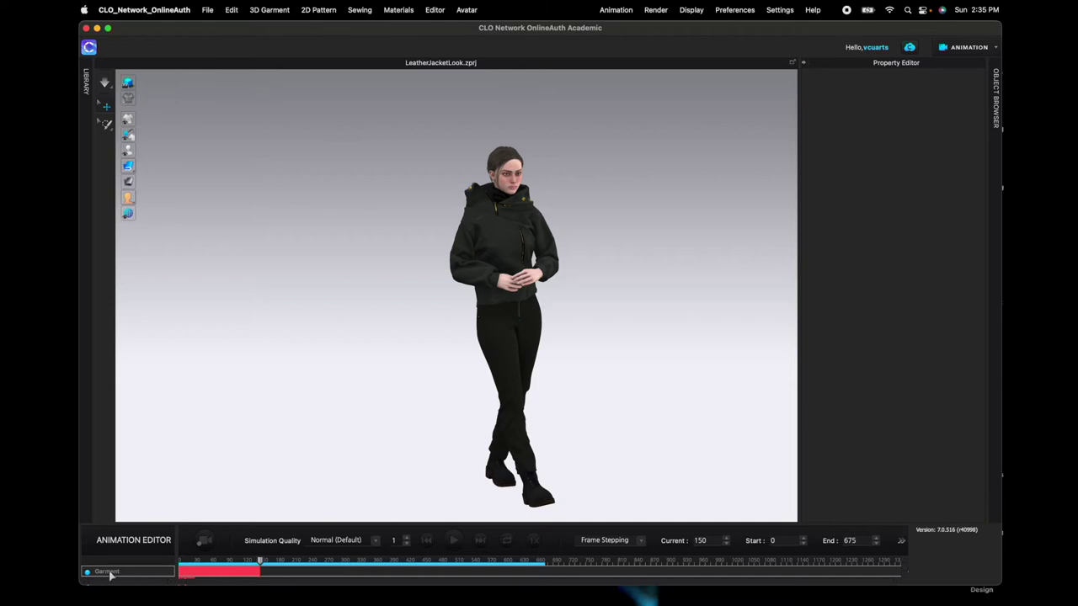
scroll(130, 586, down, 1)
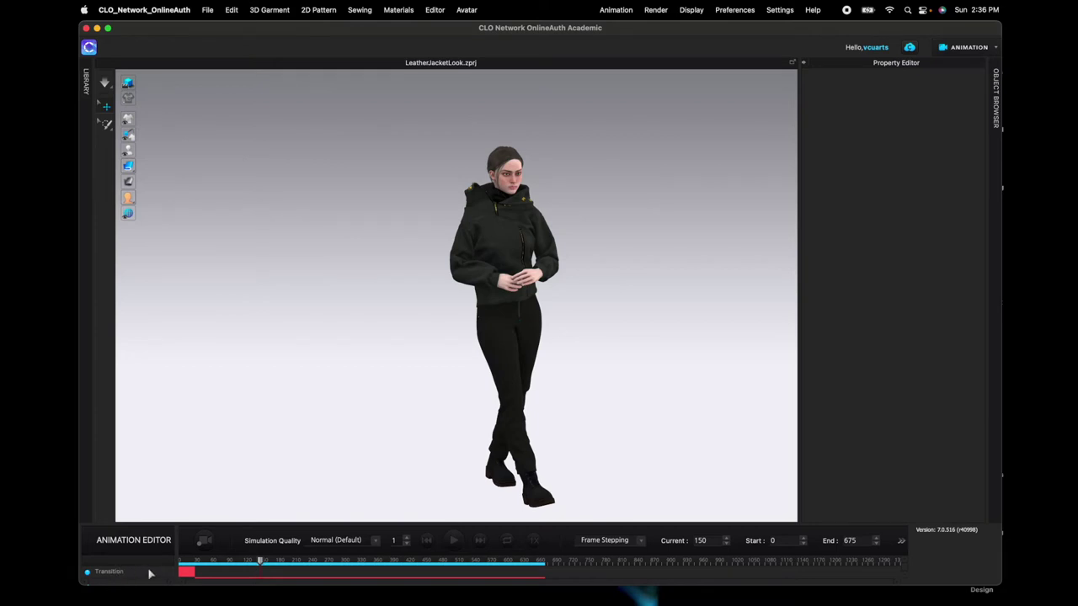
Step: Move all avatars and garments to the center from frame 148, accepting the deletion of the current motion
mouse_move(261, 566)
mouse_down()
mouse_move(179, 572)
mouse_move(259, 566)
mouse_up()
click(428, 252)
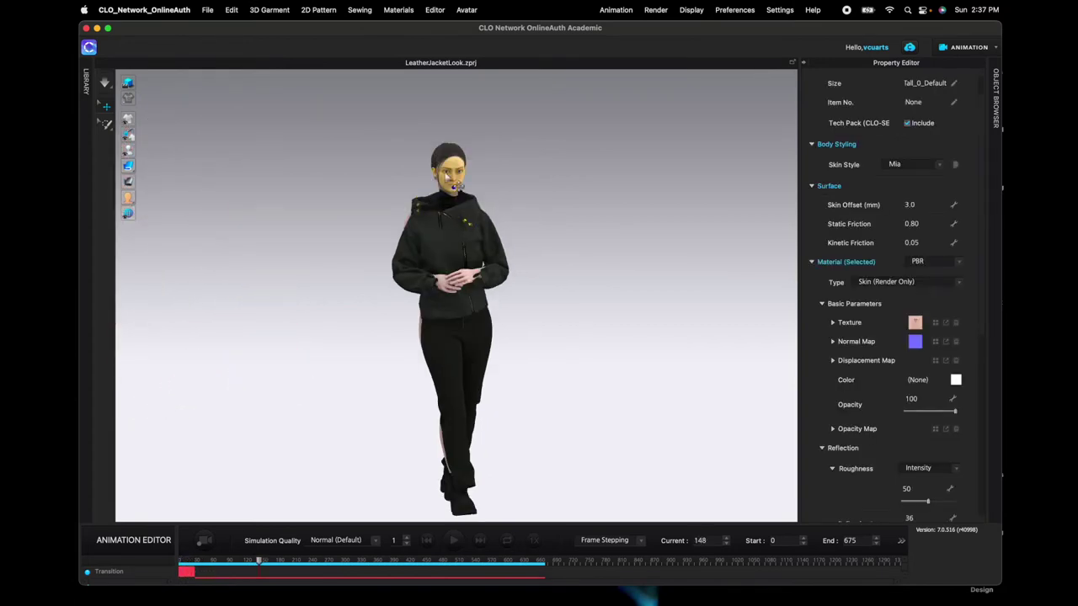
right_click(451, 174)
mouse_move(498, 243)
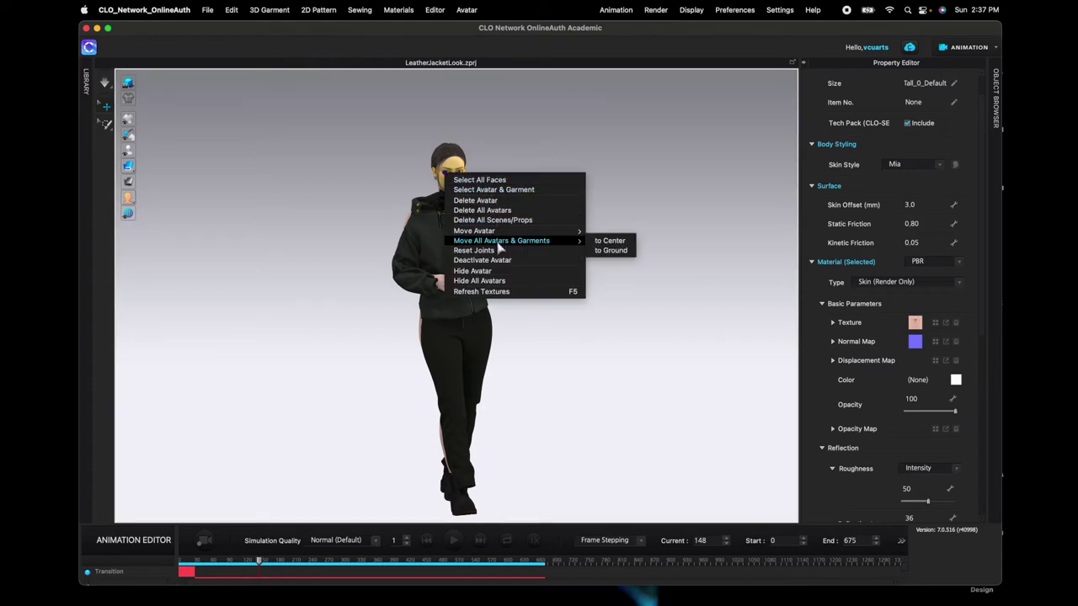
click(606, 241)
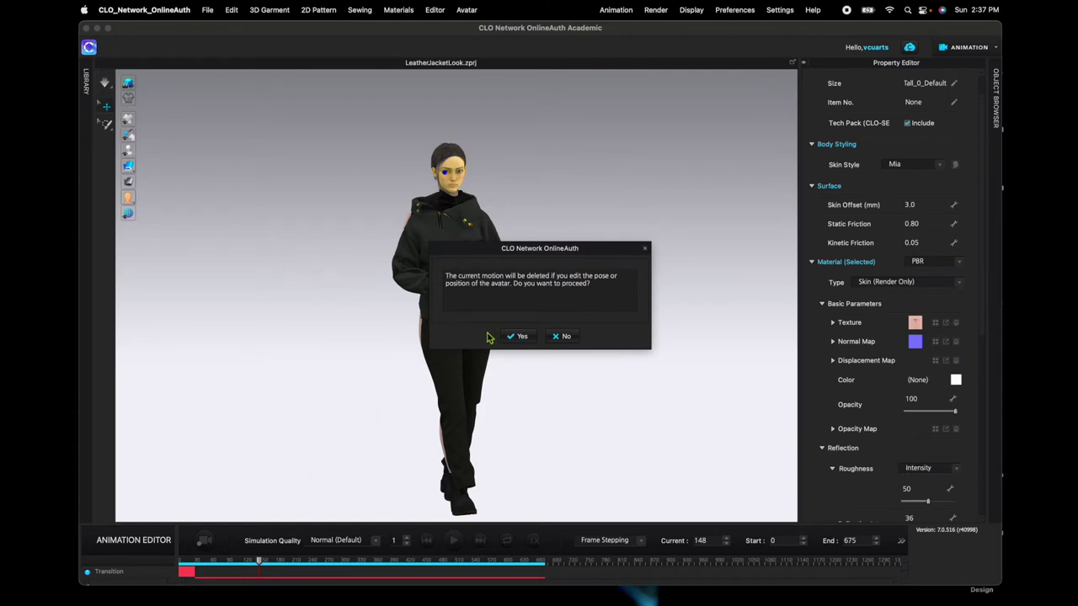
click(529, 339)
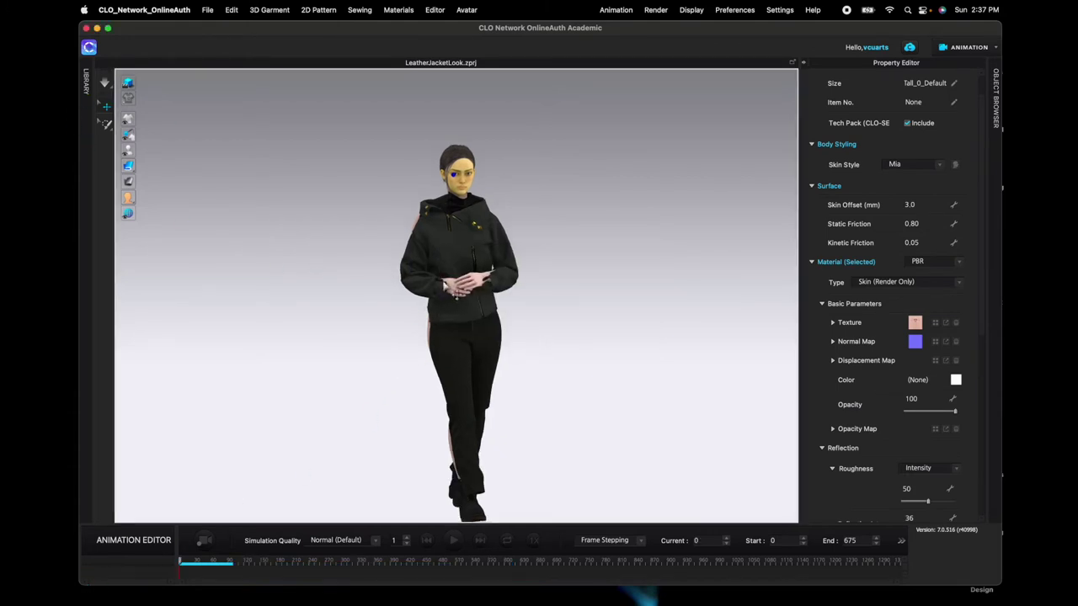
right_drag(395, 308, 481, 313)
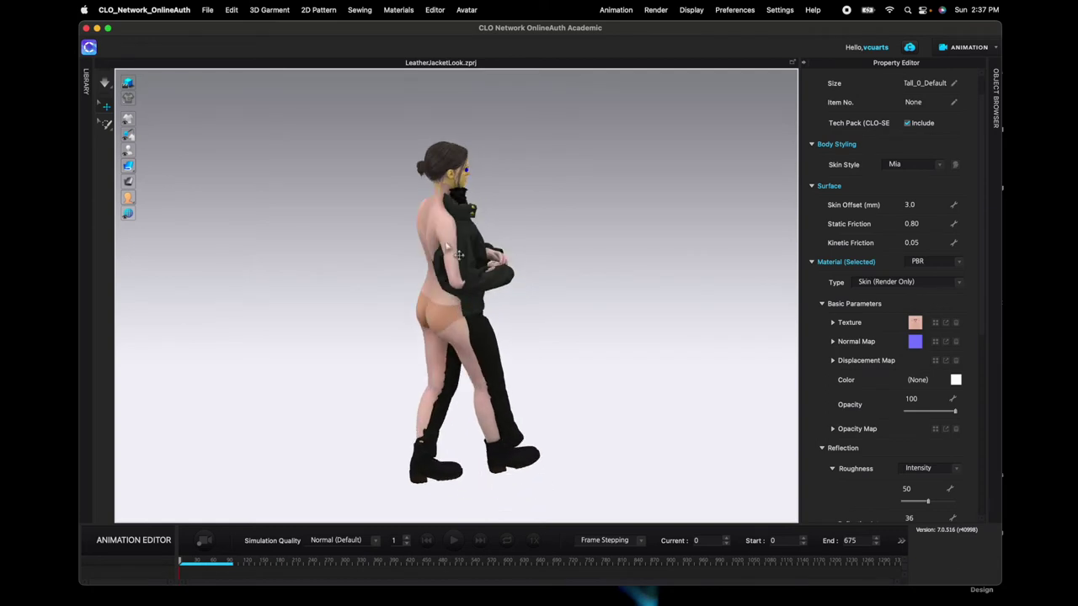
Step: Switch to the Simulation workspace and simulate the outfit back onto the avatar, pulling the trouser leg's hem outward
click(968, 48)
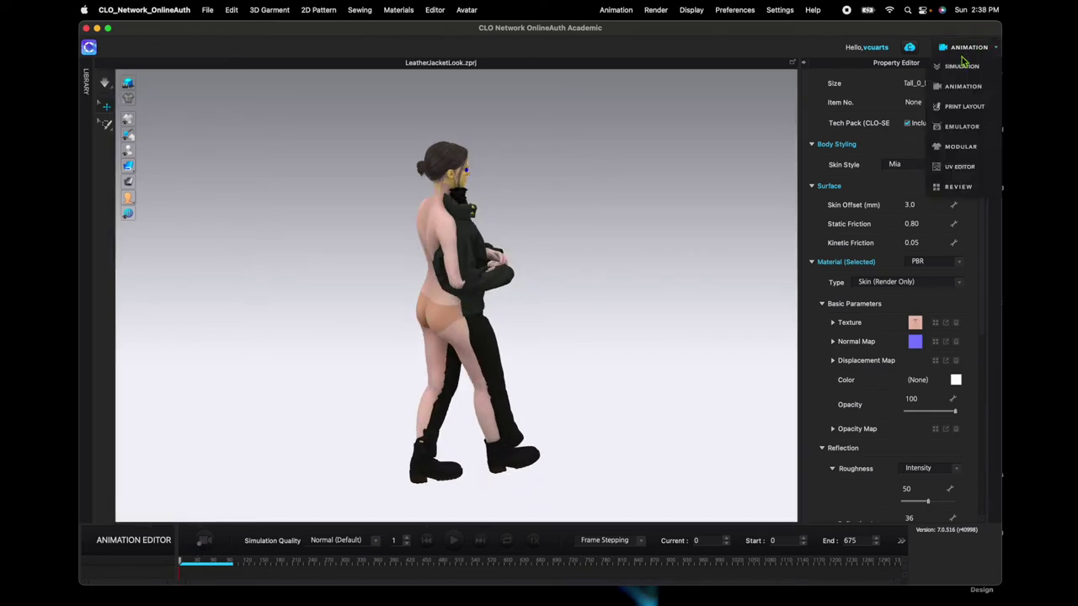
click(966, 66)
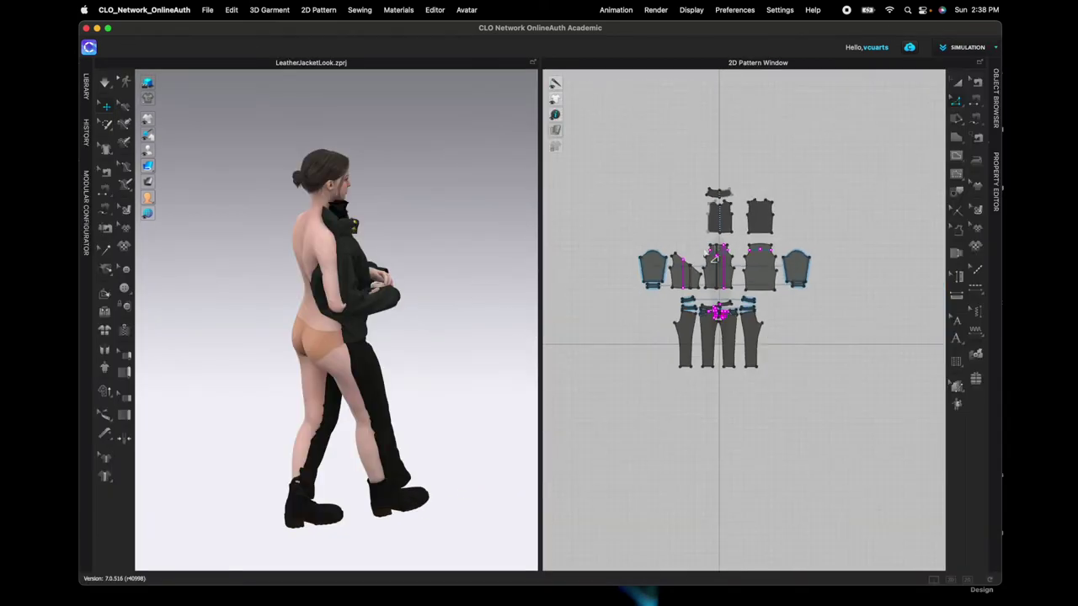
drag(620, 179, 834, 396)
right_drag(424, 337, 396, 353)
click(396, 362)
scroll(481, 469, up, 6)
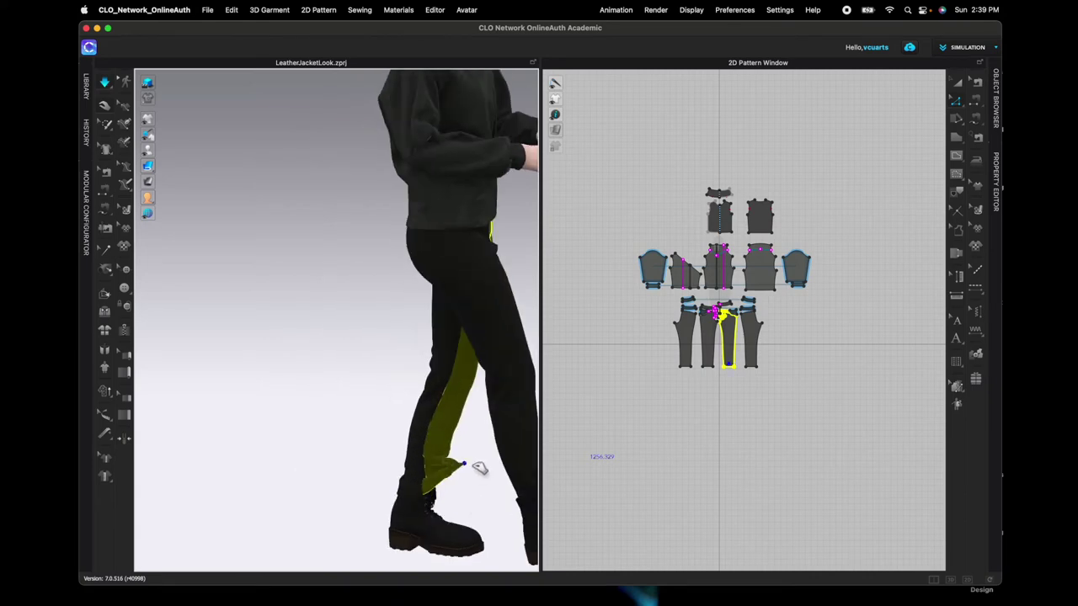
scroll(455, 504, down, 5)
Step: Examine the jacket's collar and neck area up close, and return to a front view of the dressed avatar
right_drag(454, 503, 429, 192)
scroll(318, 510, up, 4)
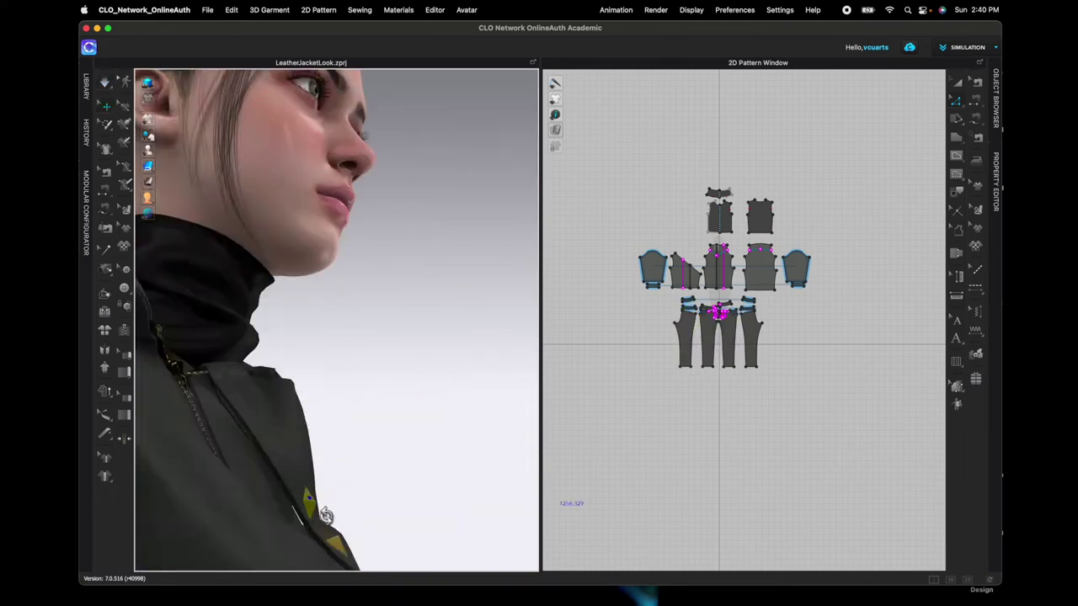
scroll(272, 291, down, 4)
click(272, 291)
click(272, 291)
right_drag(272, 291, 445, 459)
scroll(445, 459, down, 5)
click(240, 193)
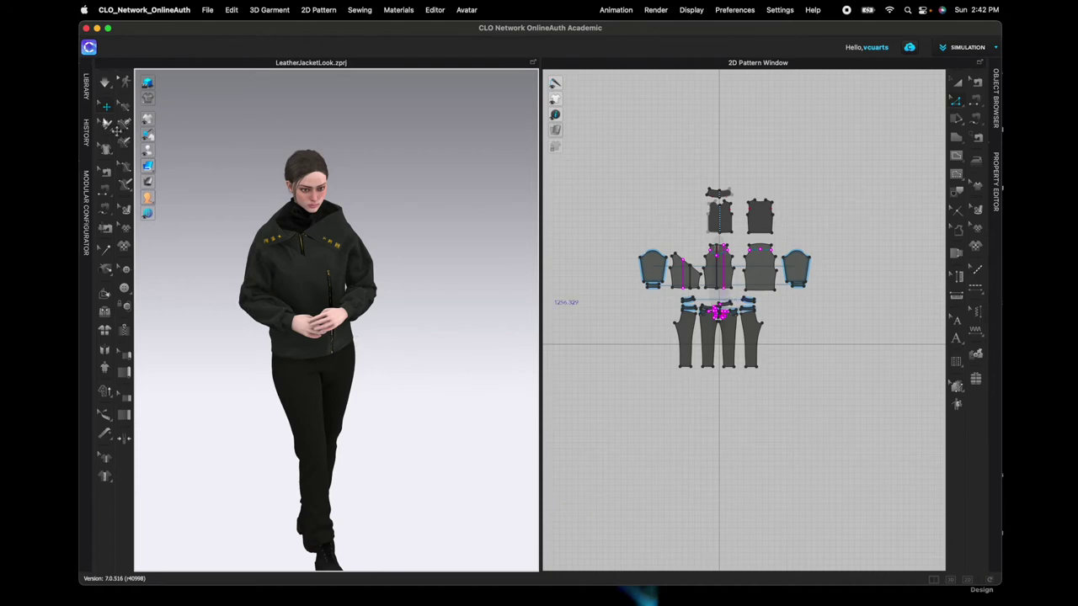
Step: Load the FV2_05_Hanbok.mtn motion, moving avatar and garment to the start position with a 30 FPS transition animation, and close the Library
click(86, 86)
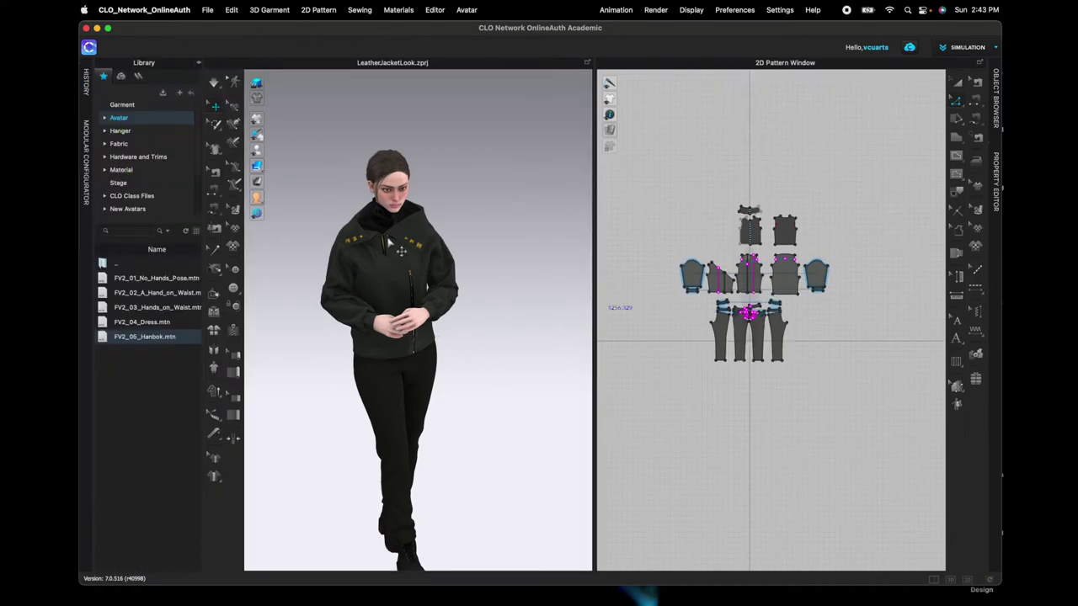
double_click(150, 339)
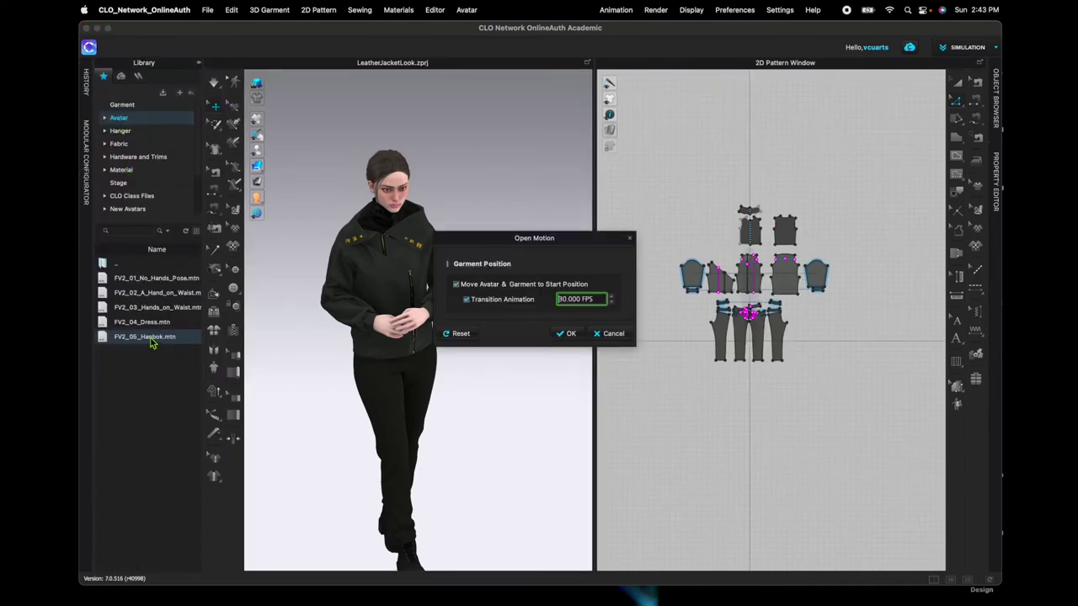
click(570, 335)
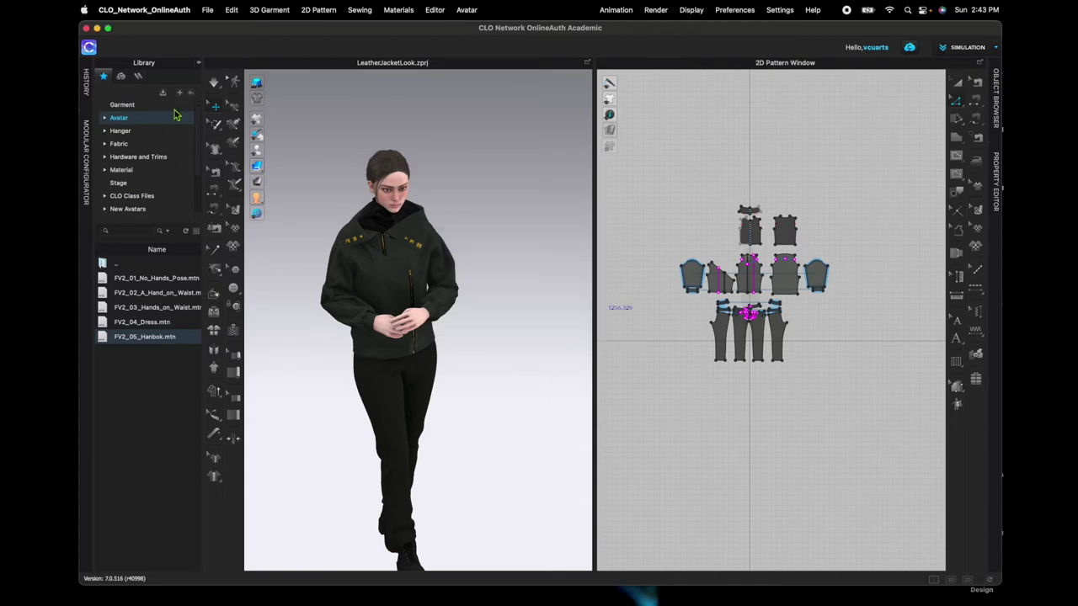
scroll(771, 321, up, 5)
click(86, 86)
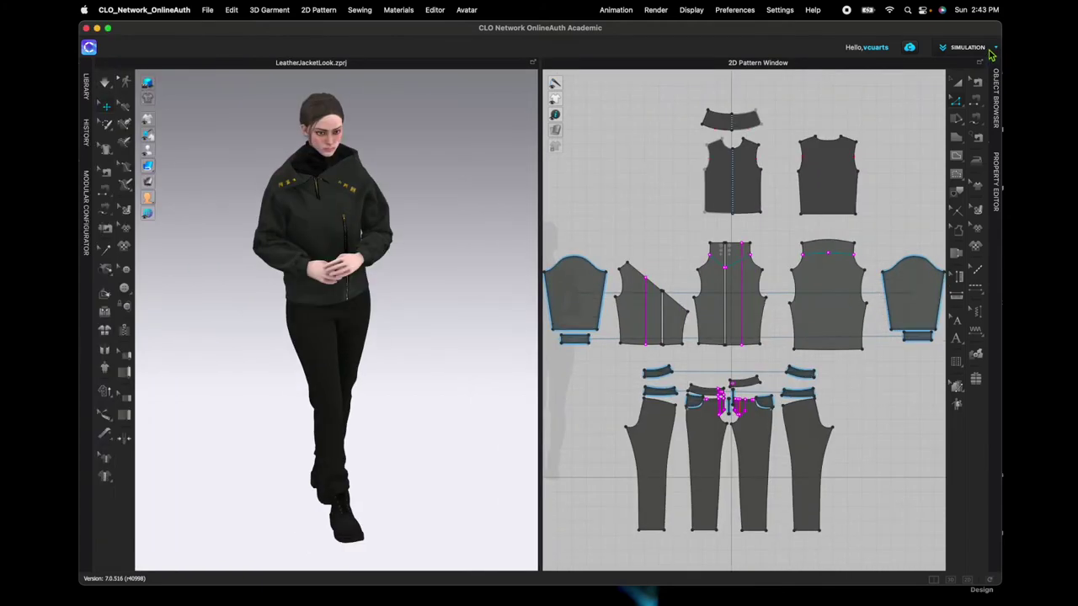
Step: Switch back to the Animation workspace and set the simulation quality to Animation (Stable)
click(994, 48)
click(963, 87)
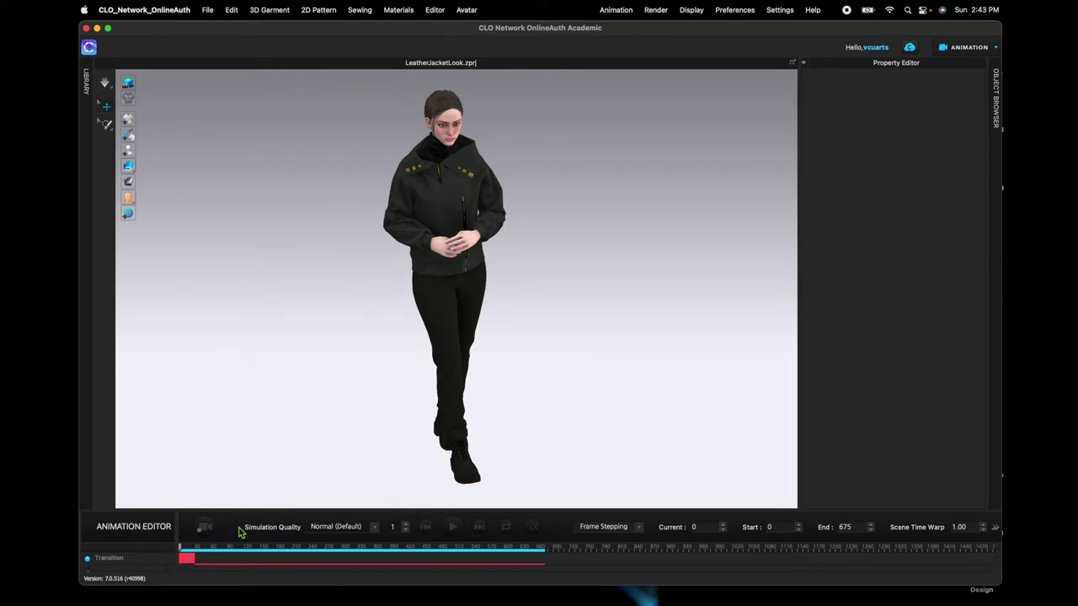
right_drag(421, 433, 451, 399)
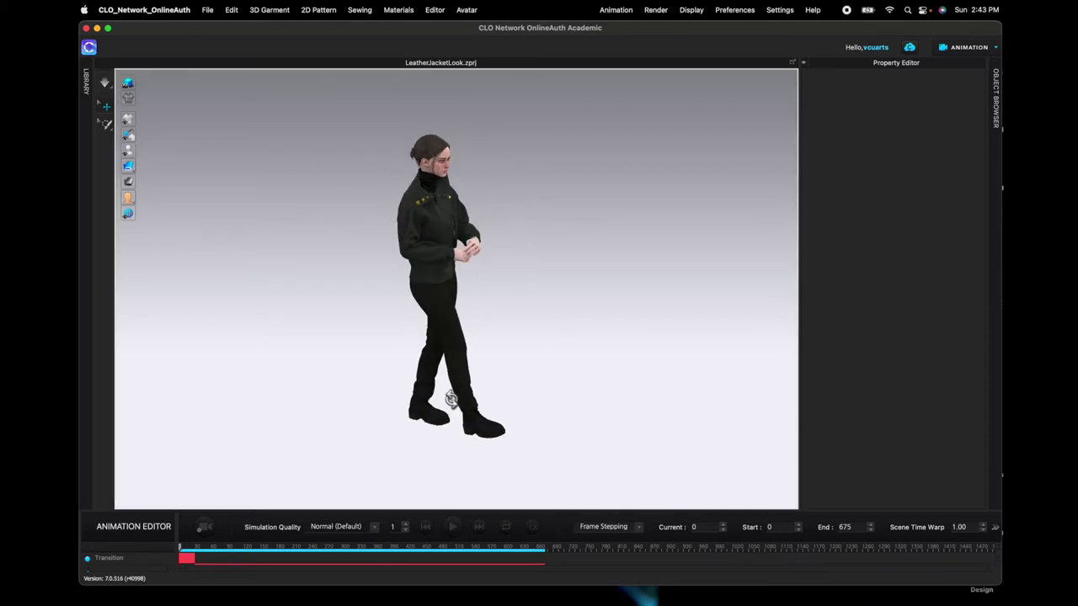
click(366, 527)
click(347, 514)
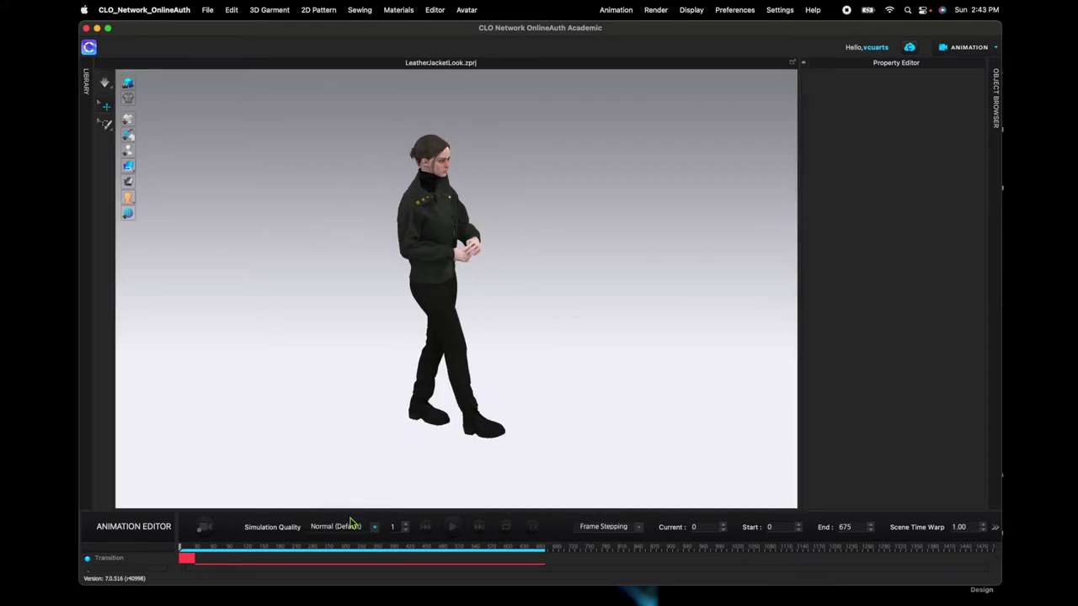
Step: Record the garment simulation over the avatar's full walk from frame 0 to frame 675
middle_drag(500, 479, 399, 443)
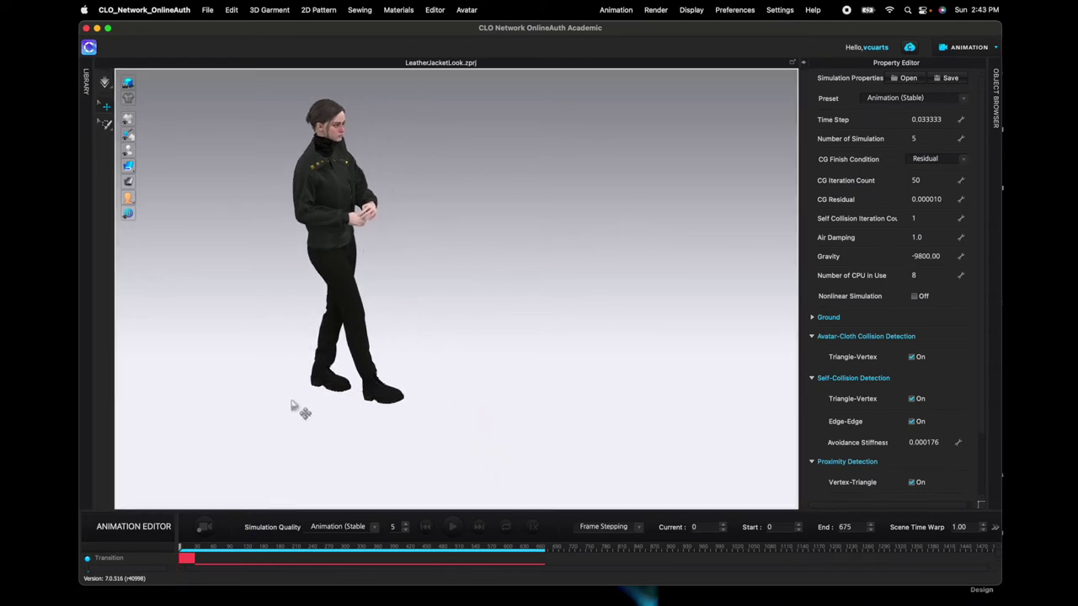
scroll(298, 409, down, 2)
click(202, 531)
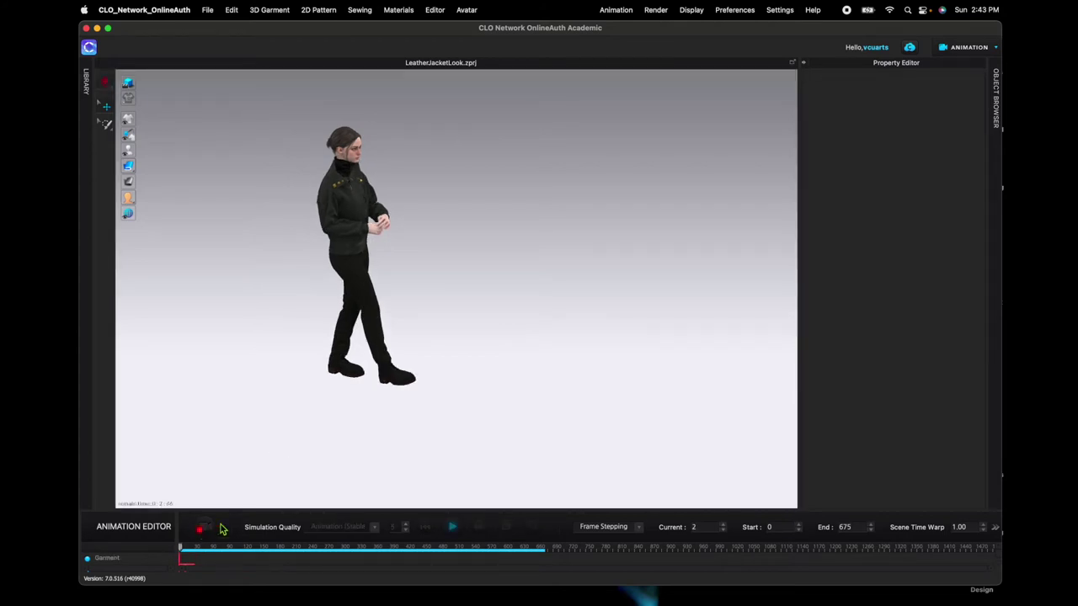
right_drag(554, 433, 514, 284)
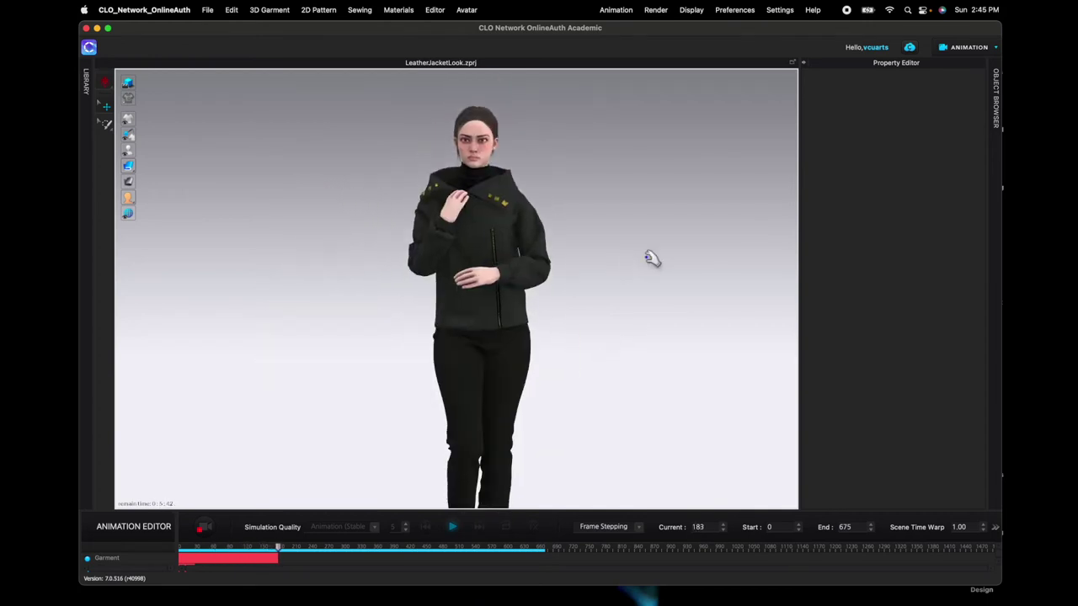
scroll(594, 295, down, 3)
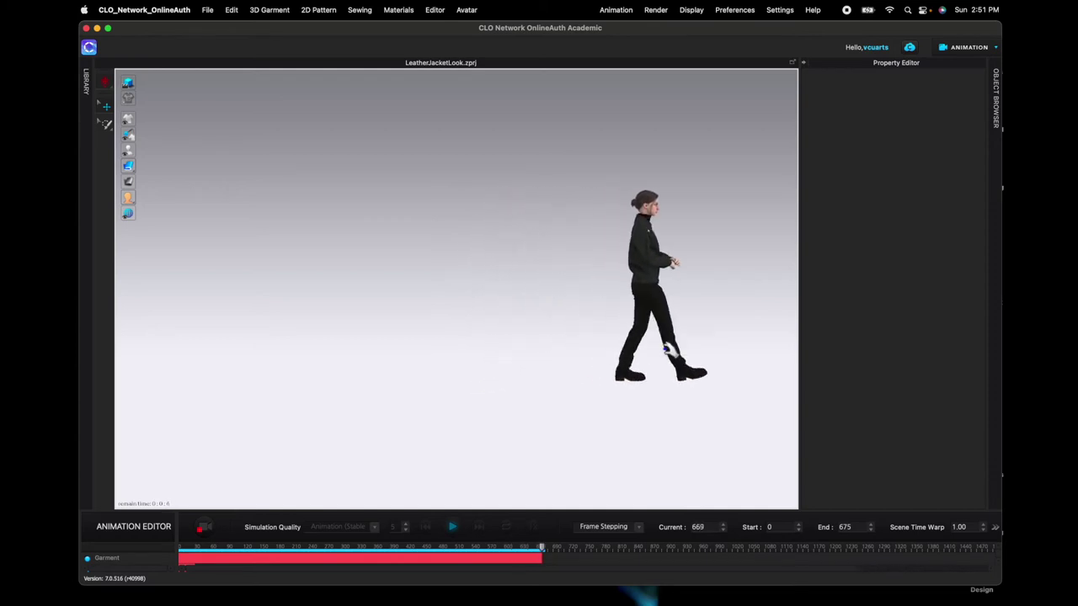
right_drag(667, 350, 508, 342)
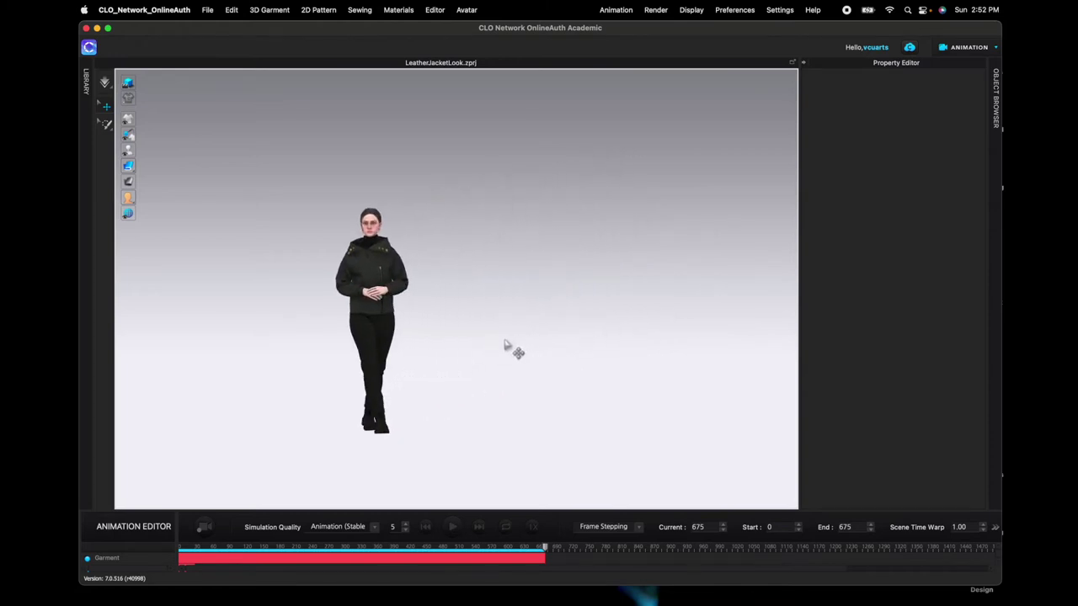
Step: Scrub the recorded animation back to frame 572 and center the avatar in view
middle_drag(474, 371, 522, 345)
right_drag(522, 344, 503, 339)
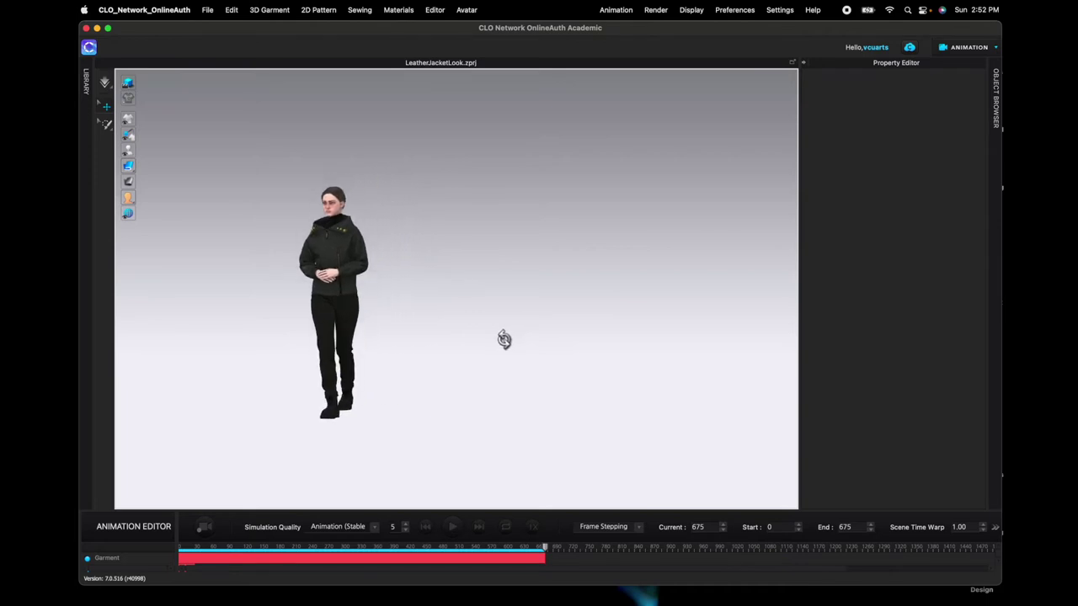
drag(545, 550, 489, 550)
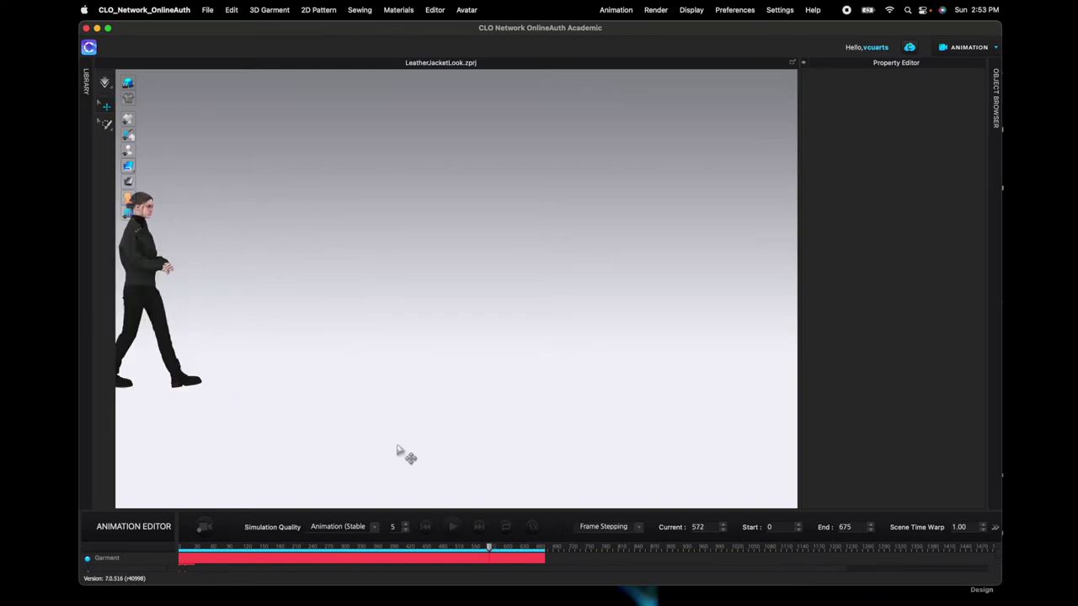
middle_drag(371, 392, 614, 347)
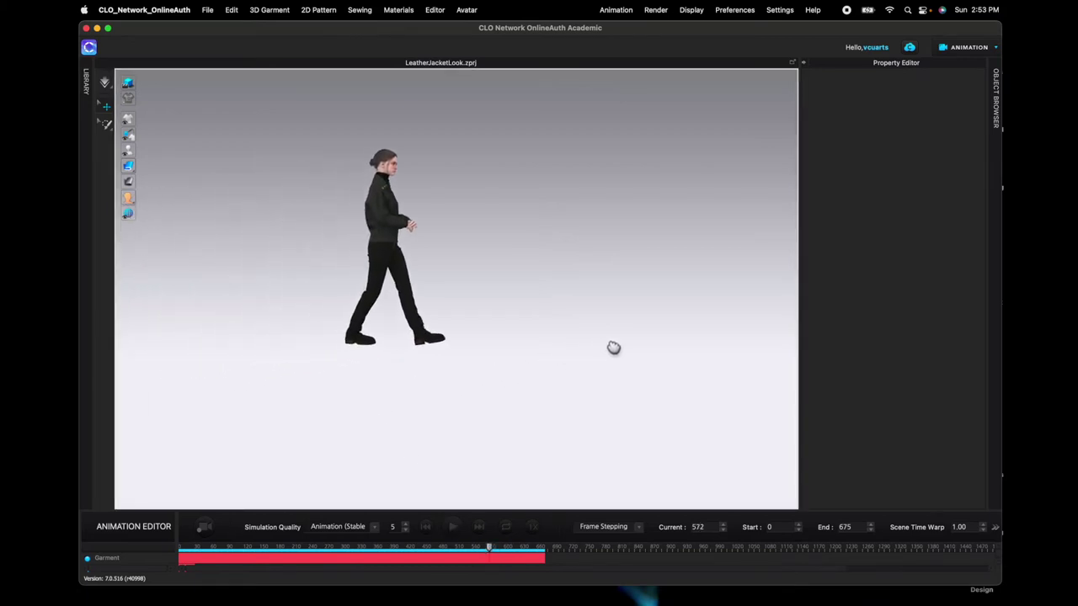
Step: Play the recorded garment animation from the start frame at 2x speed
click(426, 528)
click(453, 527)
click(533, 527)
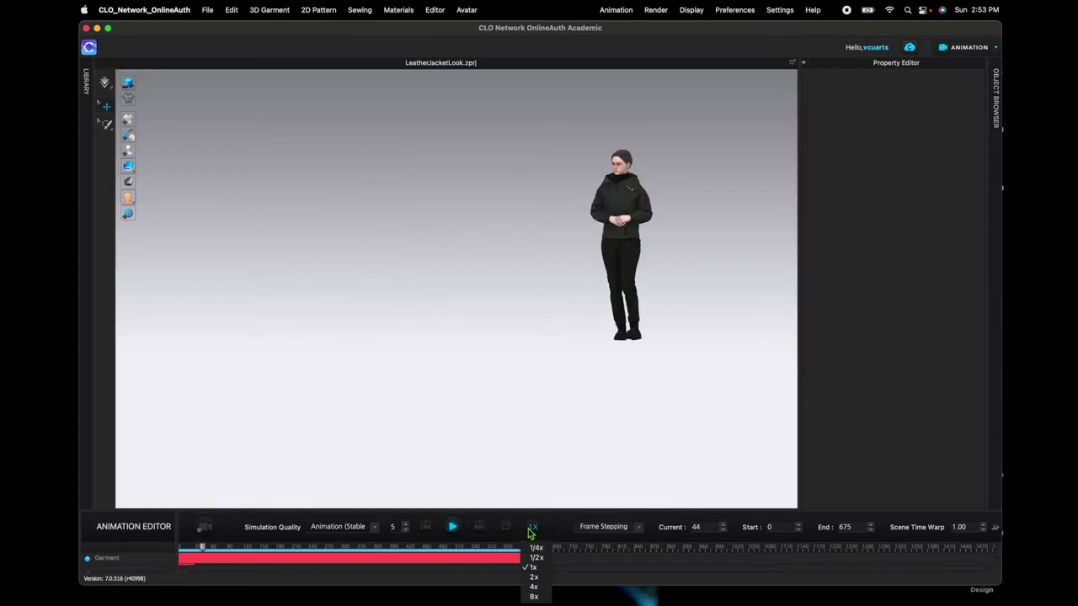
click(534, 578)
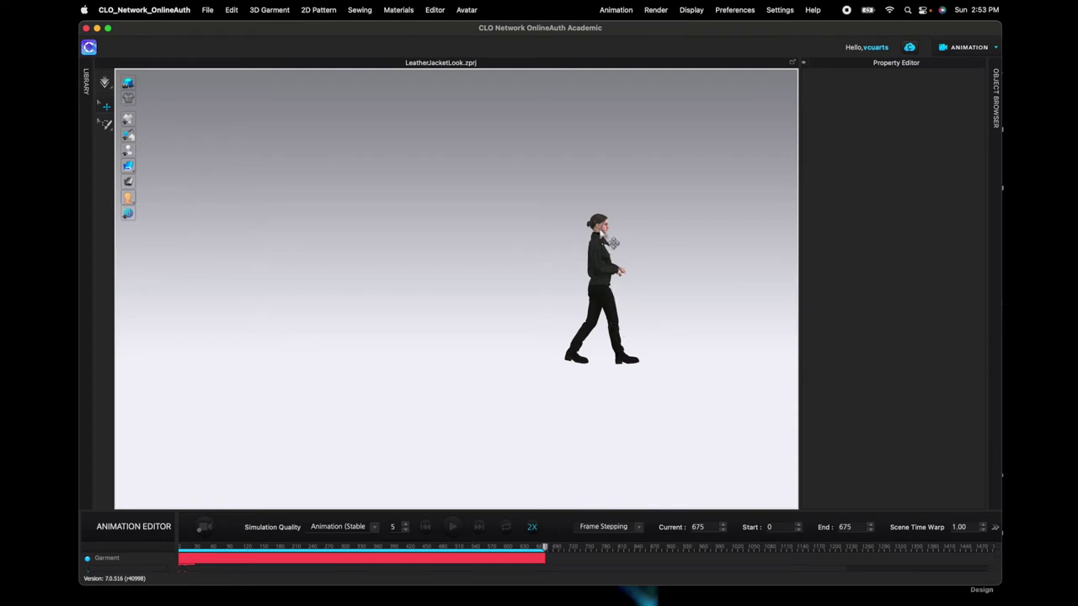
Step: Turn on repeat playback, play the recorded animation with the avatar closer in view, and stop it at the start frame
right_drag(640, 313, 572, 305)
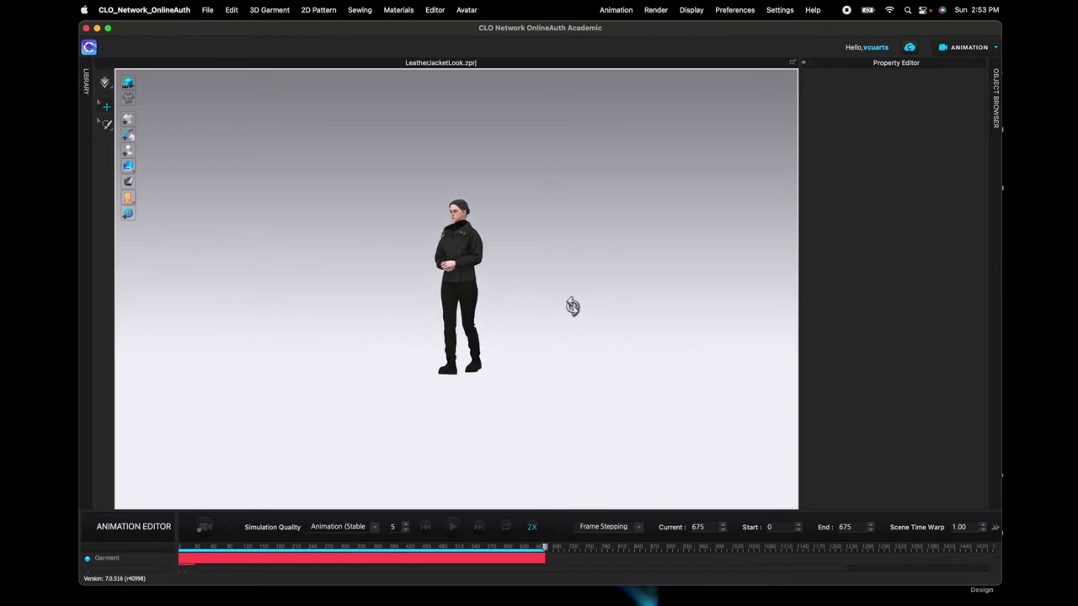
scroll(500, 335, up, 3)
scroll(539, 337, up, 2)
scroll(513, 282, up, 3)
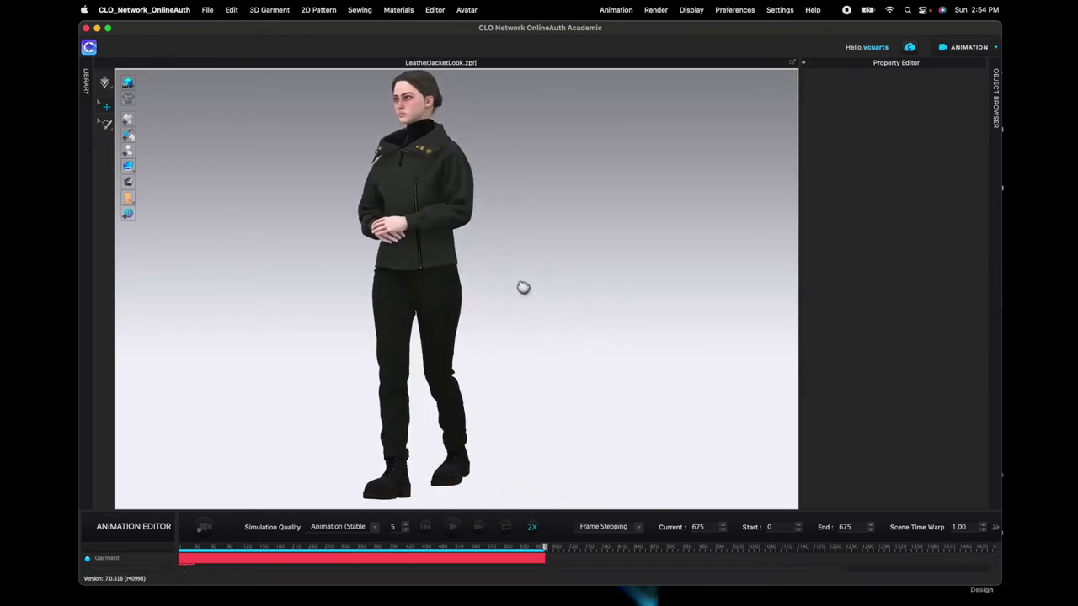
right_drag(440, 255, 447, 256)
click(506, 527)
click(452, 526)
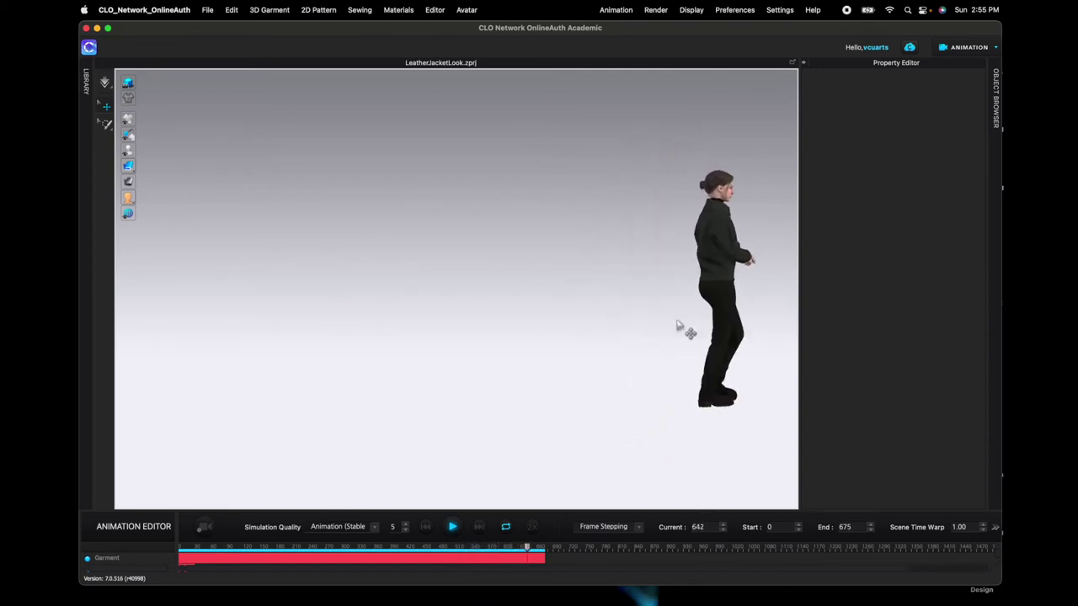
click(453, 527)
click(424, 527)
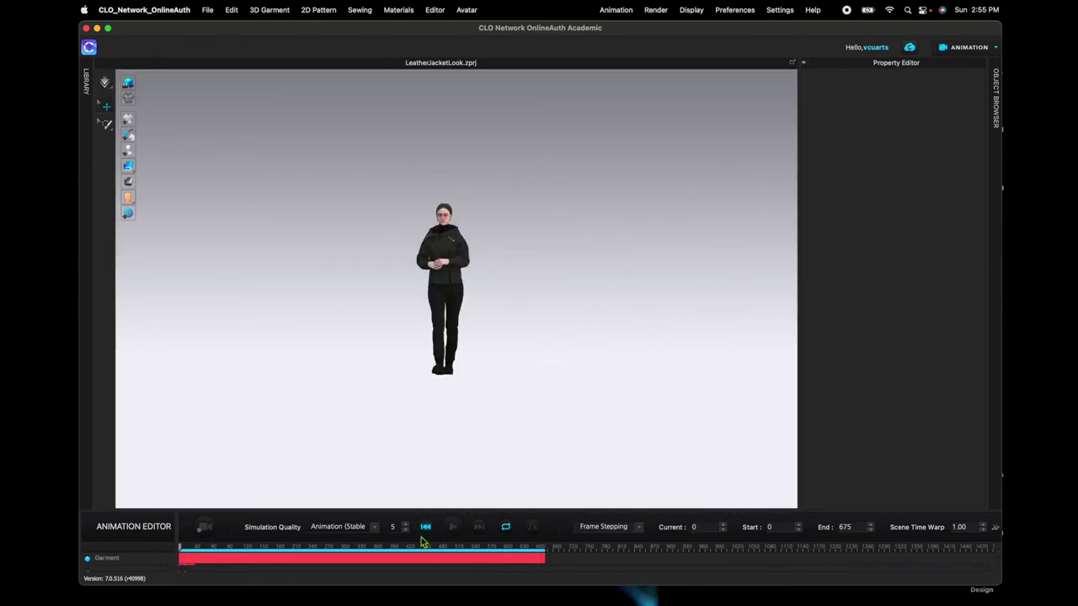
Step: Open the Render window, run an interactive render of the start frame, and stop the render
click(659, 12)
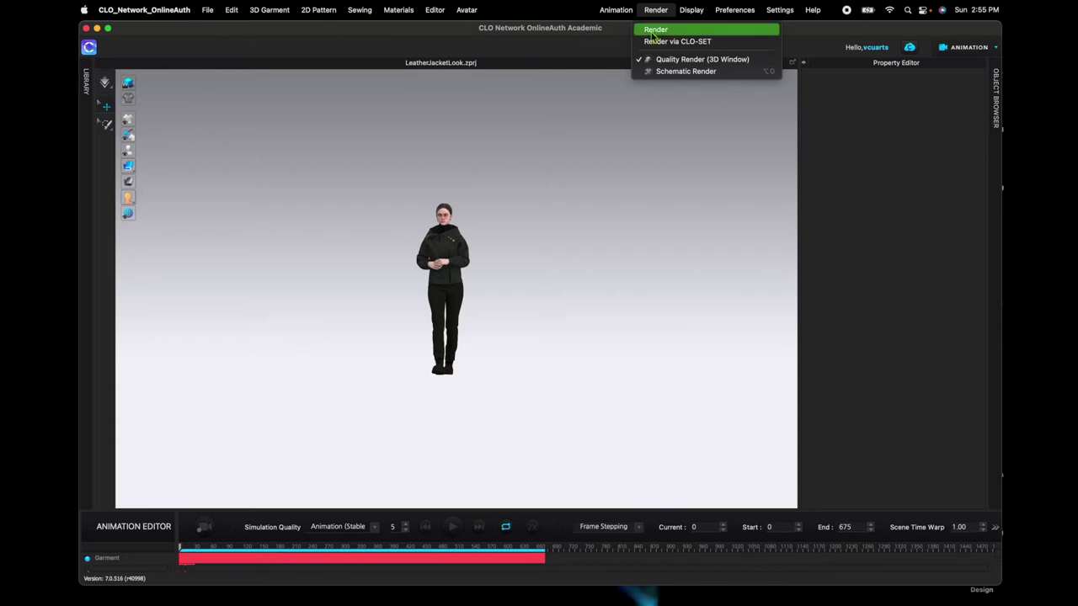
click(655, 32)
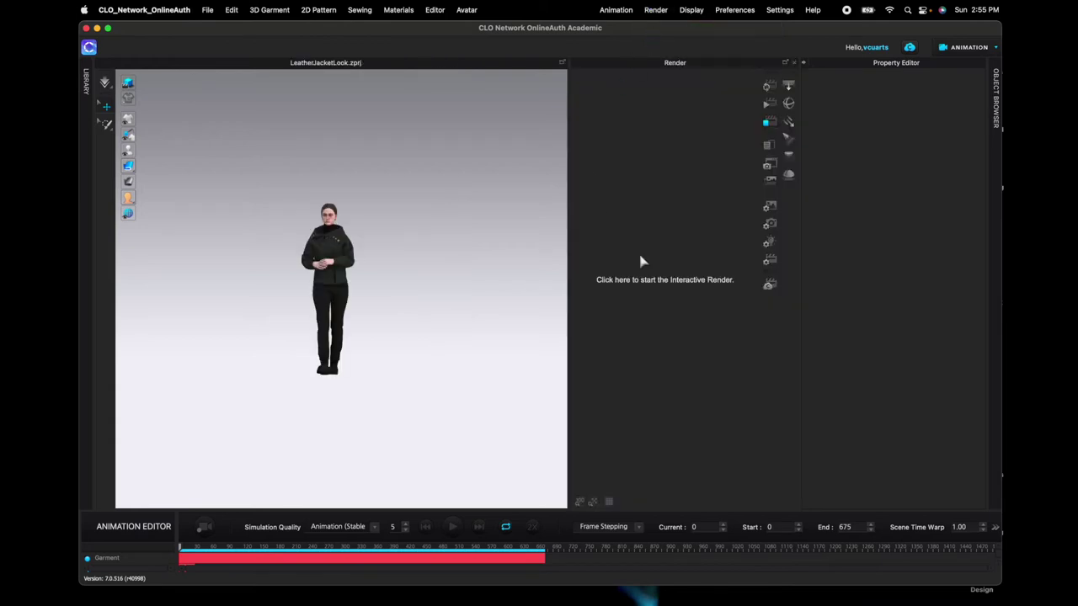
click(670, 290)
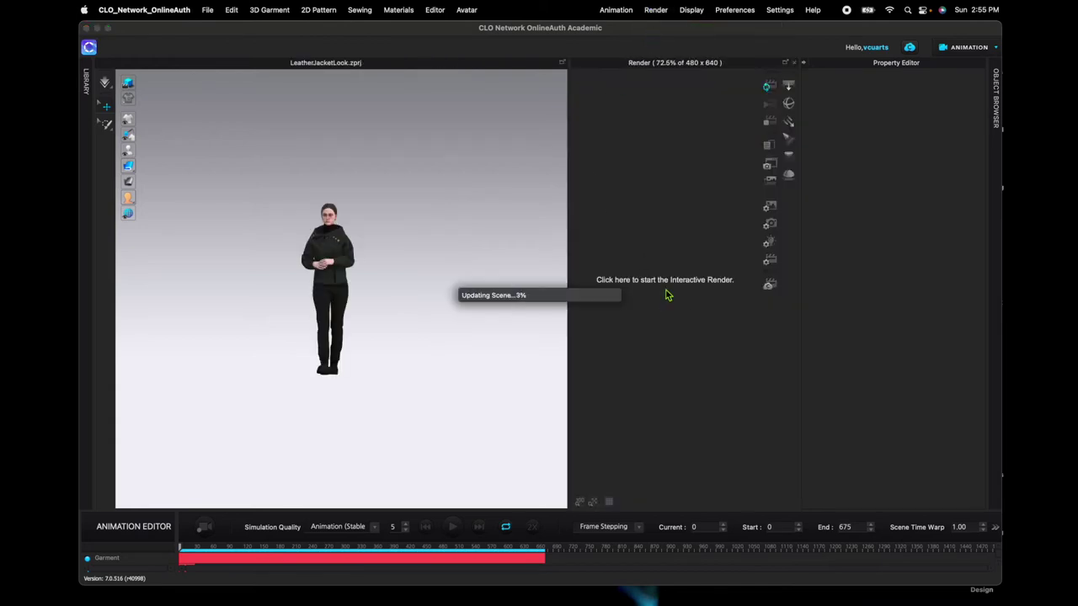
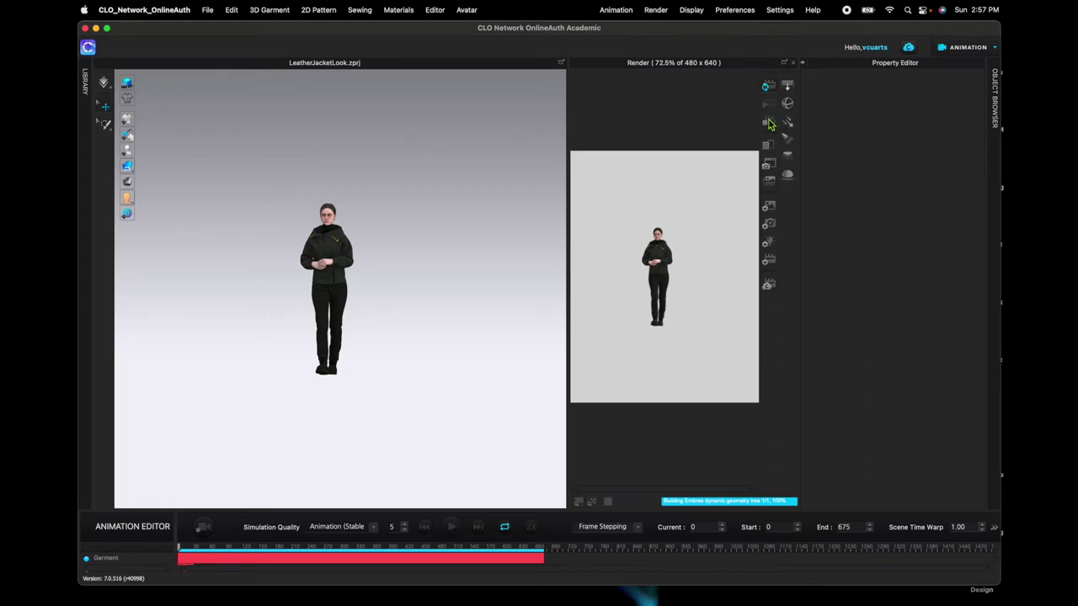
click(769, 126)
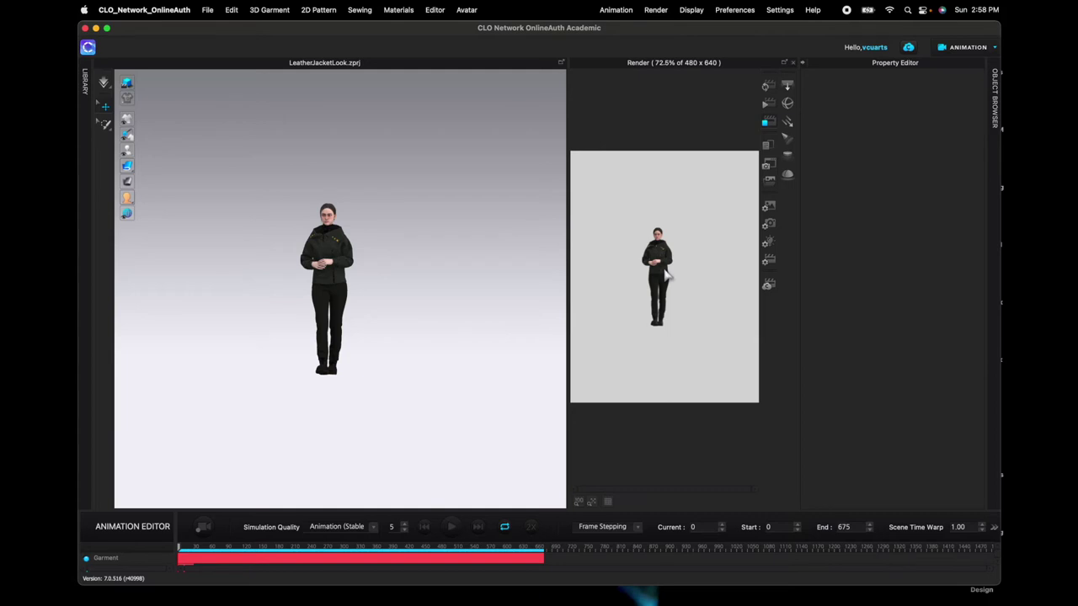
Step: Open the render's Image/Video properties
click(769, 209)
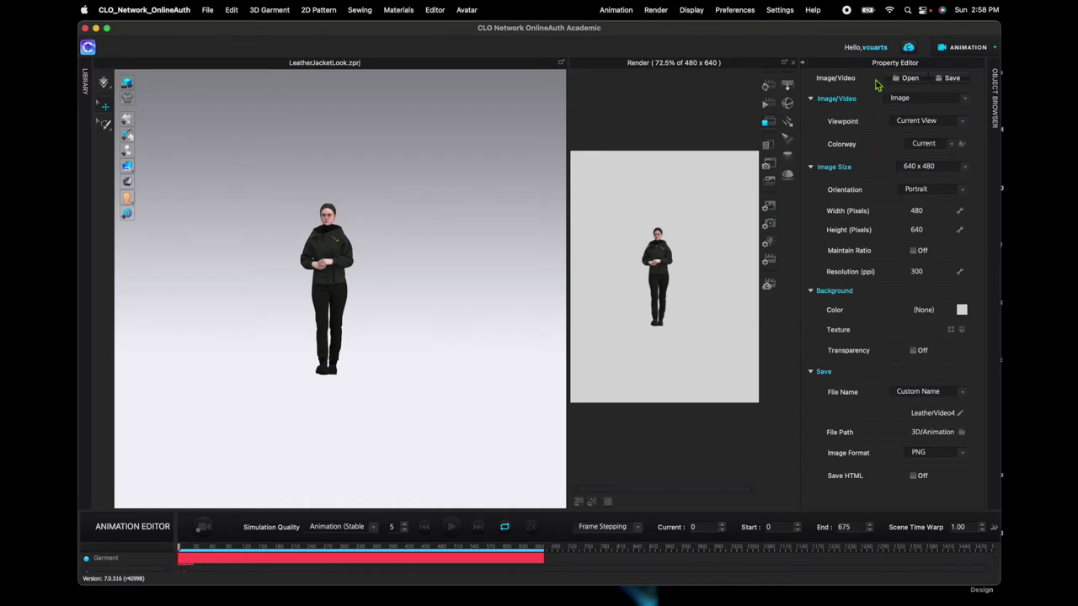
Step: Look through the camera, light and render properties of the render window
click(769, 224)
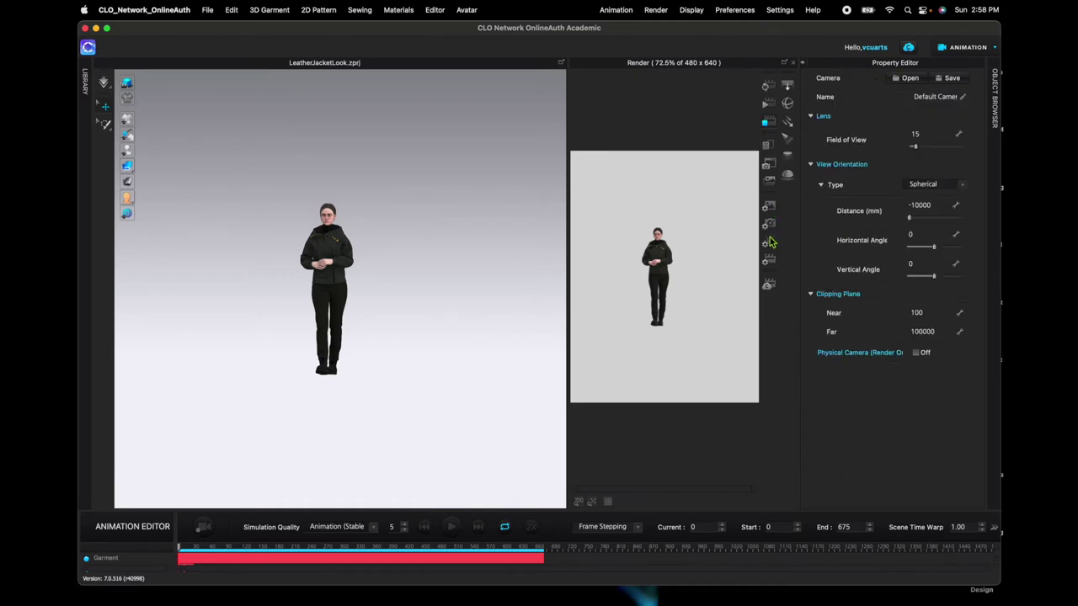
click(769, 243)
click(769, 263)
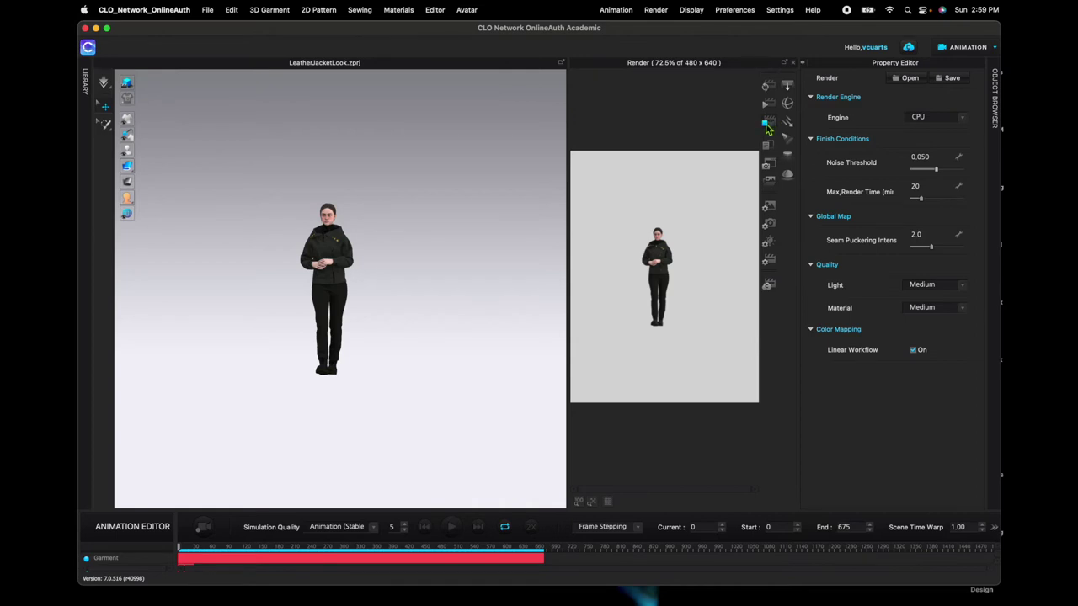
Step: Set the Image/Video output type to Animation and its region to Play Region
click(769, 207)
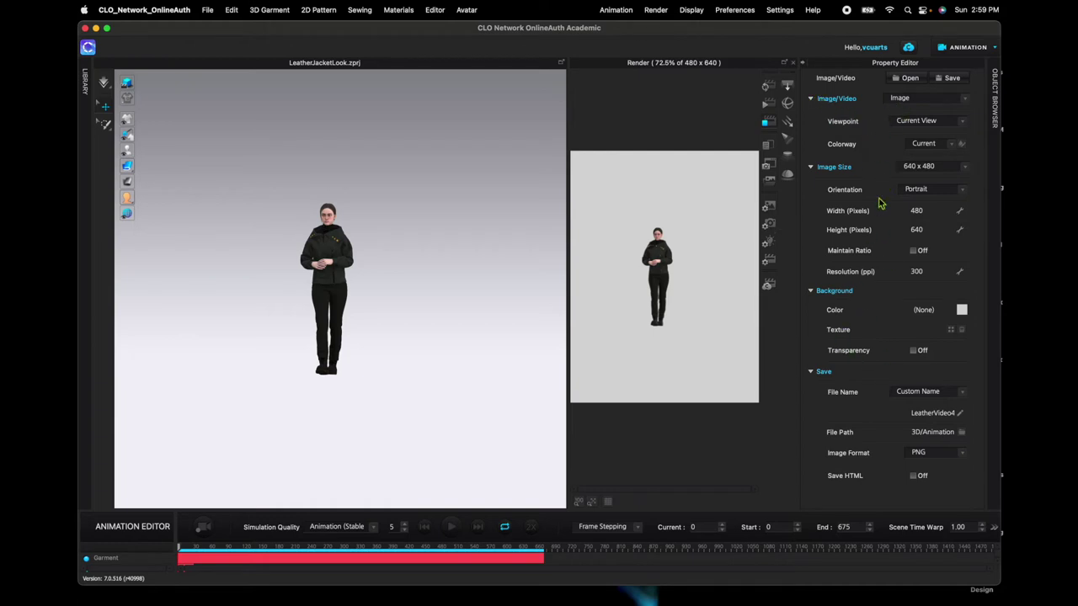
click(907, 100)
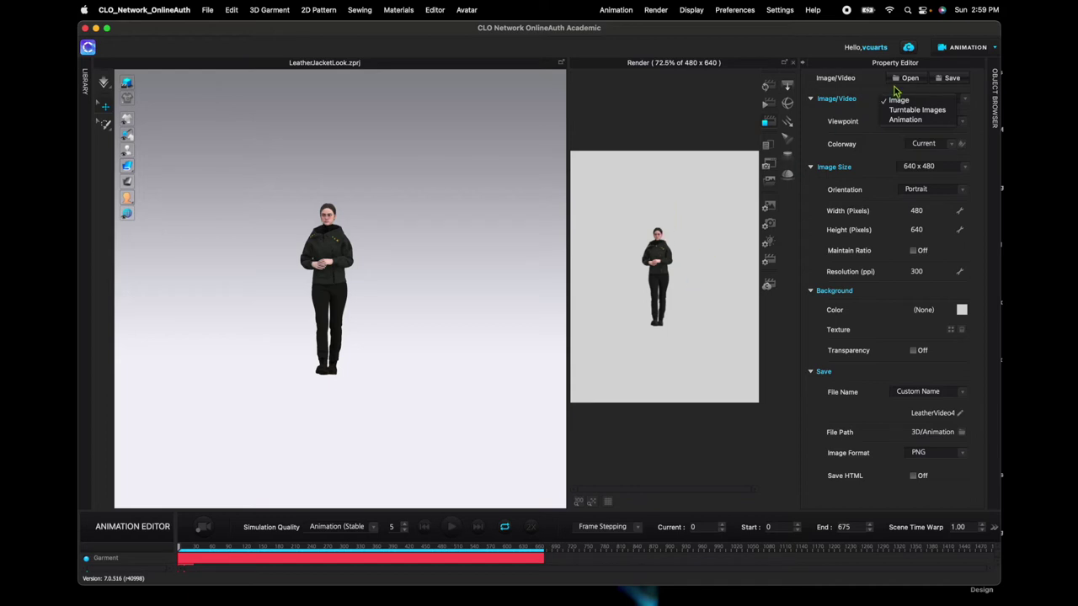
click(904, 120)
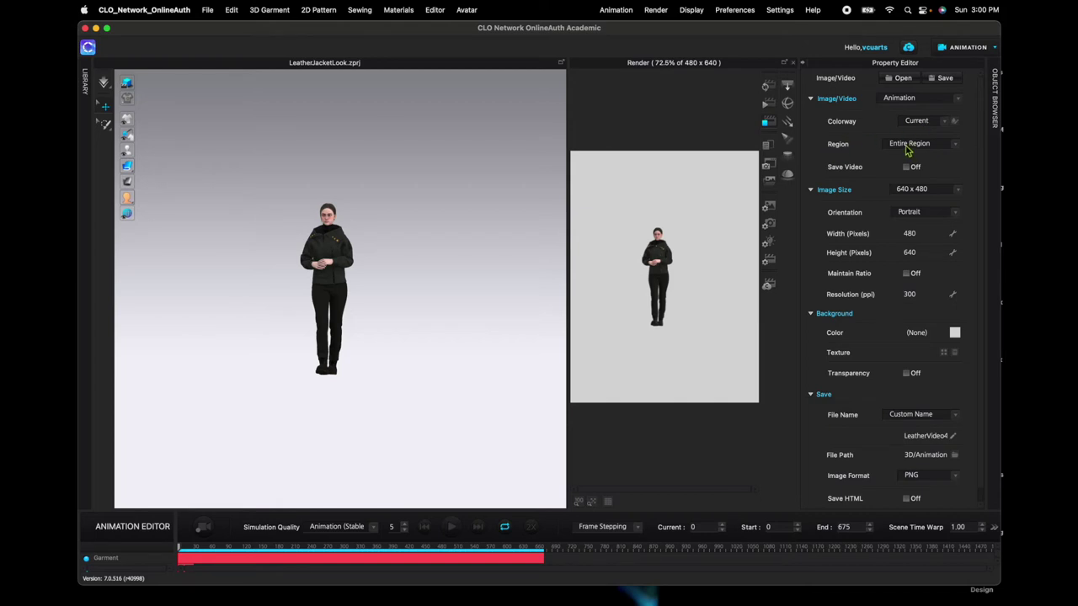
click(954, 148)
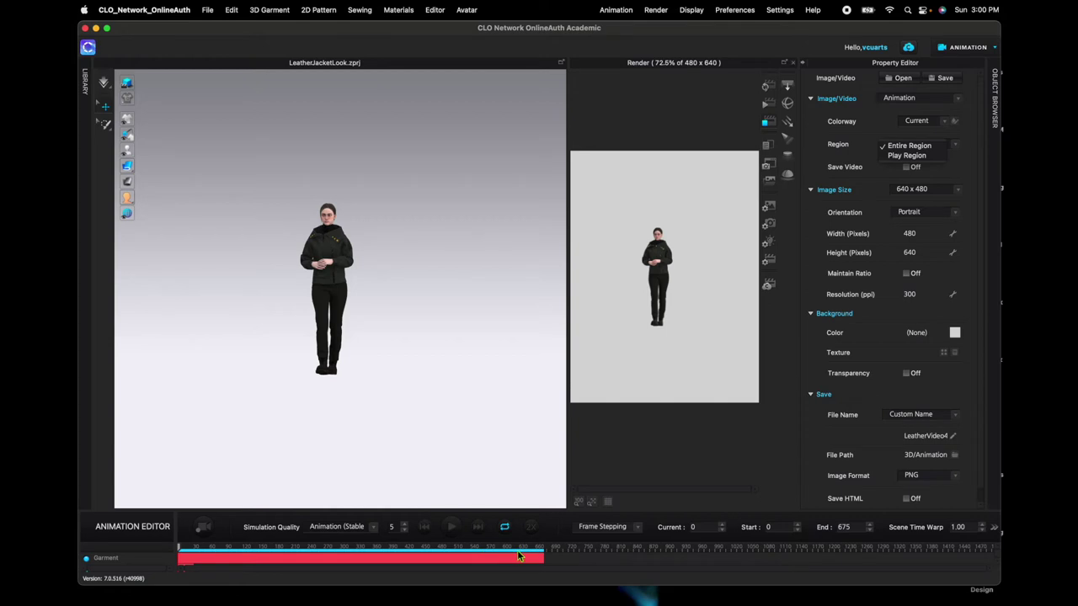
click(922, 157)
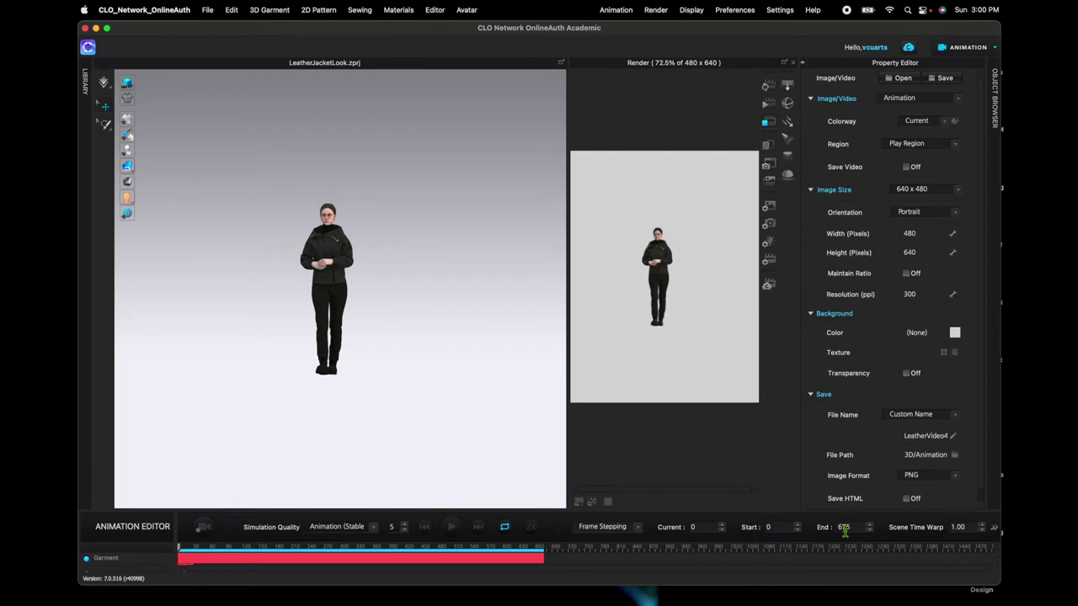
Step: Move the animation to frame 280 and reframe the 3D view so the avatar is centred and seen more from the front
drag(179, 550, 329, 549)
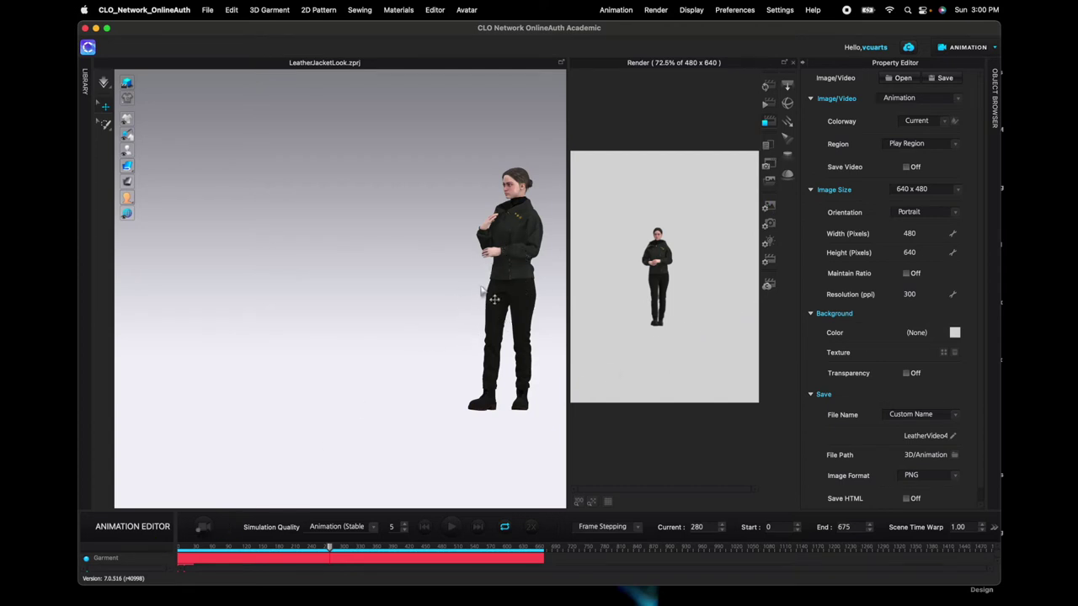
middle_drag(544, 340, 349, 339)
right_drag(356, 320, 407, 325)
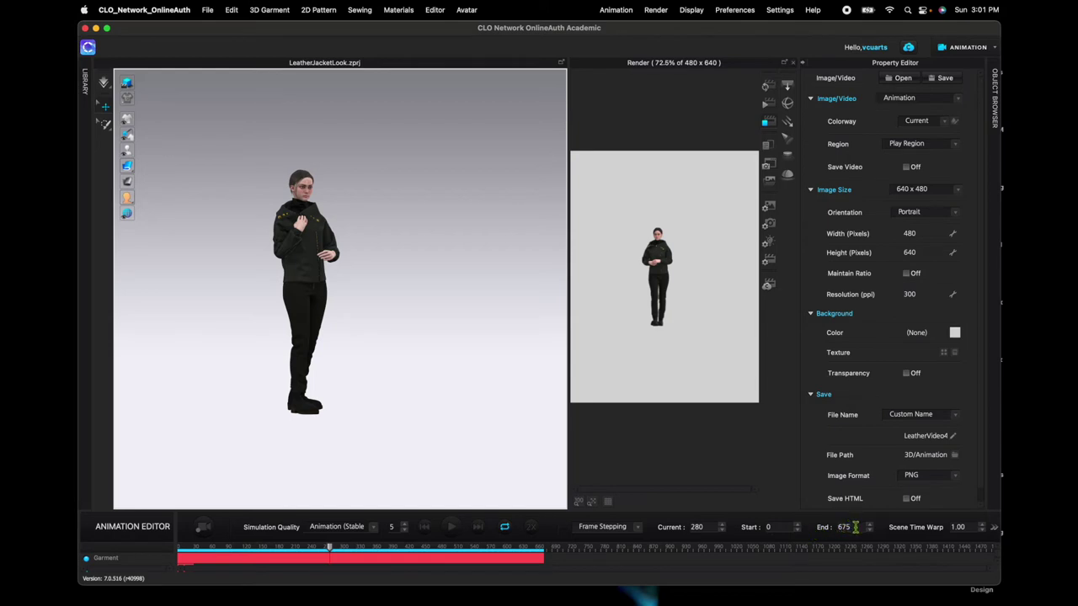
Step: Turn on Save Video and set the image size to 1280 x 720 in Landscape orientation
click(907, 168)
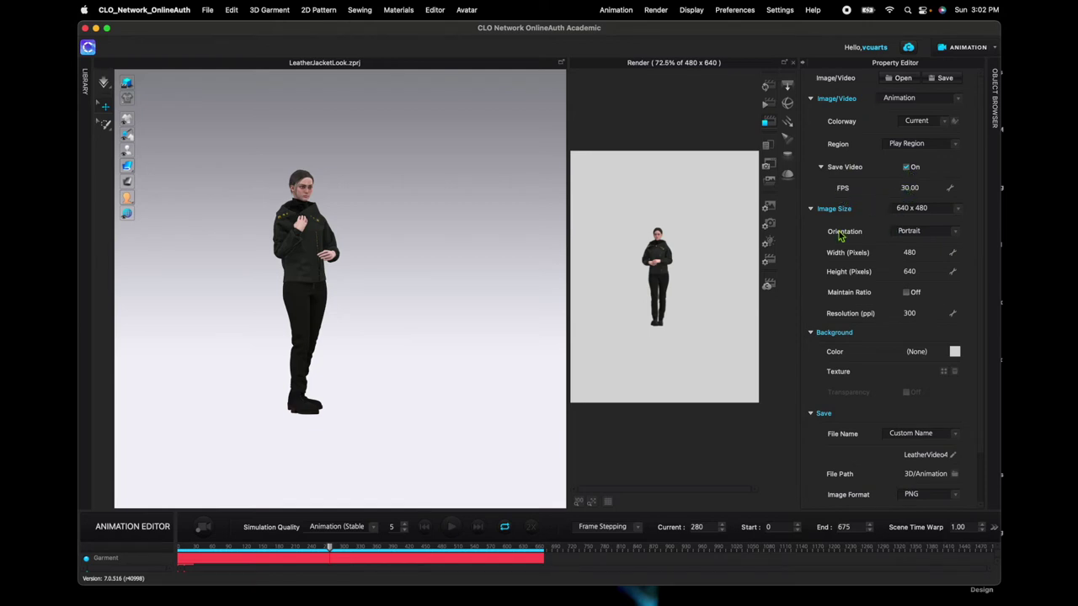
click(959, 215)
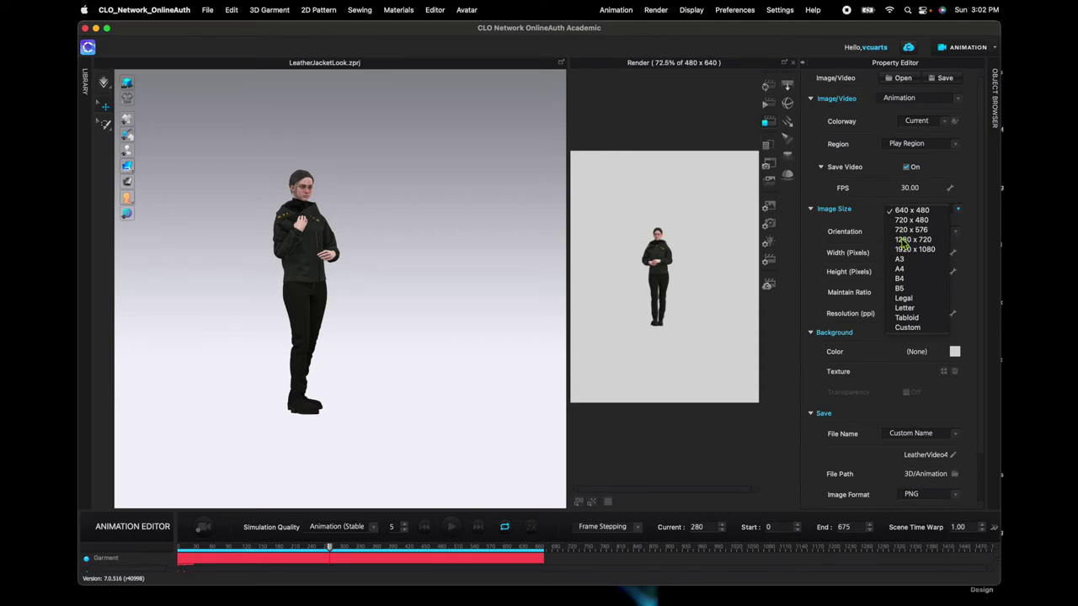
click(902, 241)
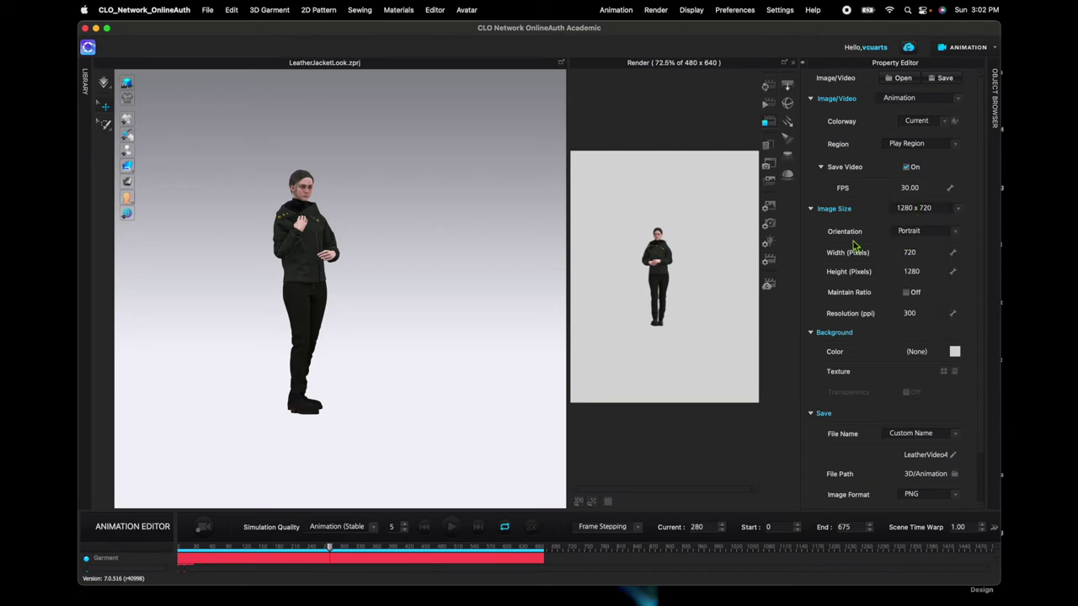
click(959, 236)
click(922, 248)
Step: Render a preview of the current frame and widen the render window to enlarge the image
click(767, 87)
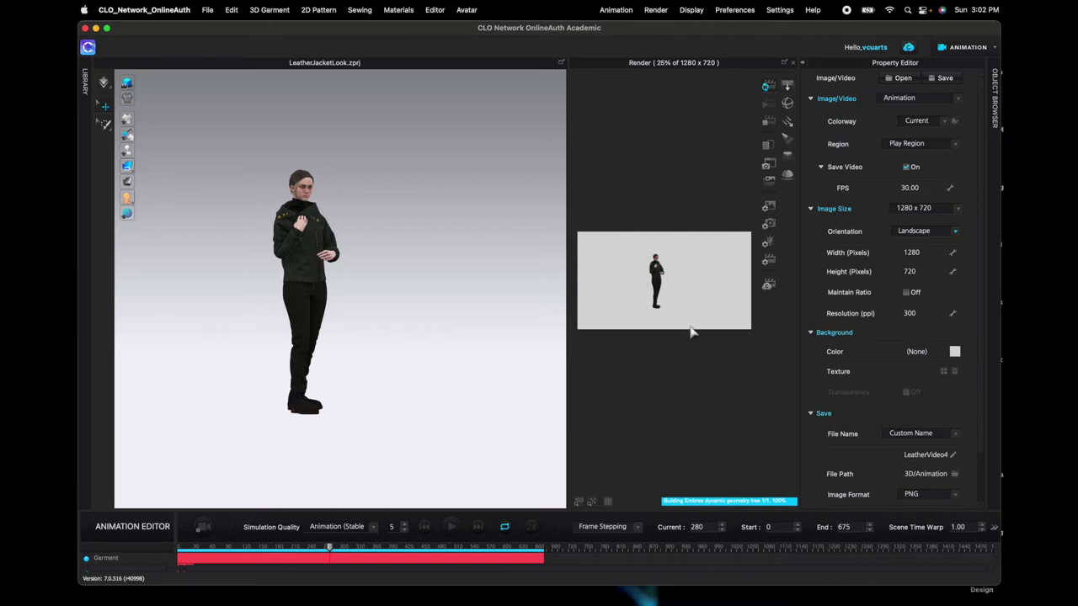
drag(570, 263, 305, 265)
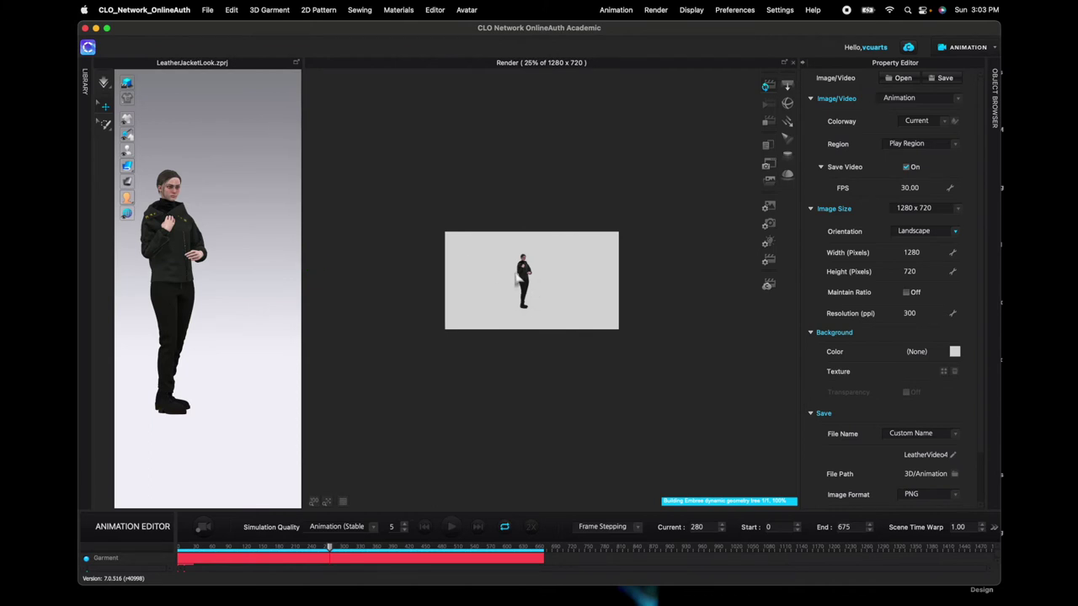
click(766, 87)
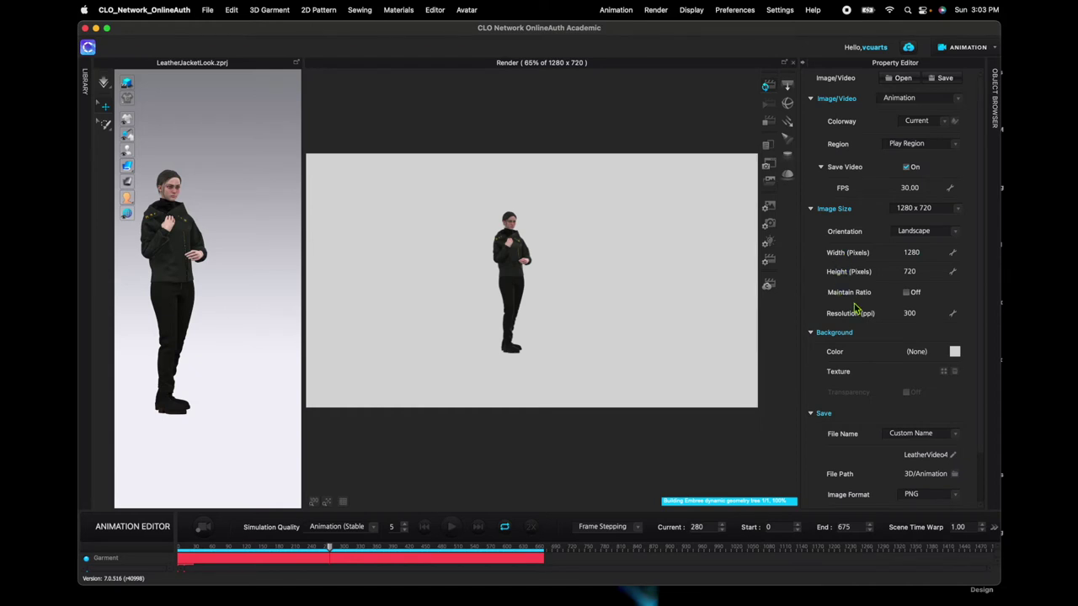
Step: Set the output resolution to 1000 ppi
click(917, 314)
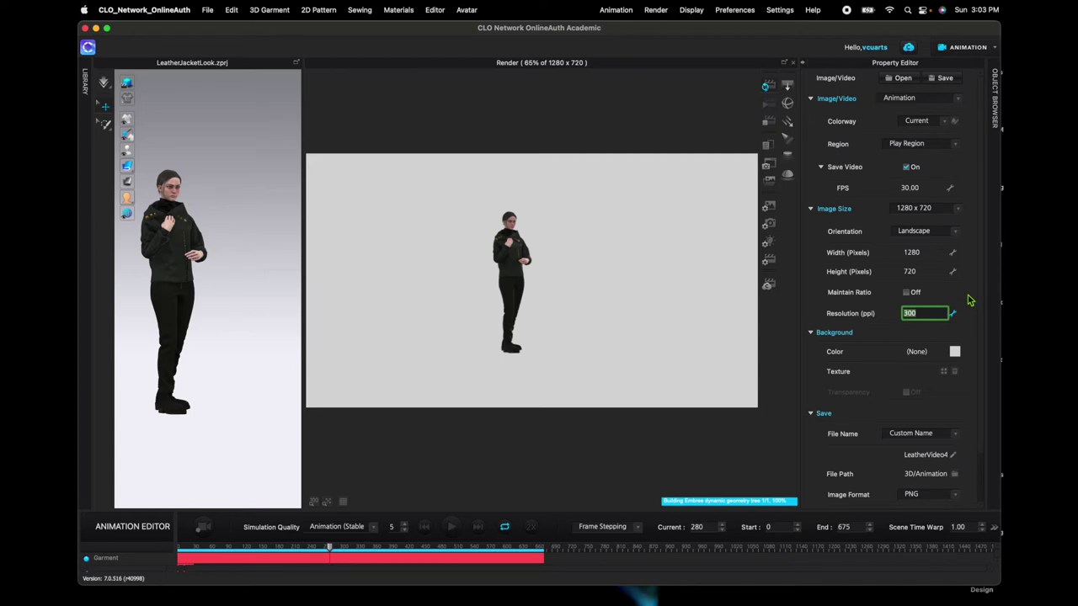
text(1)
key(Return)
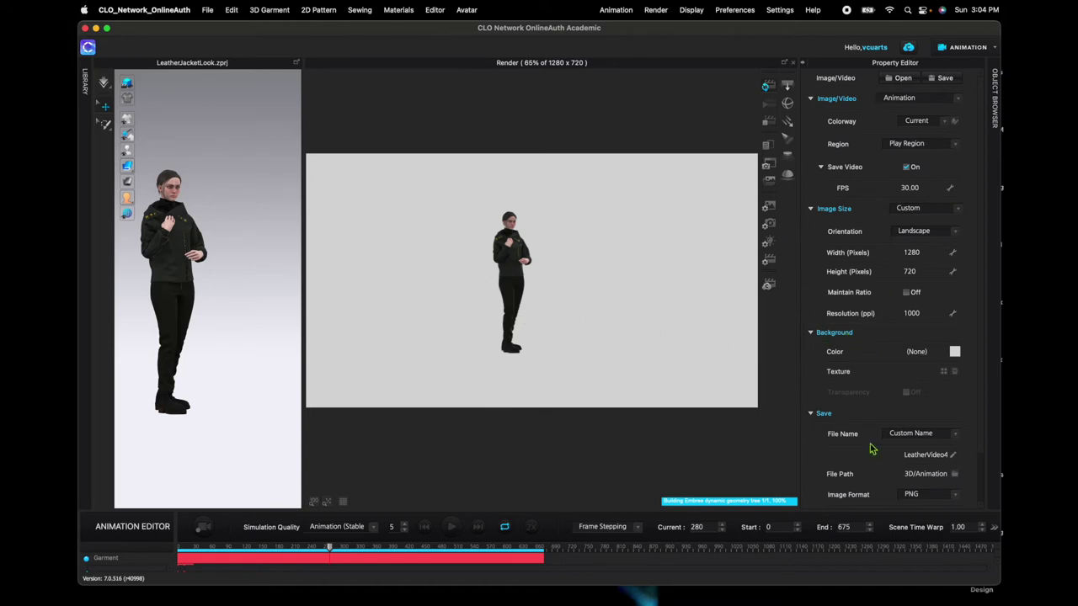
Step: Set the custom file name of the output to LeatherVideo5.1
scroll(847, 457, down, 2)
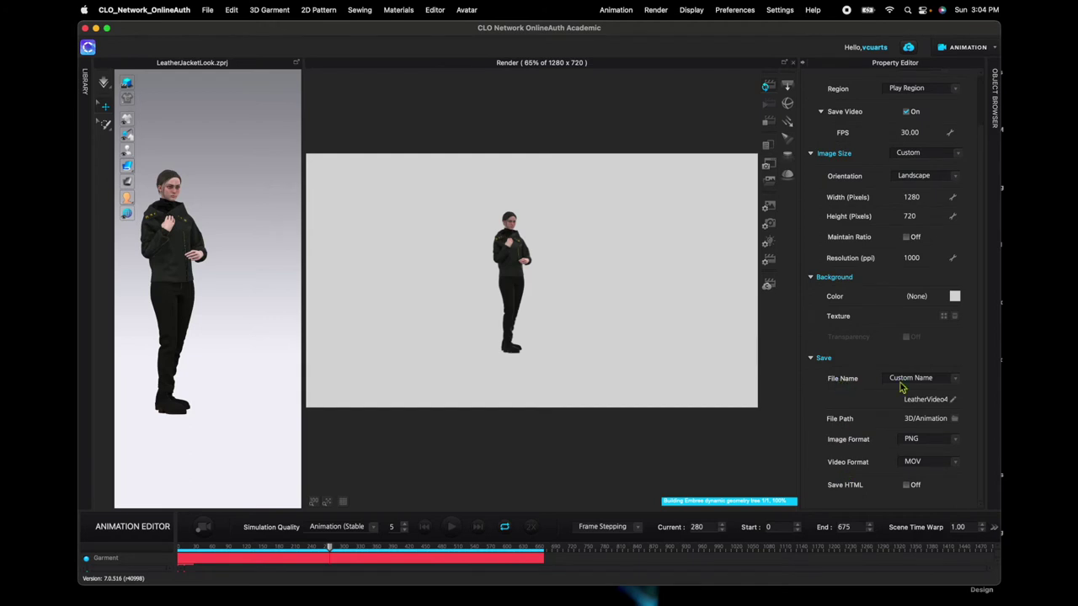
double_click(935, 399)
text(L)
text(eatherVideo5_1)
Step: Start choosing the output file path and browse to the LeatherAnimation folder inside Animation
click(955, 418)
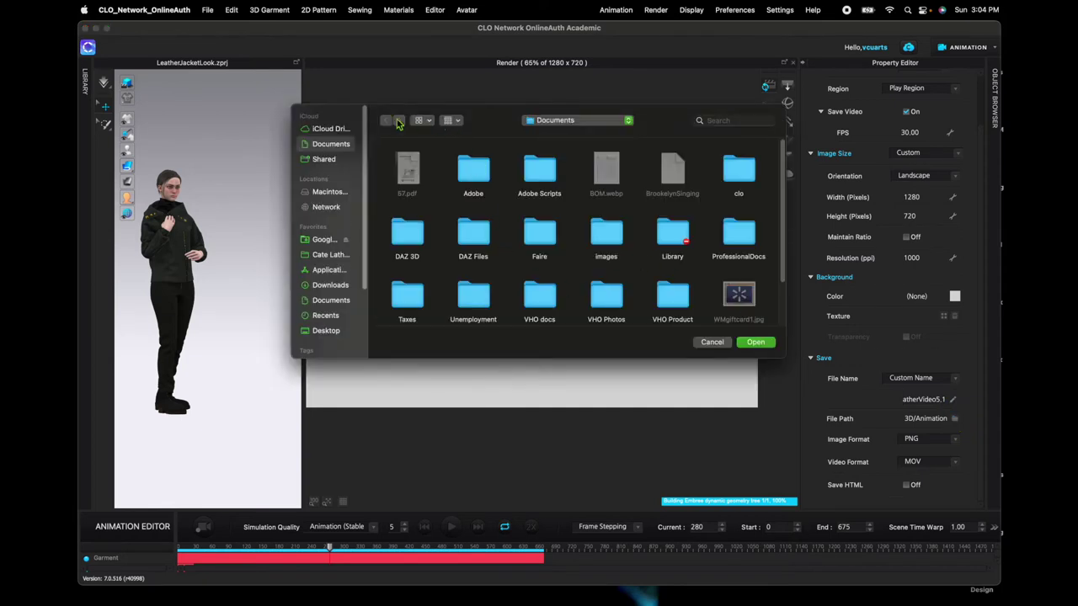
scroll(354, 122, down, 3)
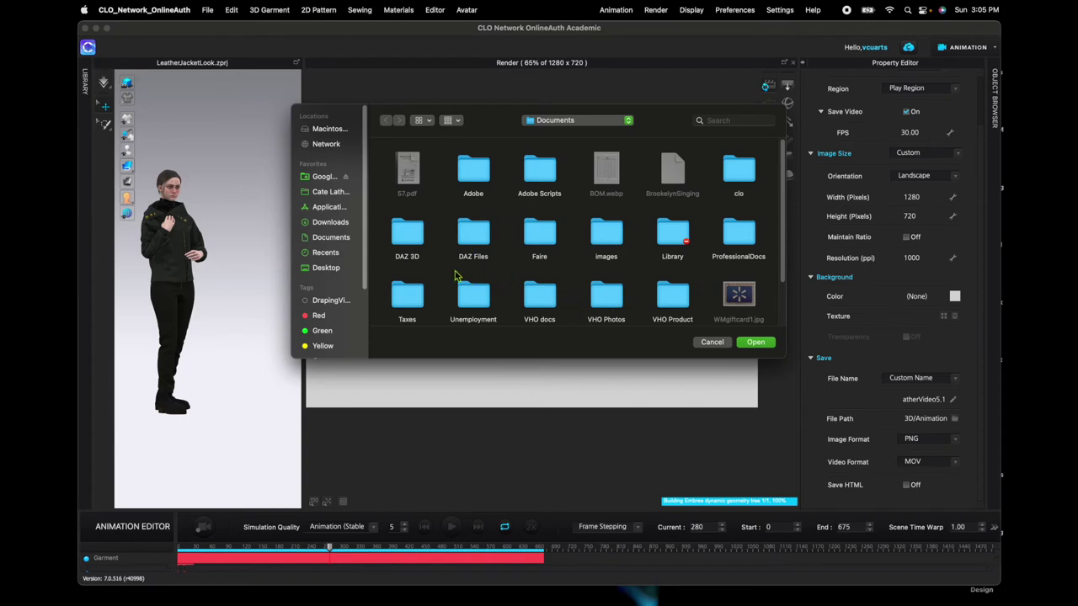
double_click(542, 184)
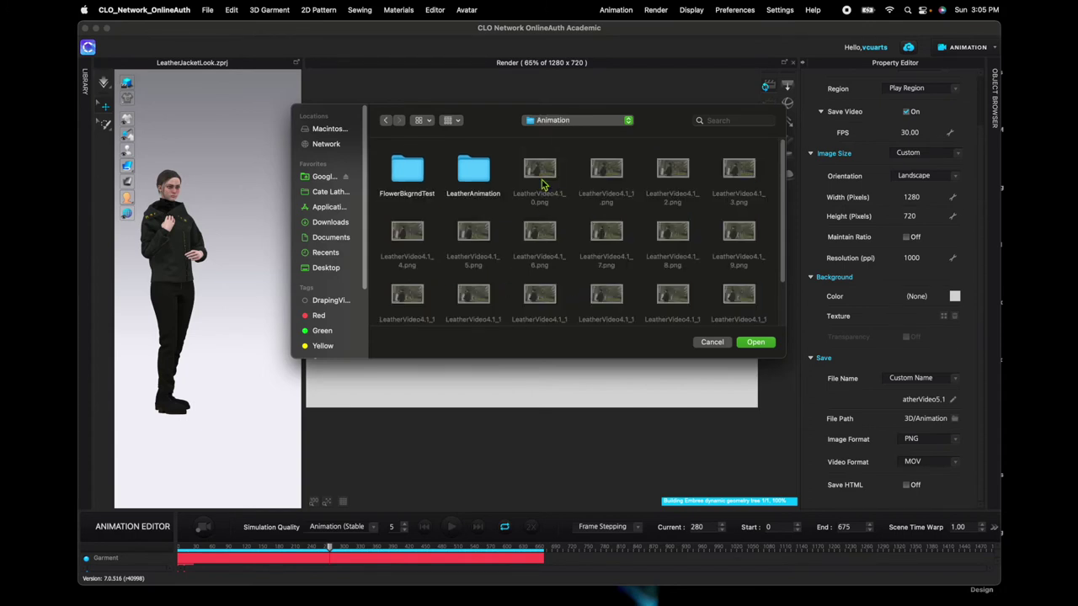
click(472, 174)
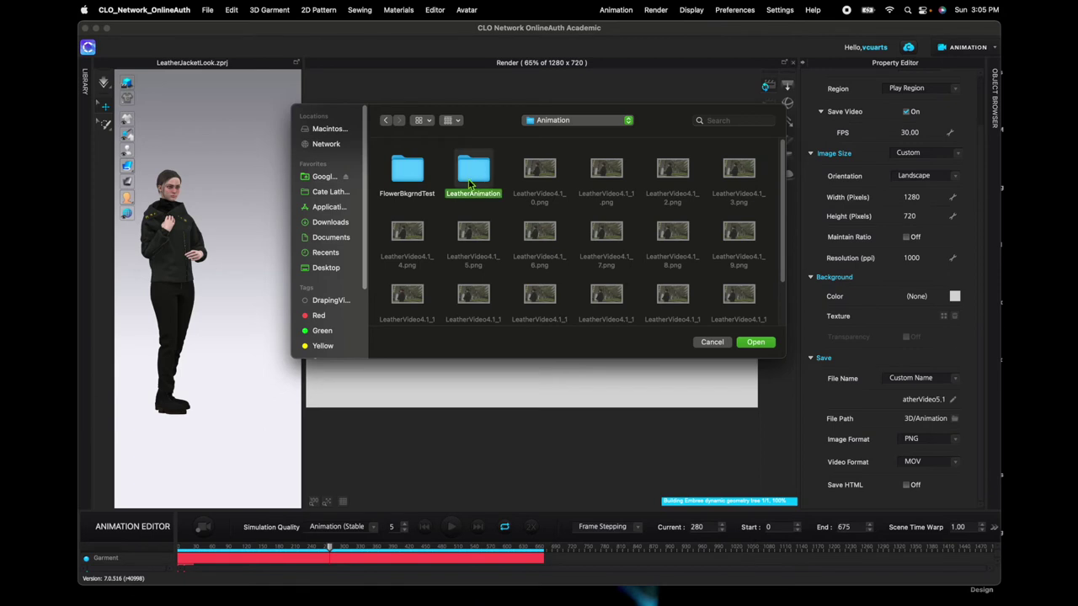
double_click(470, 181)
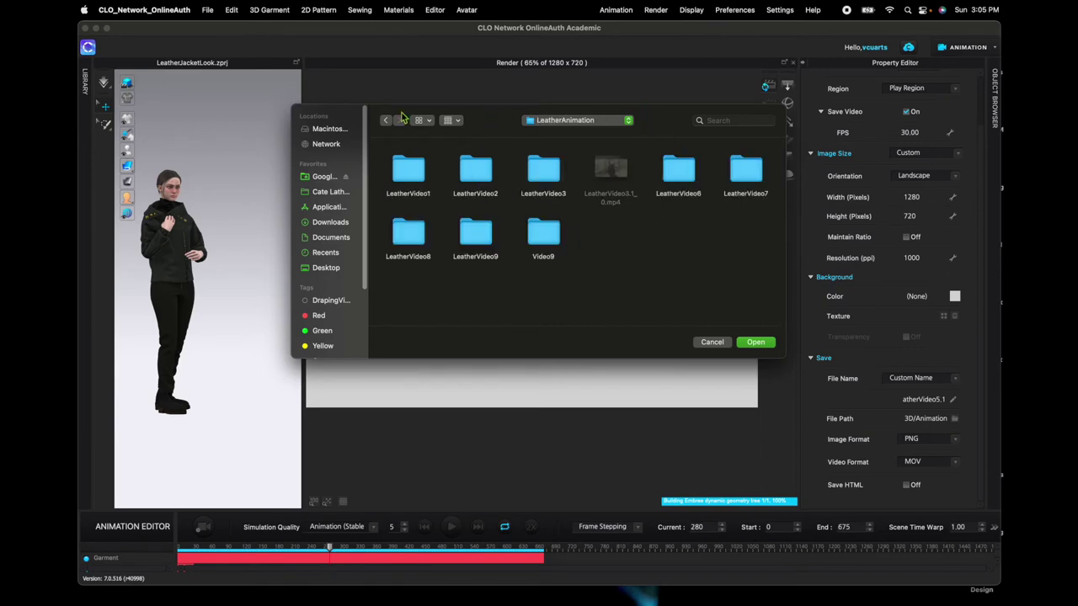
Step: Switch to Finder and go from the Desktop through CLO 3D and Animation into the LeatherAnimation folder
click(233, 10)
click(238, 12)
click(153, 583)
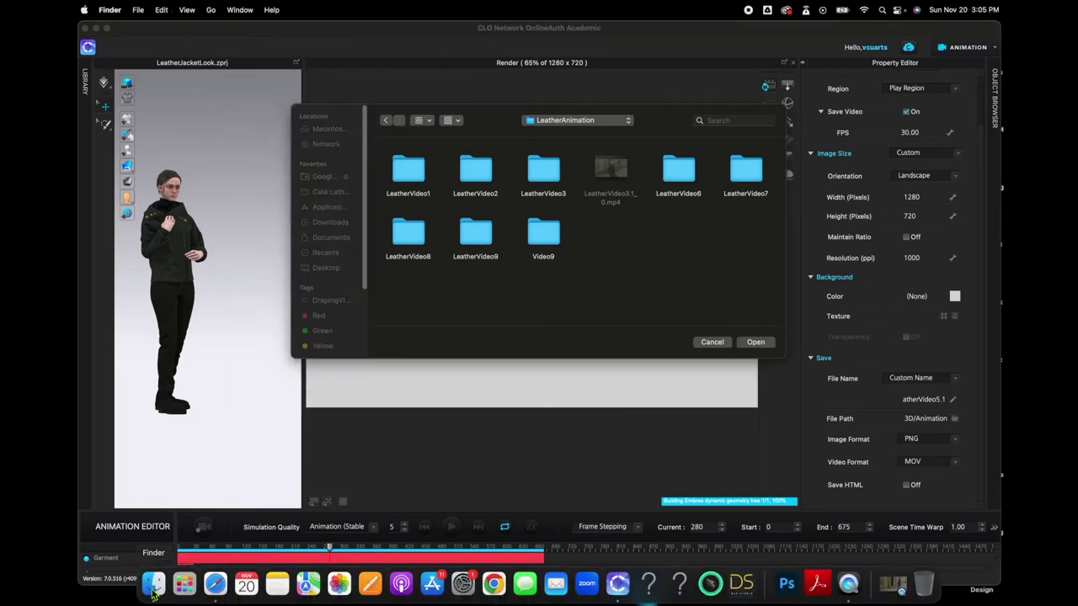
drag(329, 110, 310, 196)
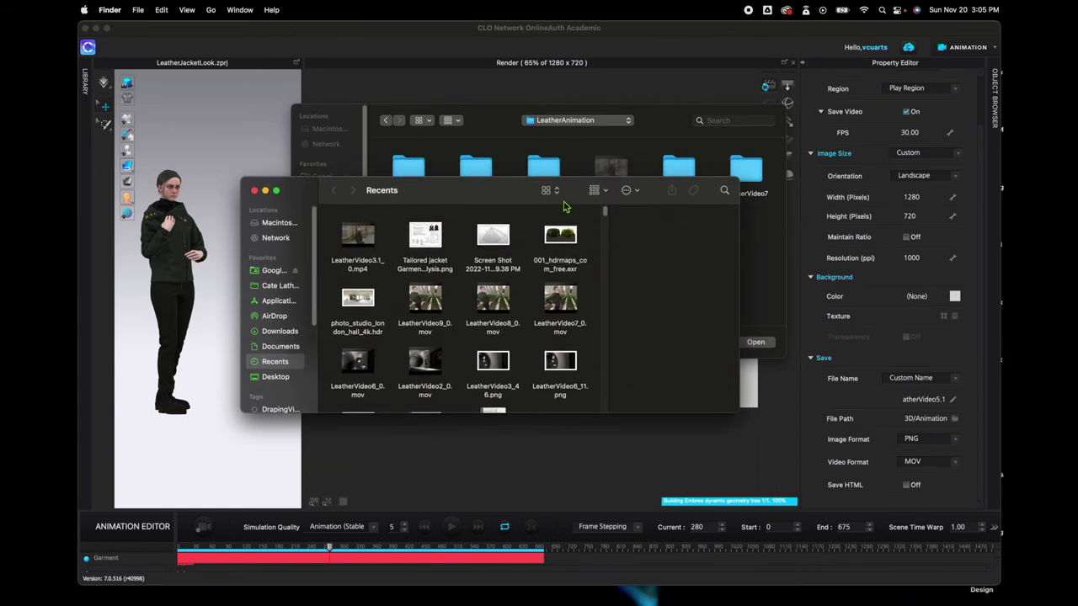
click(276, 376)
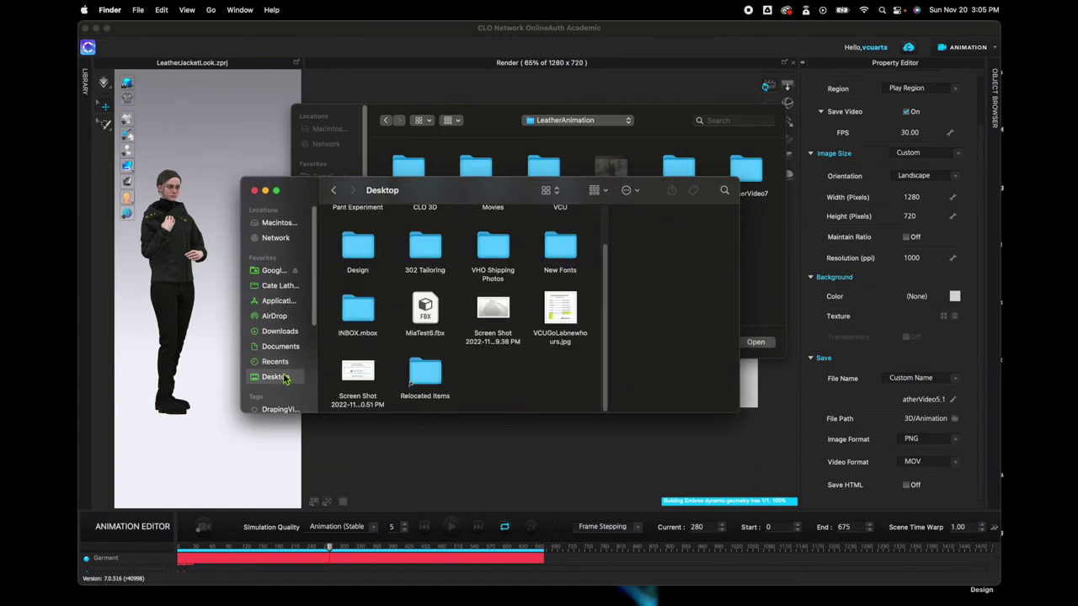
scroll(436, 250, up, 2)
double_click(425, 234)
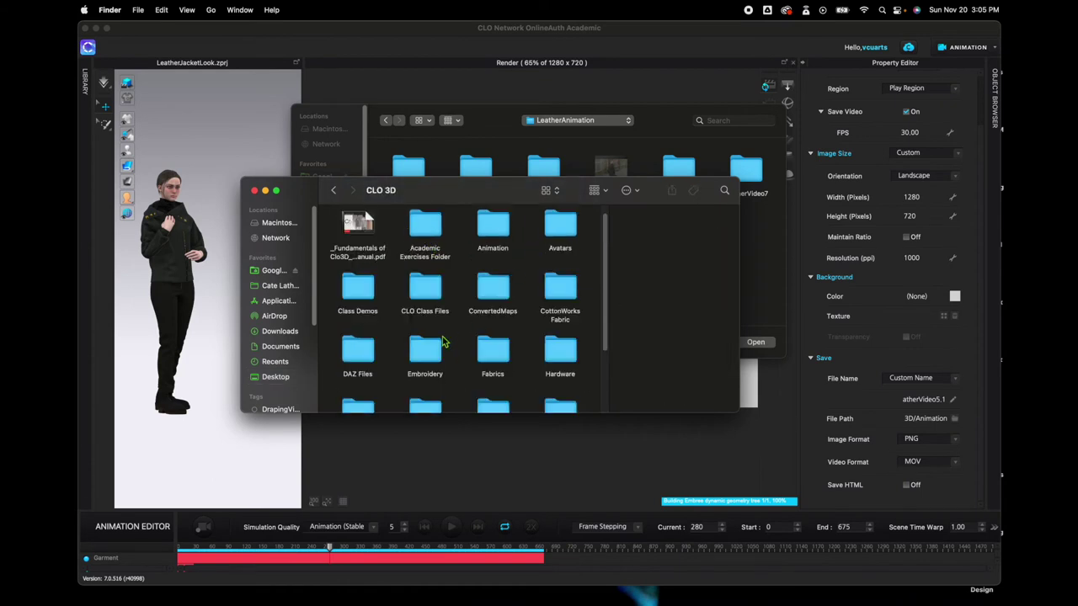
double_click(482, 242)
double_click(414, 233)
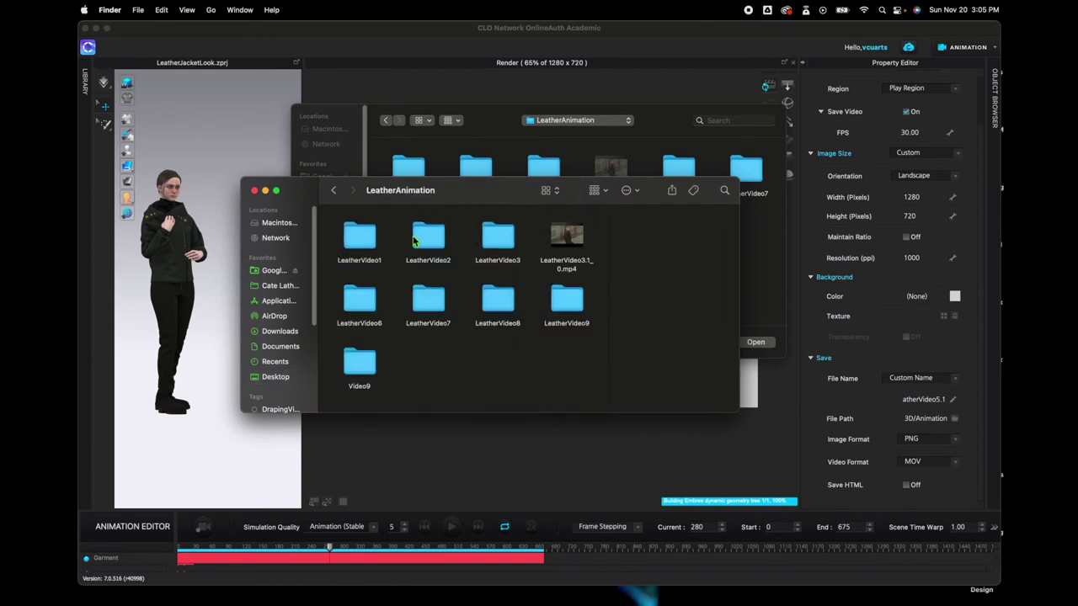
Step: Create a new folder named Video5.1 in the LeatherAnimation folder
click(630, 190)
click(645, 211)
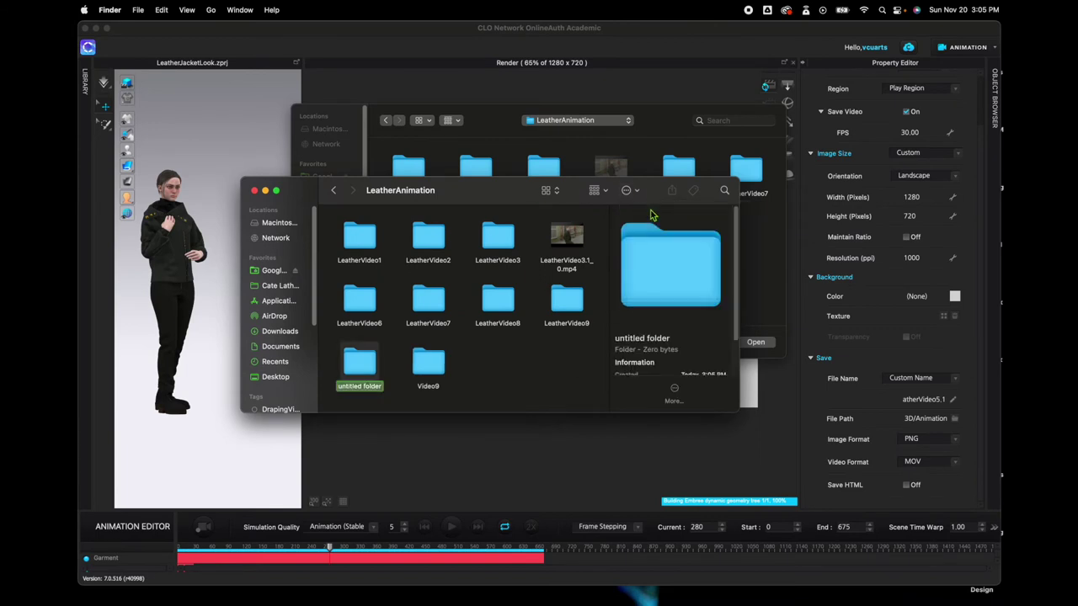
text(Video5.1)
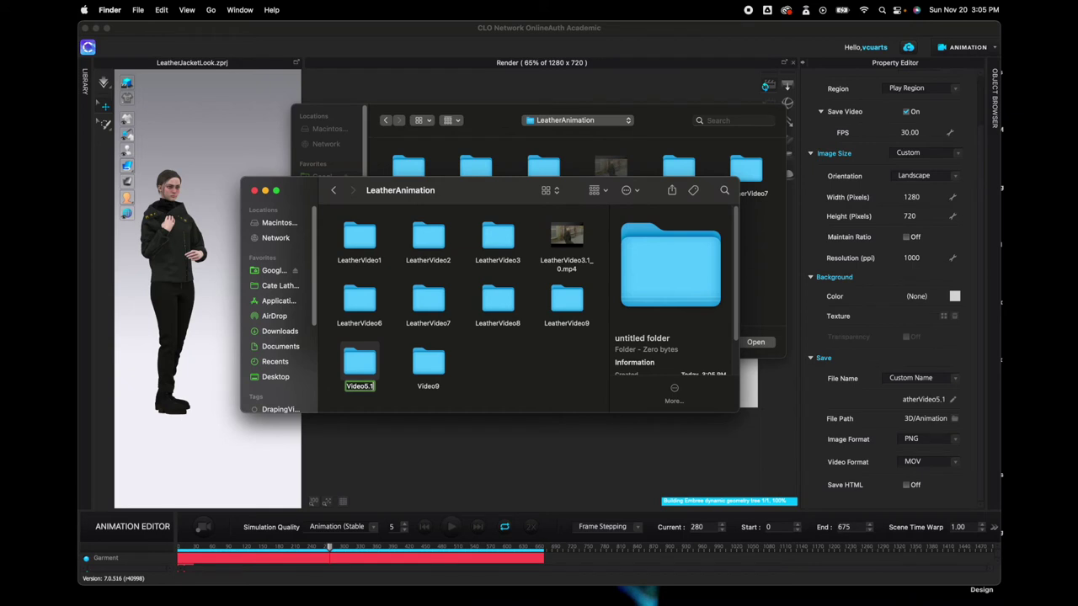
key(Return)
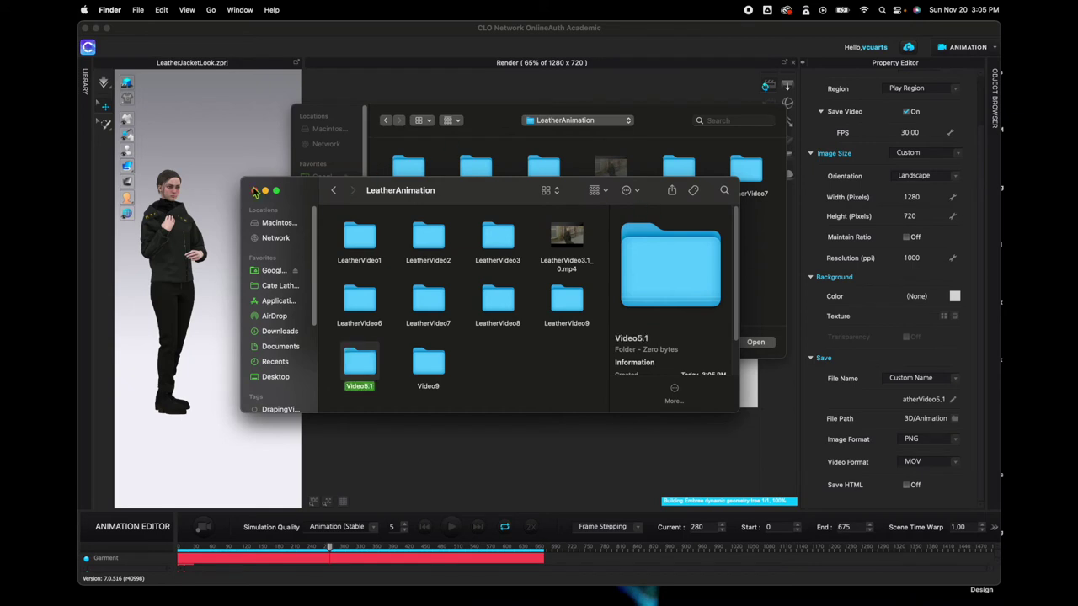
Step: Return to CLO and choose the Video5.1 folder as the output file path
click(374, 125)
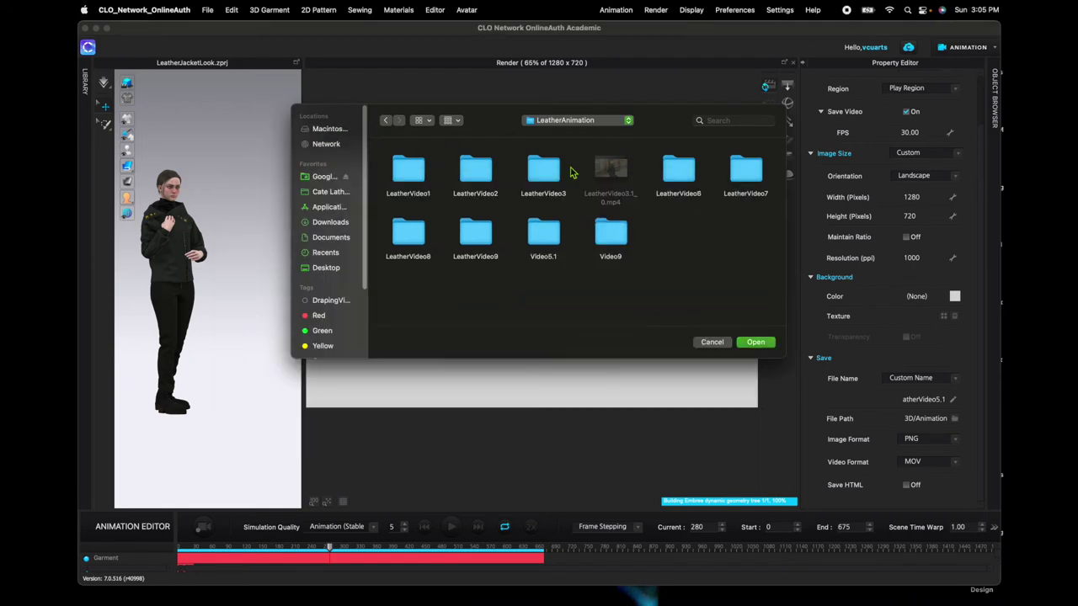
double_click(541, 242)
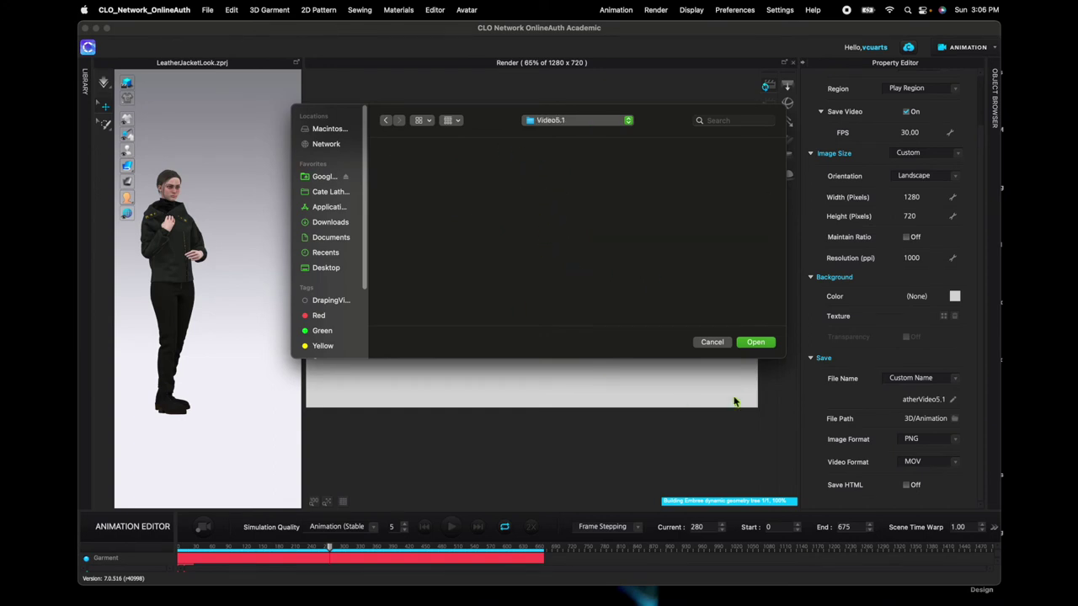
click(756, 343)
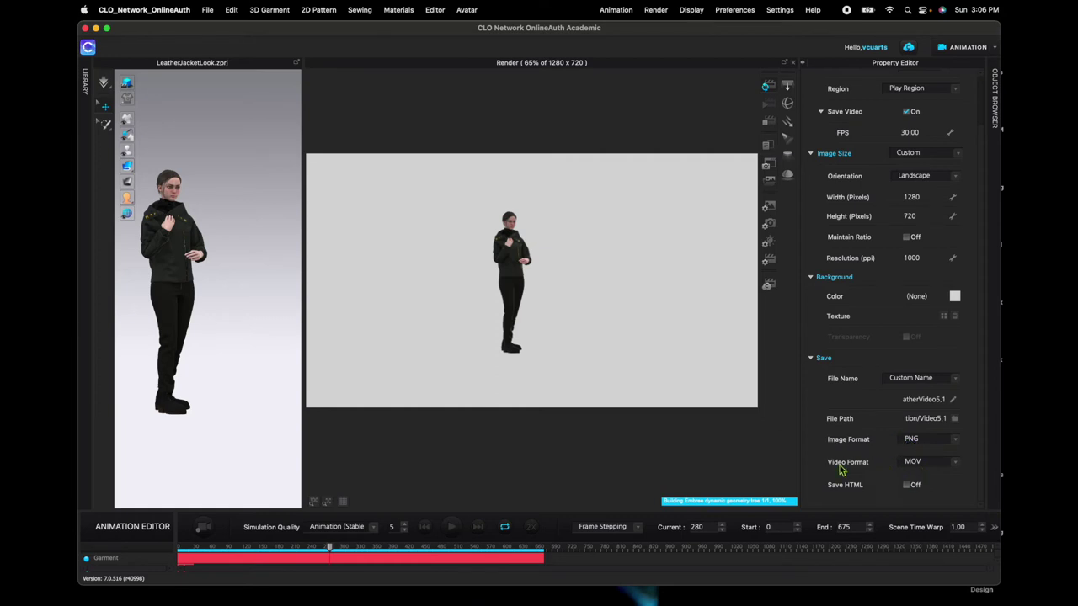
Step: Open the video format options for the saved animation
click(955, 465)
click(955, 485)
scroll(802, 240, up, 3)
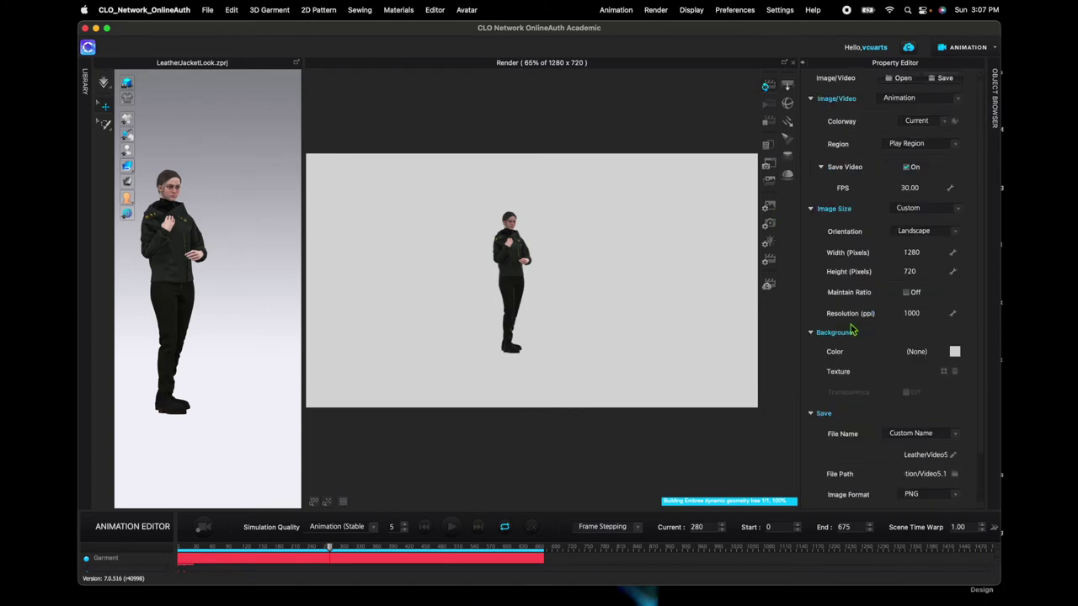
Step: Load a street environment map for the dome light from the Desktop's CLO 3D folder and show it as the render background
click(770, 244)
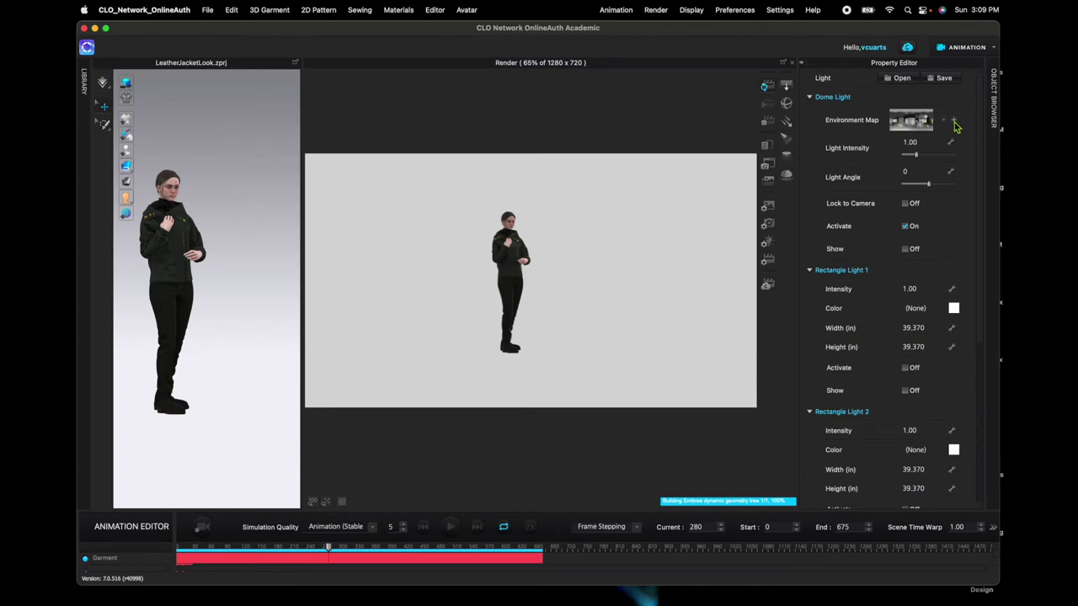
click(954, 122)
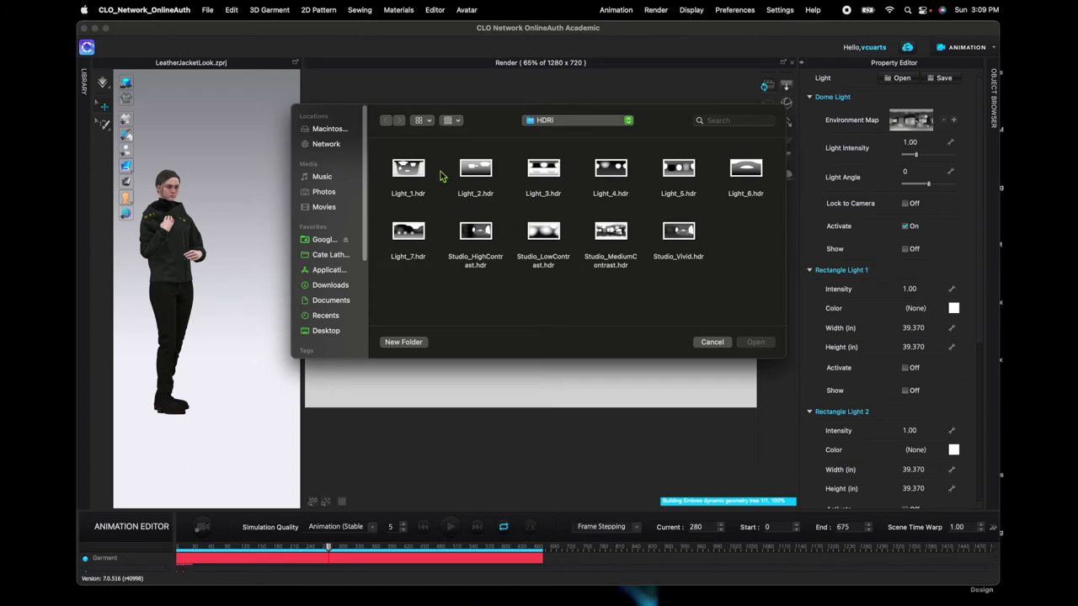
click(326, 332)
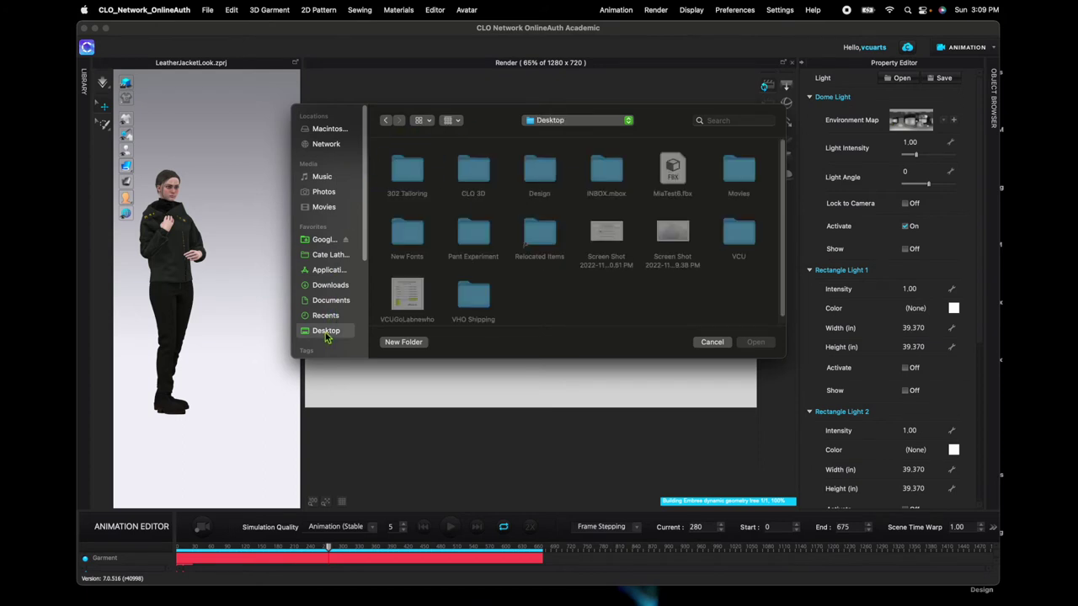
double_click(473, 171)
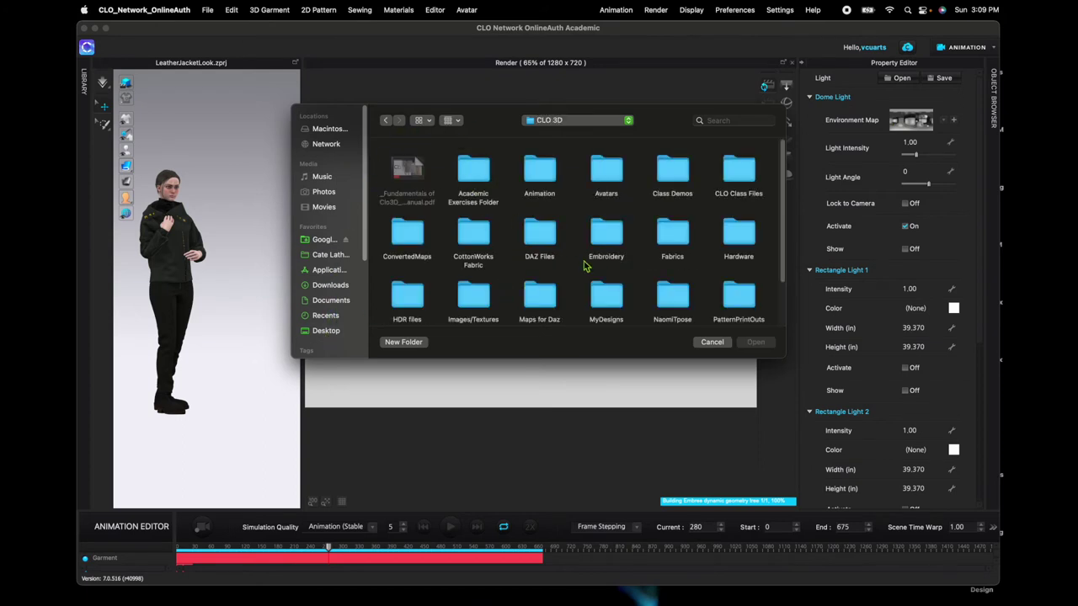
key(Escape)
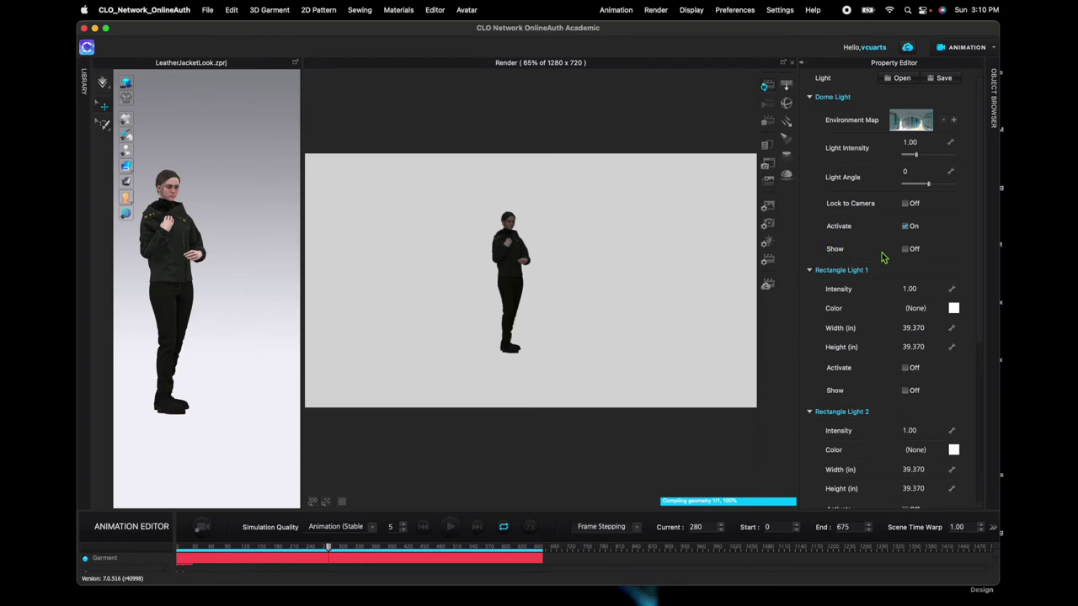
click(907, 249)
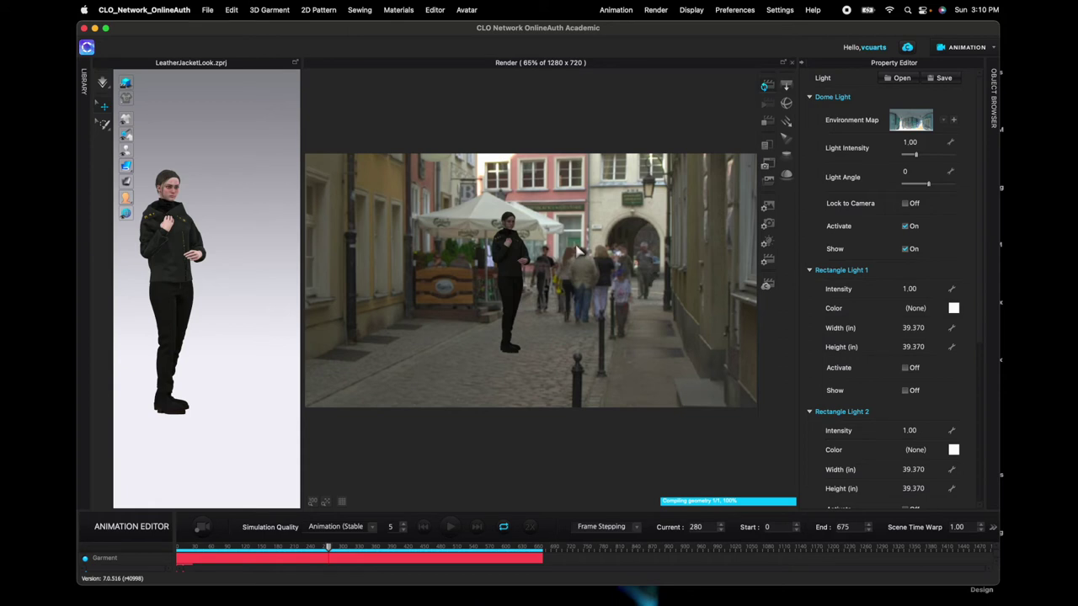
Step: Set the render camera's field of view to 36
click(769, 226)
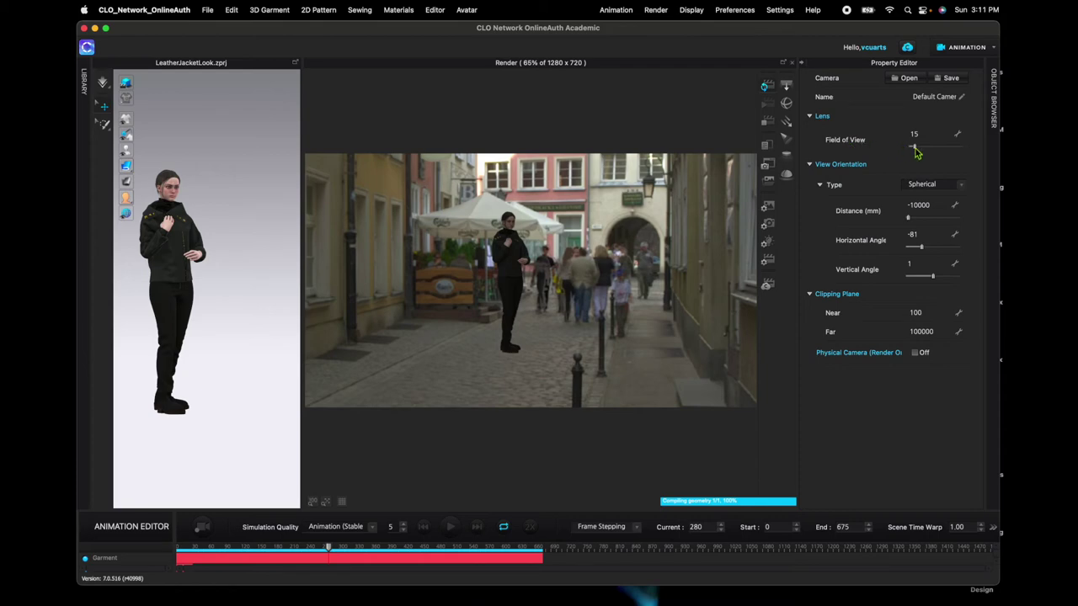
drag(916, 150, 922, 152)
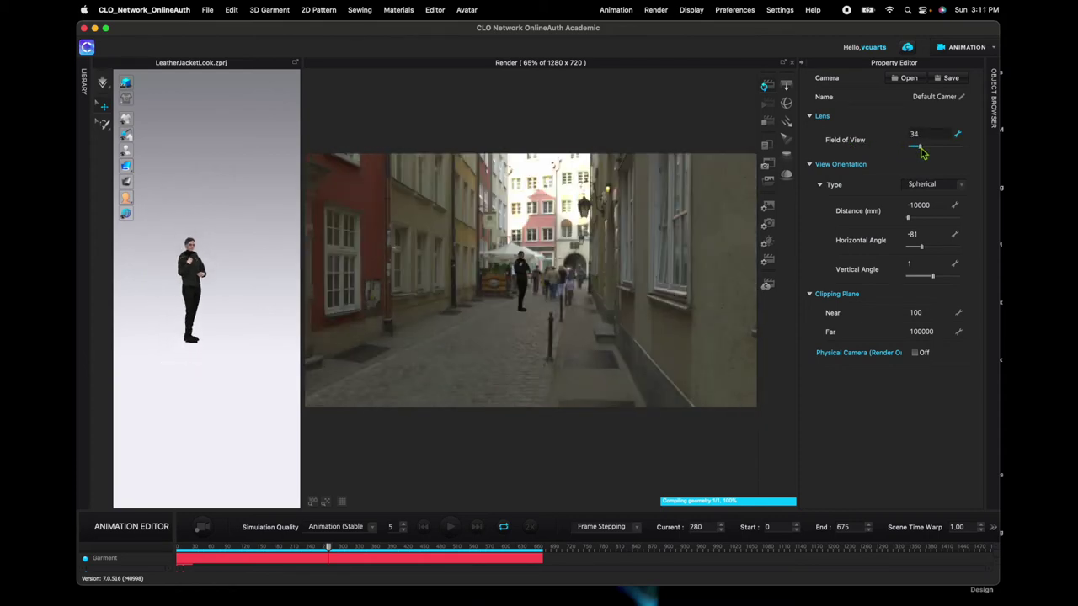
drag(923, 151, 924, 152)
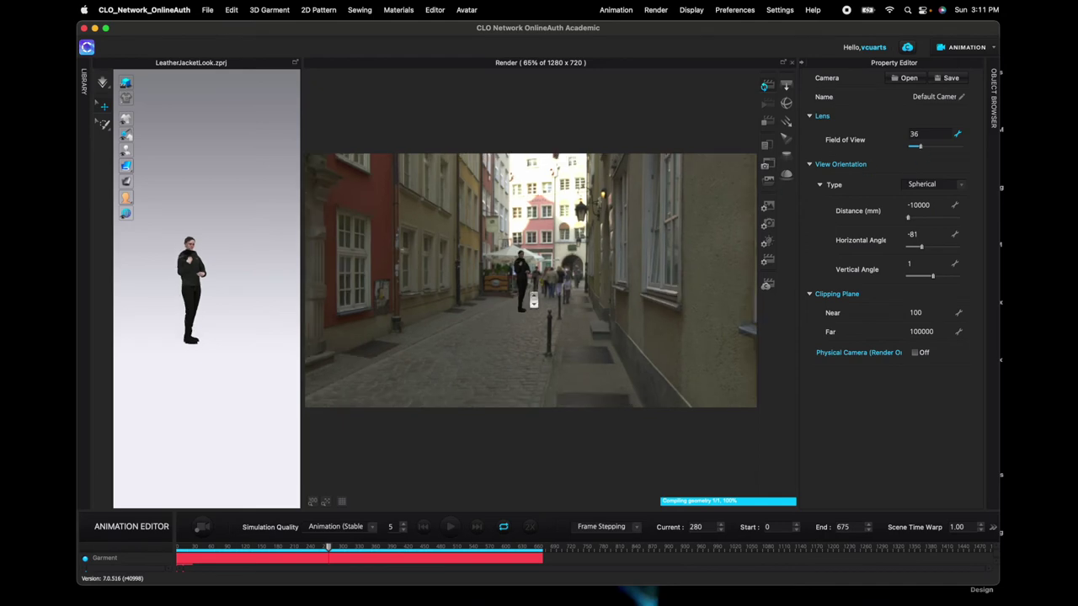
Step: Reframe the avatar in the render so she stands larger and closer, beside the red building on the street
scroll(530, 297, up, 5)
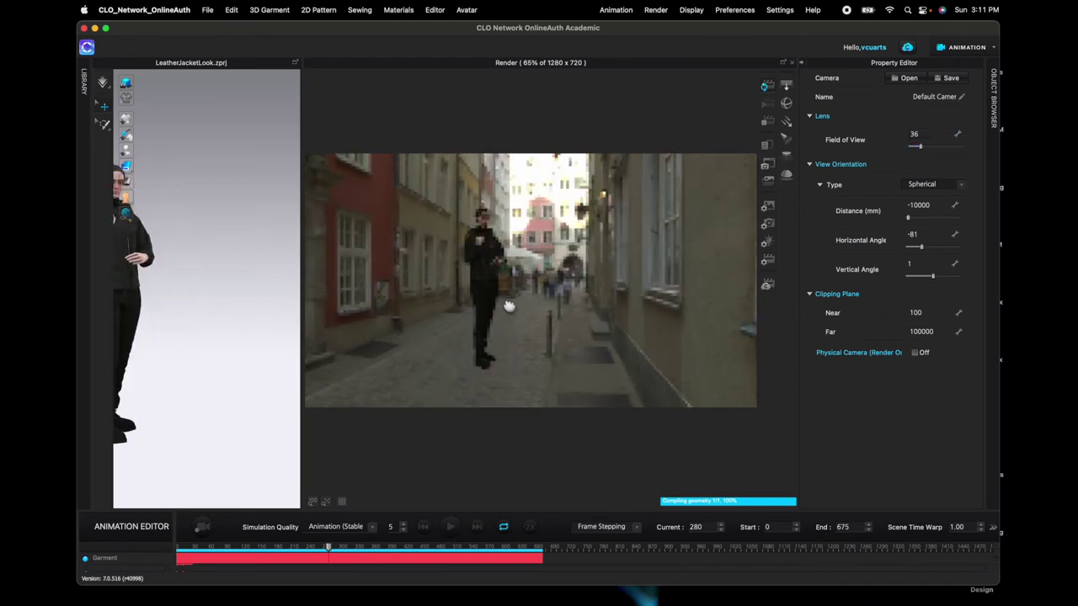
middle_drag(509, 306, 556, 300)
scroll(556, 301, down, 3)
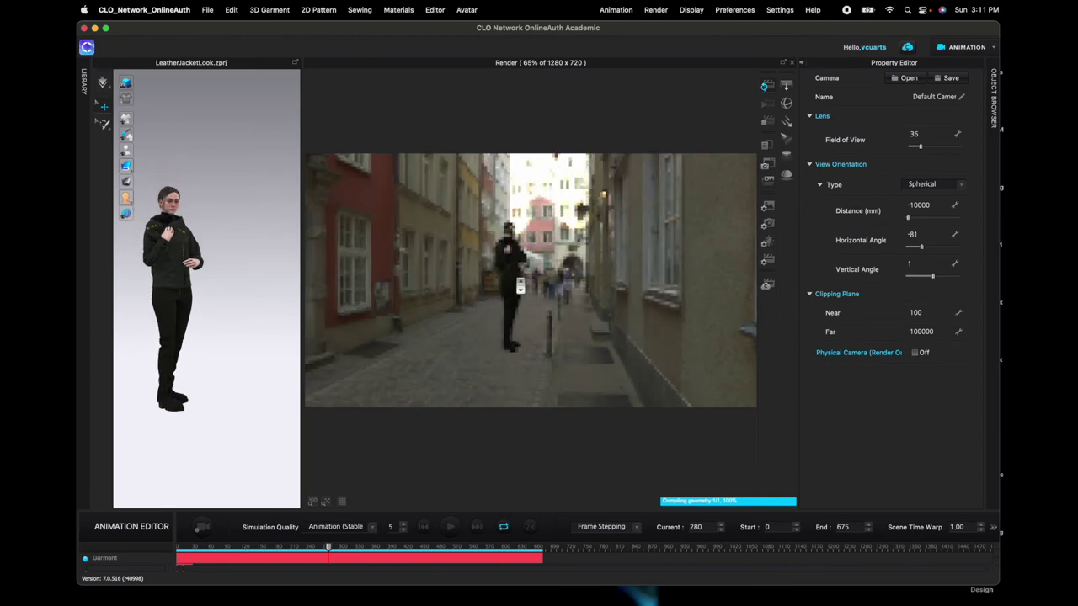
scroll(520, 286, up, 2)
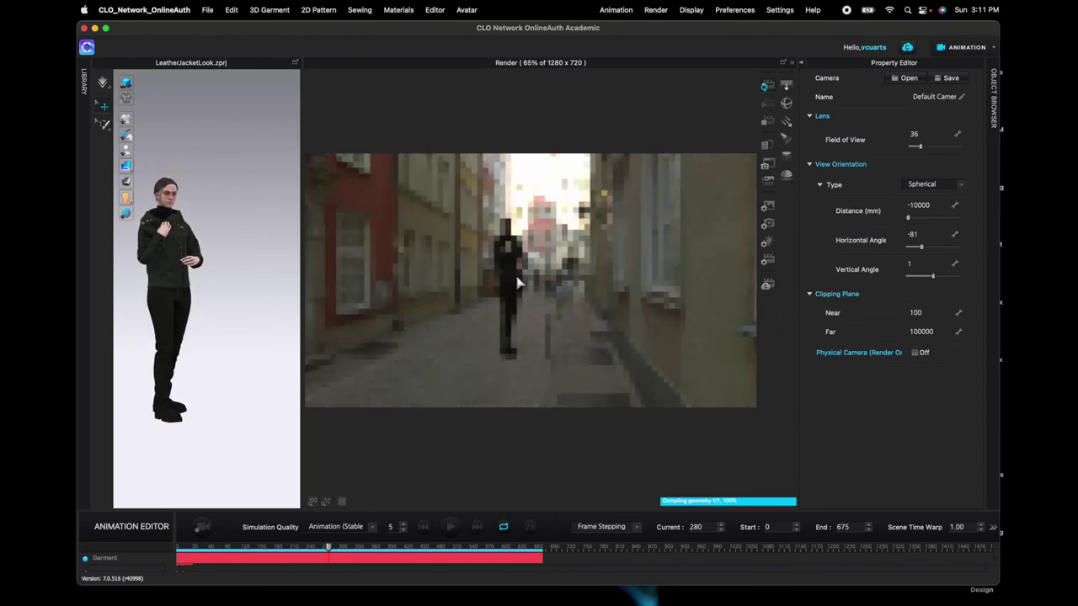
scroll(515, 280, up, 2)
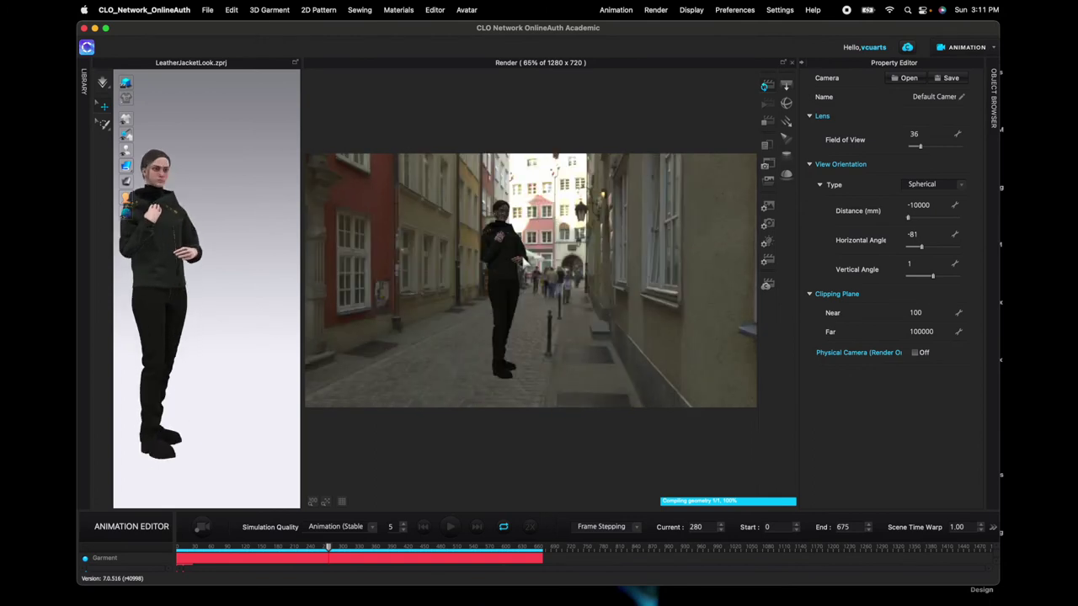
scroll(517, 271, down, 3)
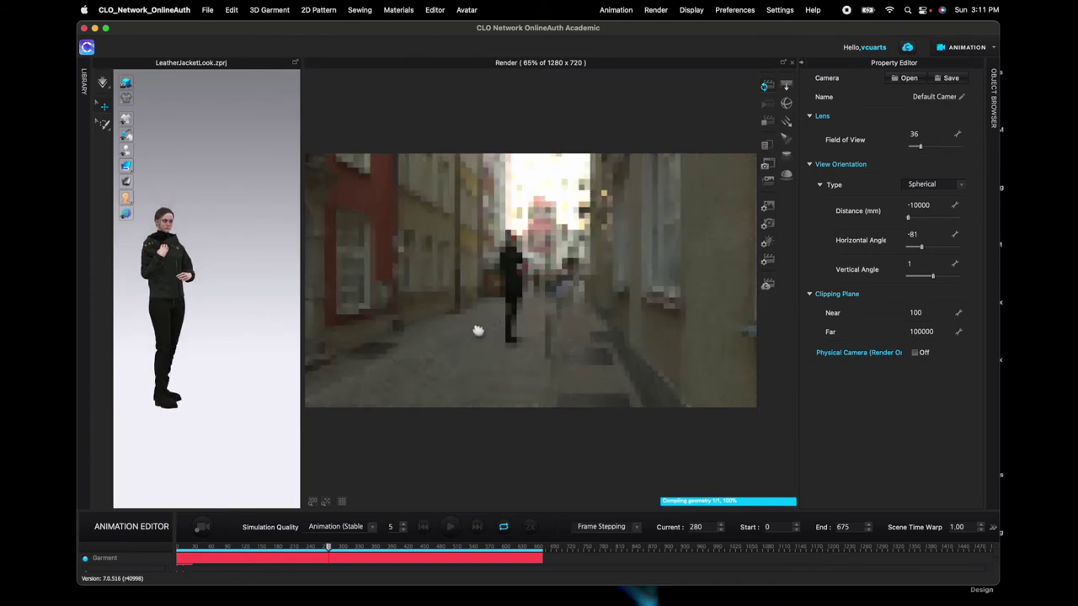
middle_drag(477, 331, 436, 340)
scroll(482, 284, up, 2)
scroll(495, 313, up, 3)
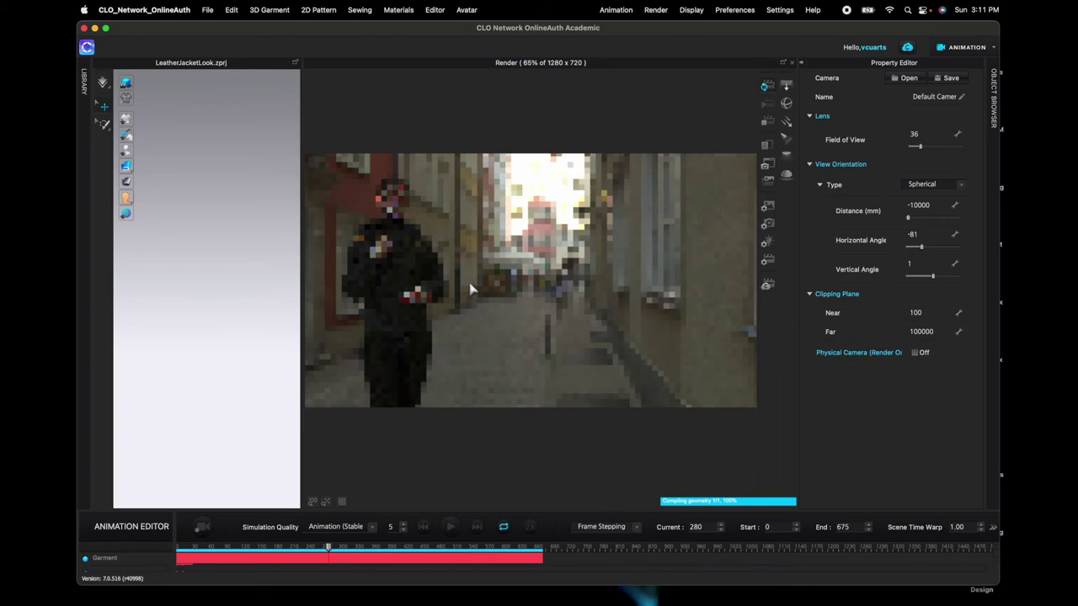
Step: Raise the dome light intensity to 2.24, stopping and restarting the interactive render in between
click(767, 244)
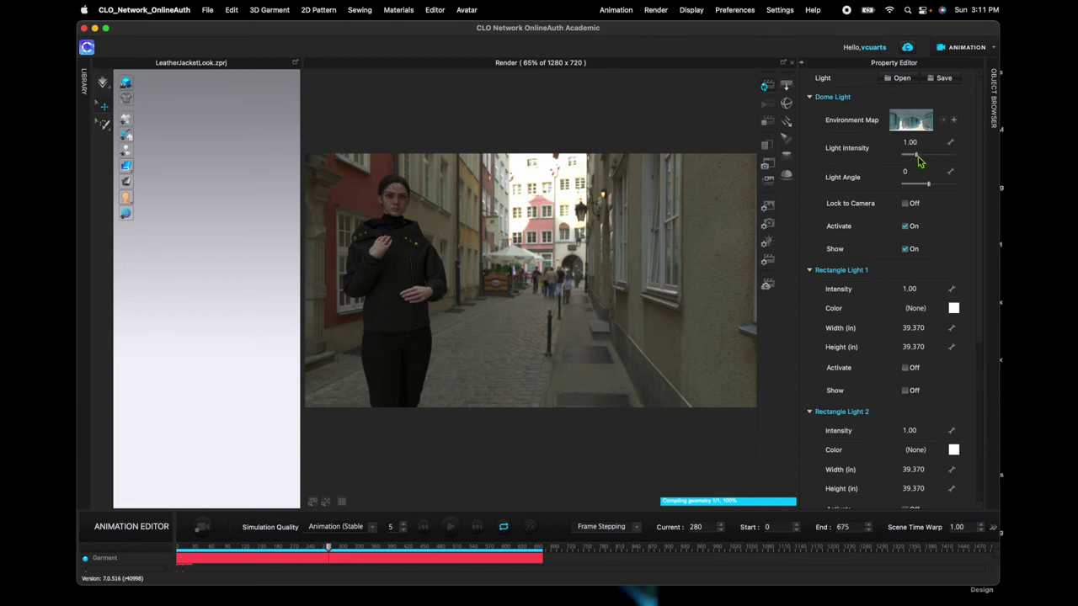
drag(917, 159, 923, 160)
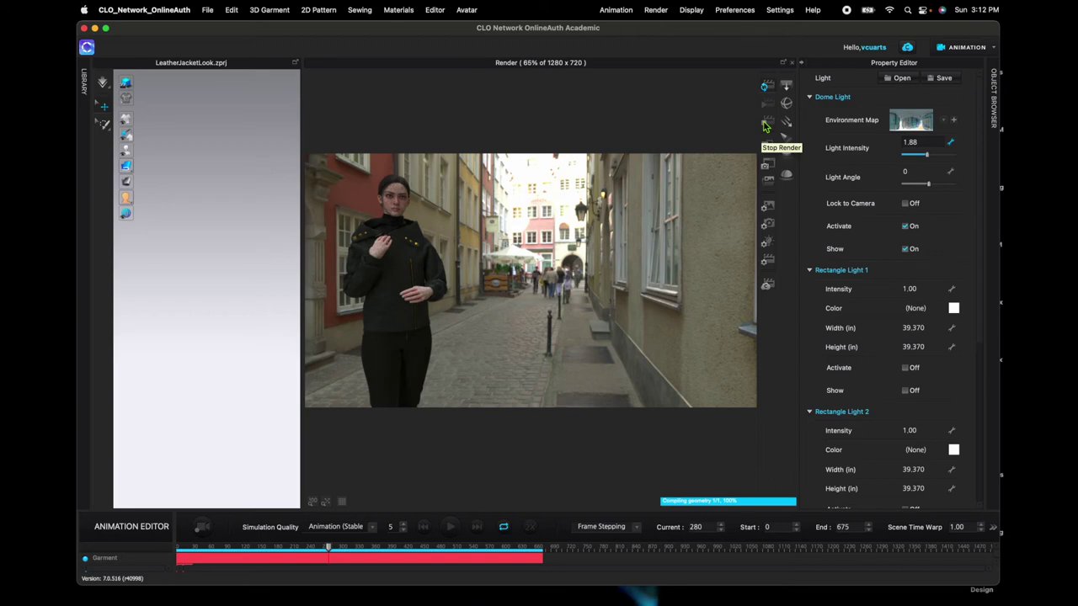
click(765, 126)
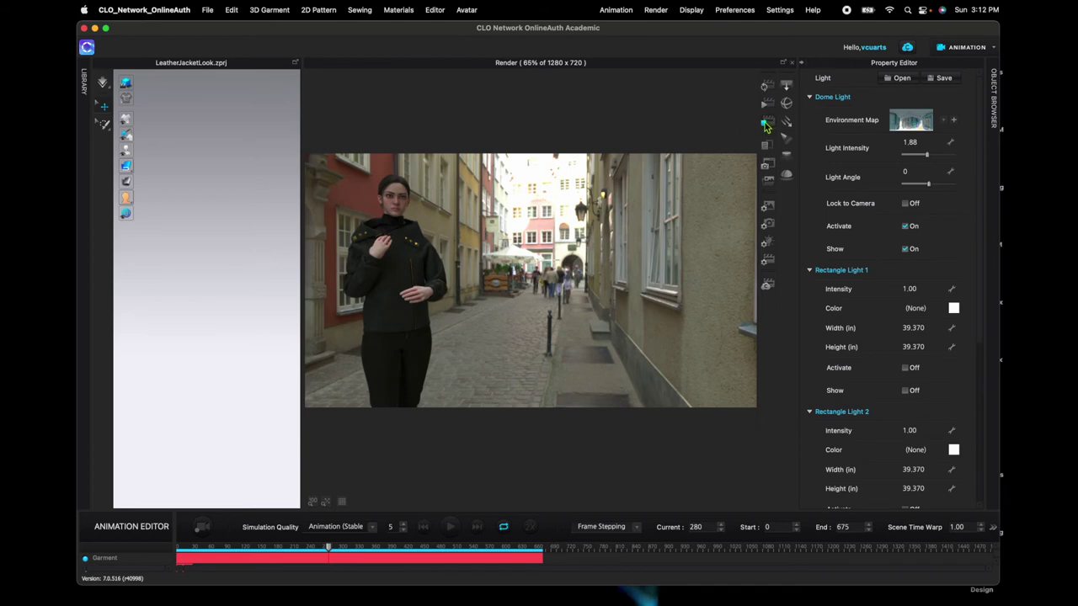
click(764, 87)
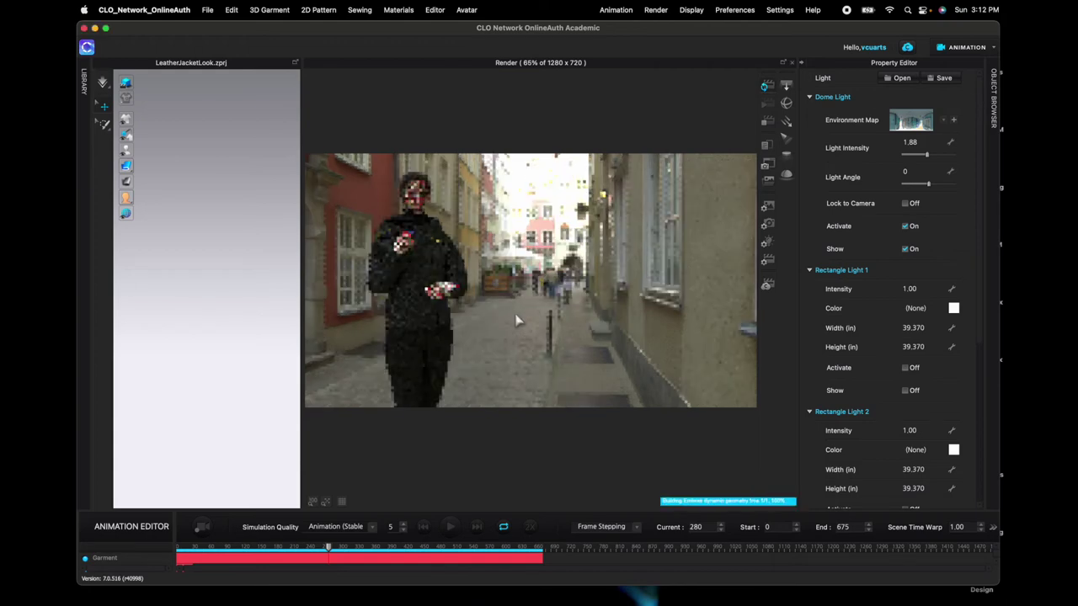
drag(926, 155, 935, 160)
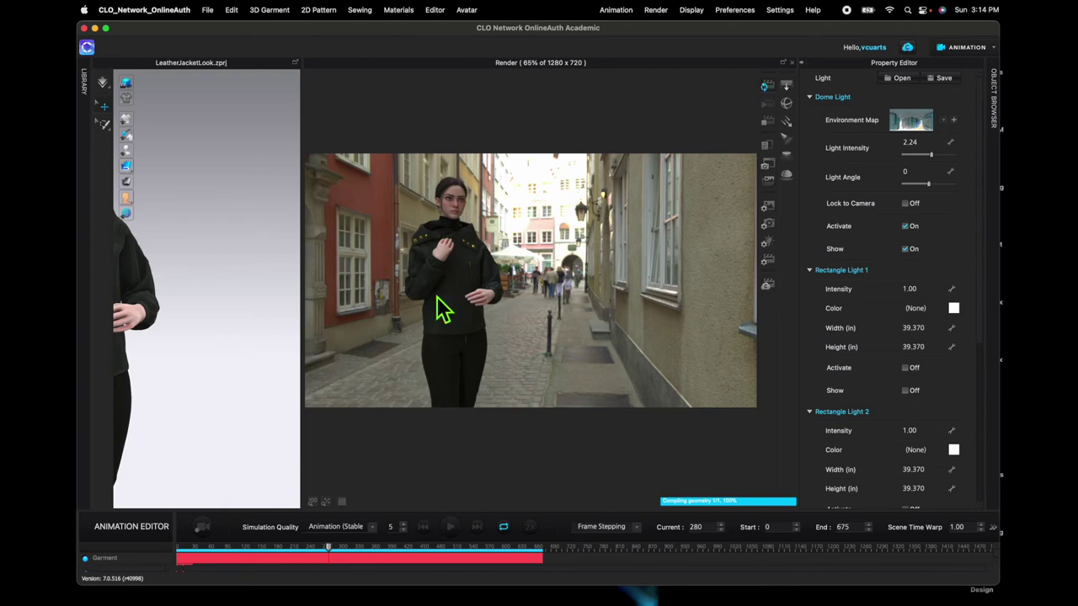
Step: Adjust the camera's field of view to 38
click(769, 228)
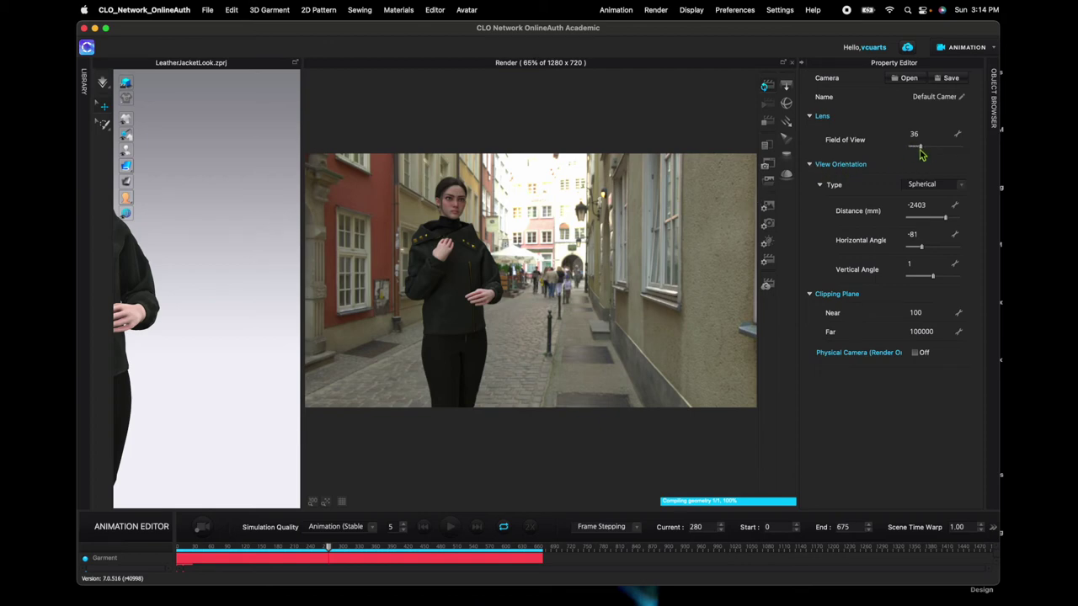
drag(921, 150, 927, 154)
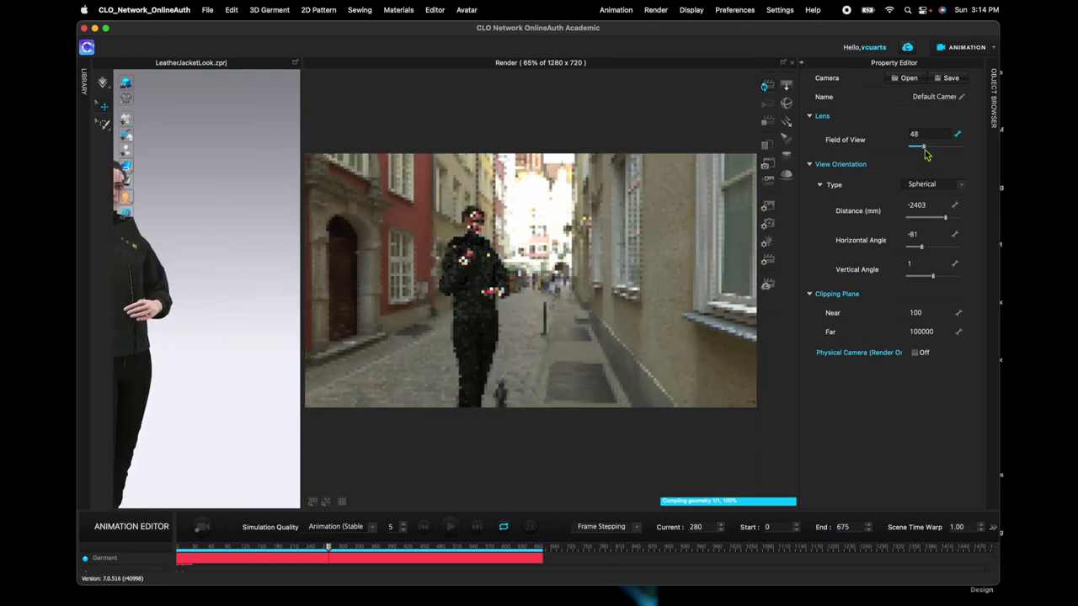
drag(926, 154, 920, 154)
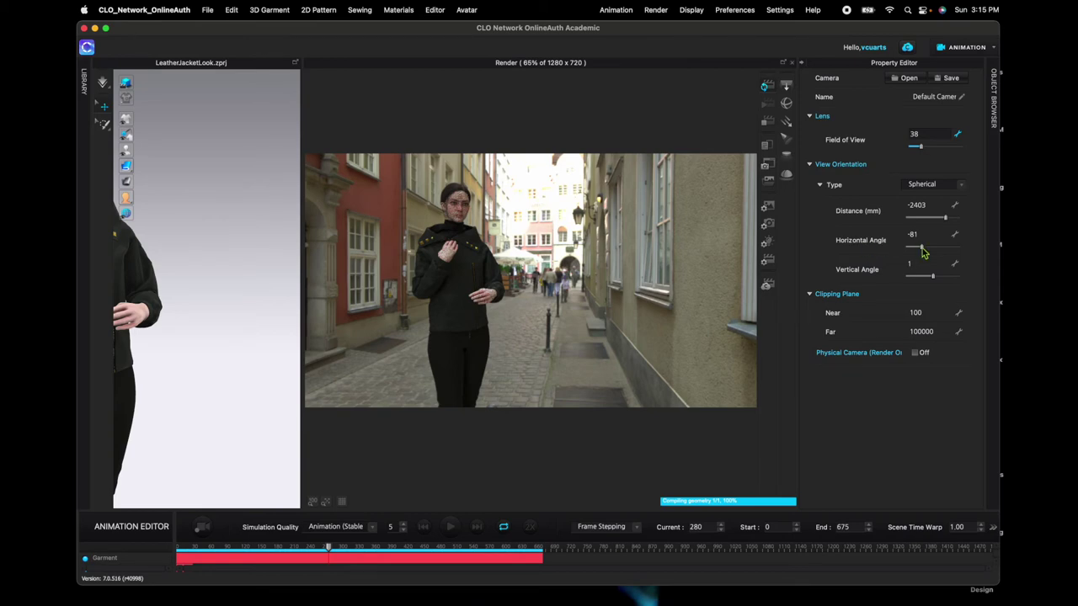
Step: Try different horizontal camera angles around the avatar and set the angle to -77
drag(923, 251, 919, 252)
mouse_move(918, 253)
mouse_down()
mouse_move(933, 256)
mouse_move(919, 254)
mouse_up()
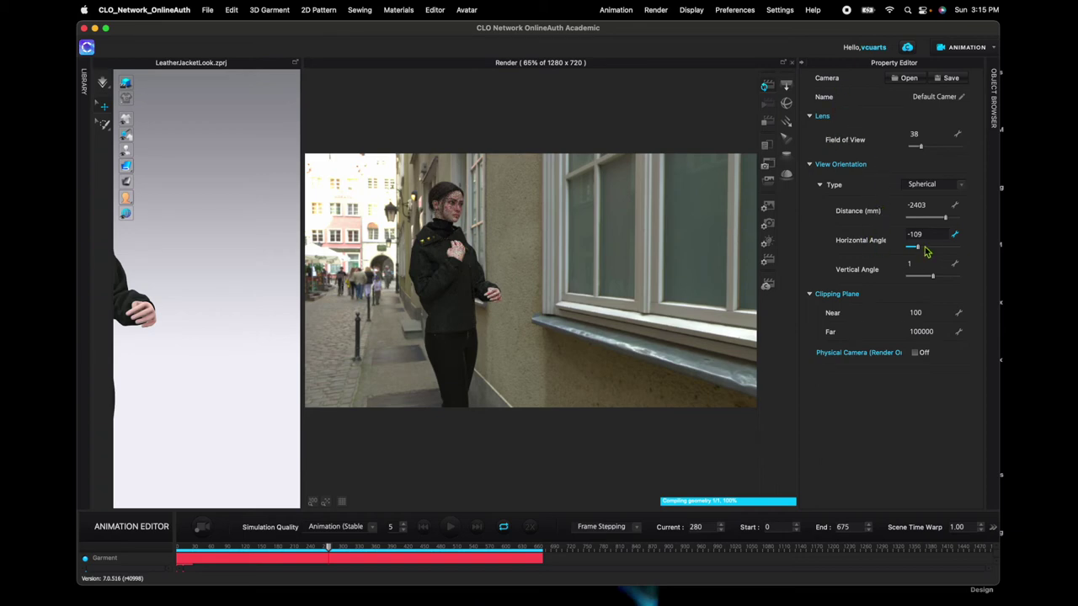
drag(917, 248, 922, 247)
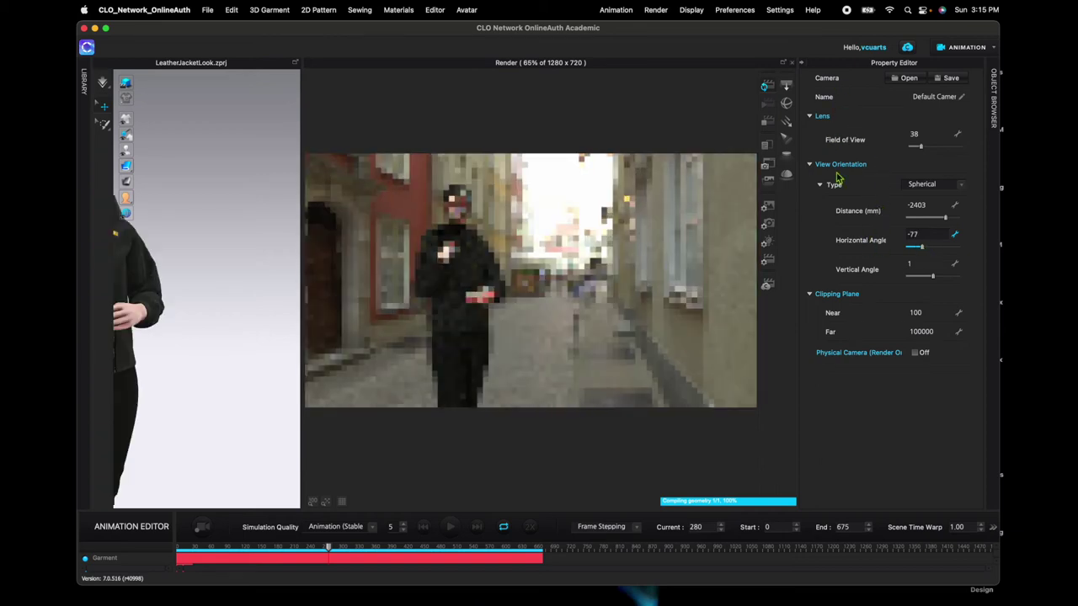
Step: Rotate the street backdrop to a dome light angle of 73 and lock the dome light to the camera
click(769, 245)
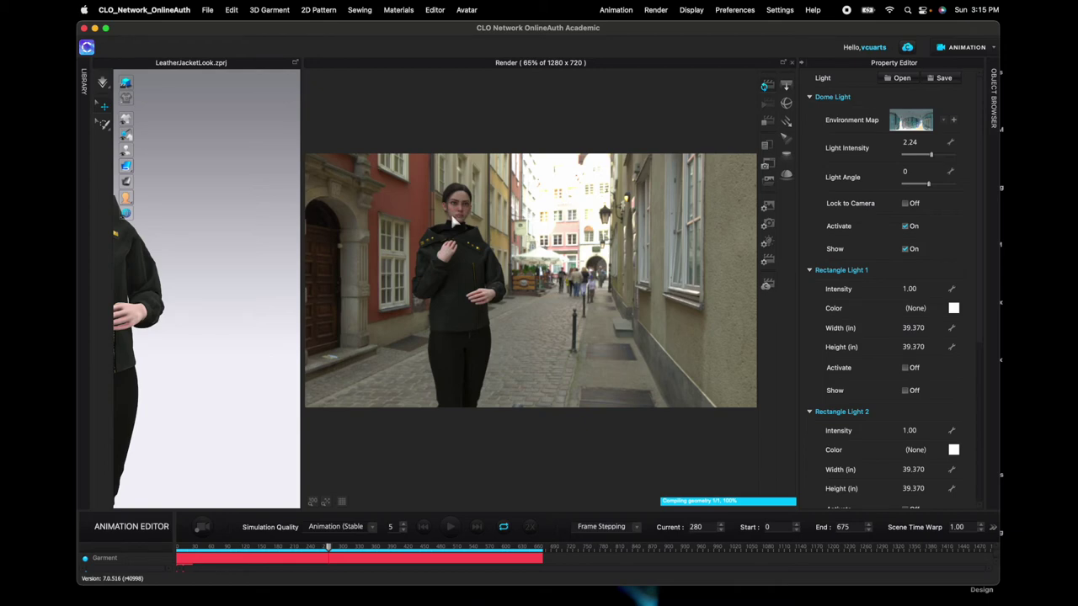
click(929, 184)
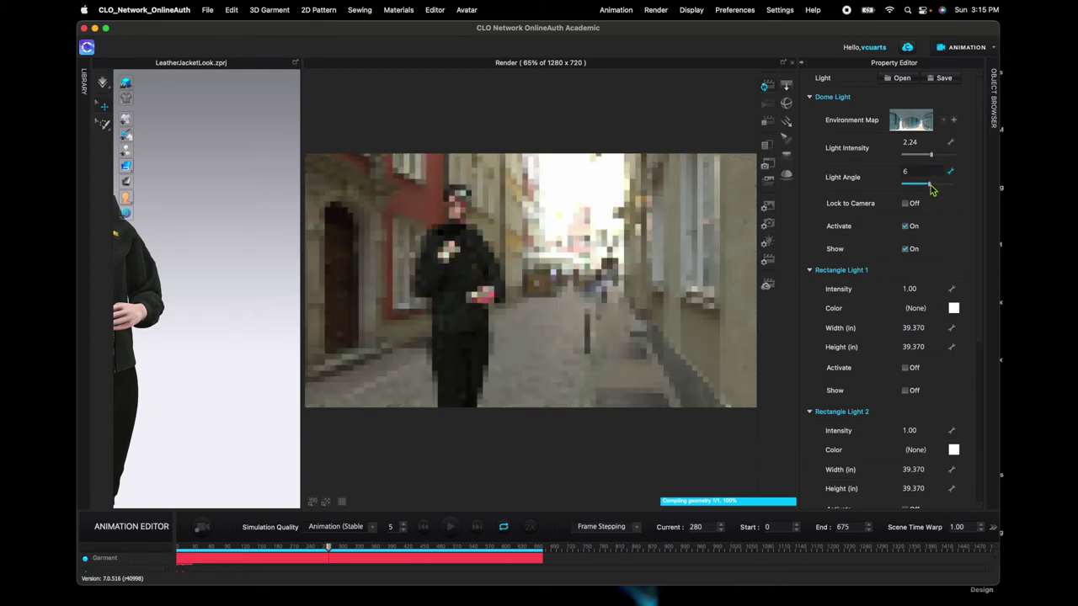
drag(931, 189, 936, 189)
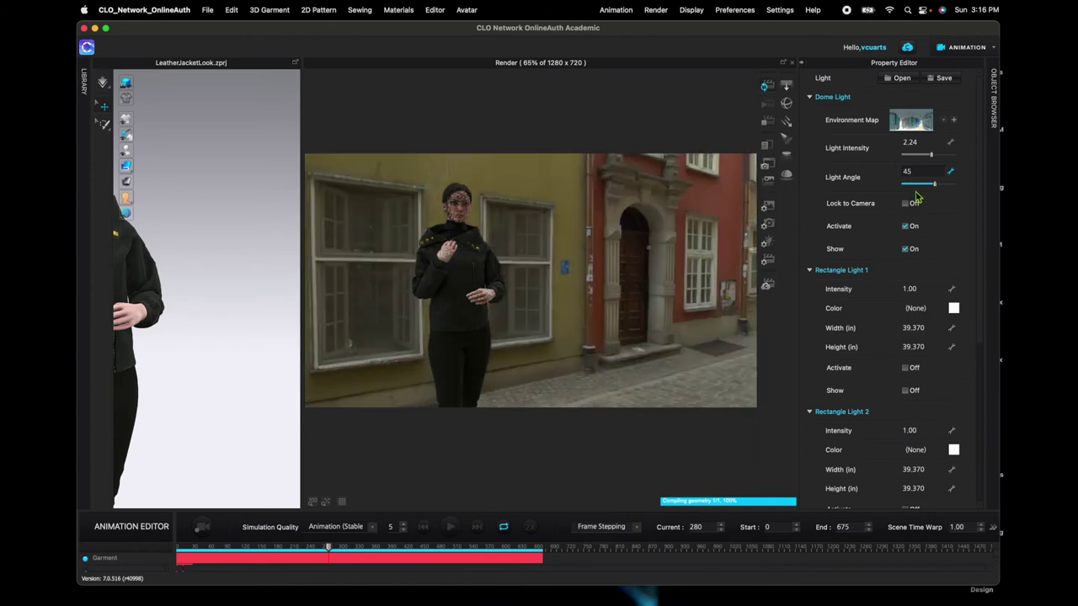
drag(937, 189, 940, 189)
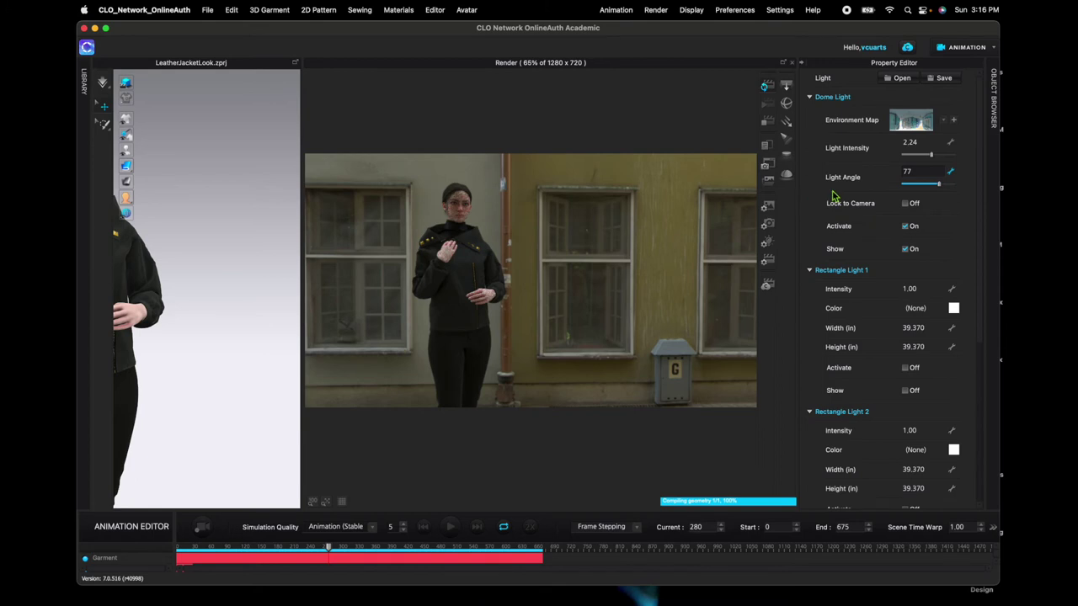
drag(941, 190, 946, 190)
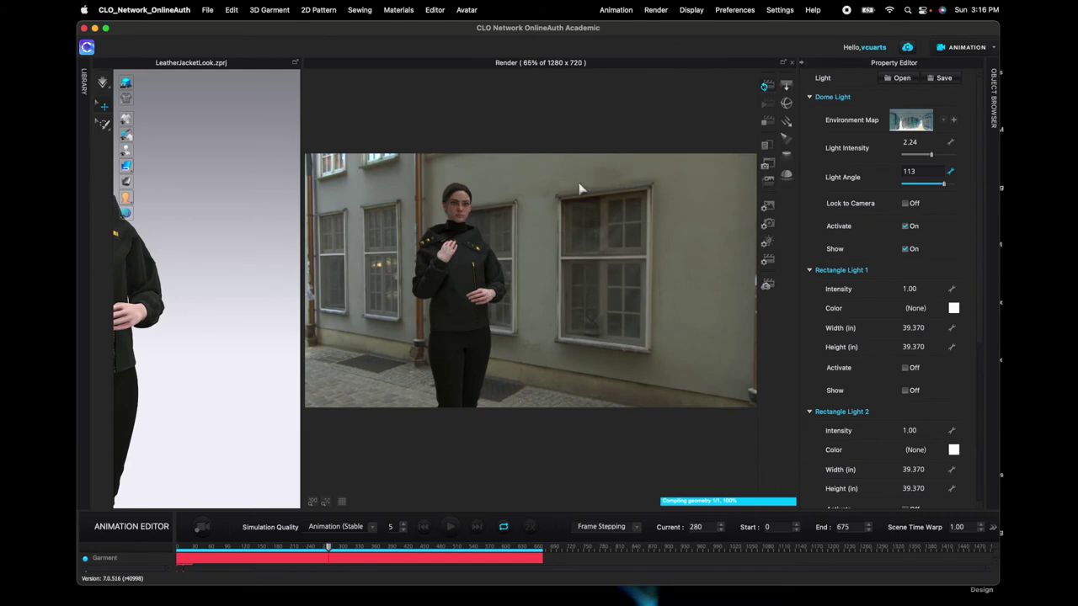
drag(945, 190, 950, 190)
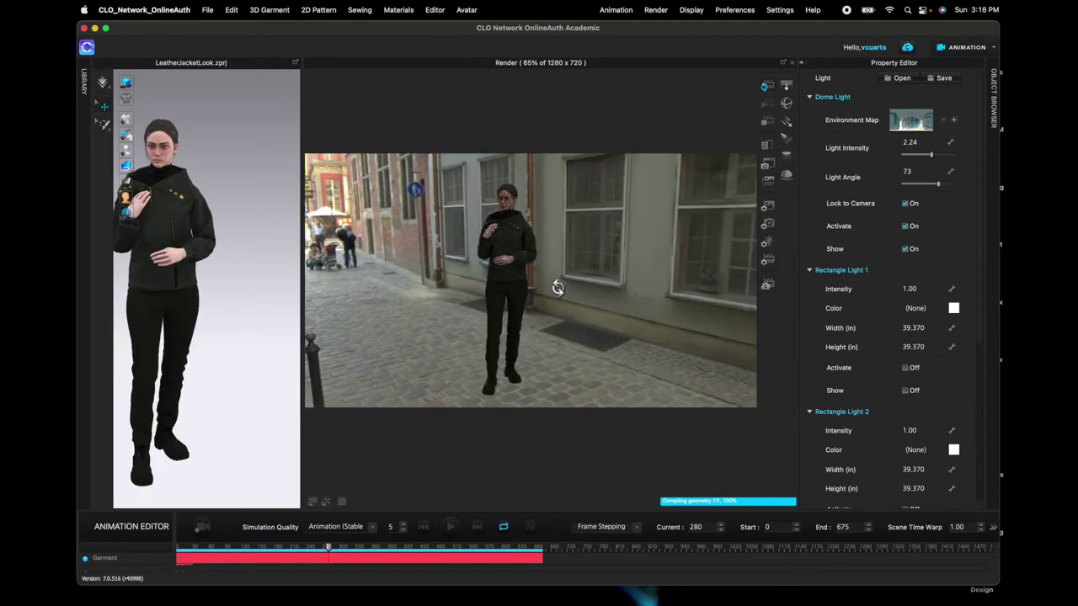
Step: Orbit the locked street scene around the avatar and turn on the ground shadow at her feet
right_drag(549, 289, 593, 255)
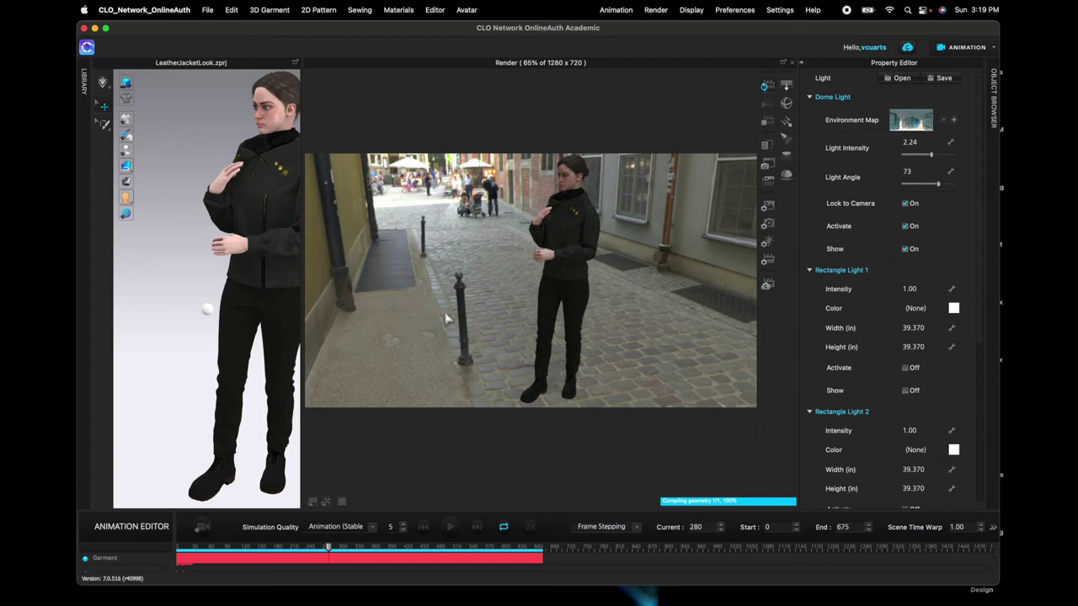
scroll(900, 394, down, 8)
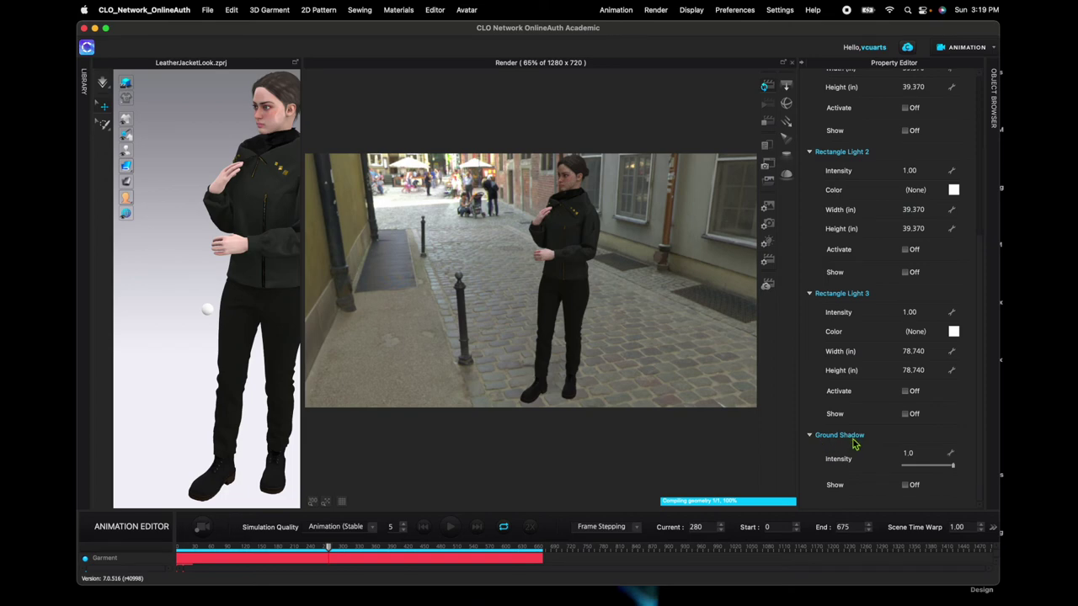
click(906, 486)
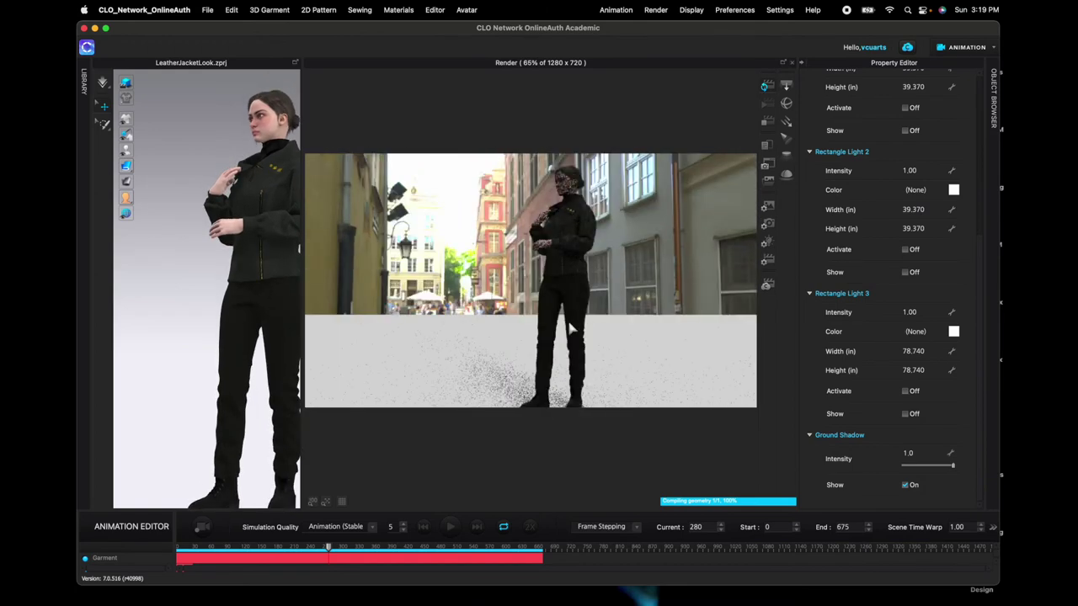
right_drag(606, 283, 604, 296)
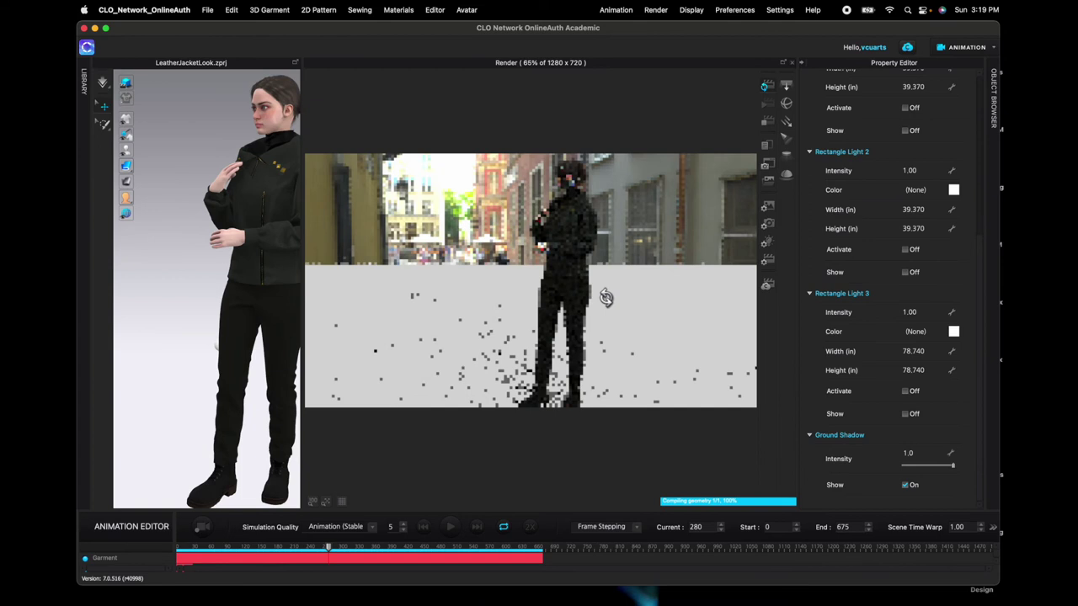
Step: Turn off the ground shadow and orbit the view so the avatar stands on the cobbled street
click(906, 486)
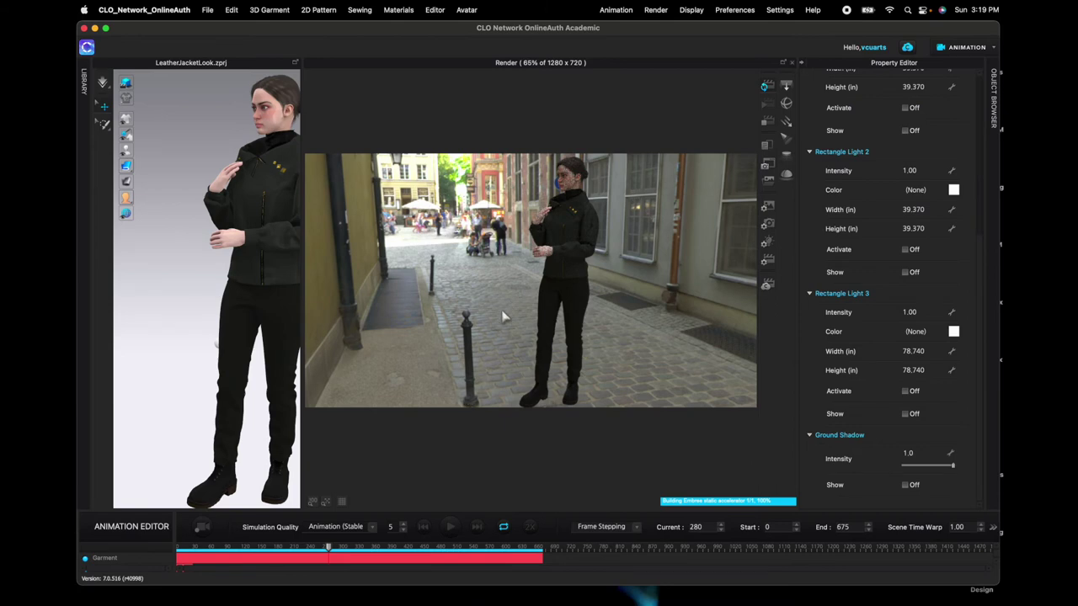
right_drag(515, 322, 578, 291)
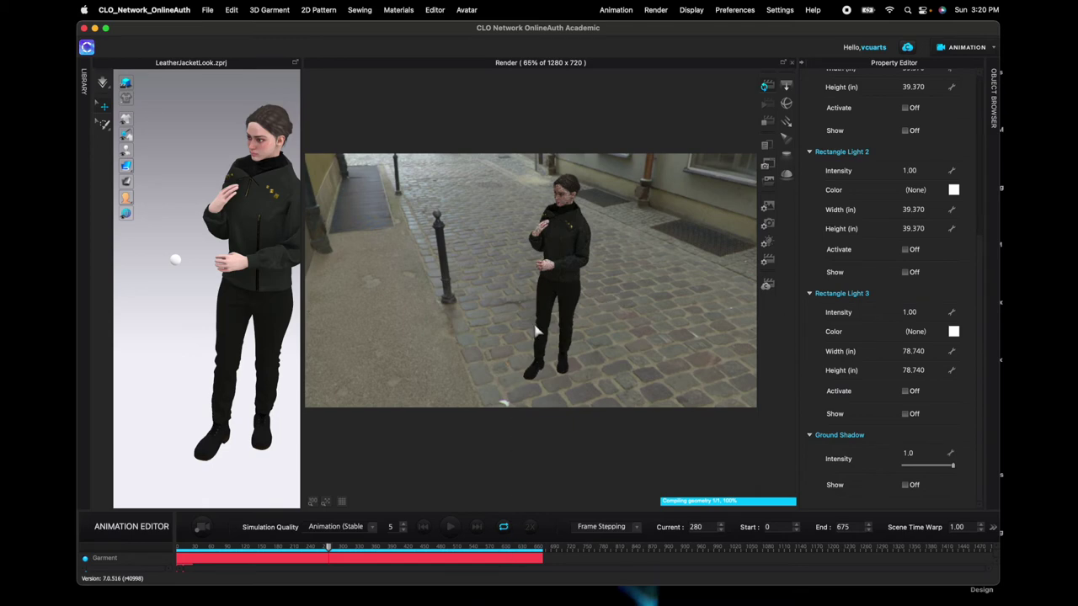
right_drag(560, 310, 529, 304)
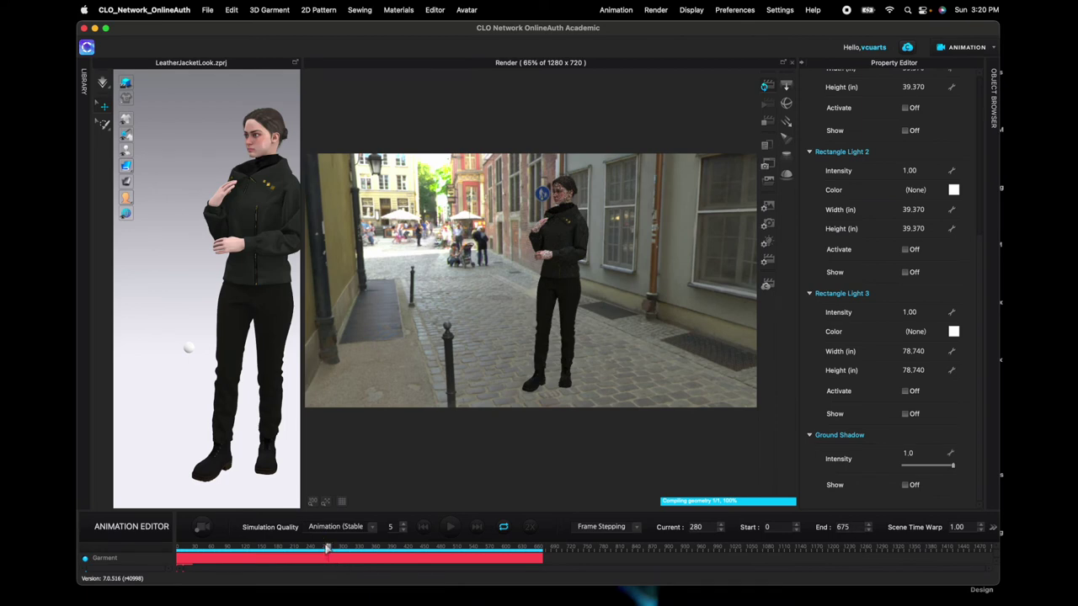
Step: Move the animation's playhead back to frame 180, where the avatar is walking
drag(323, 549, 295, 549)
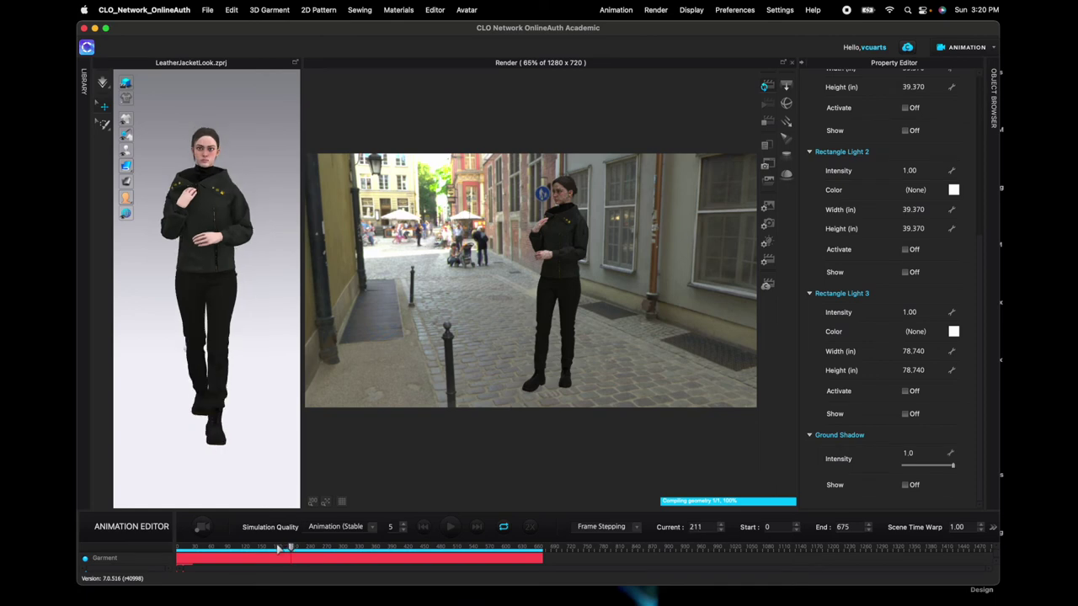
click(277, 549)
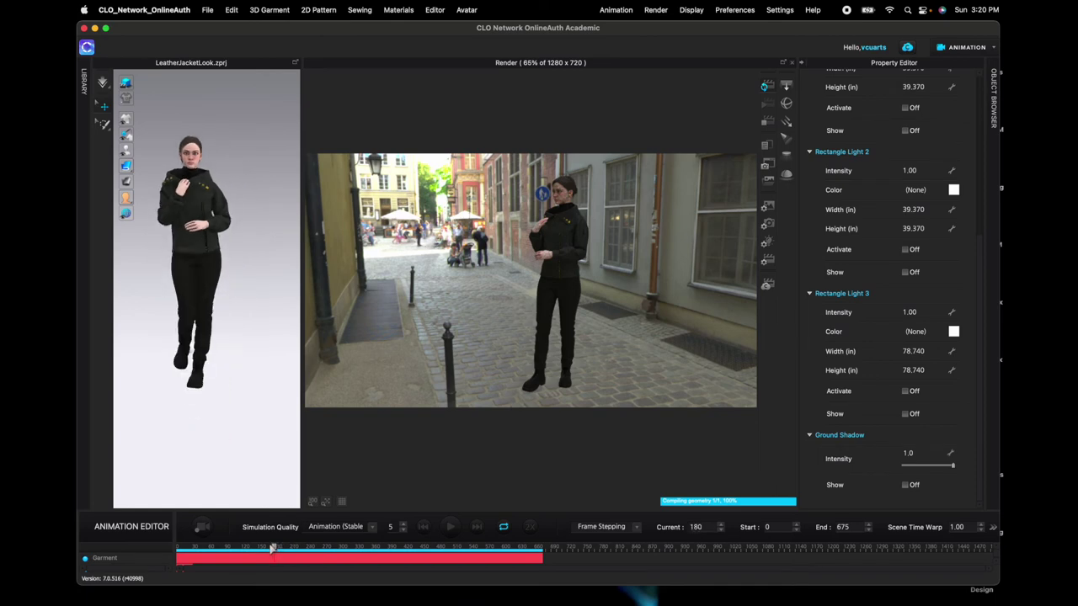
drag(273, 548, 267, 549)
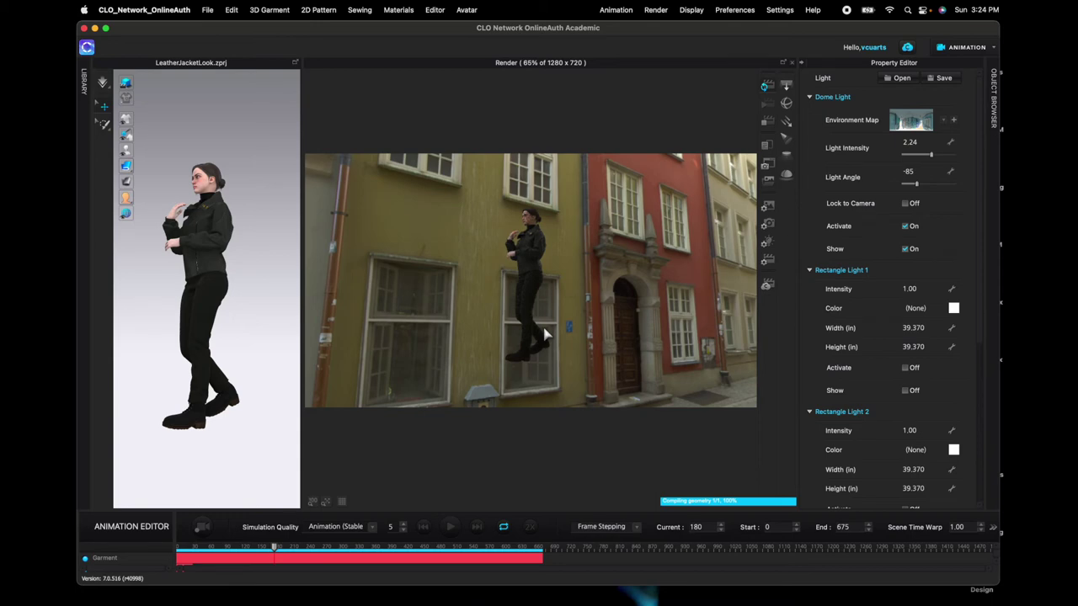
Step: Switch to the front view of the avatar and set the dome light angle to -73
key(2)
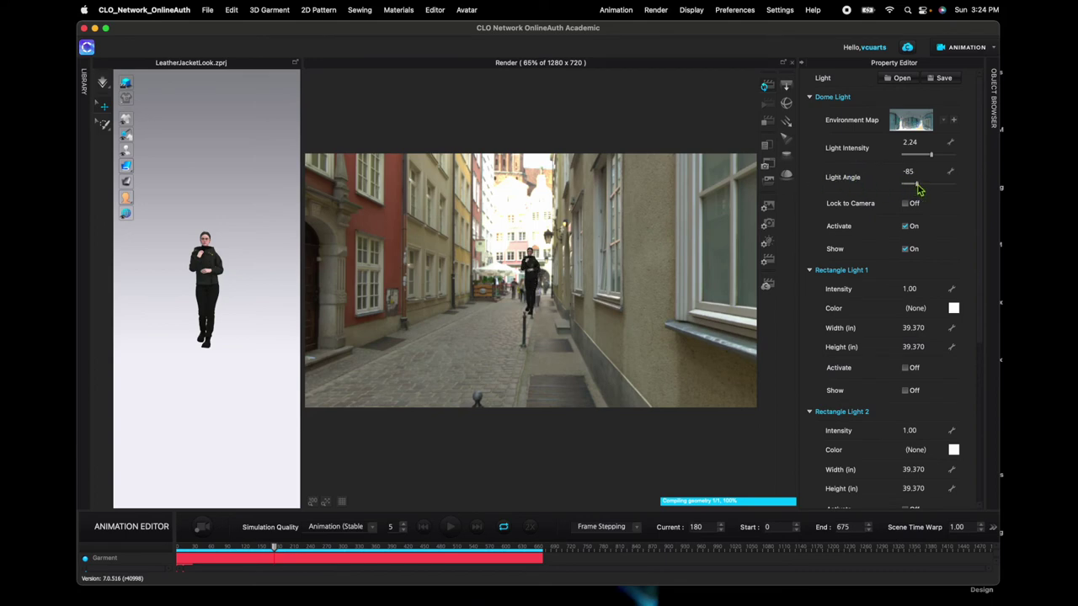
drag(922, 190, 920, 190)
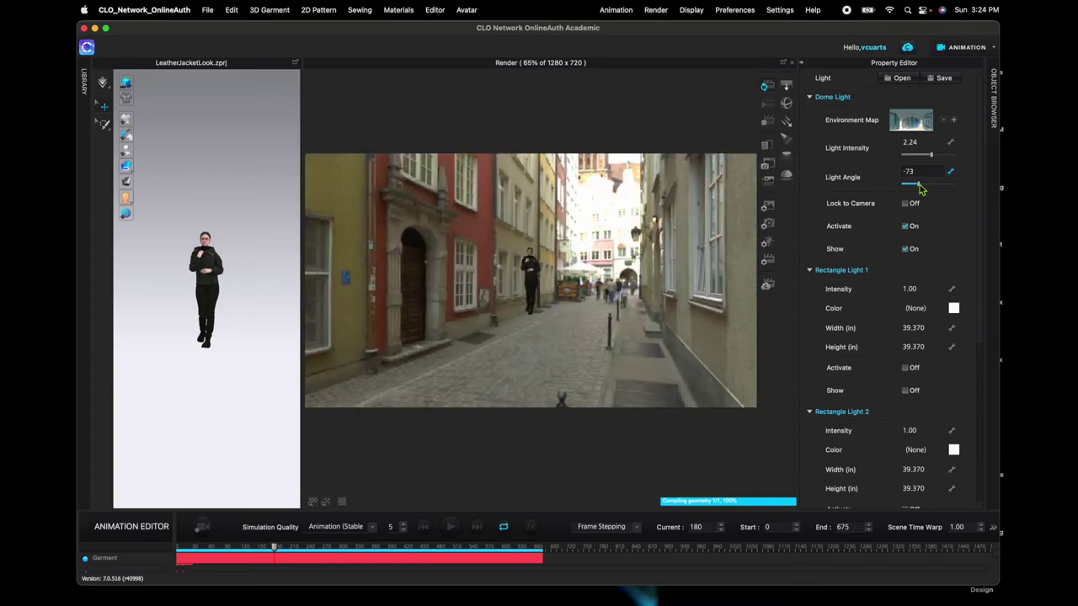
click(921, 188)
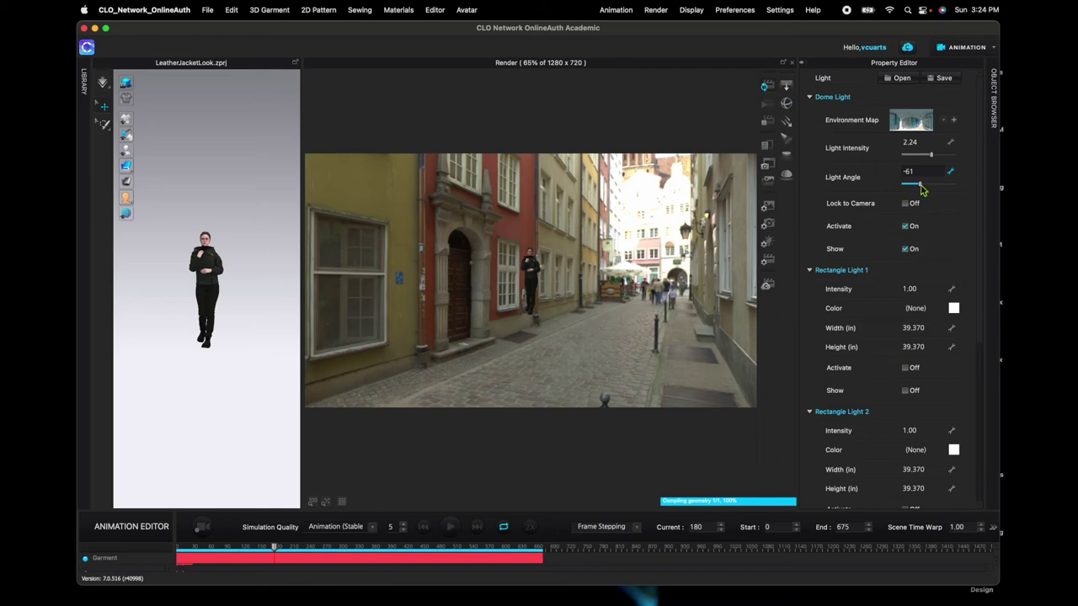
drag(922, 189, 923, 189)
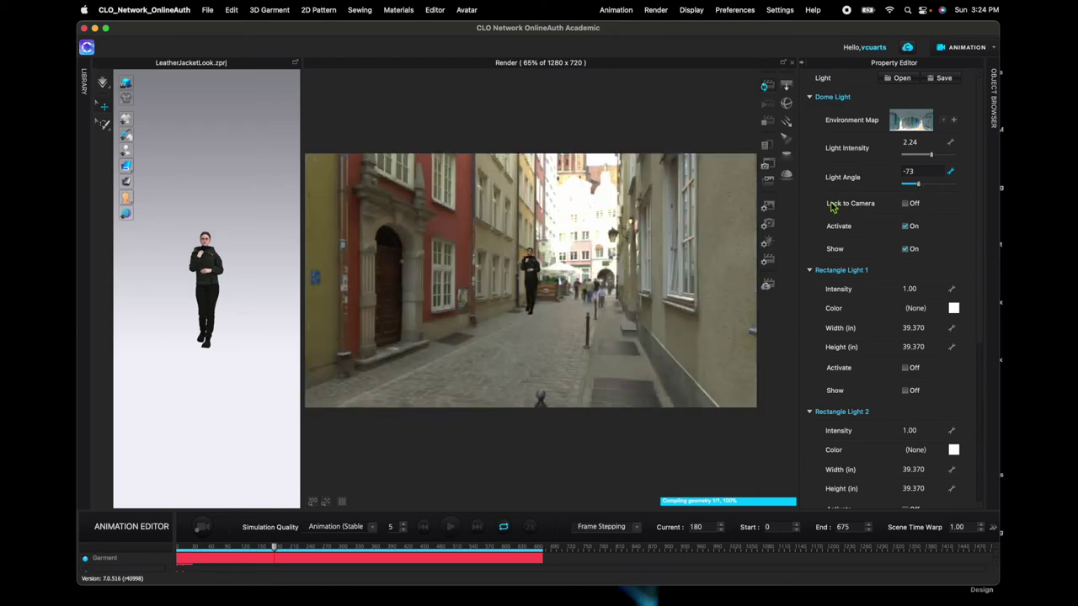
Step: Frame the avatar larger and lower on the street, and set the camera's field of view to 32
scroll(532, 309, up, 5)
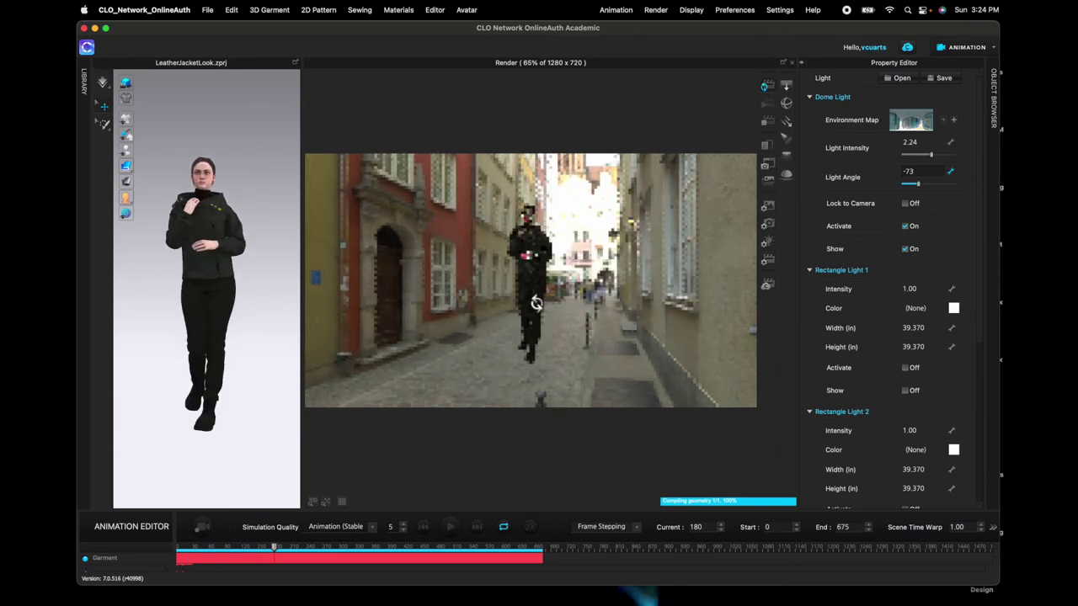
mouse_move(535, 303)
right_down()
mouse_move(530, 290)
mouse_move(513, 342)
mouse_move(522, 303)
right_up()
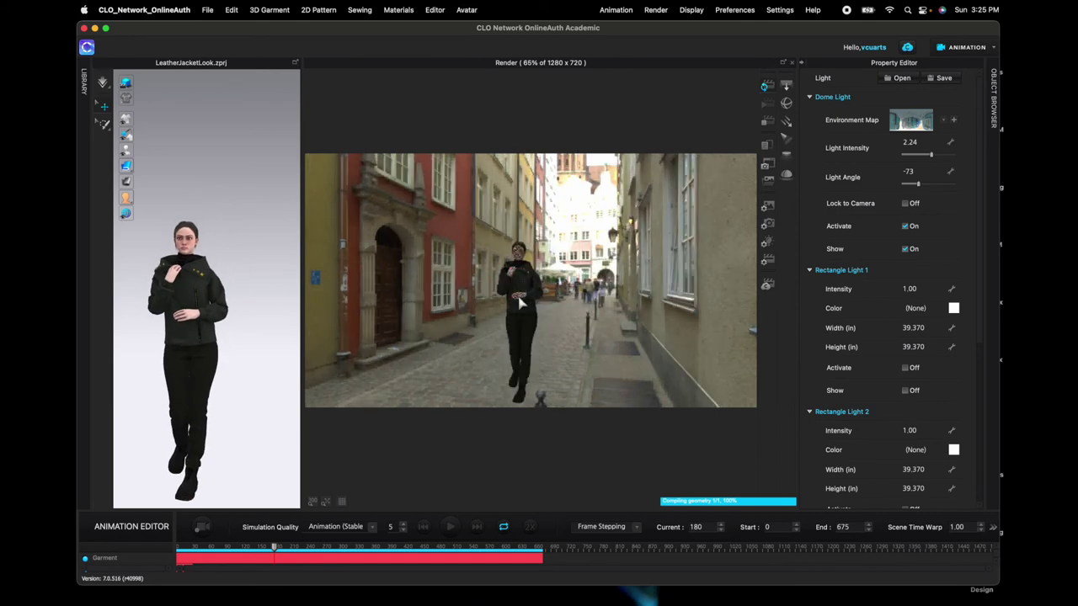
scroll(549, 320, up, 2)
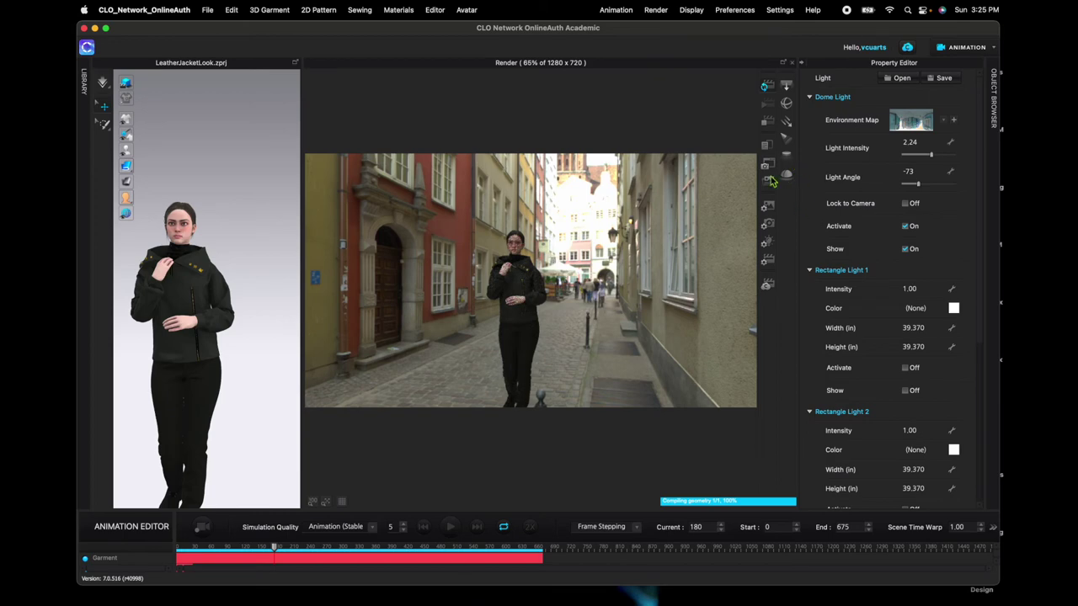
click(768, 227)
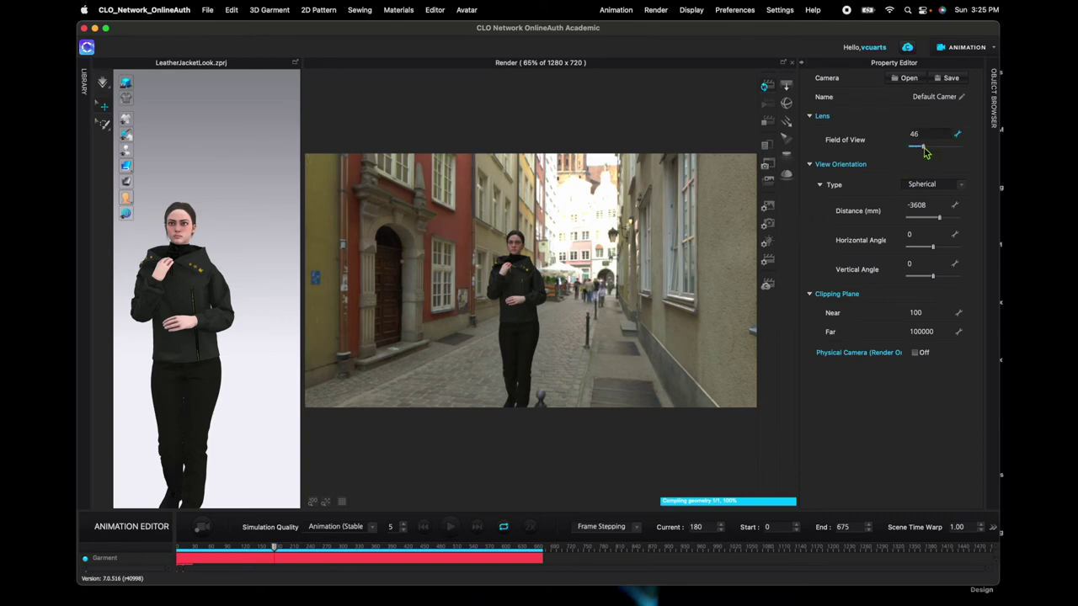
drag(925, 150, 920, 150)
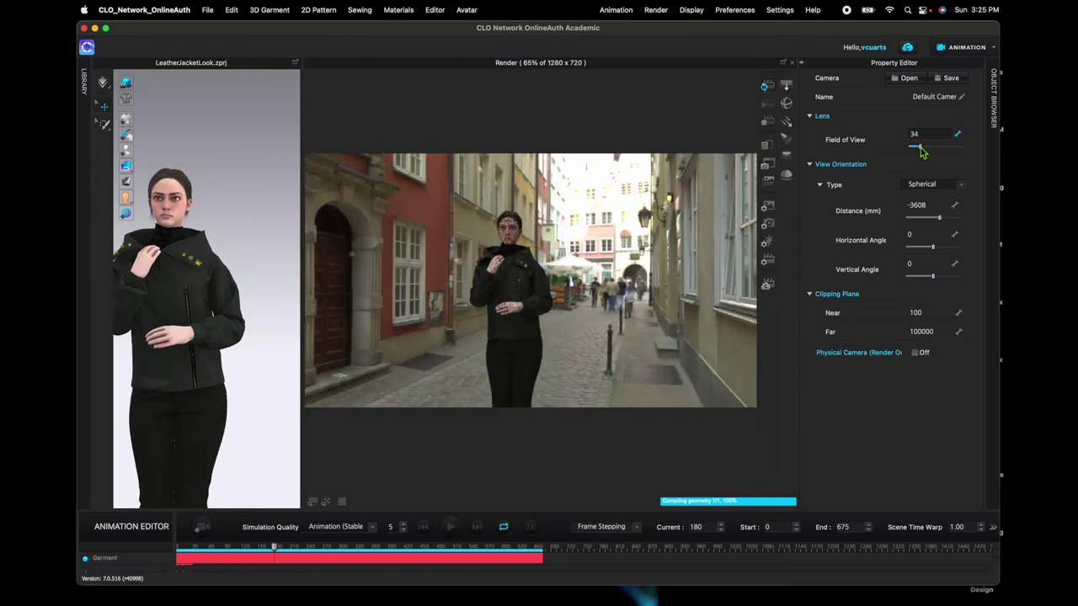
drag(922, 151, 920, 151)
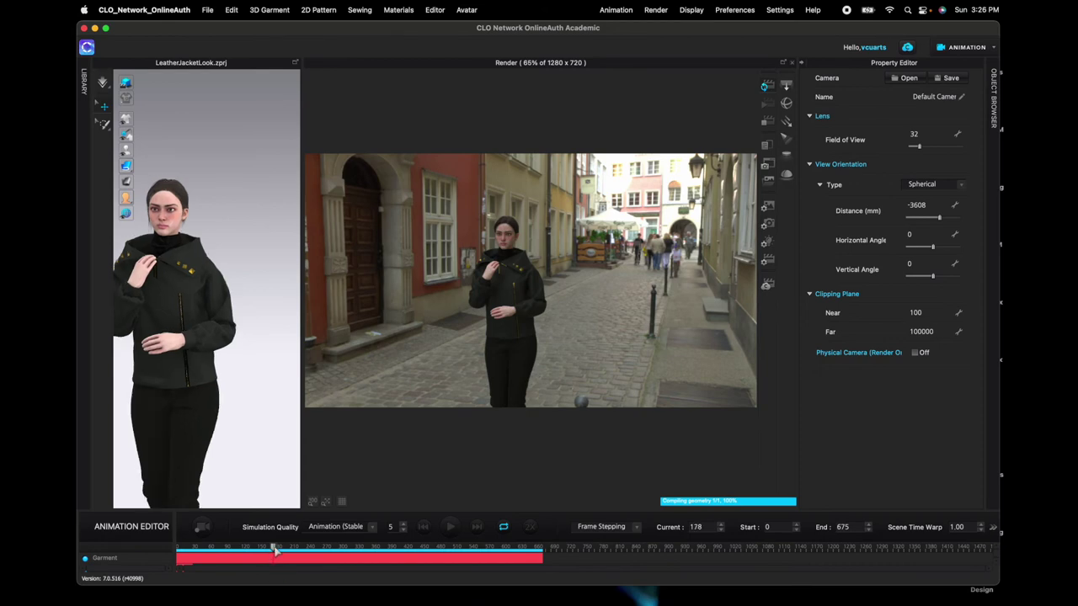
Step: Advance the animation to frame 342 and render it to check the avatar's close-up position in the street
drag(284, 552, 357, 556)
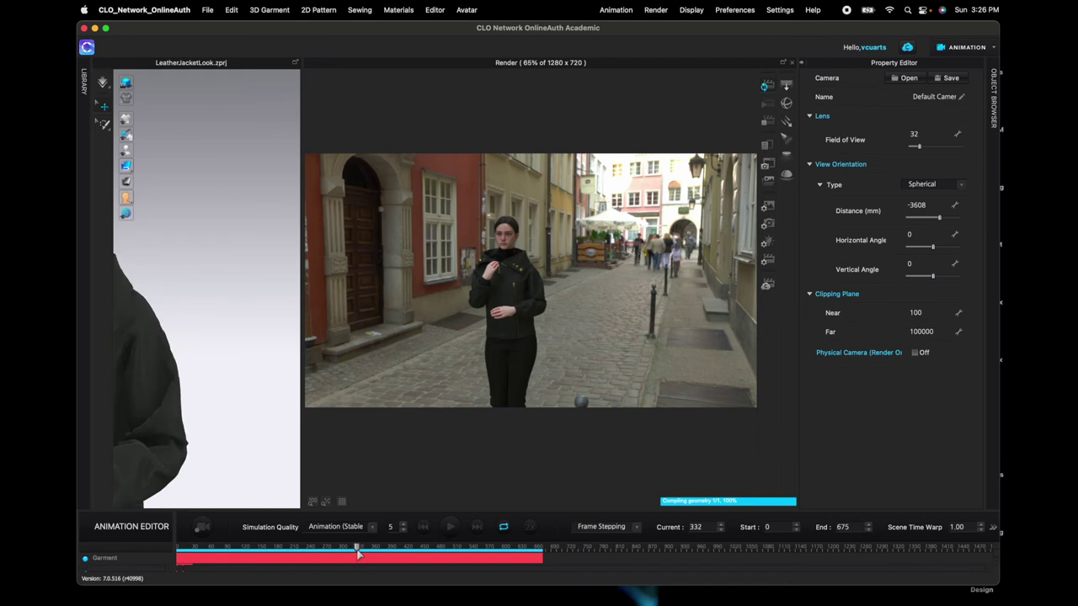
drag(359, 555, 360, 555)
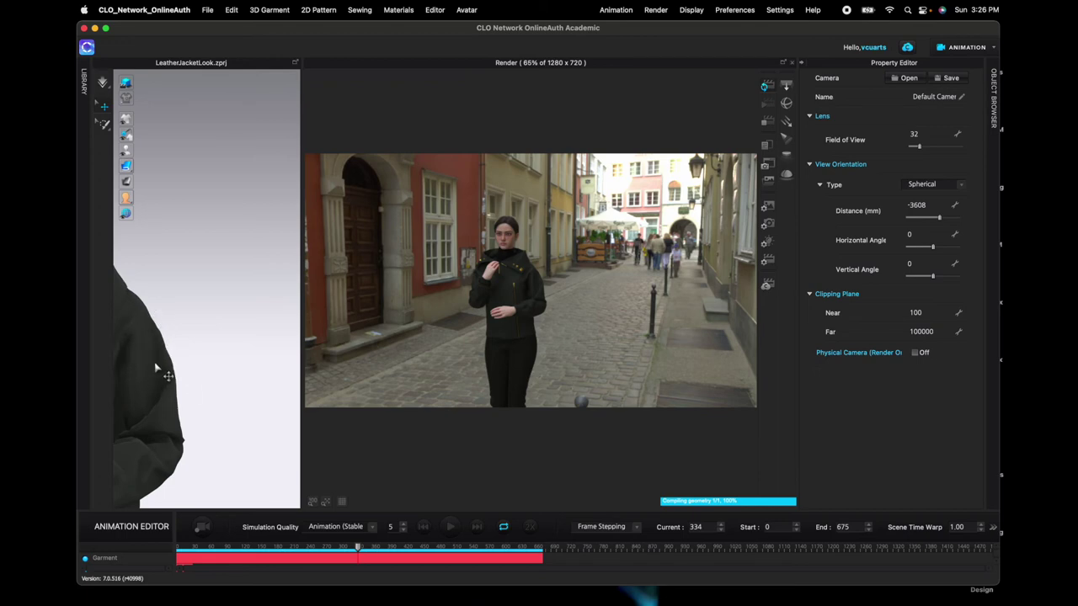
click(766, 123)
click(766, 88)
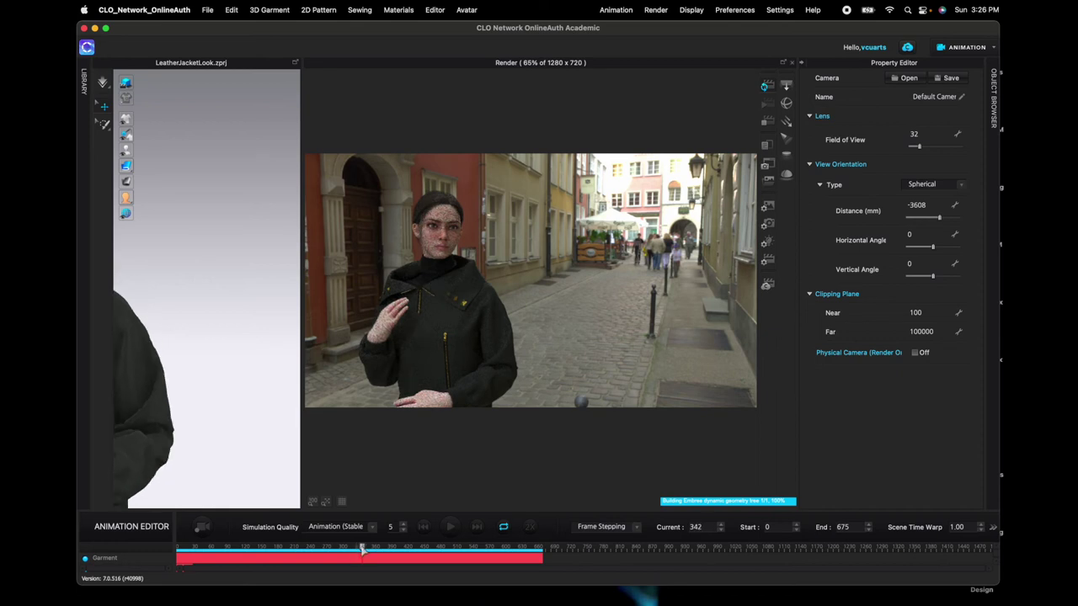
click(767, 87)
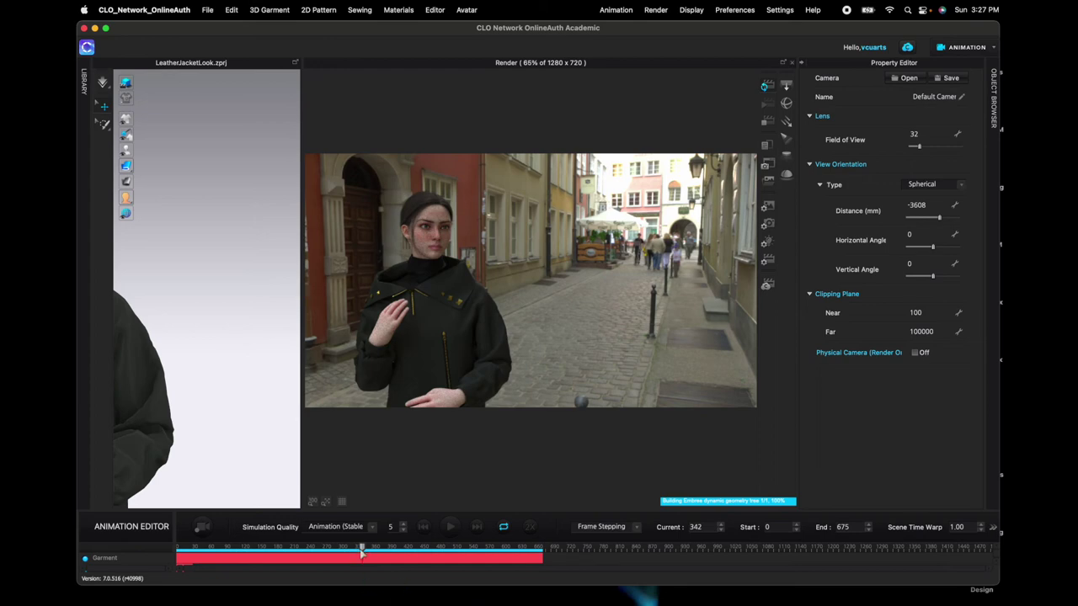
Step: Advance the animation to frame 564 and render it to check the avatar walking away
drag(363, 549, 365, 550)
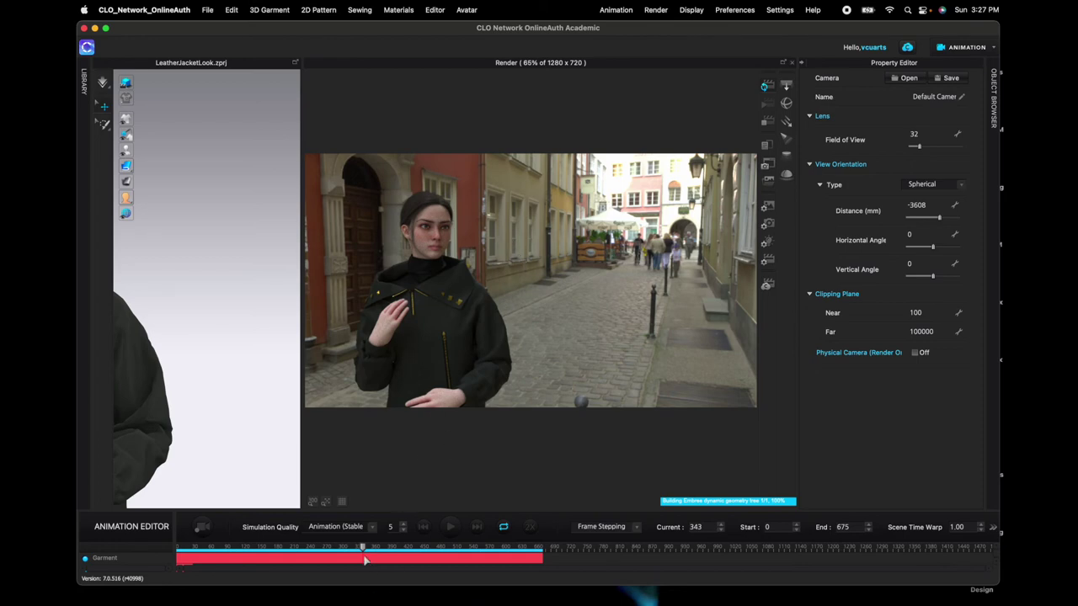
drag(364, 549, 362, 549)
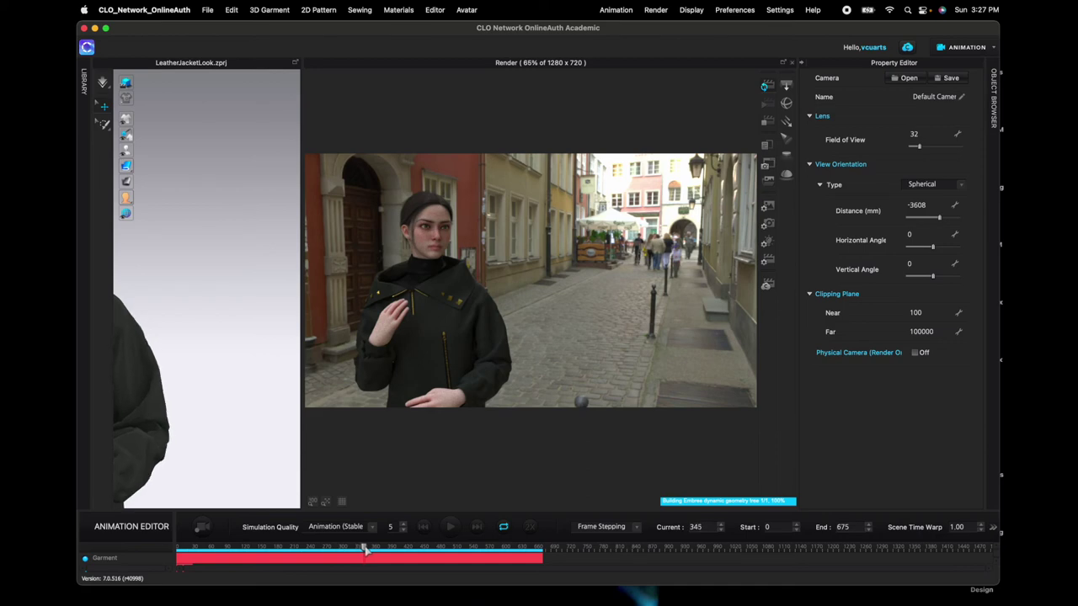
drag(384, 553, 482, 553)
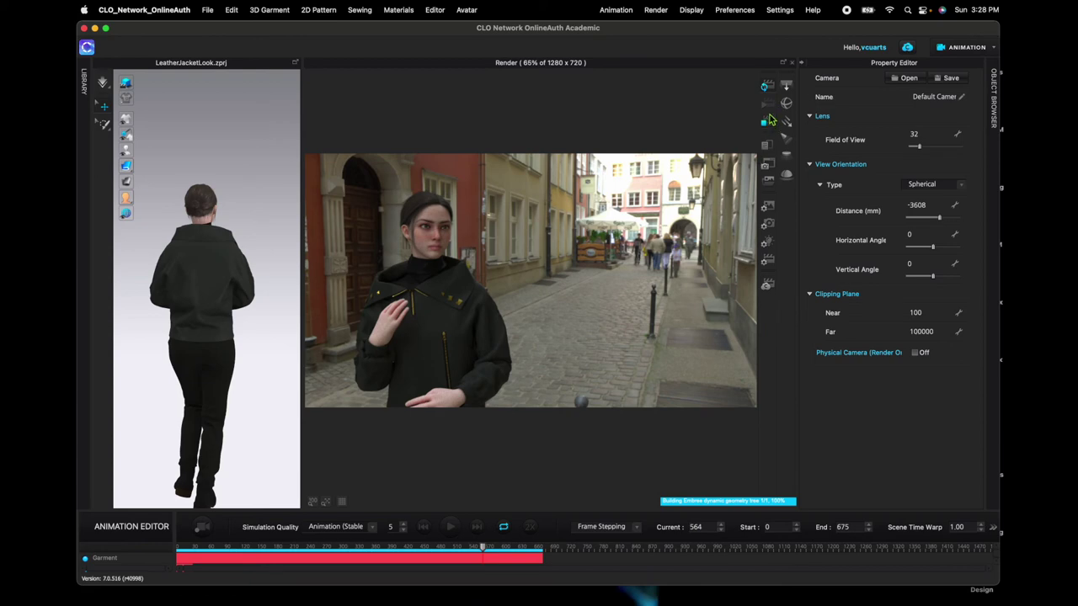
click(766, 87)
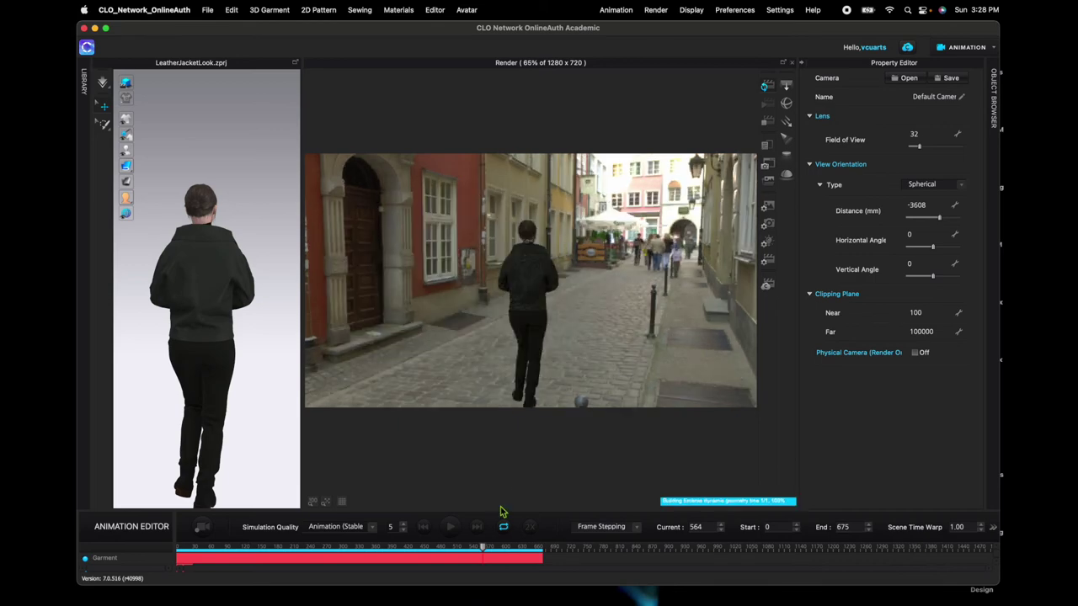
Step: Set the animation's start frame to 180 and end frame to 550, and place the playhead at frame 182
drag(484, 548, 278, 548)
click(780, 528)
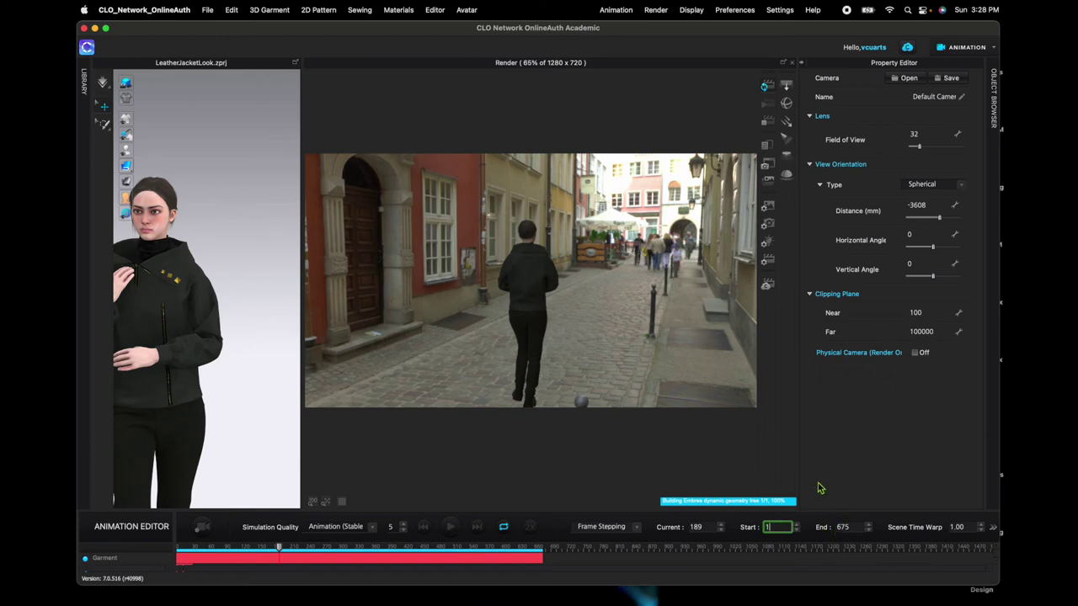
text(180)
click(852, 527)
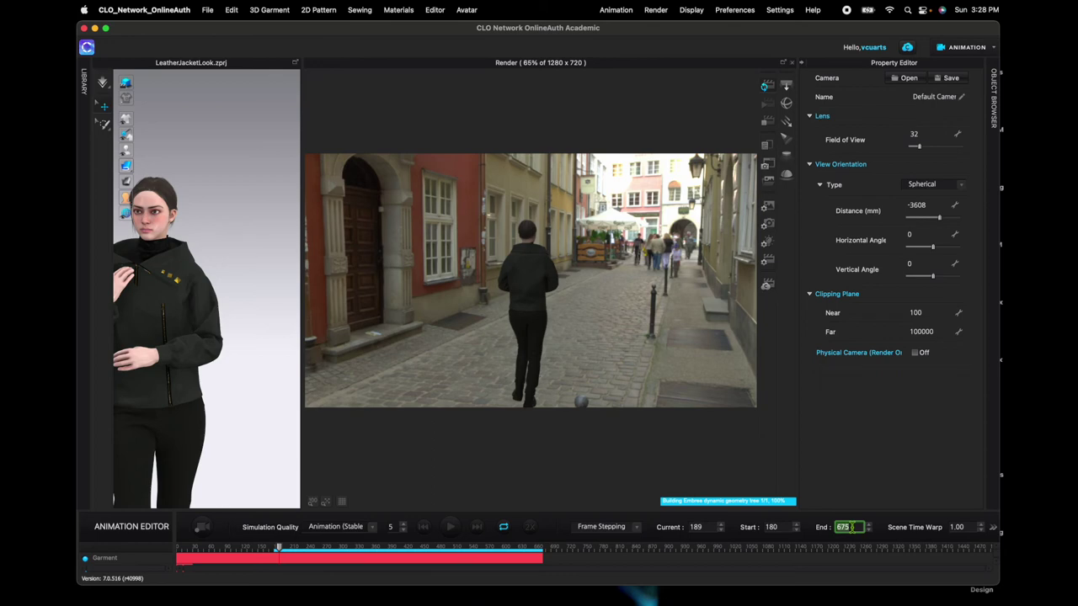
text(550)
click(281, 549)
drag(278, 549, 278, 549)
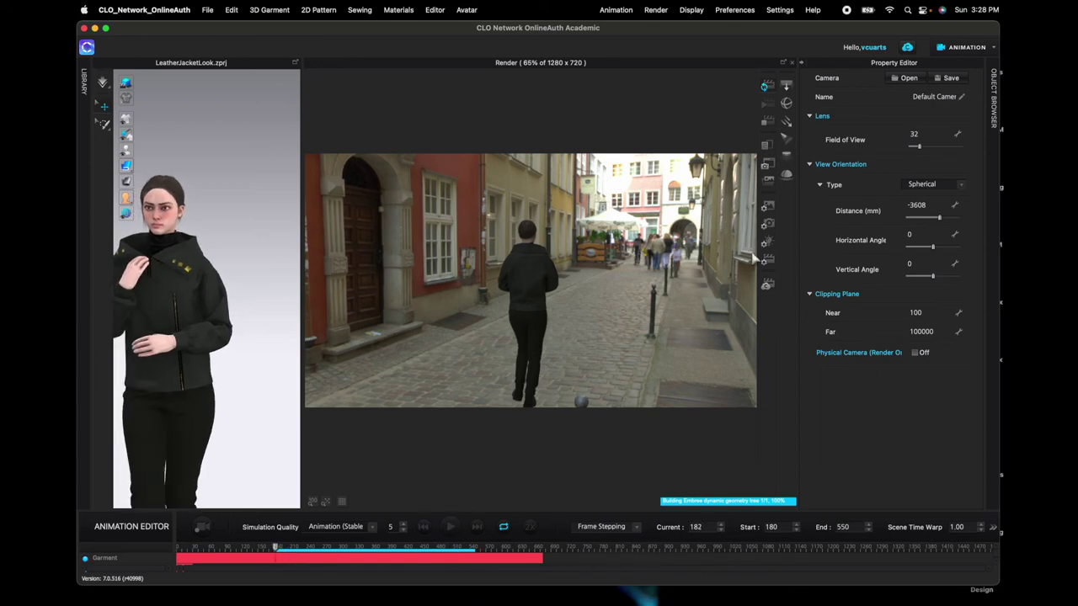
Step: Choose Play Region as the region for the animation render output
click(771, 213)
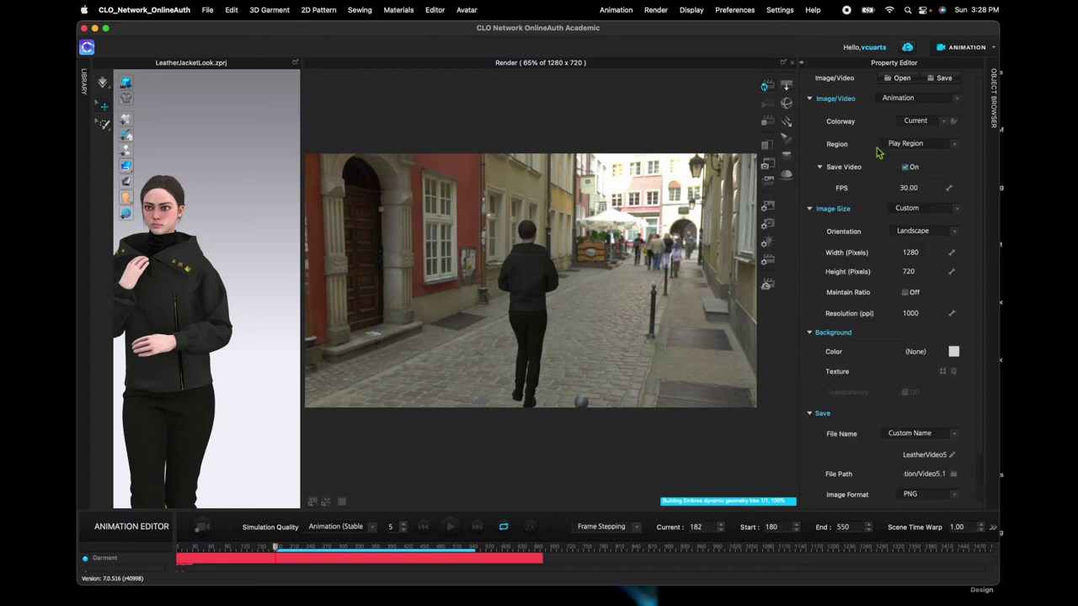
click(953, 153)
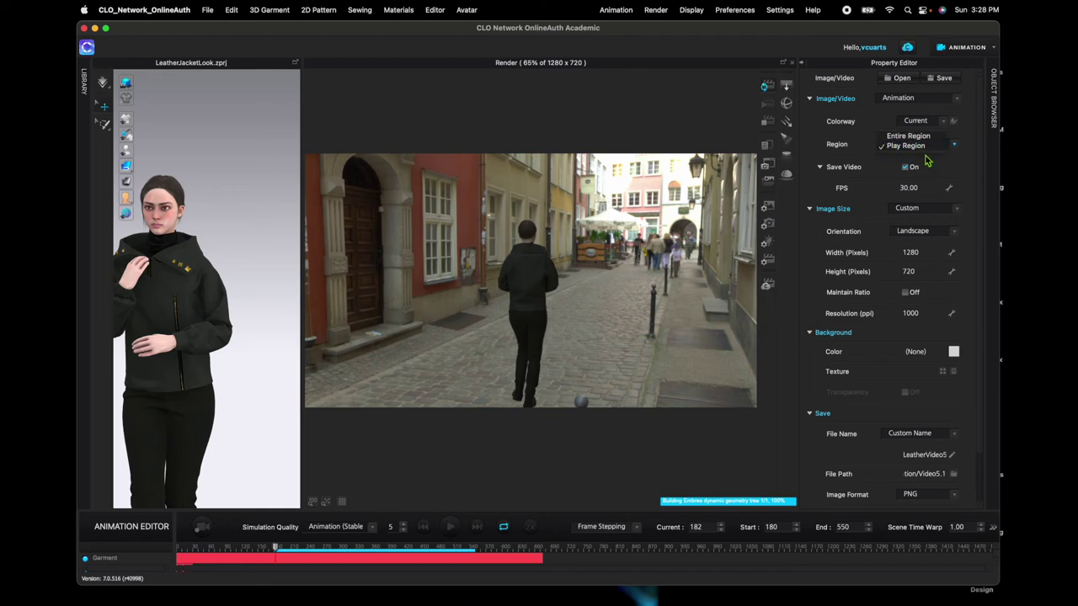
click(922, 154)
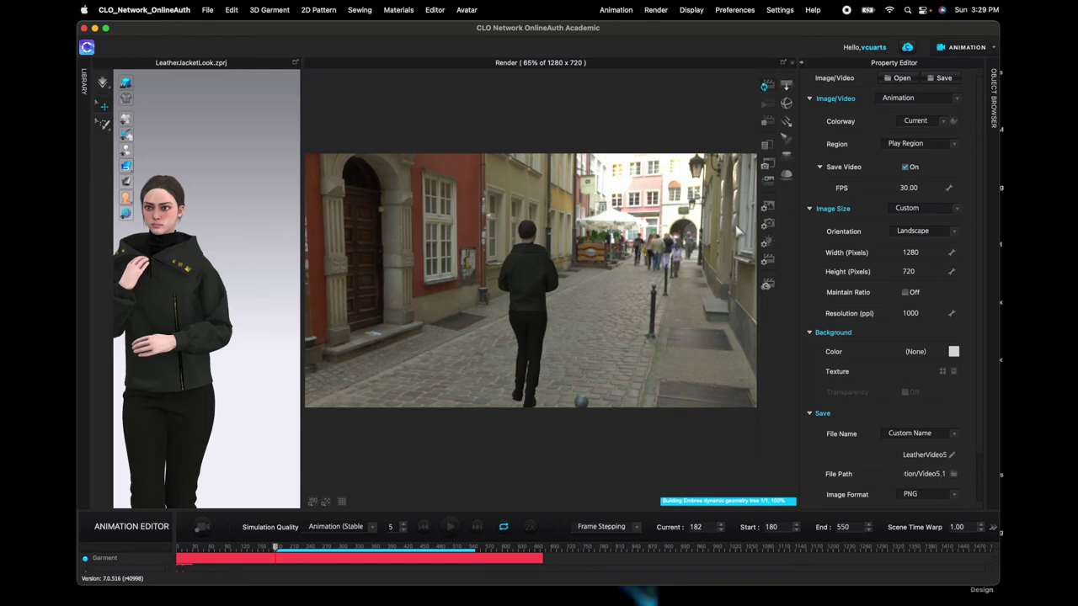
Step: Add a rectangle light to the scene, and render the preview at frame 180
click(768, 246)
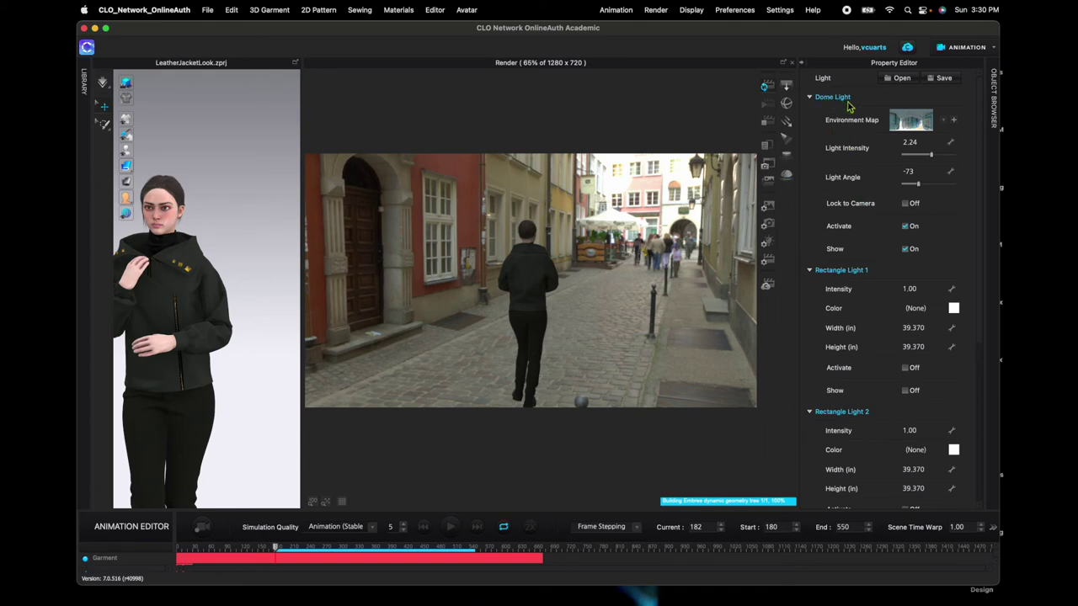
click(786, 87)
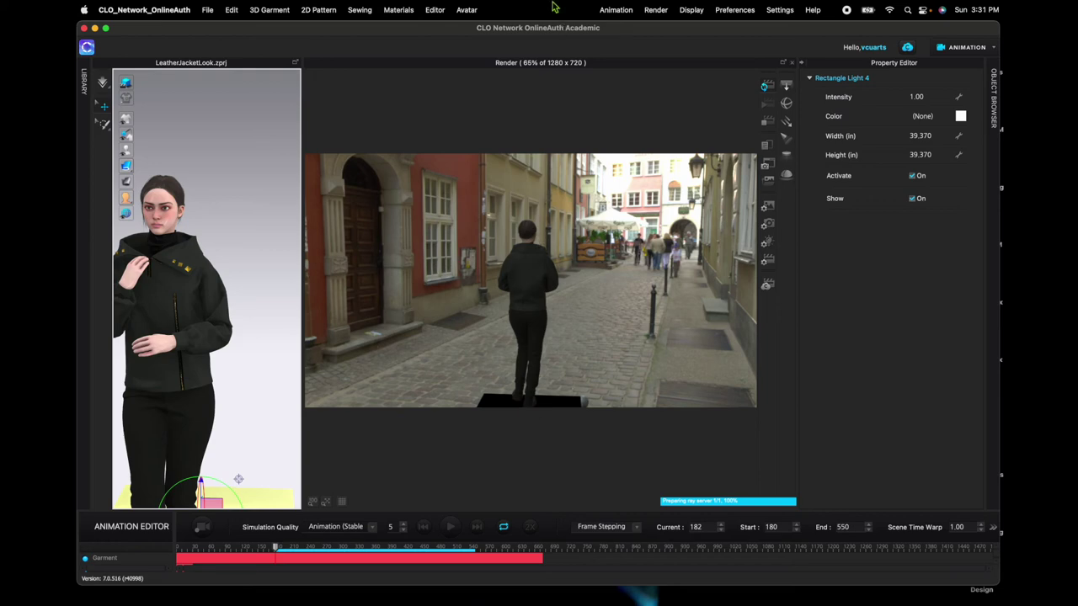
drag(276, 548, 274, 549)
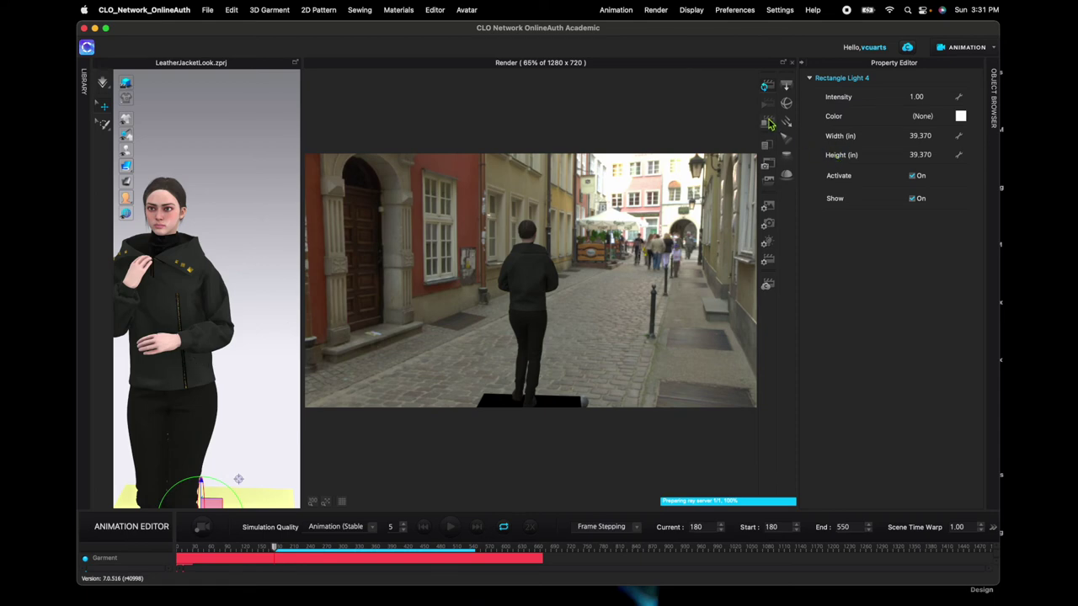
click(766, 88)
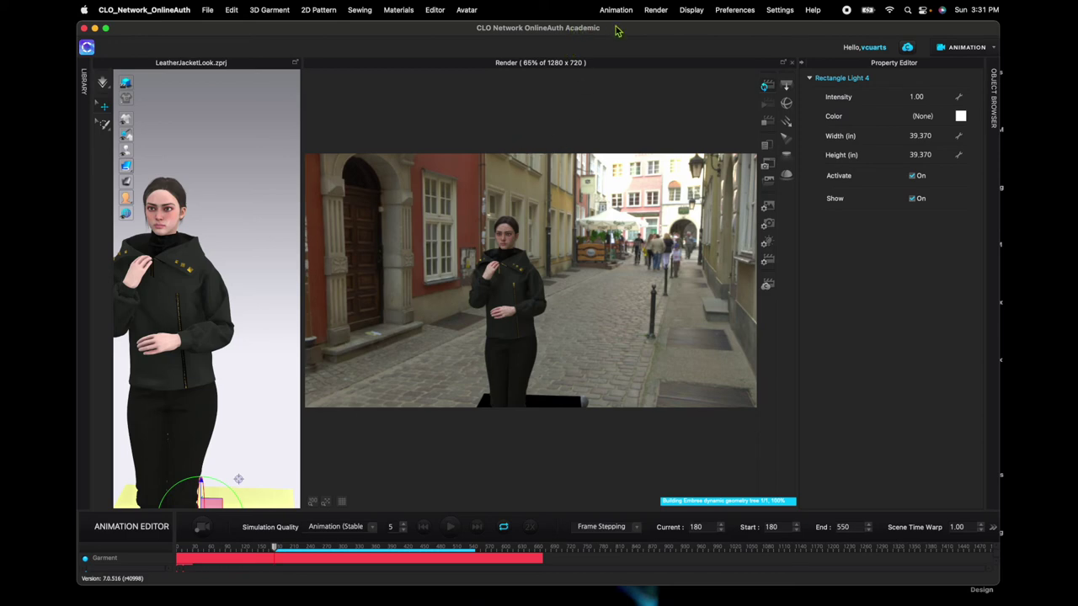
Step: Open the custom views list and save the current camera framing as a new custom view
click(690, 10)
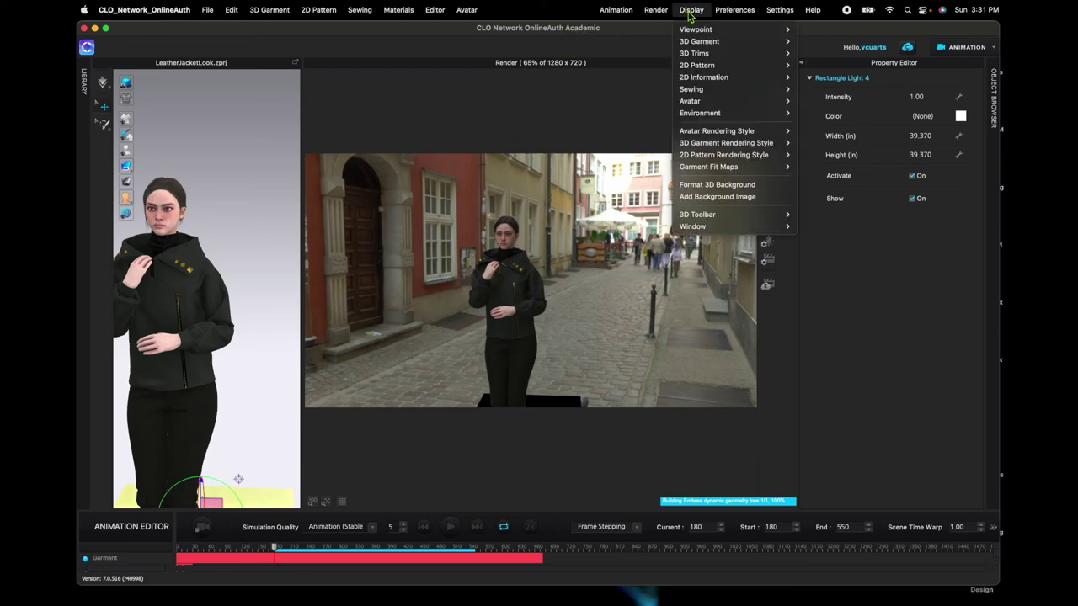
mouse_move(696, 30)
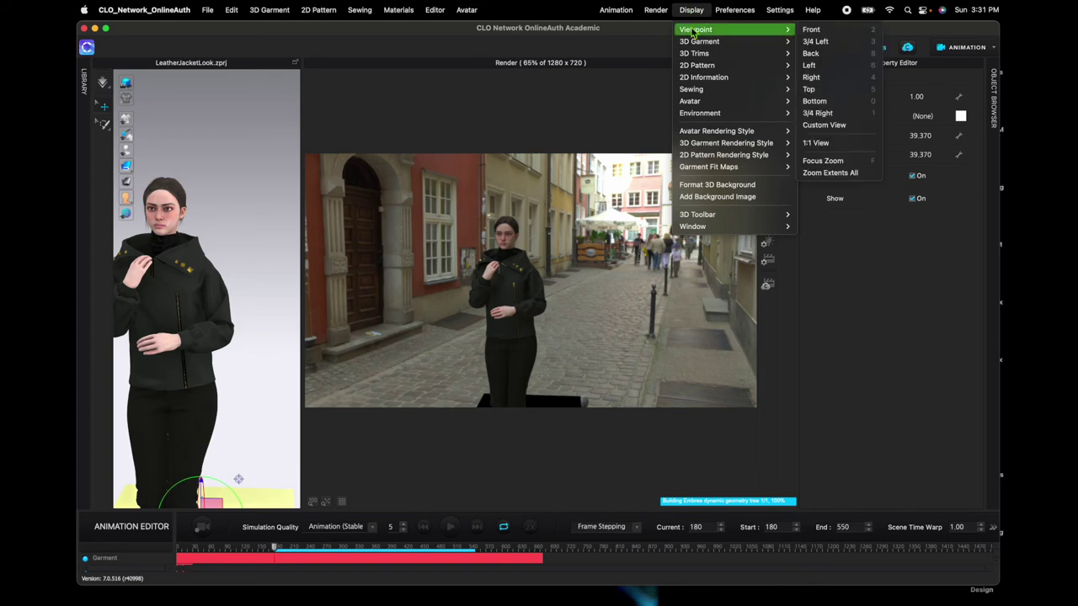
click(826, 125)
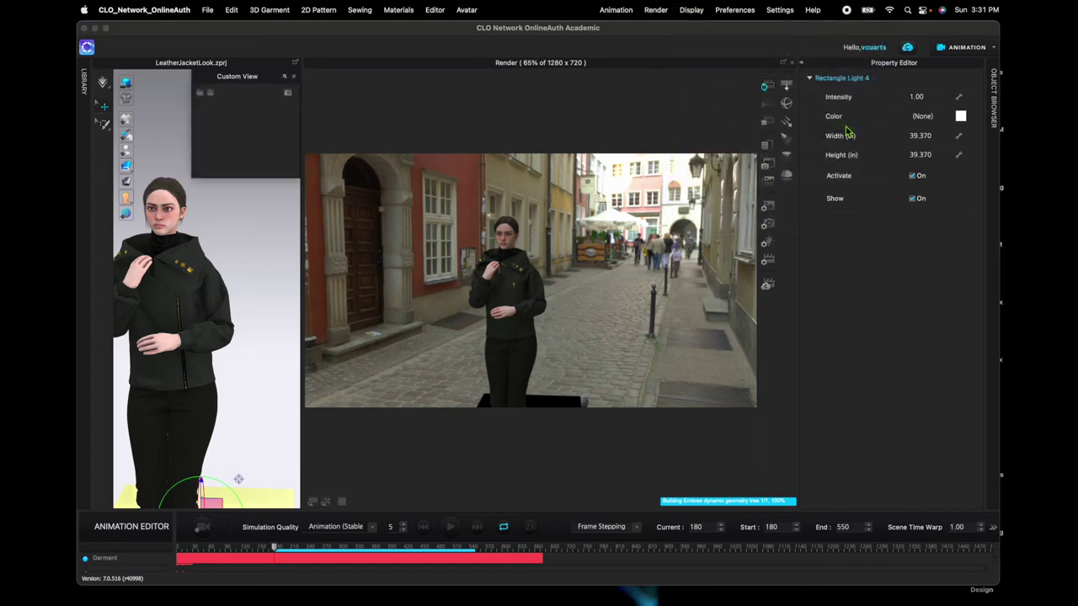
click(288, 95)
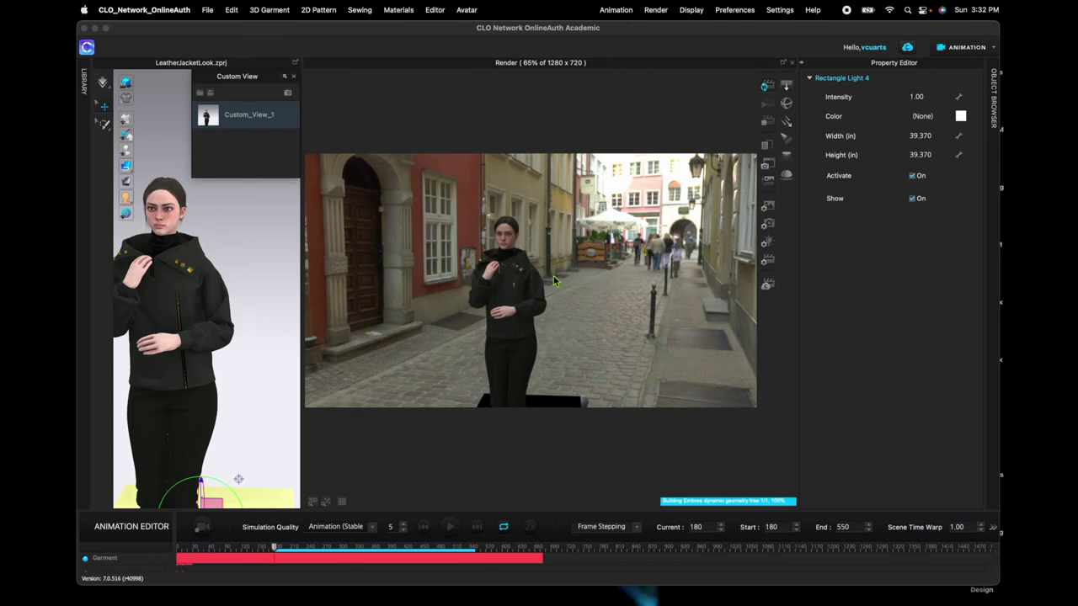
Step: Hide Rectangle Light 1 in the render preview and show it again
scroll(255, 495, down, 3)
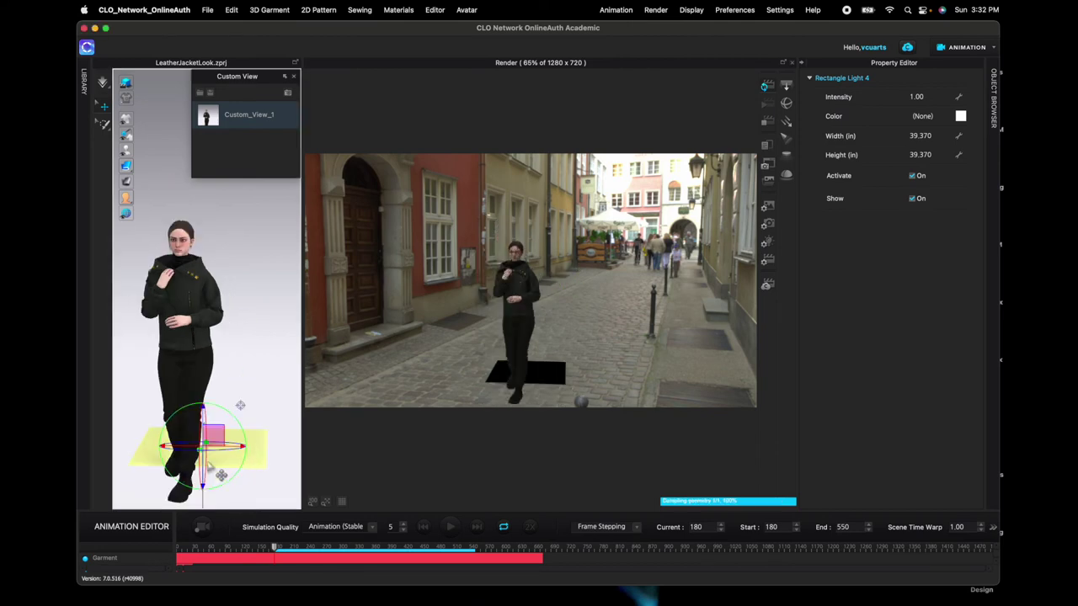
click(251, 457)
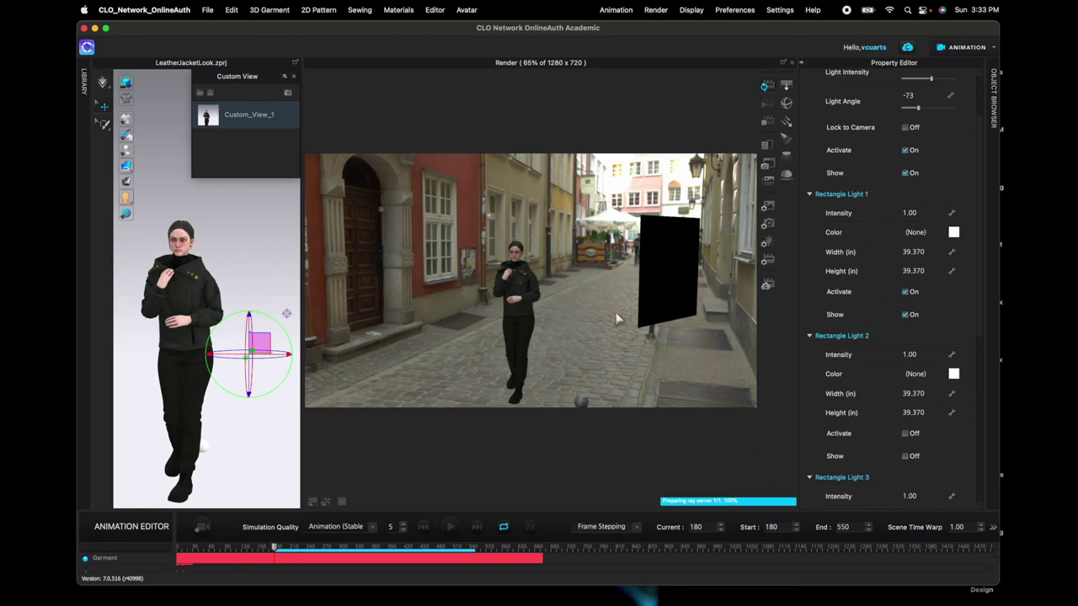
click(905, 315)
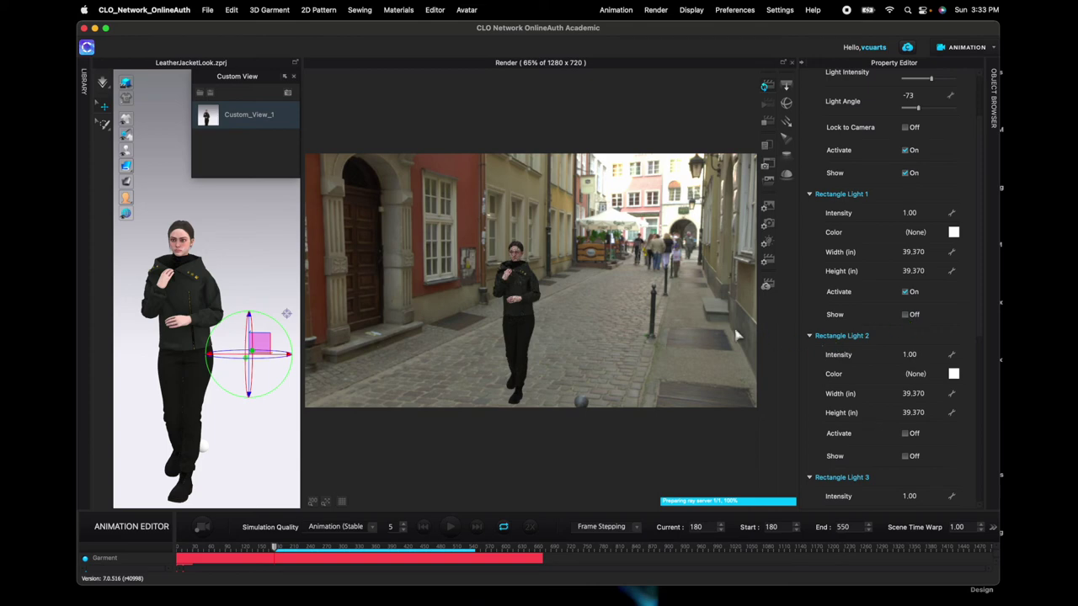
click(905, 315)
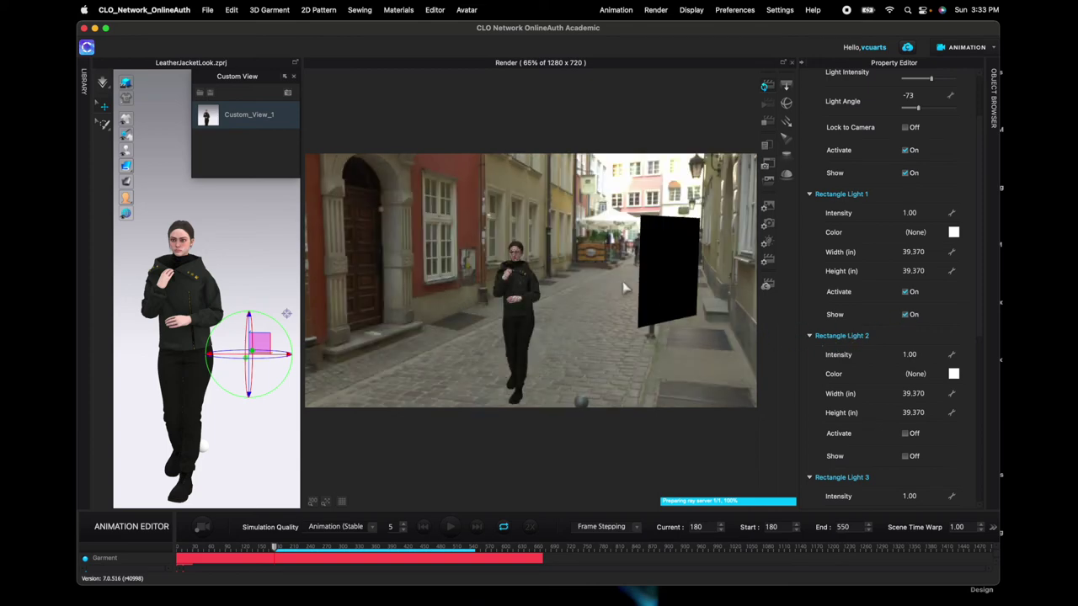
Step: Widen the 3D window and select Rectangle Light 1 beside the avatar
drag(307, 256, 388, 272)
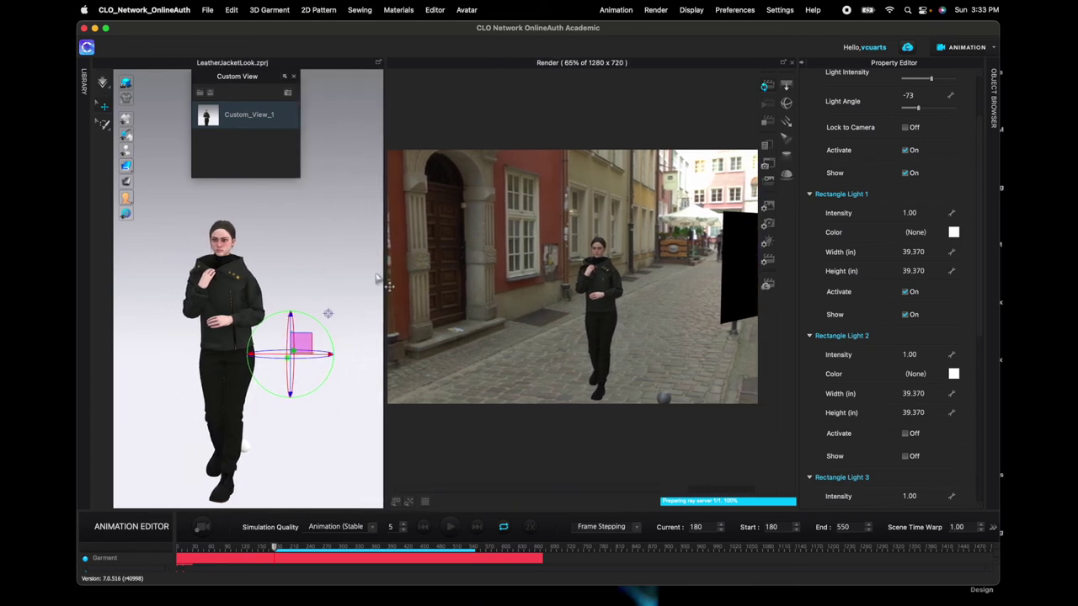
scroll(321, 299, down, 2)
scroll(321, 299, down, 2)
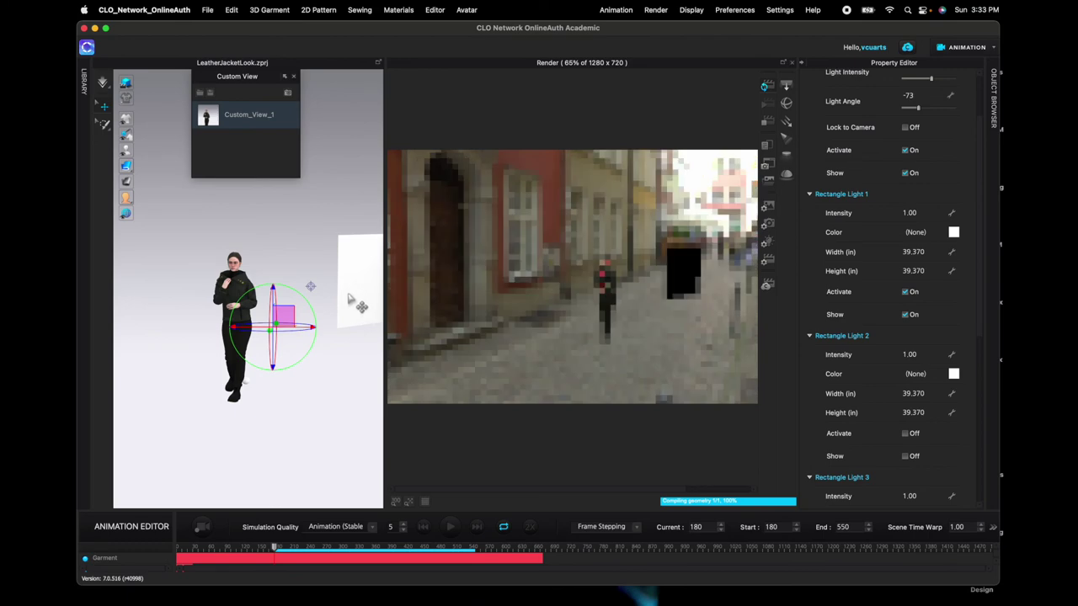
click(355, 324)
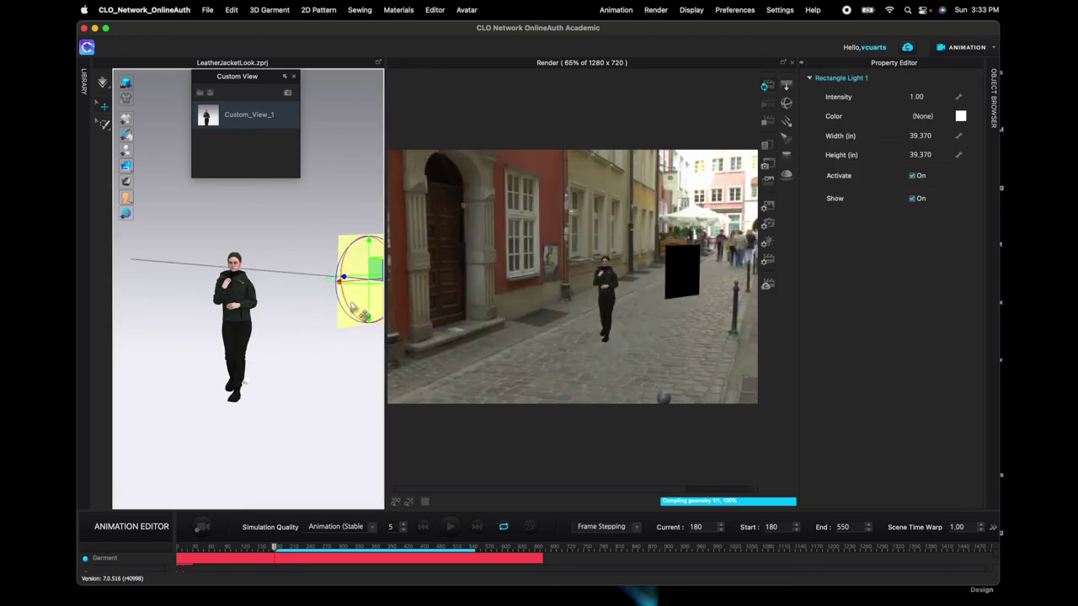
scroll(361, 312, down, 1)
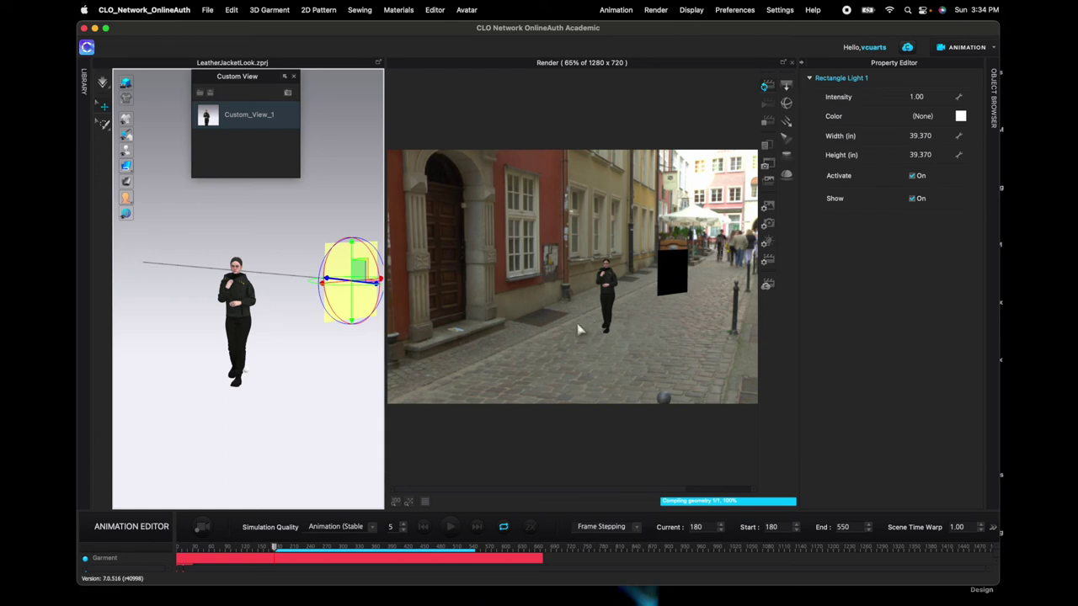
Step: Restore the saved Custom_View_1 camera view and scrub the animation to frame 401
double_click(237, 128)
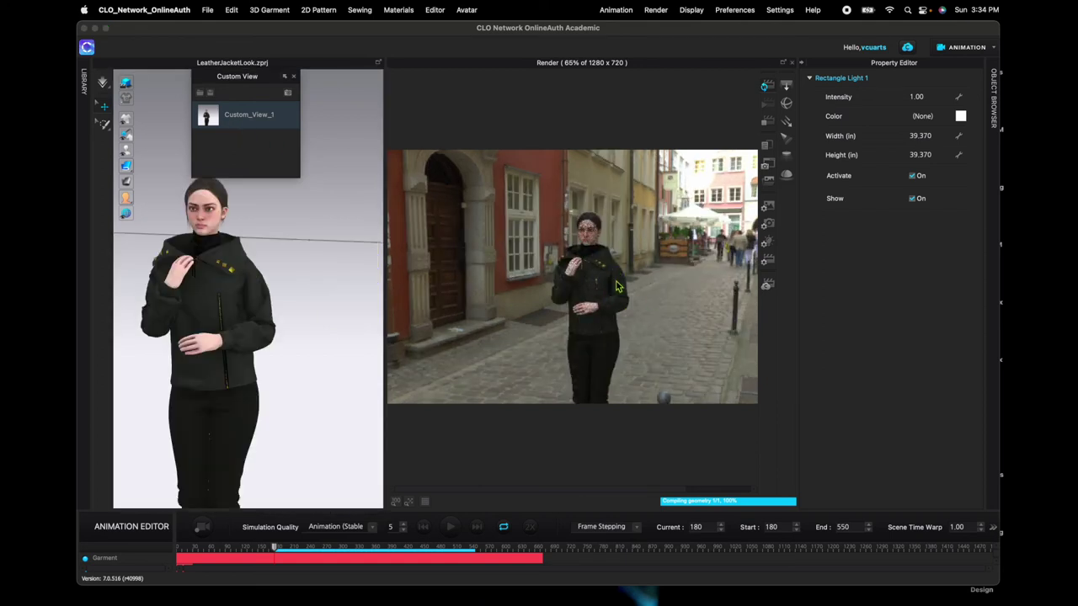
click(365, 549)
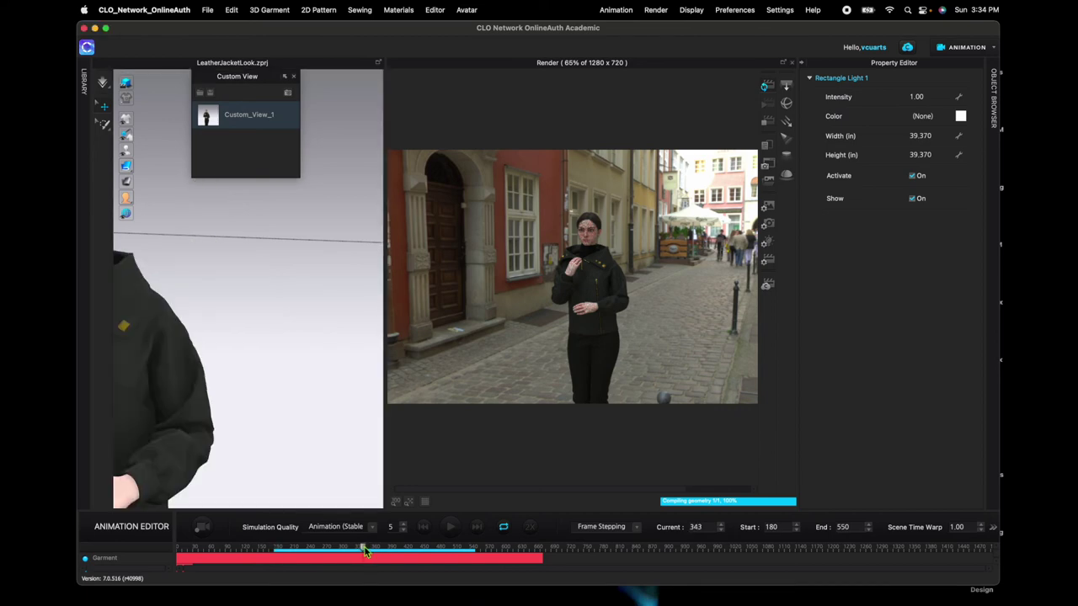
click(369, 547)
click(374, 547)
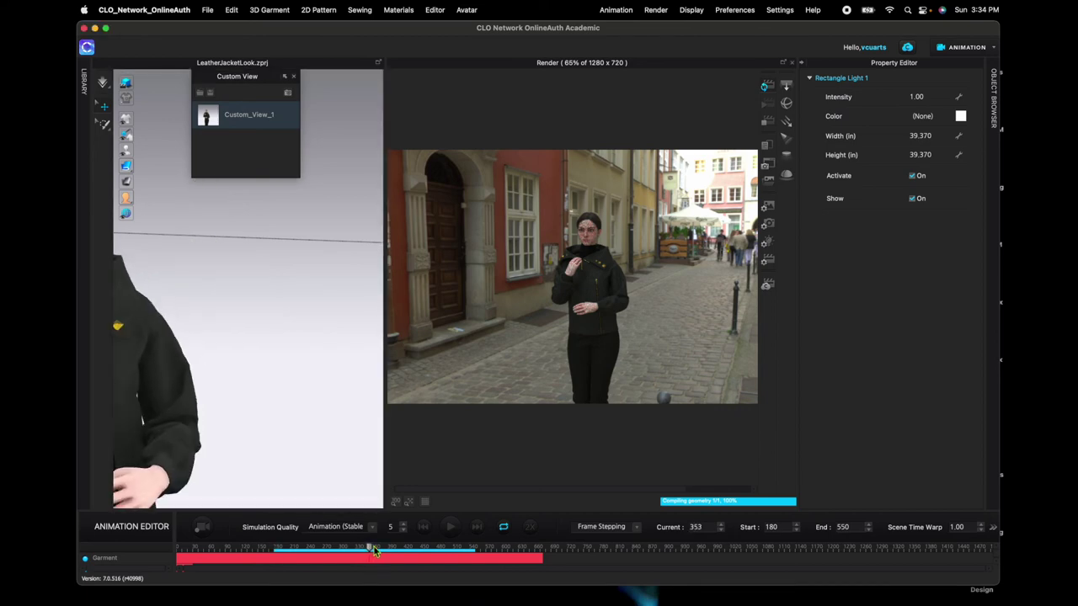
click(366, 548)
click(361, 550)
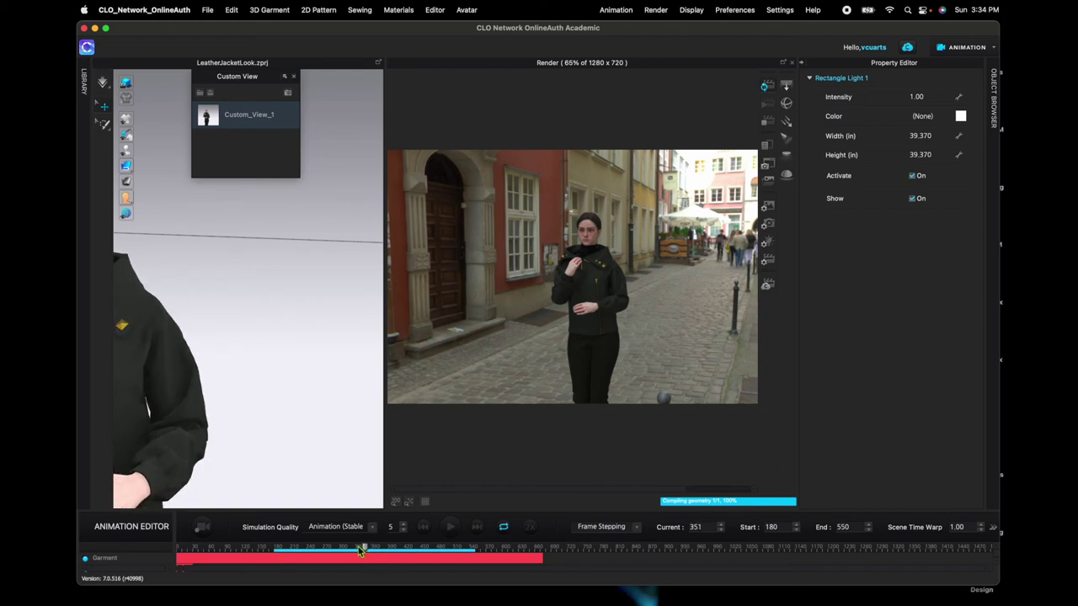
click(357, 549)
click(349, 549)
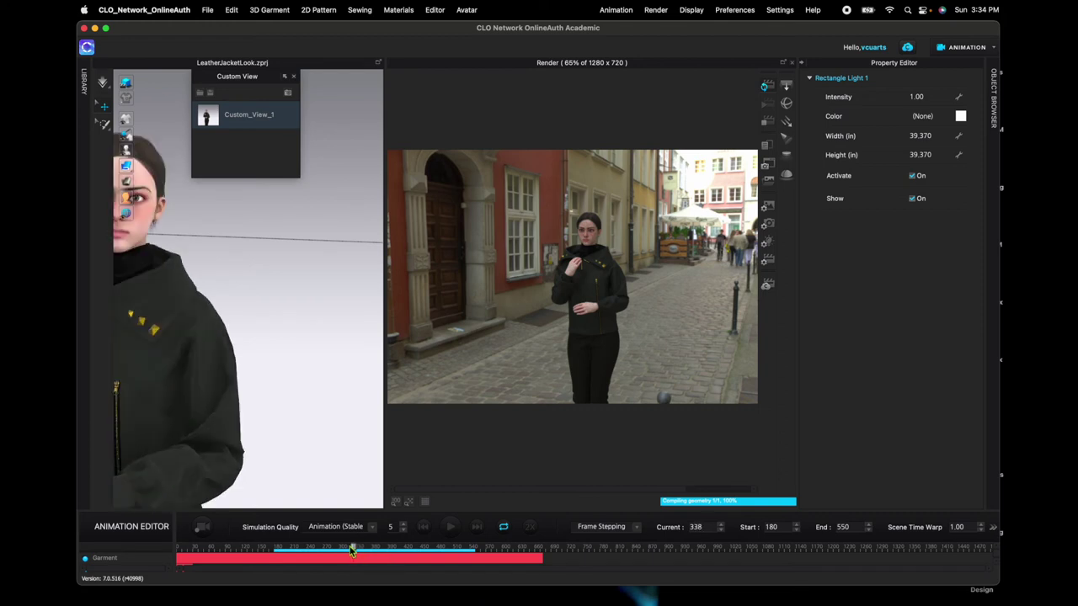
click(361, 548)
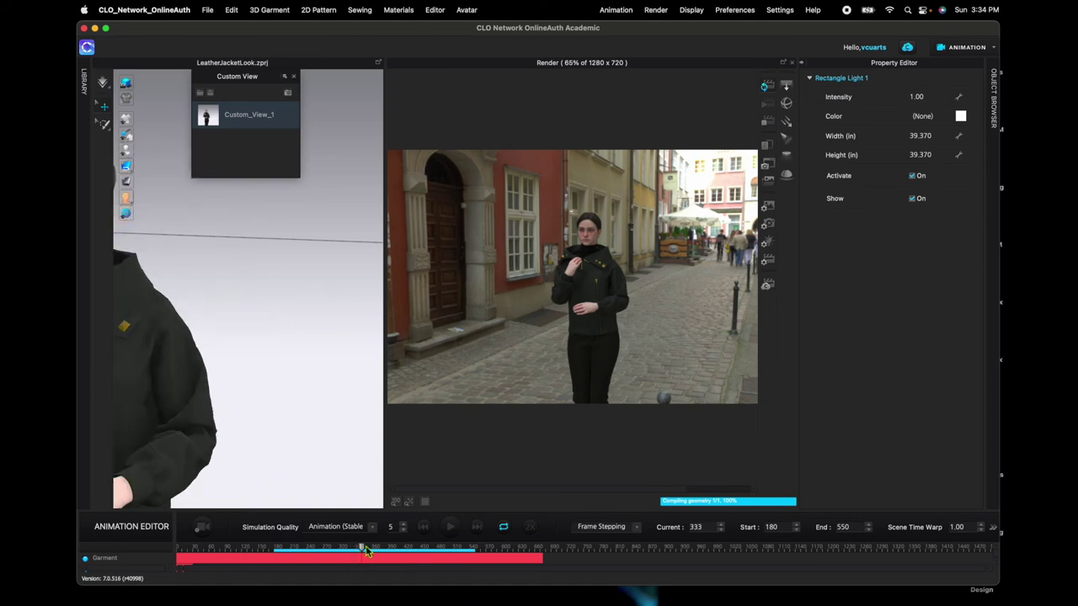
click(395, 548)
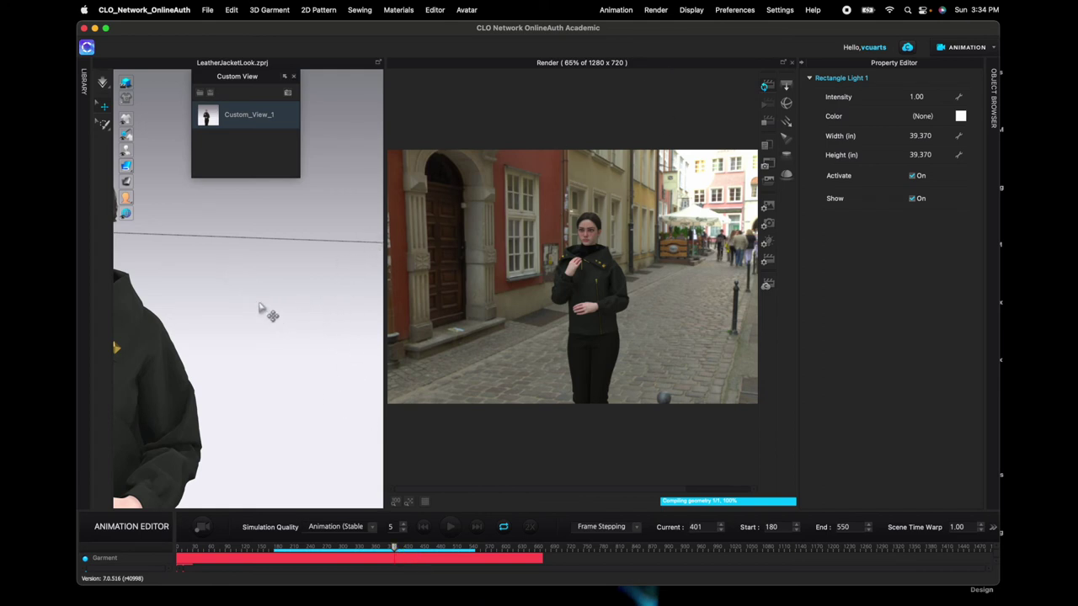
Step: Stop the render preview and move Rectangle Light 1 forward, closer to the avatar's side
scroll(252, 301, down, 5)
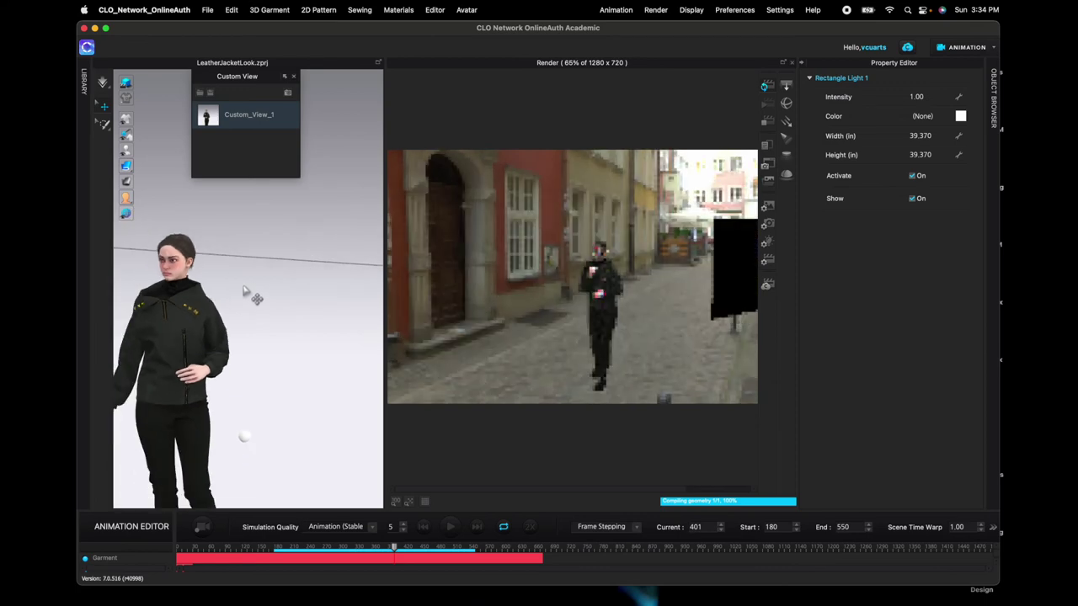
right_drag(301, 270, 325, 272)
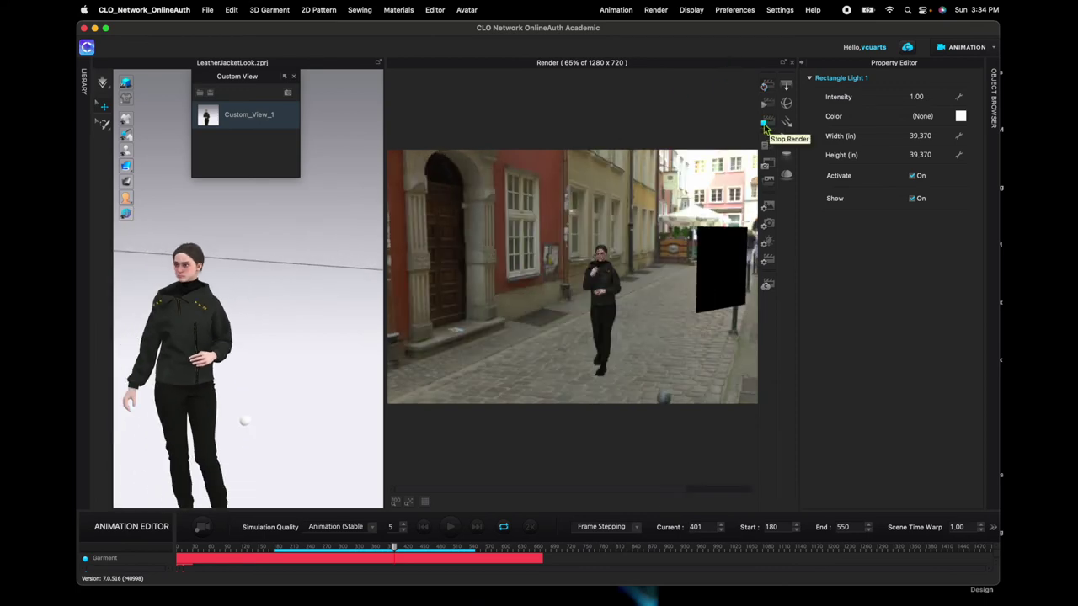
scroll(300, 307, down, 5)
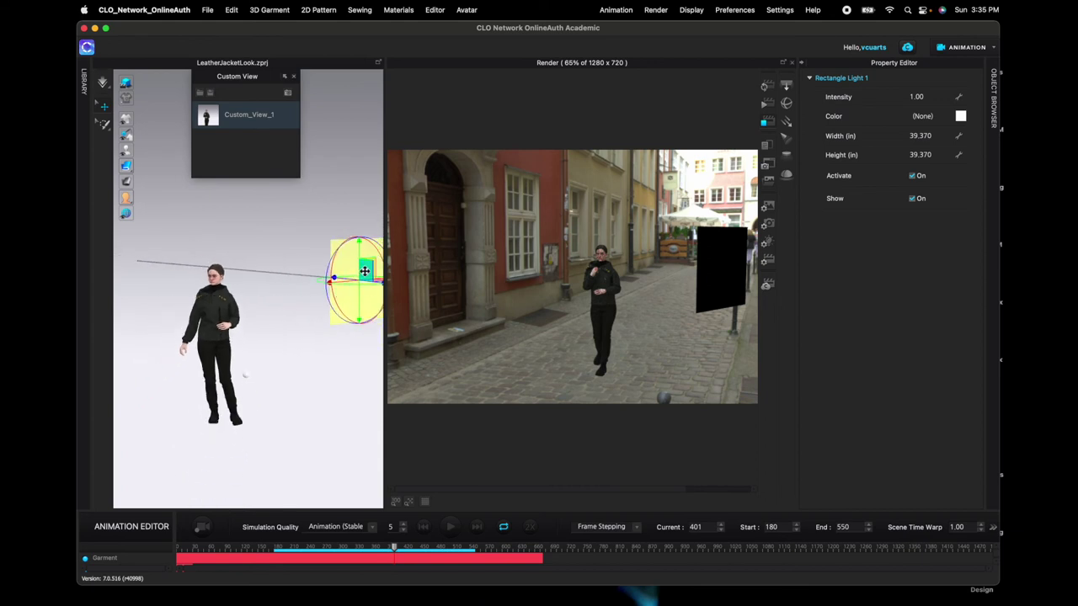
right_drag(329, 353, 346, 325)
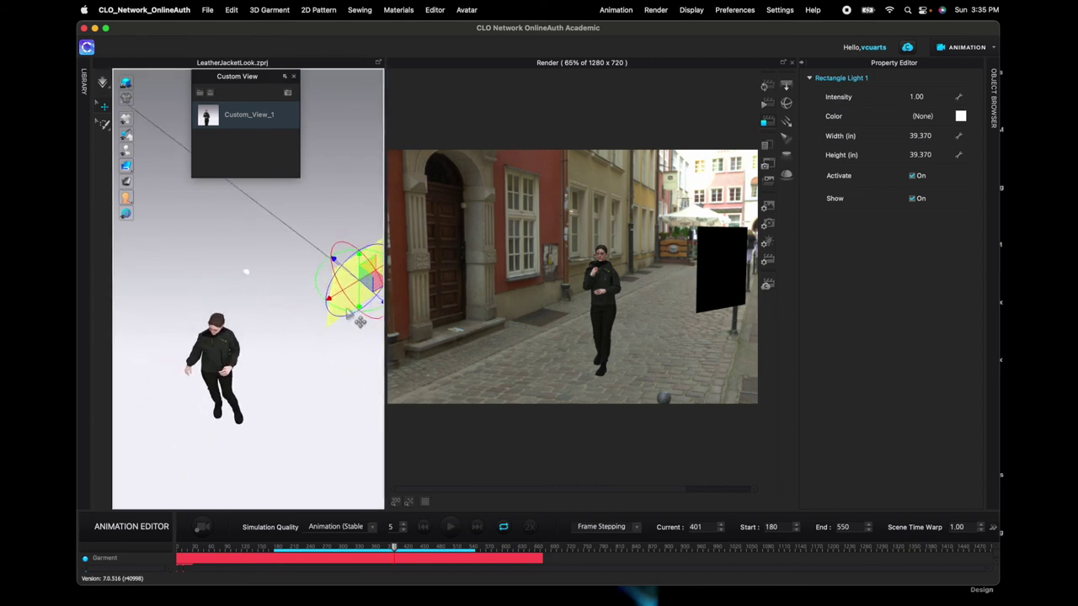
drag(346, 325, 298, 425)
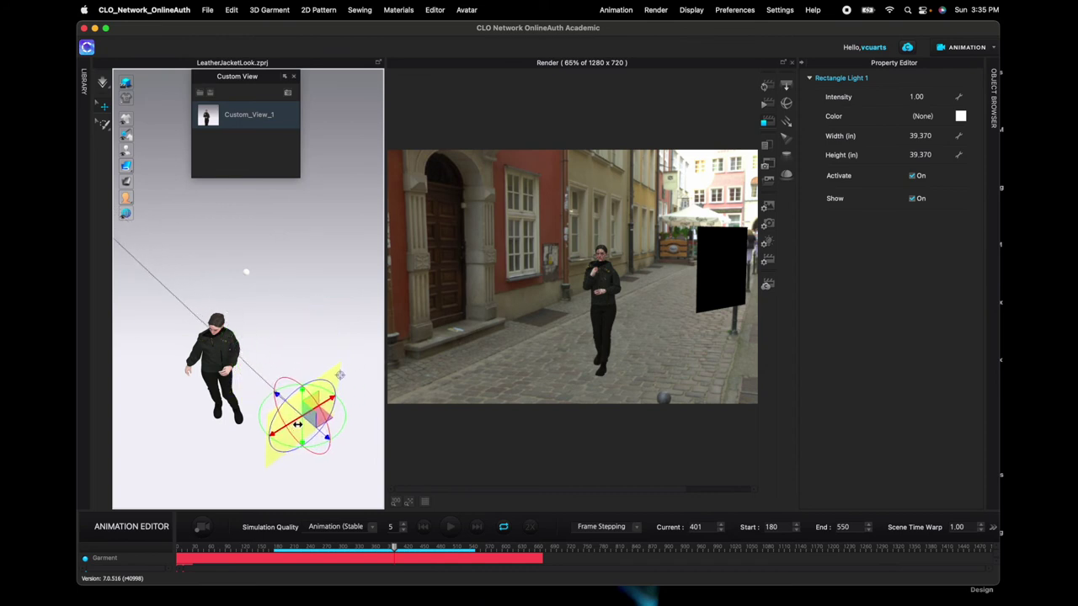
right_drag(259, 339, 317, 313)
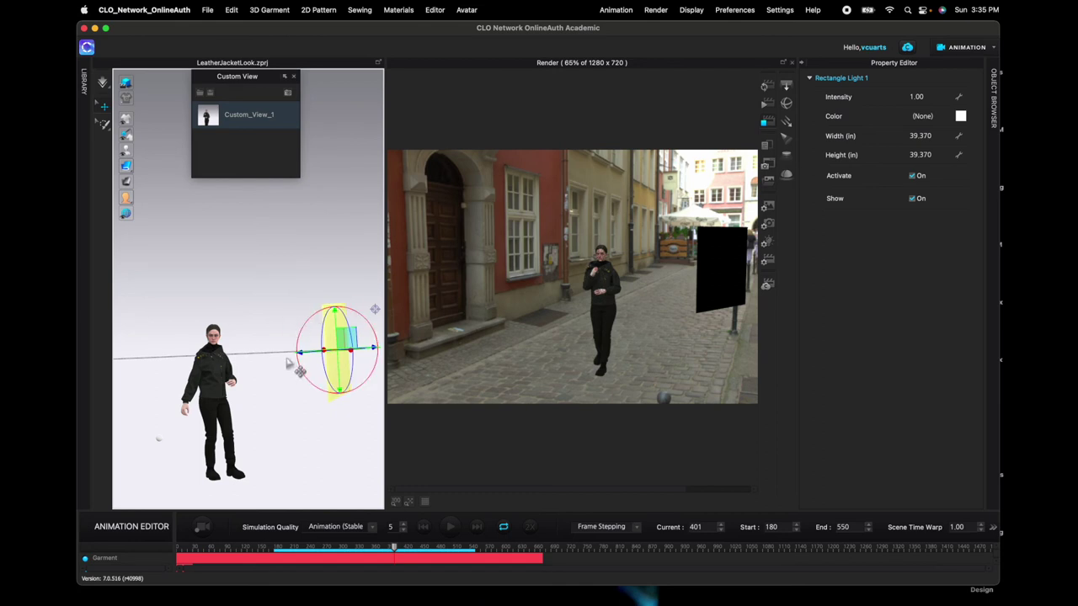
mouse_move(276, 362)
right_down()
mouse_move(301, 378)
mouse_move(269, 380)
right_up()
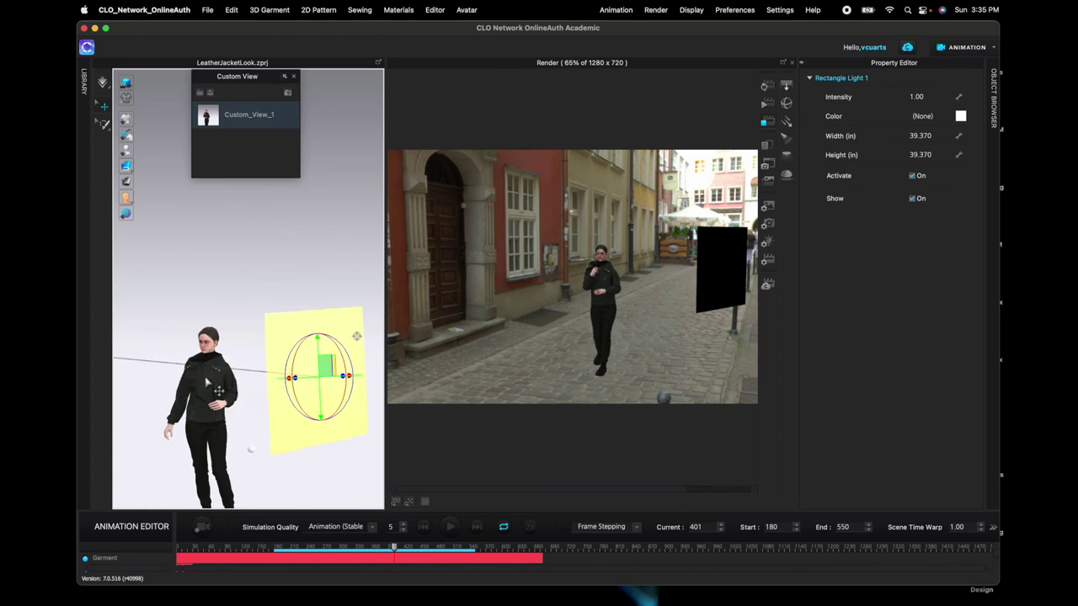
Step: Shift Rectangle Light 1 slightly and check its placement relative to the avatar from several angles
scroll(216, 375, up, 2)
right_drag(224, 386, 267, 284)
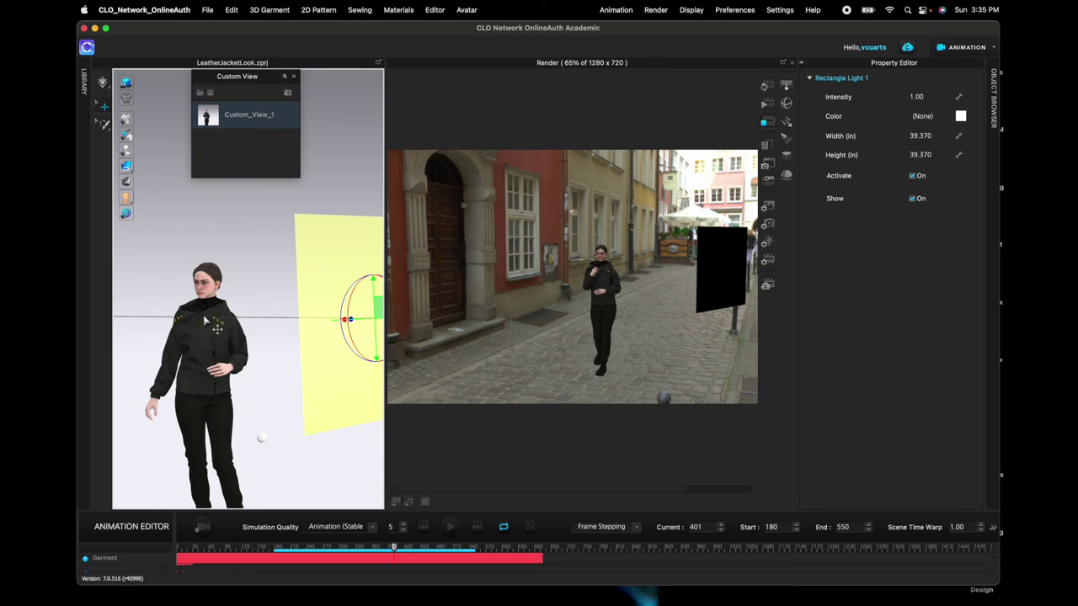
right_drag(303, 344, 287, 363)
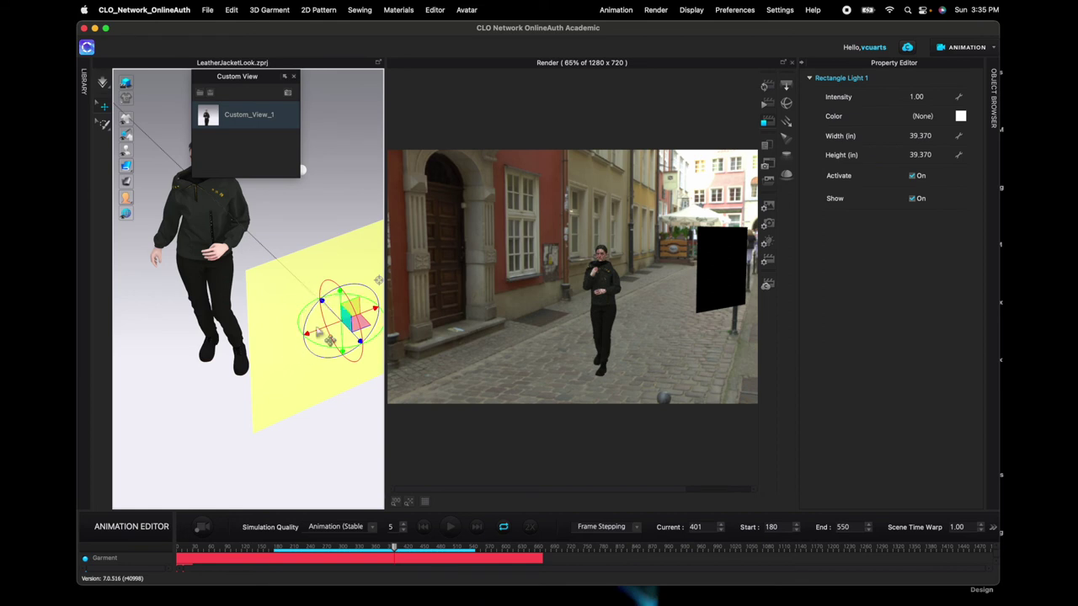
drag(336, 322, 281, 328)
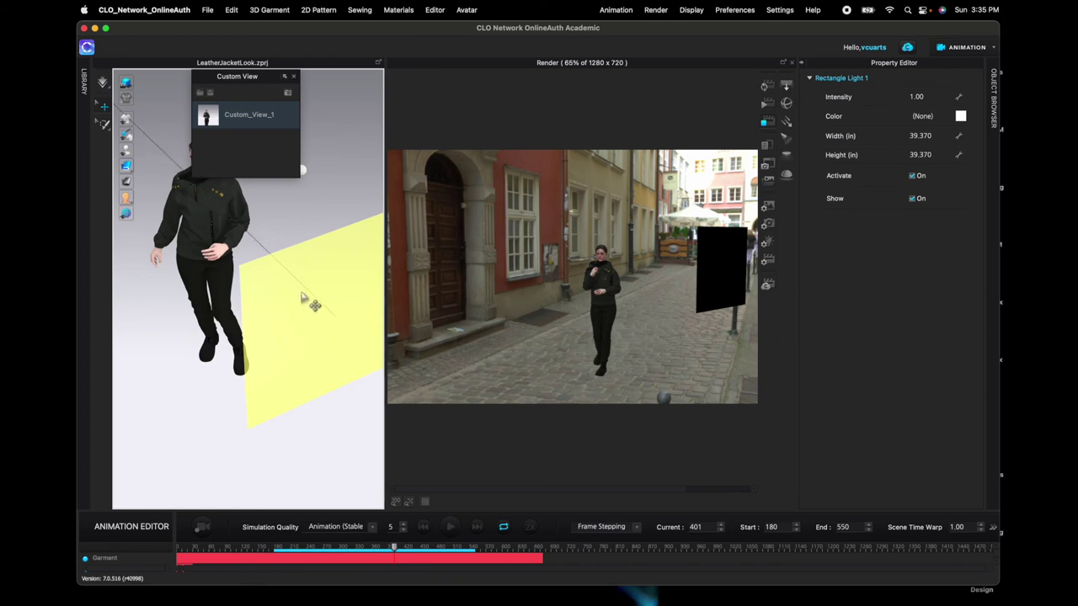
right_drag(265, 275, 306, 309)
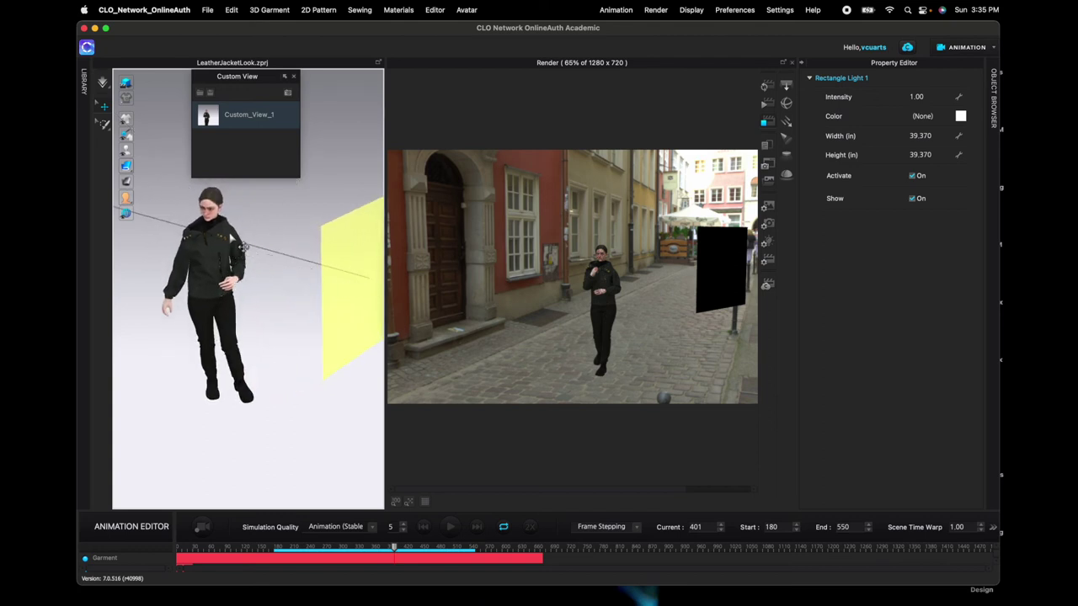
right_drag(305, 268, 345, 291)
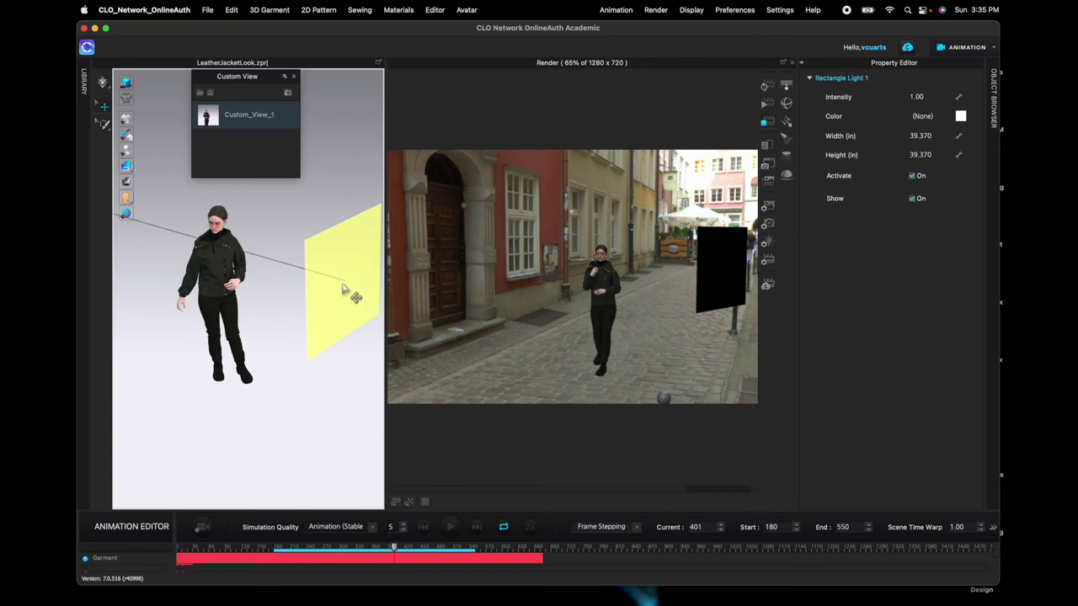
Step: Reselect Rectangle Light 1 and adjust its tilt beside the avatar with the gizmo
click(354, 291)
right_drag(339, 346, 327, 368)
drag(333, 335, 309, 310)
right_drag(308, 310, 300, 278)
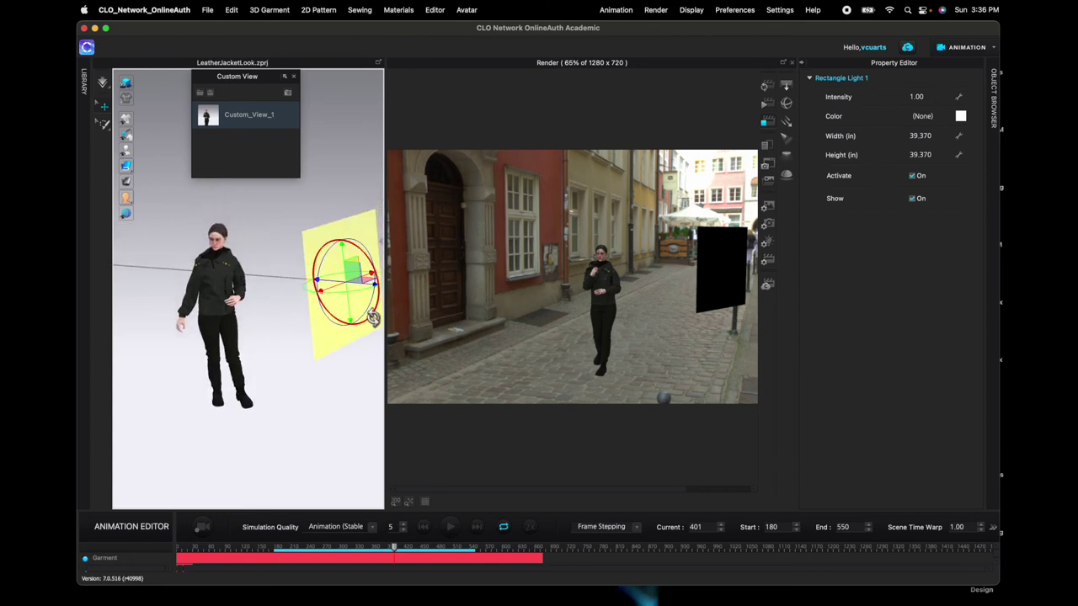
Step: Check which coordinate system the 3D gizmo uses
right_click(281, 327)
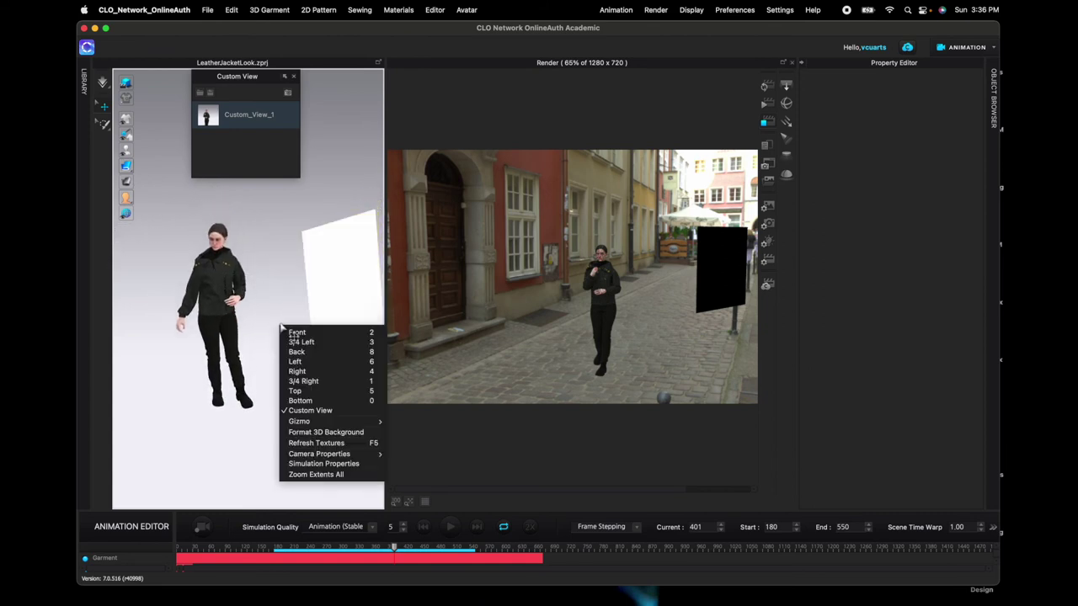
mouse_move(309, 422)
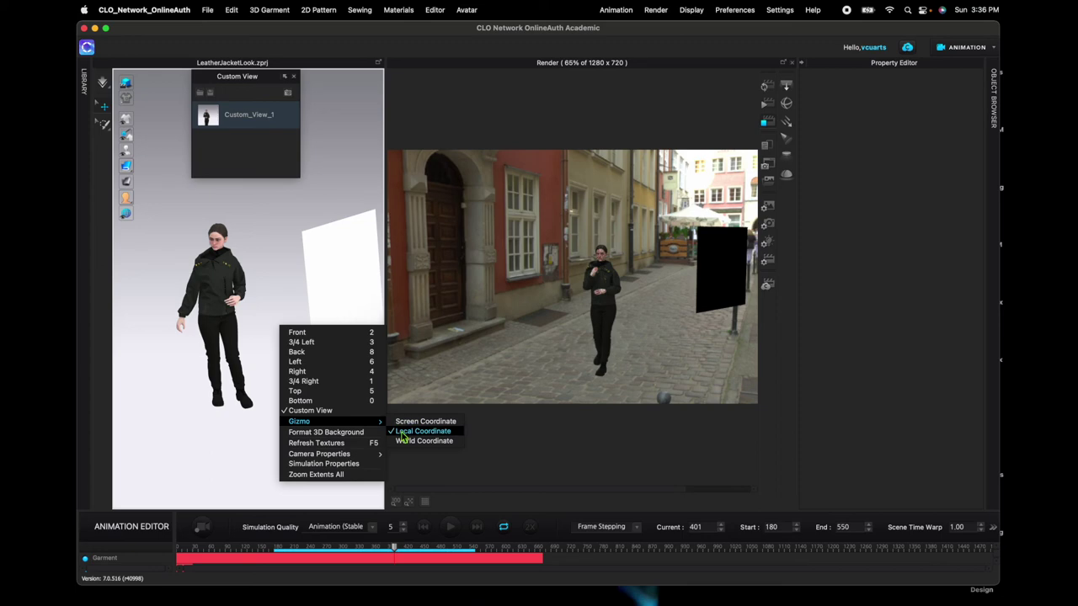
click(291, 289)
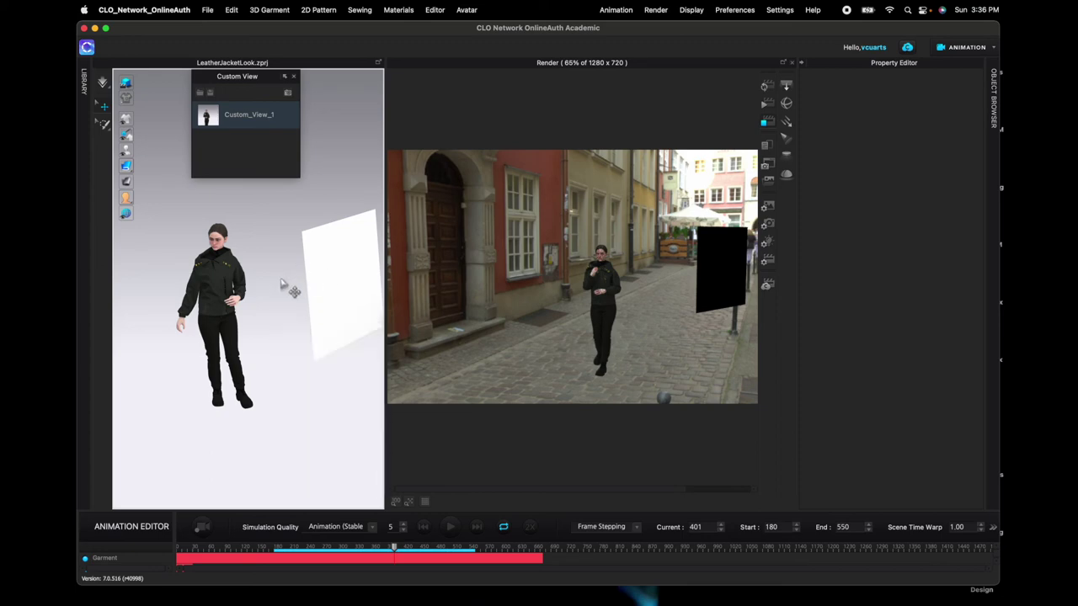
Step: Select Rectangle Light 1, raise it slightly and check its placement beside the avatar from several angles
click(345, 278)
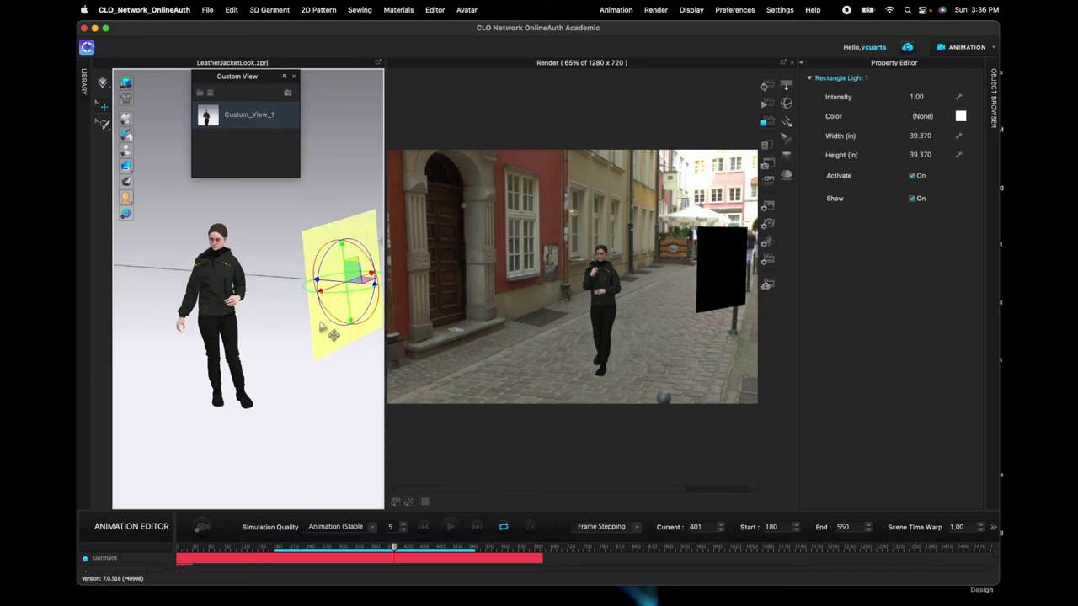
drag(343, 253, 342, 236)
right_drag(330, 337, 329, 341)
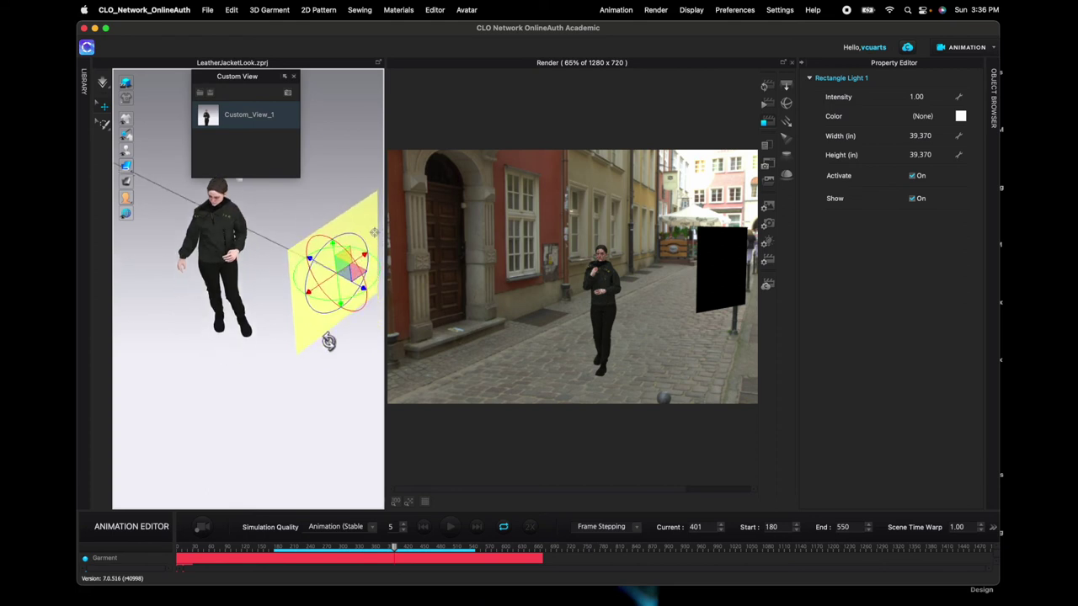
right_drag(251, 254, 257, 255)
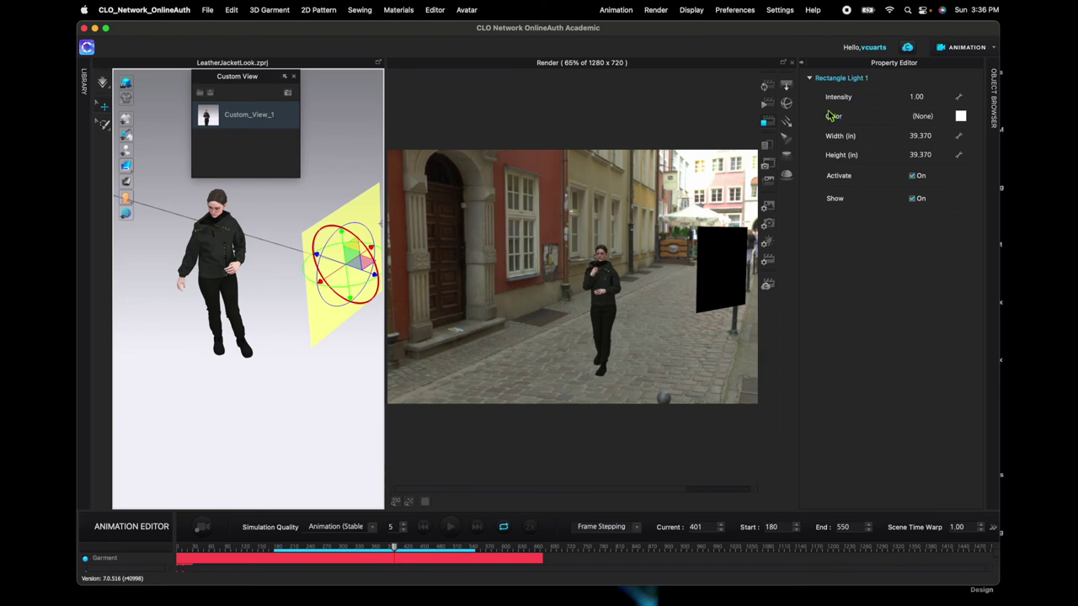
Step: Set Rectangle Light 1's intensity to 5 and its color to the pale cream Pantone swatch F5F3E8
click(920, 97)
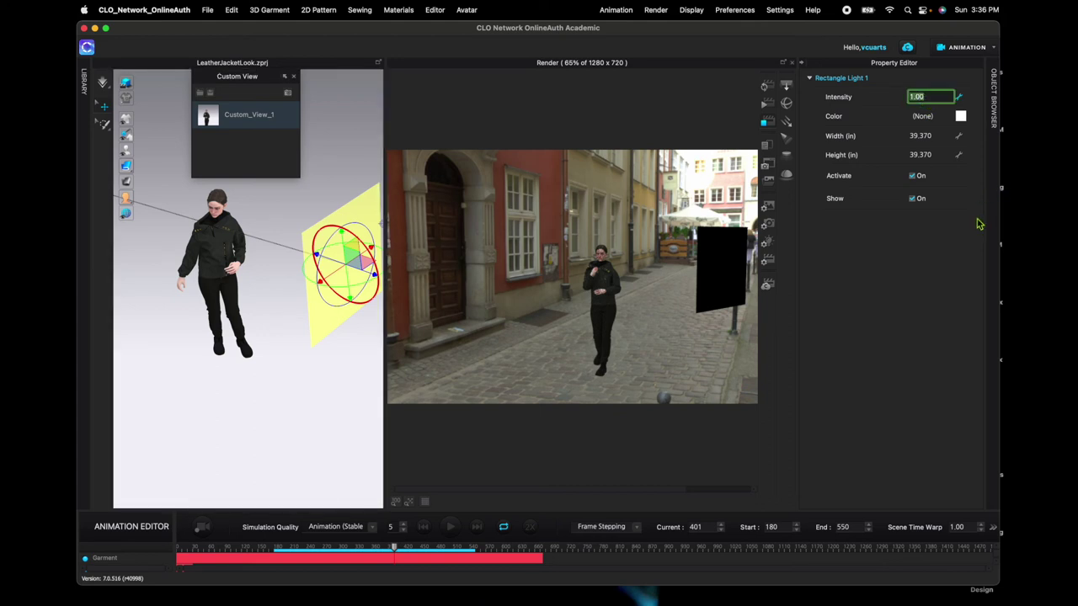
click(960, 117)
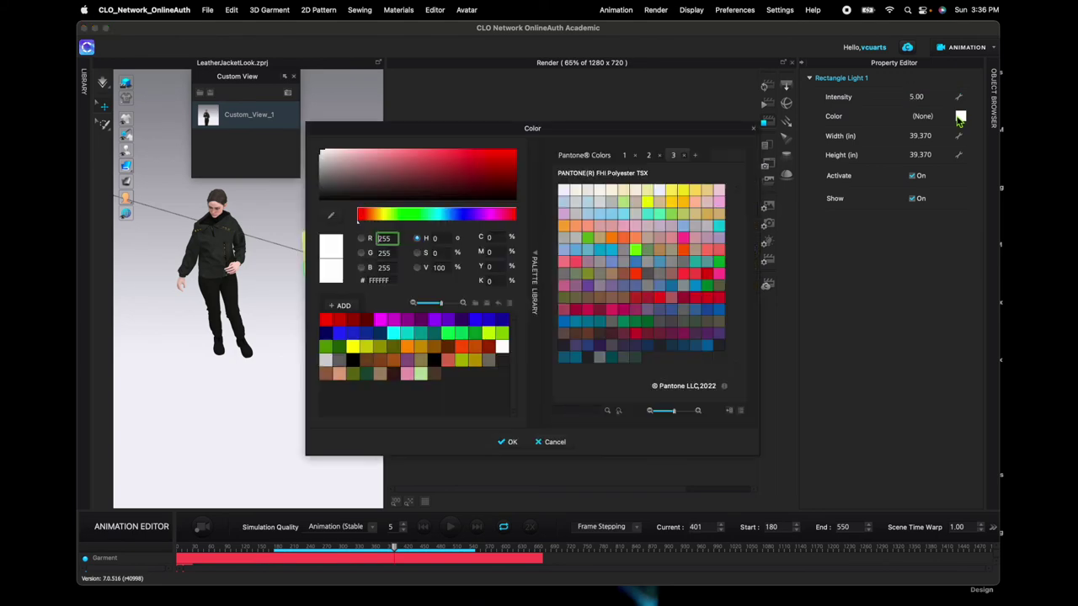
click(578, 192)
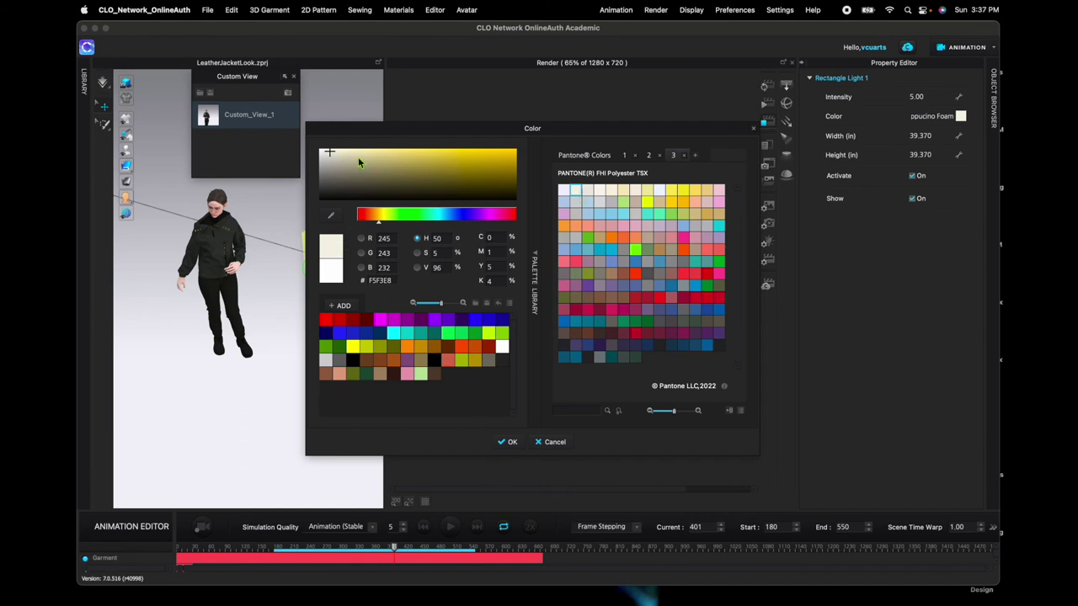
click(512, 443)
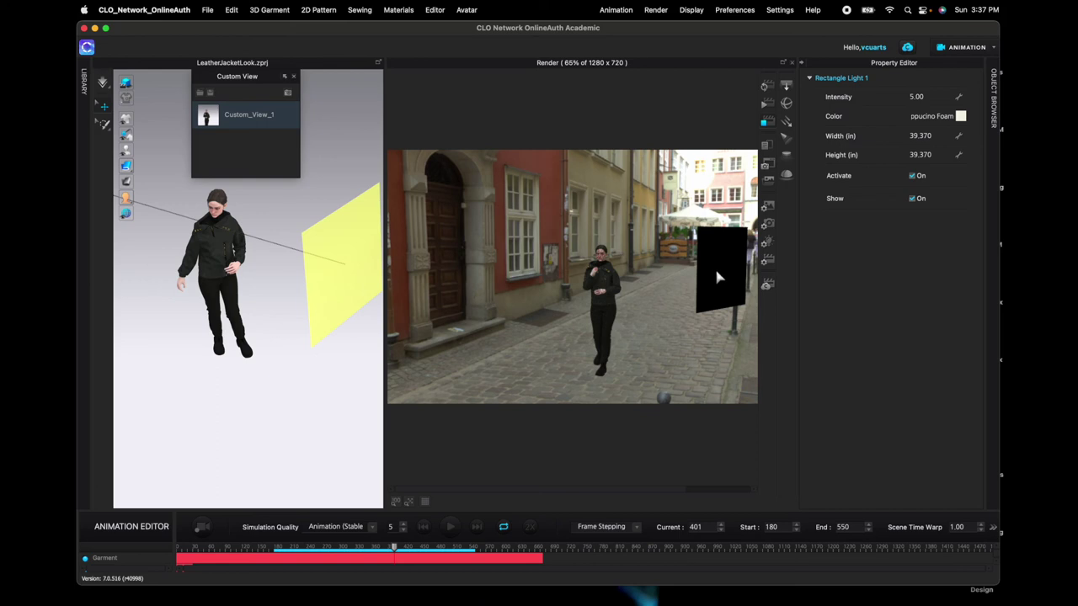
Step: Set Rectangle Light 1's width and height to 80 in and inspect it beside the avatar
click(936, 140)
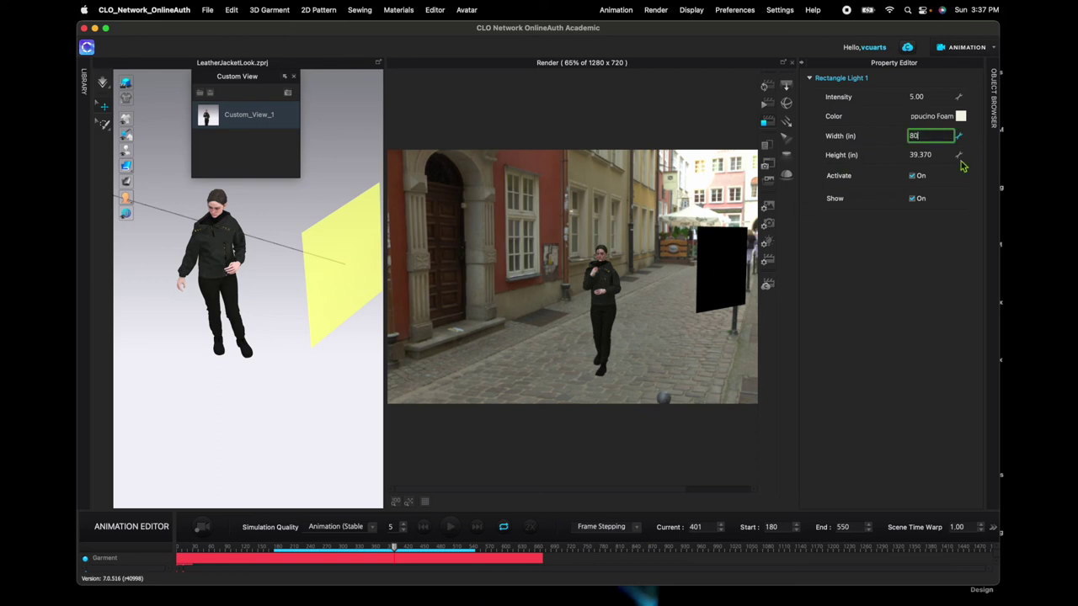
key(Return)
click(928, 159)
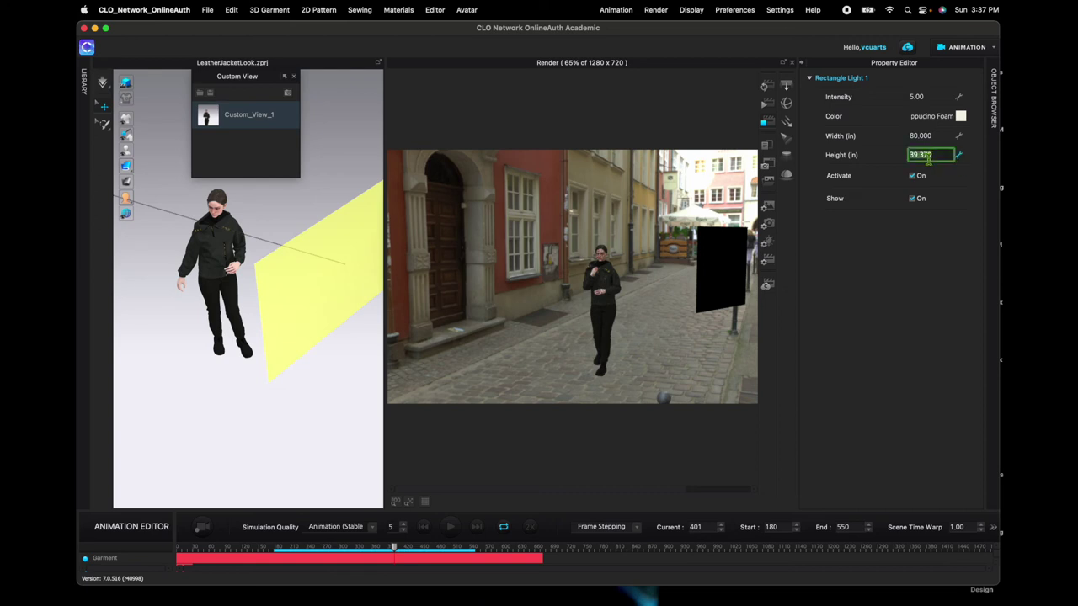
text(80)
key(Return)
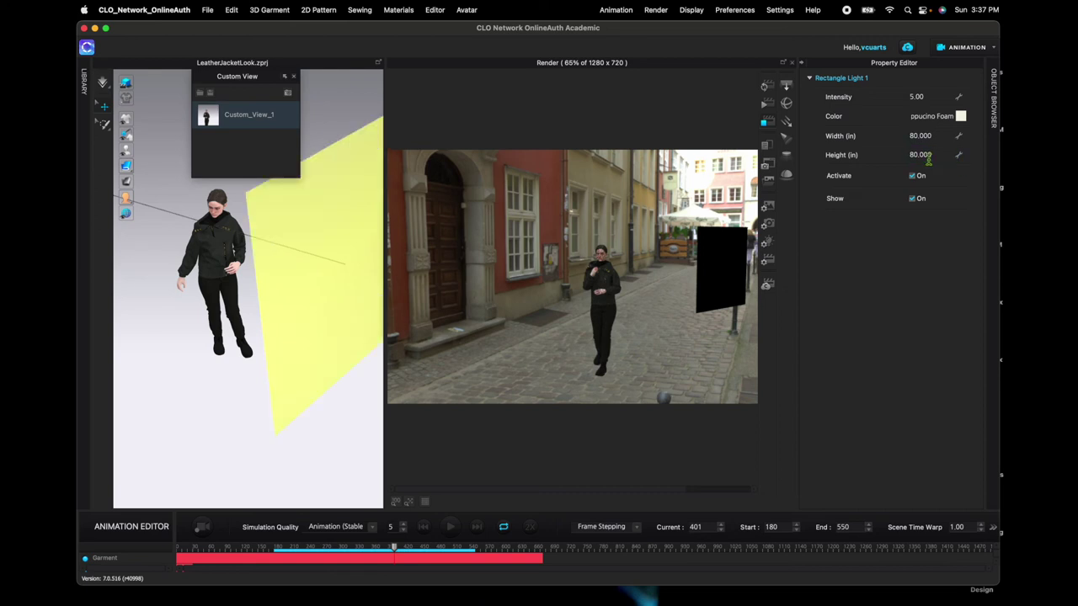
right_drag(327, 278, 331, 267)
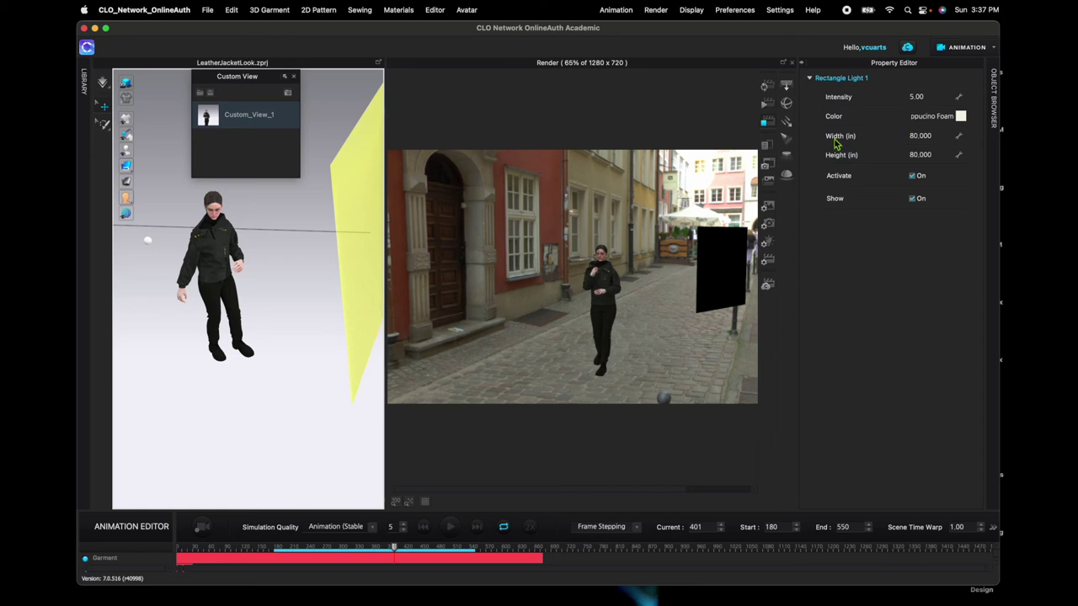
Step: Set Rectangle Light 1's width and height to 50 in
click(918, 99)
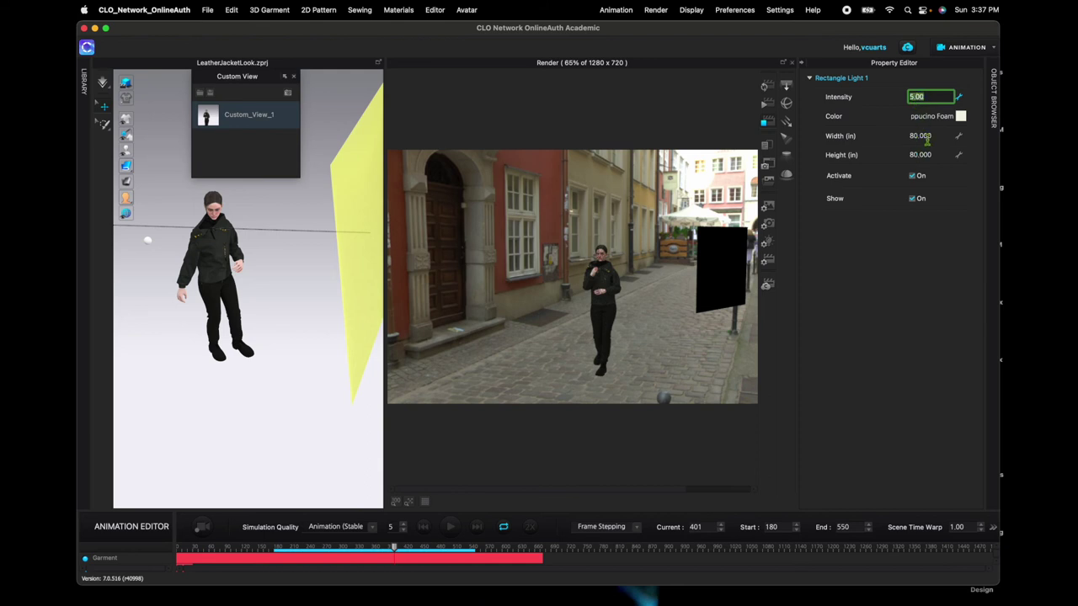
click(928, 137)
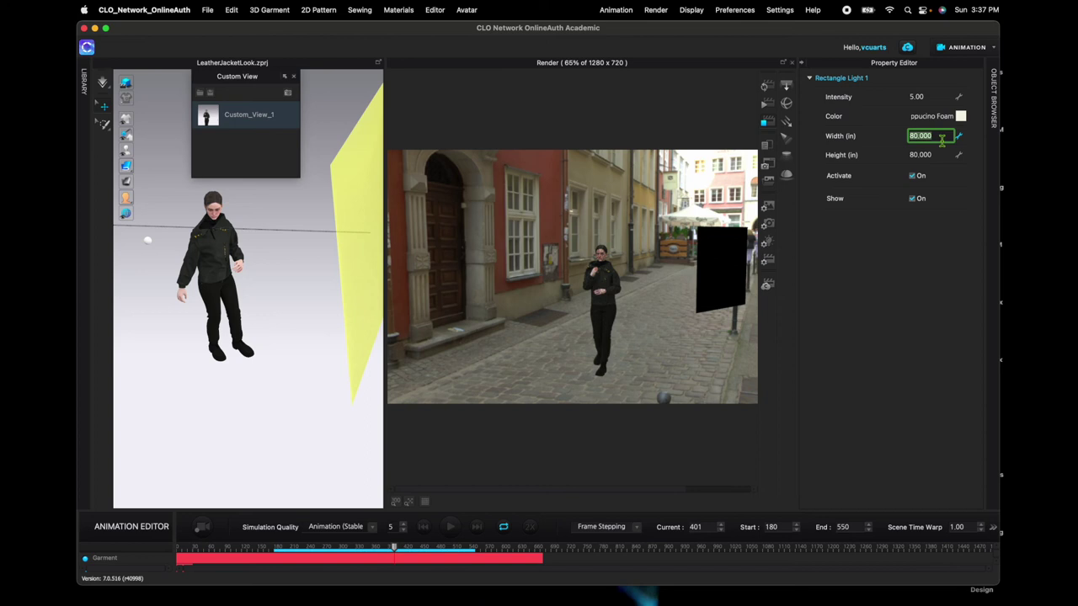
text(50)
key(Return)
click(933, 155)
text(50)
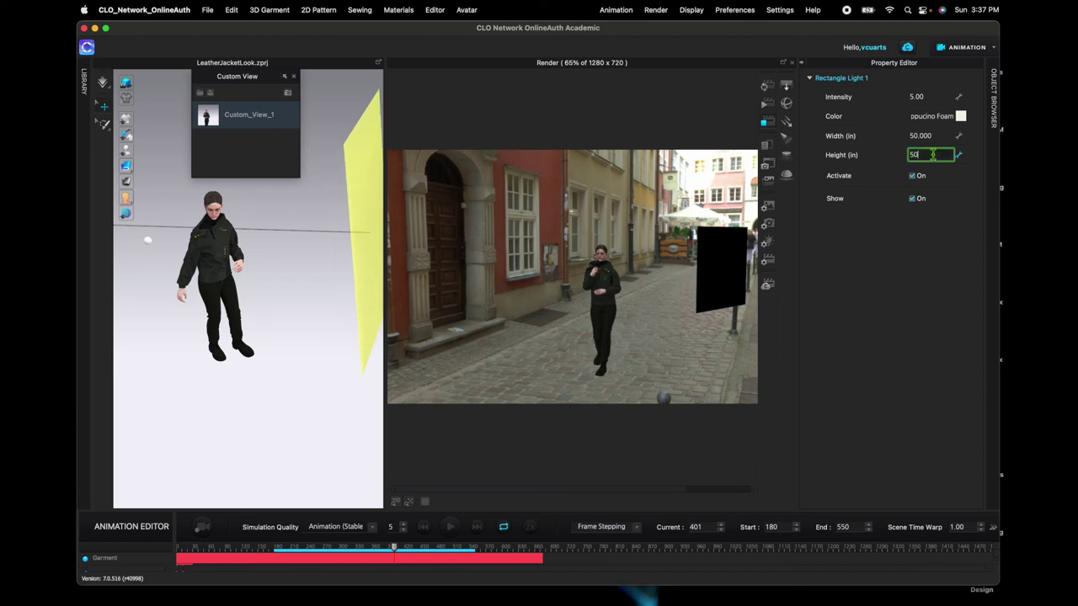
key(Return)
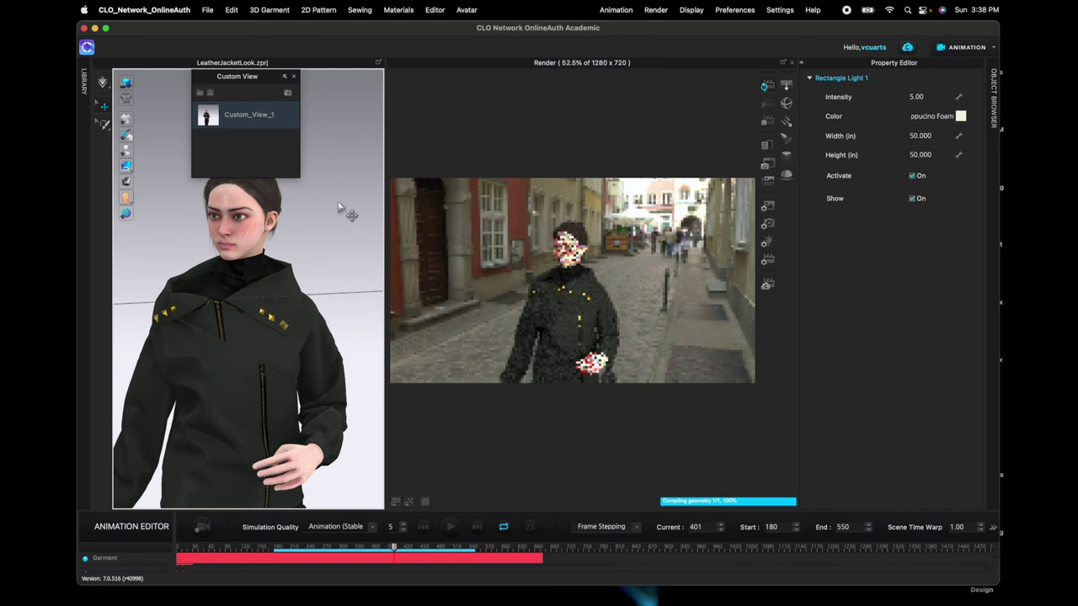
Step: Restore the saved Custom_View_1 camera view and set Rectangle Light 1's intensity to 3
click(255, 121)
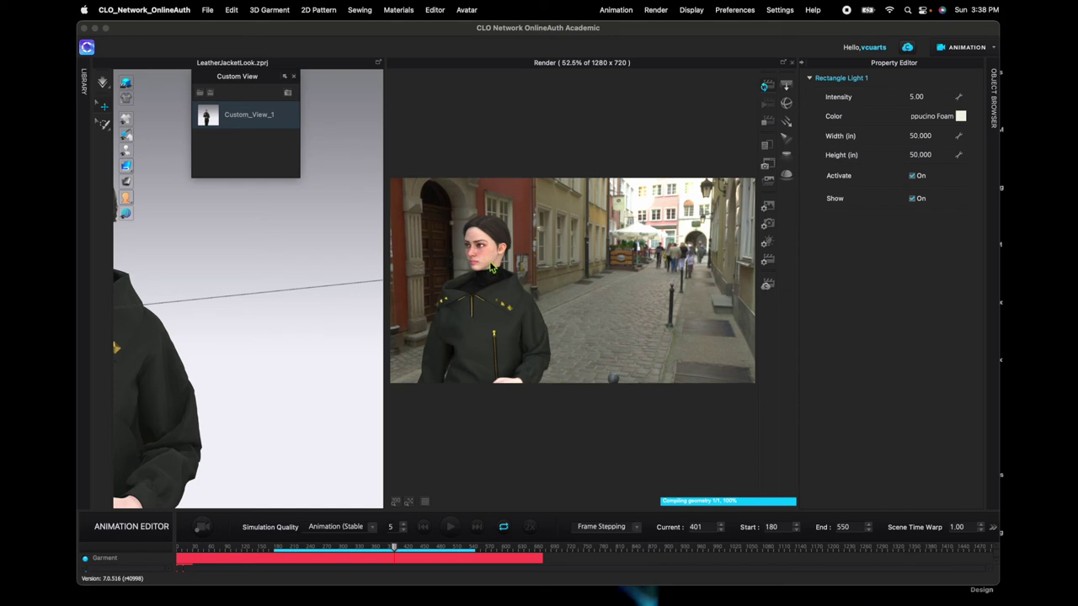
double_click(918, 97)
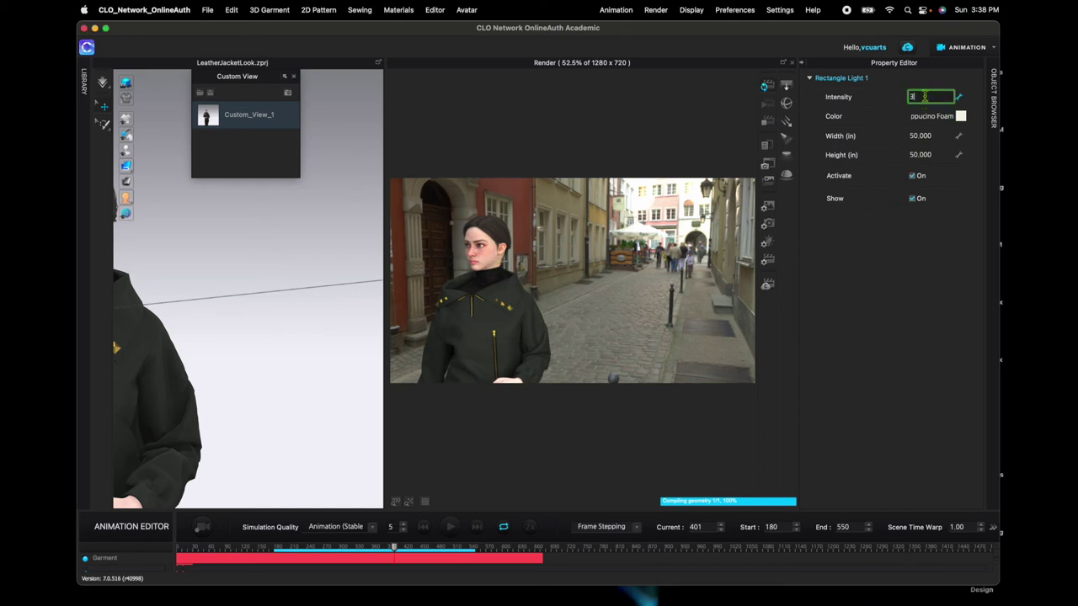
text(3)
key(Return)
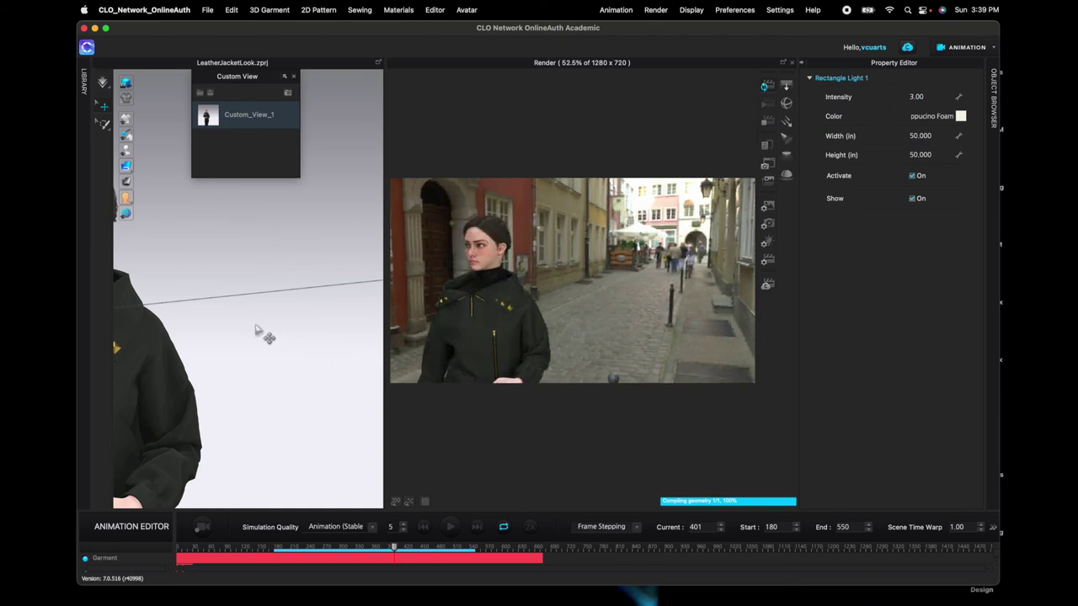
Step: Move Rectangle Light 1 slightly farther from the avatar and return to Custom_View_1
scroll(260, 329, down, 5)
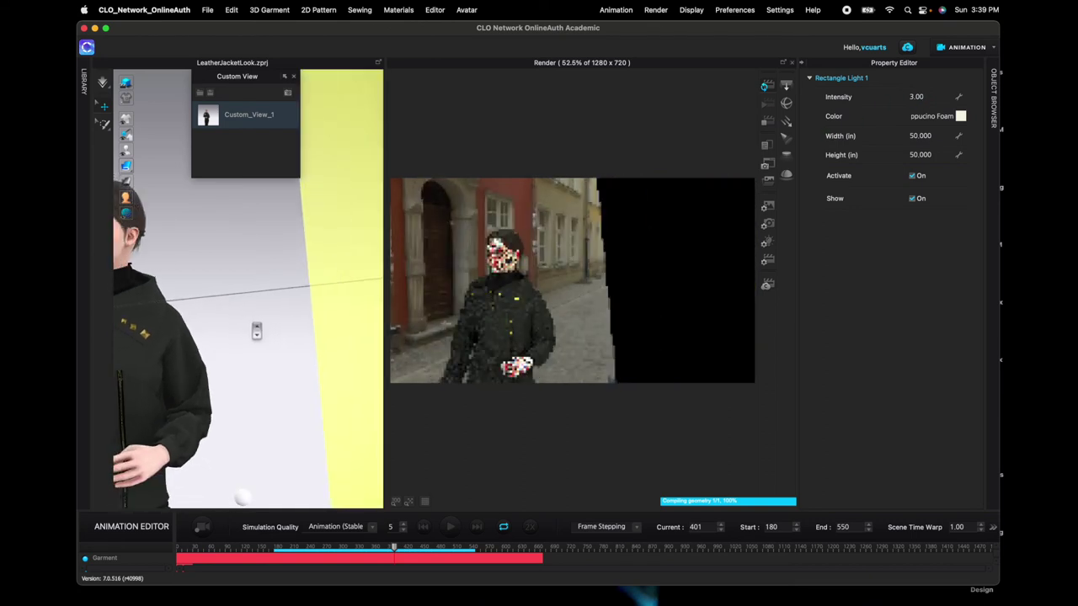
right_drag(255, 318, 353, 231)
drag(344, 287, 370, 293)
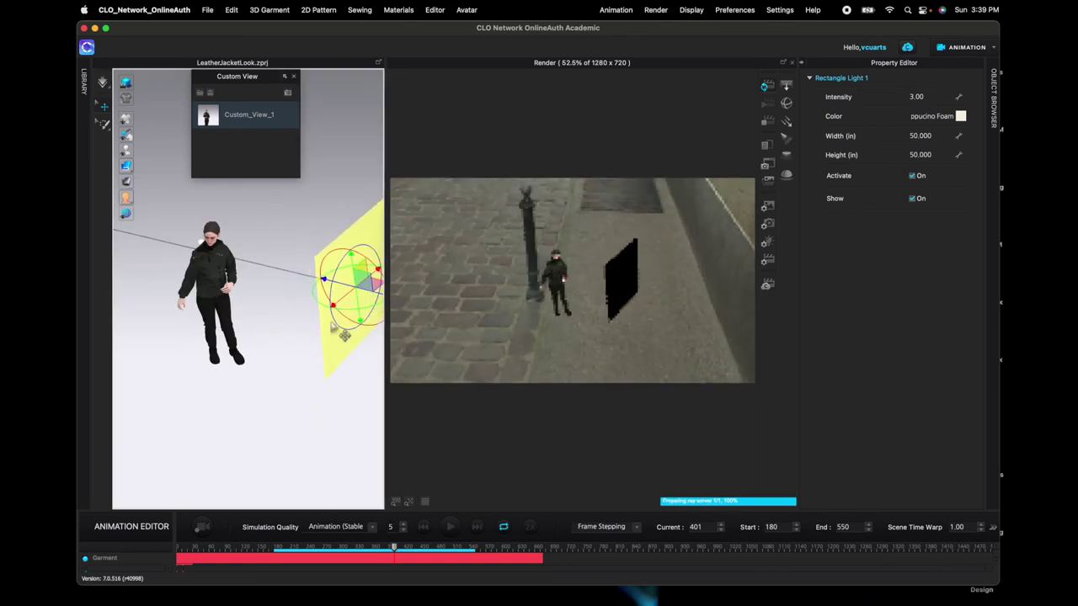
drag(340, 284, 344, 285)
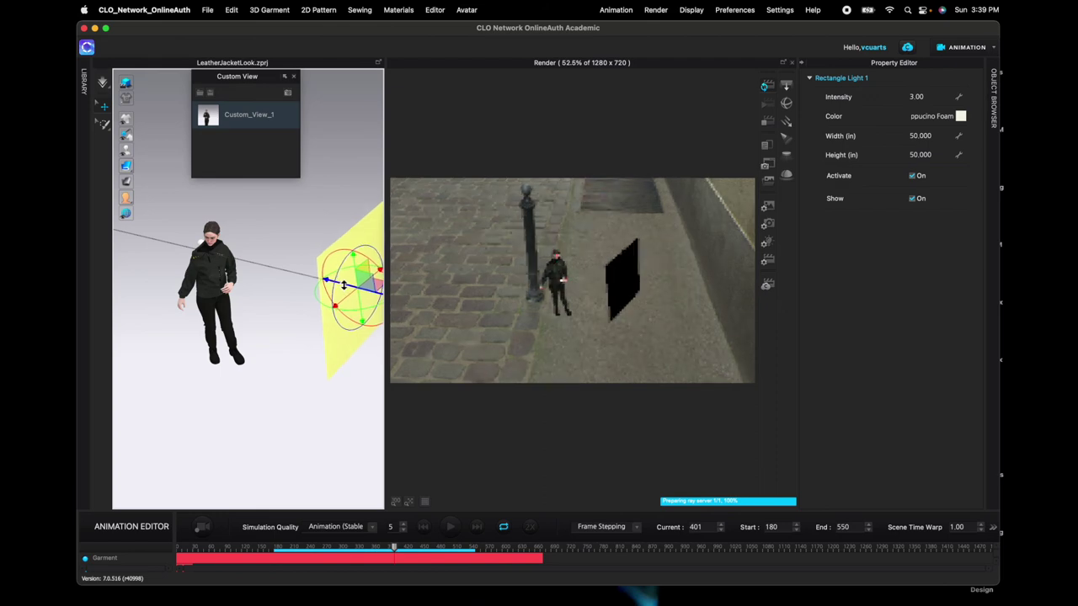
right_drag(343, 284, 212, 306)
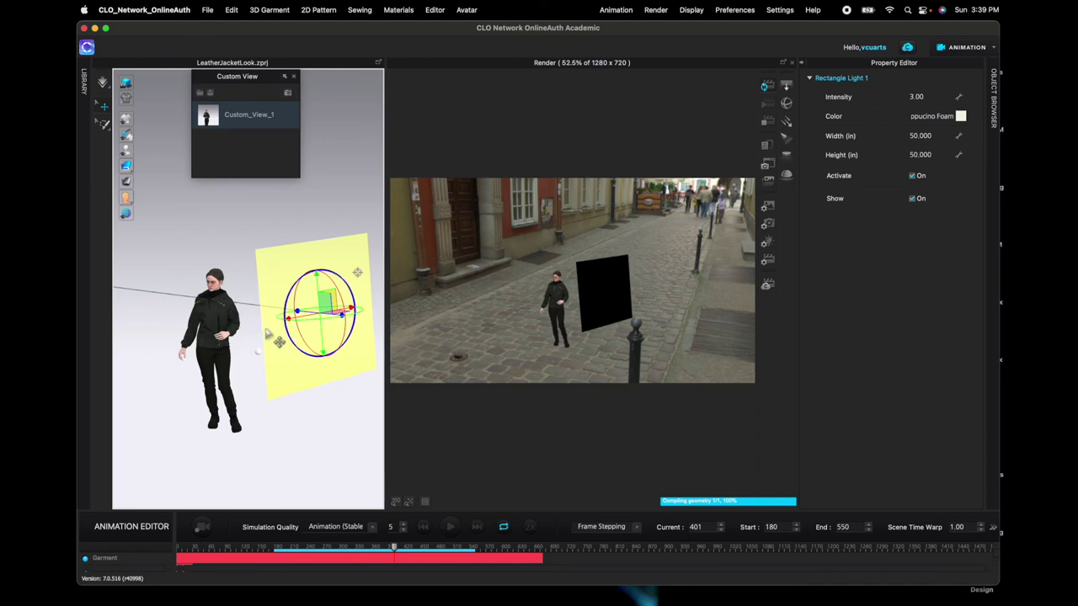
click(243, 118)
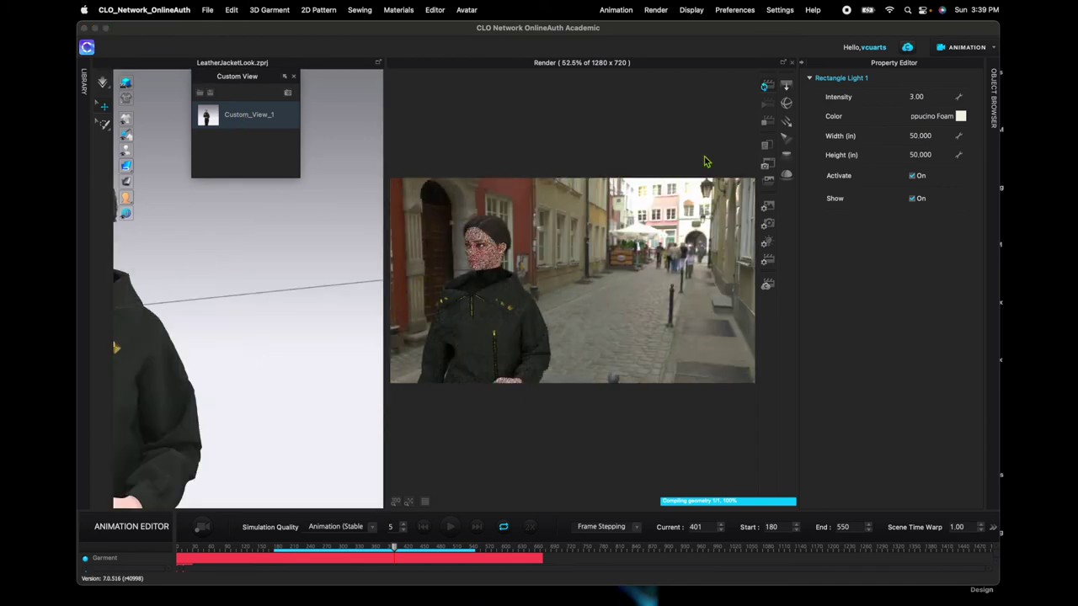
Step: Refresh the render preview, turn off Rectangle Light 1's Show option and stop the render
click(768, 87)
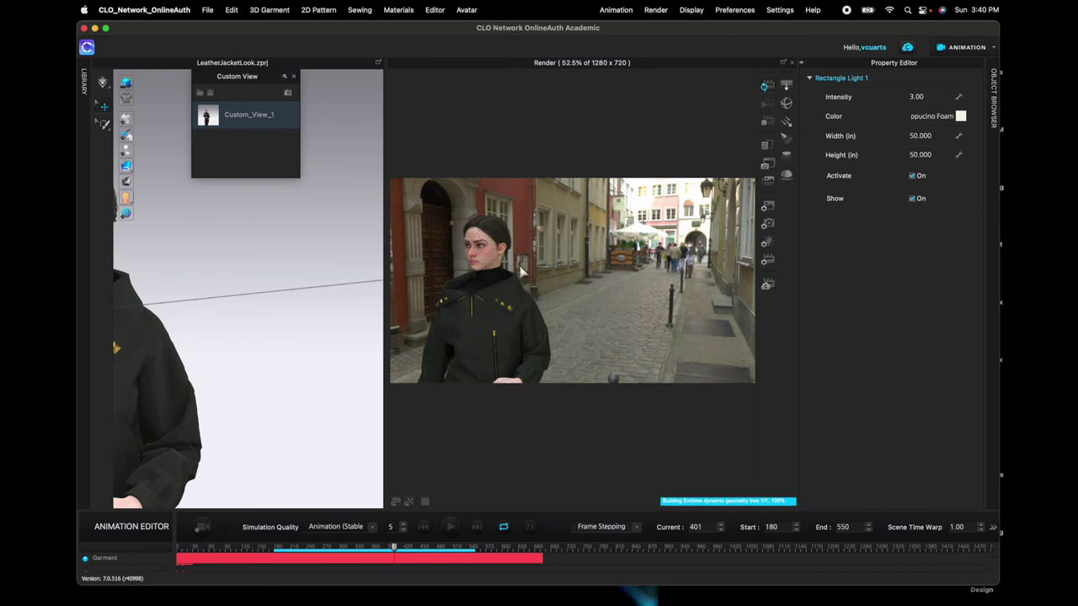
click(912, 199)
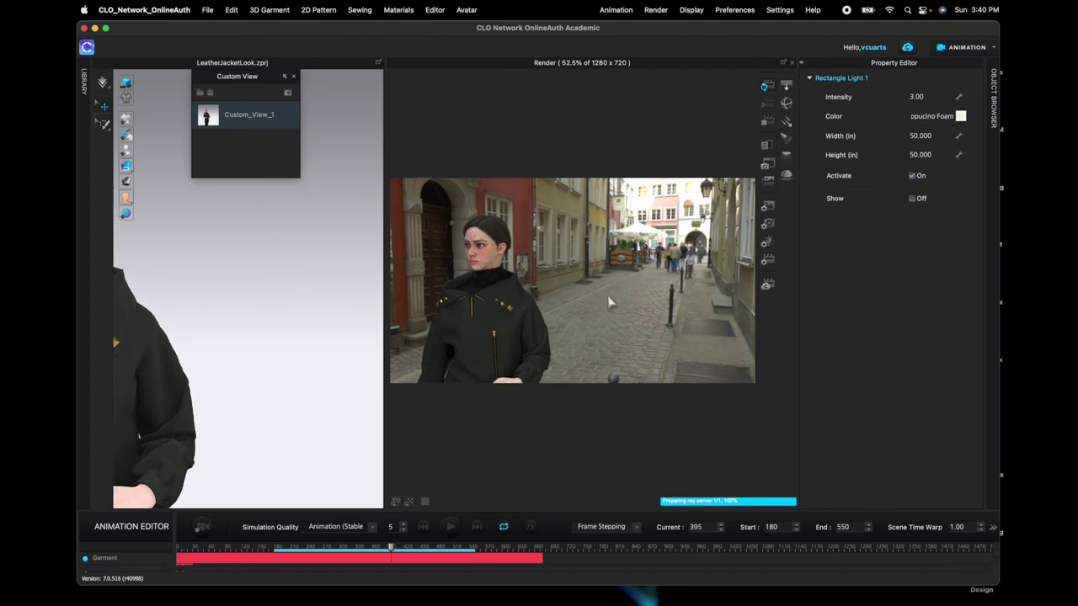
click(765, 124)
Step: Set the current animation frame to 180 and scrub the playhead to frame 181
click(704, 528)
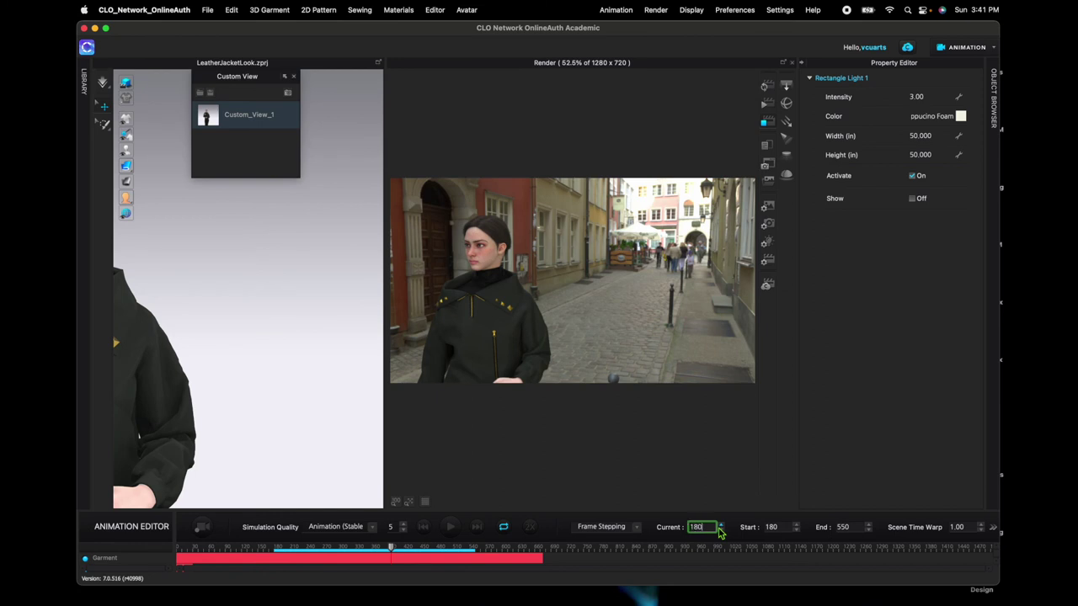
text(180)
key(Return)
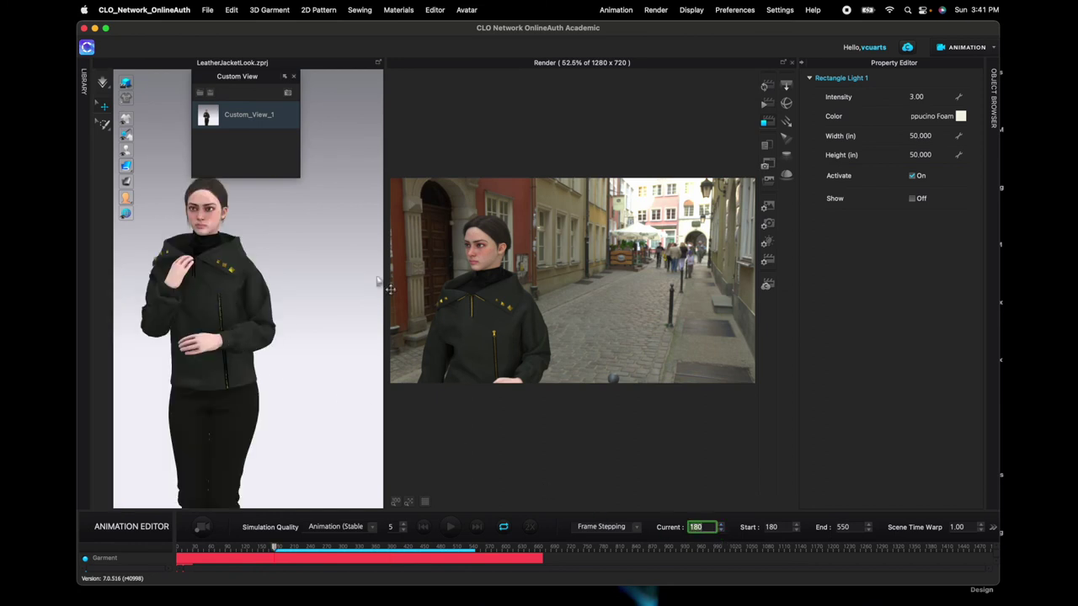
drag(283, 549, 275, 548)
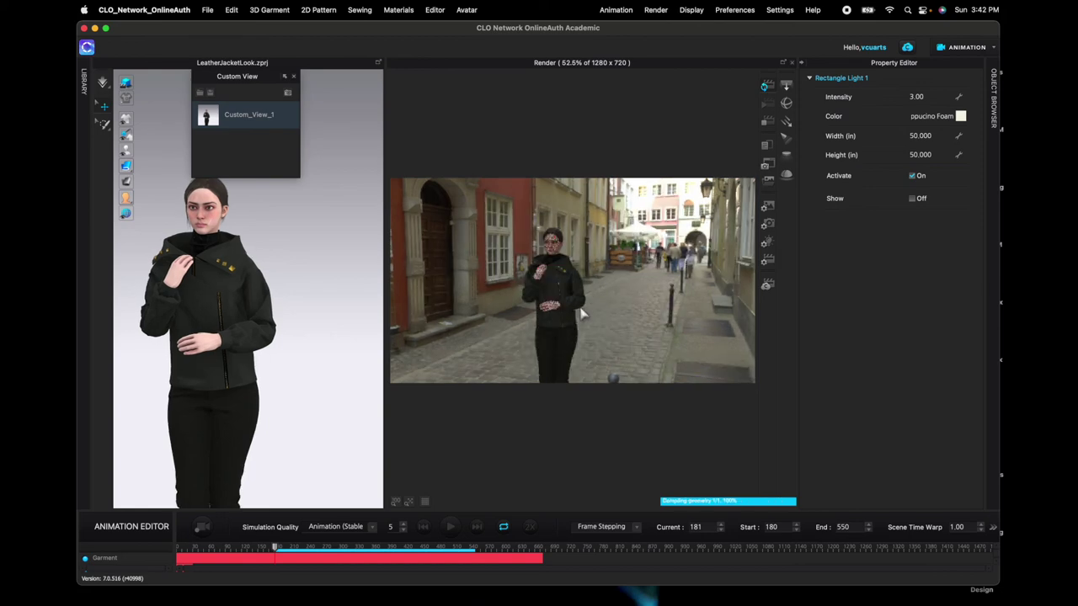
Step: Set the camera's field of view to 24, reframe the avatar and save the framing as a custom view
right_drag(617, 295, 577, 310)
click(768, 225)
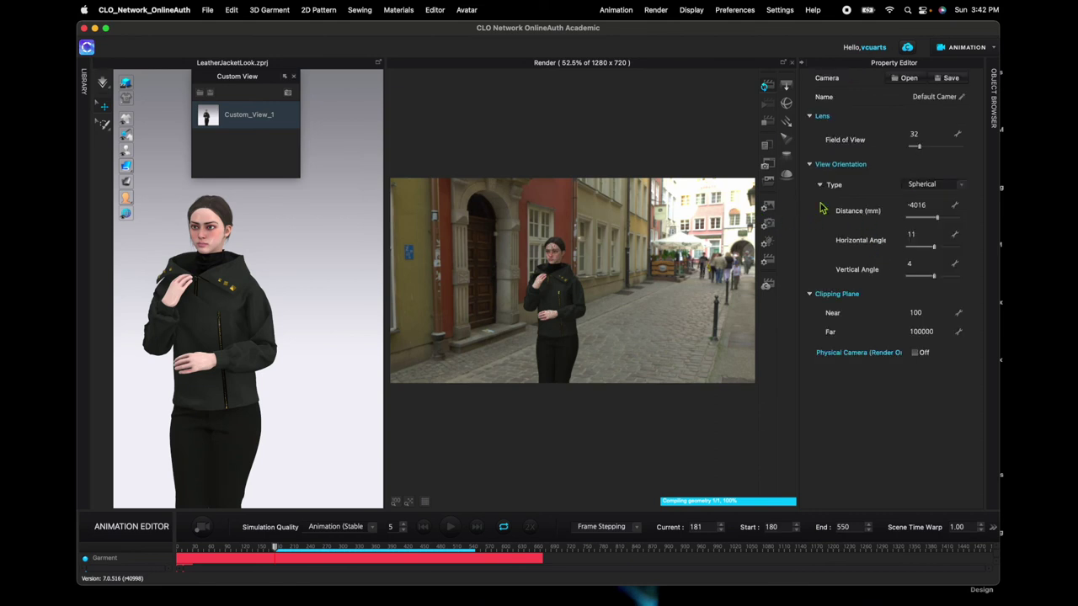
drag(922, 152, 915, 153)
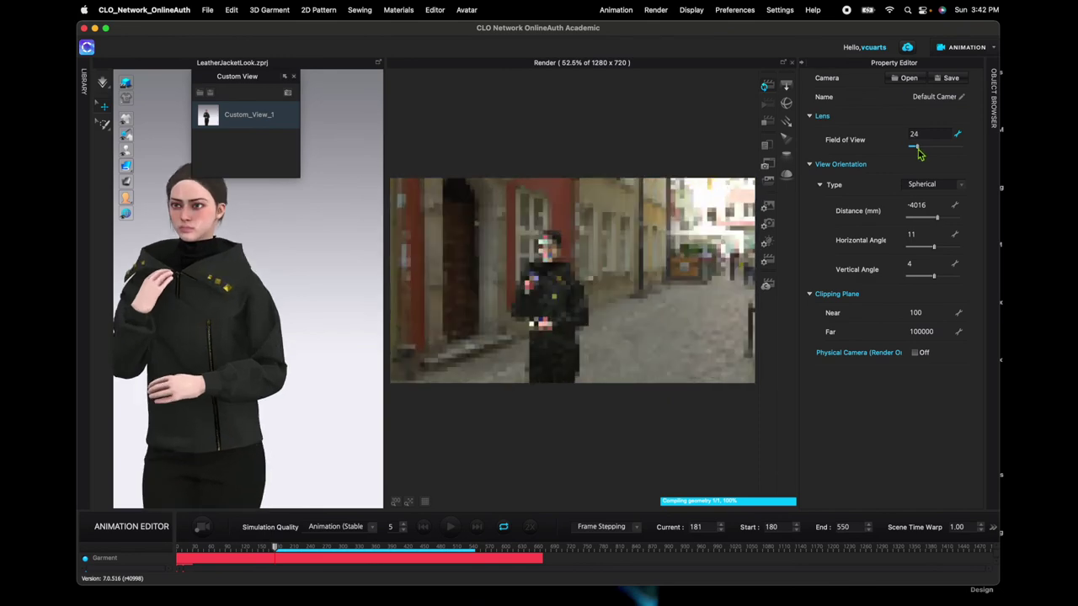
middle_drag(365, 349, 314, 324)
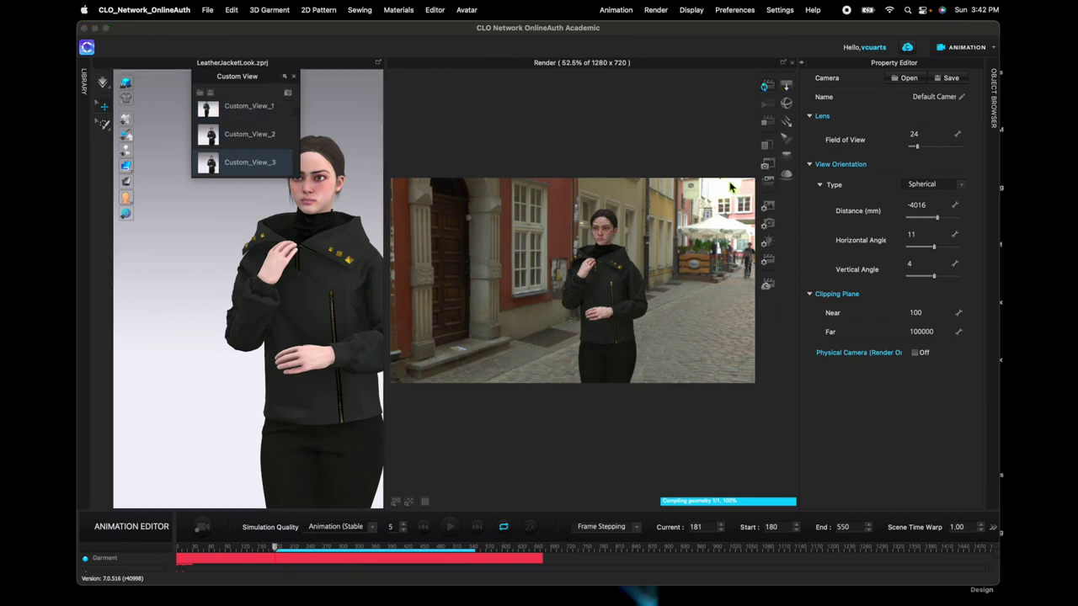
Step: Scrub the animation to frames 408, 418 and 549 and restart the render preview to check the avatar's framing
click(477, 552)
click(399, 551)
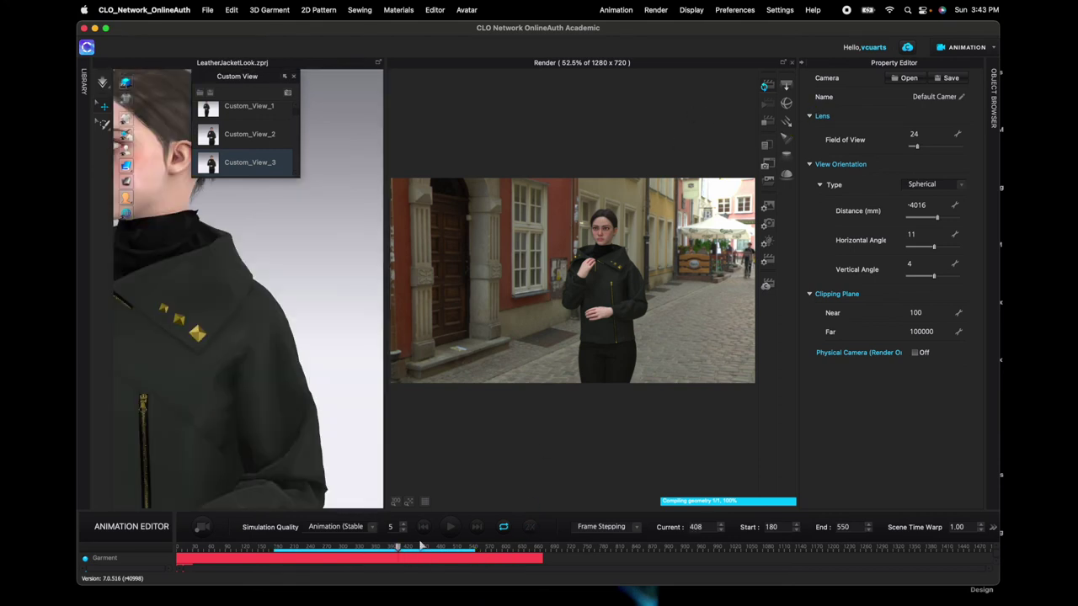
click(405, 552)
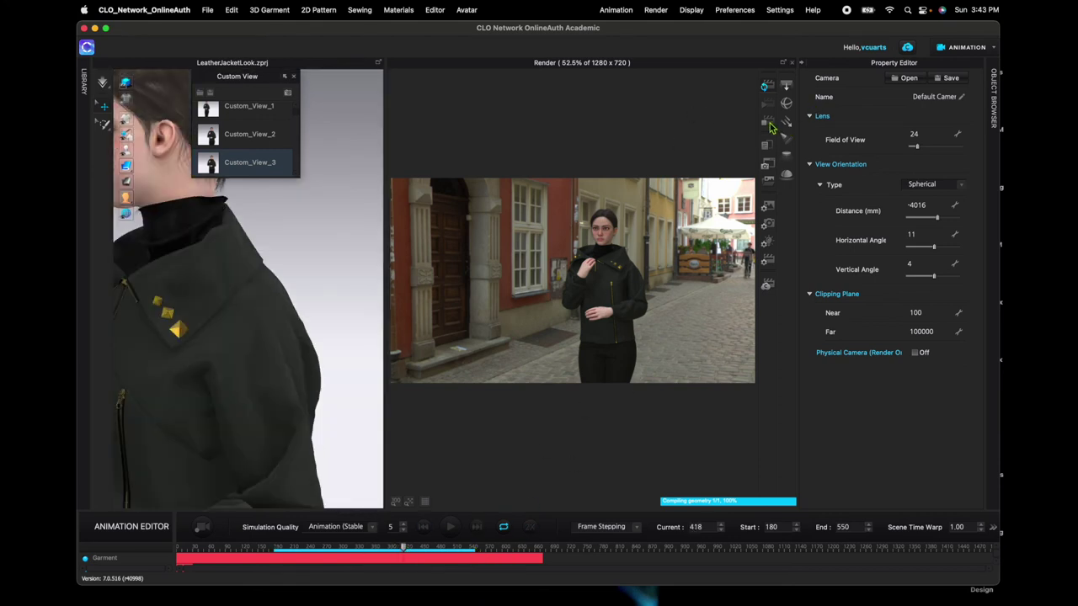
click(767, 86)
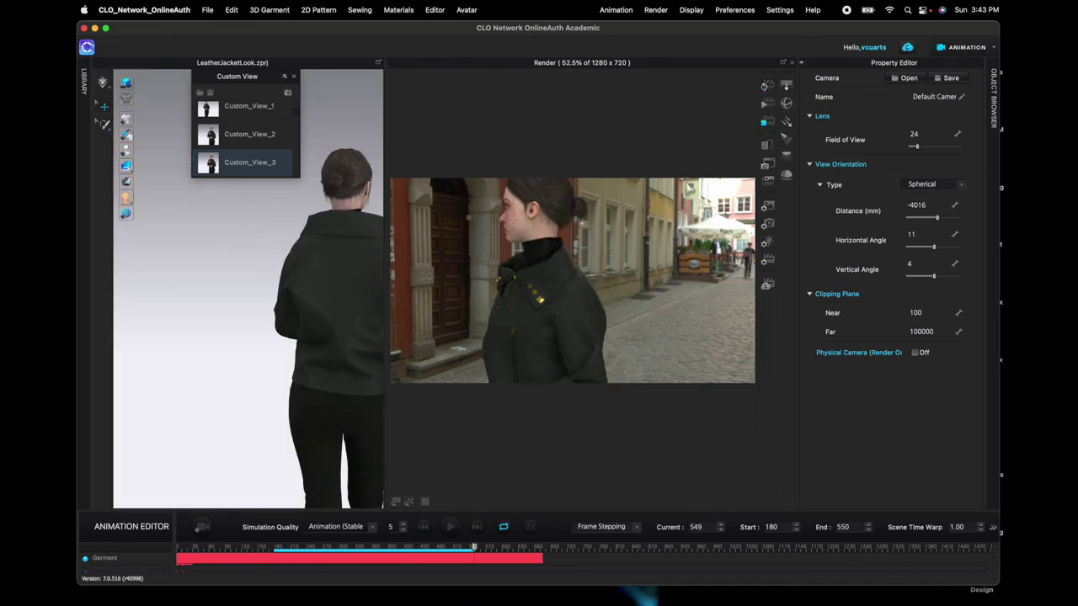
click(765, 88)
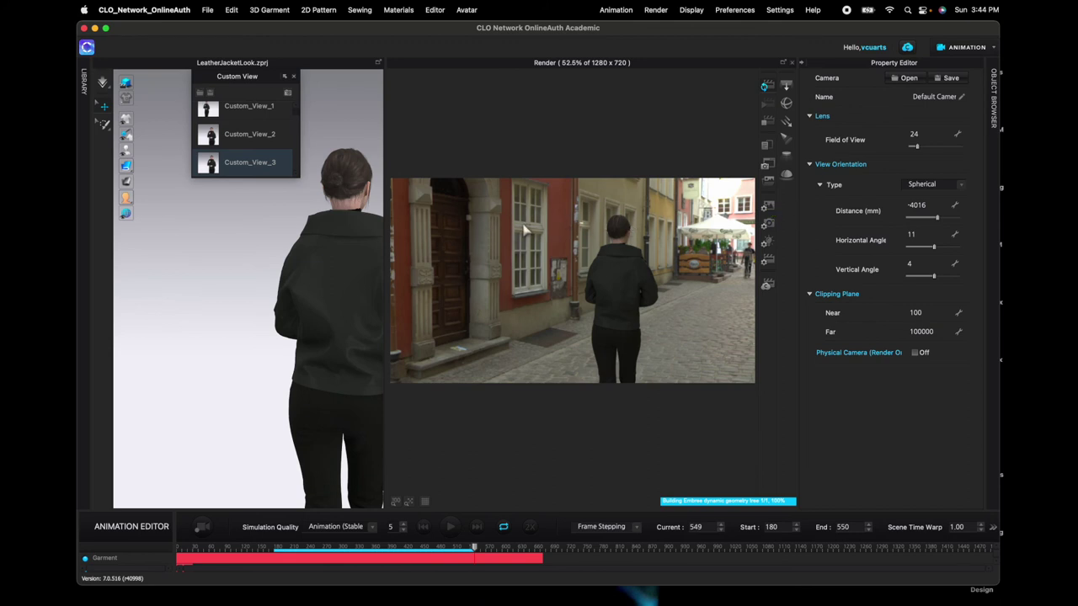
Step: Check the available render engine and set the render's noise threshold to 0.014
click(768, 264)
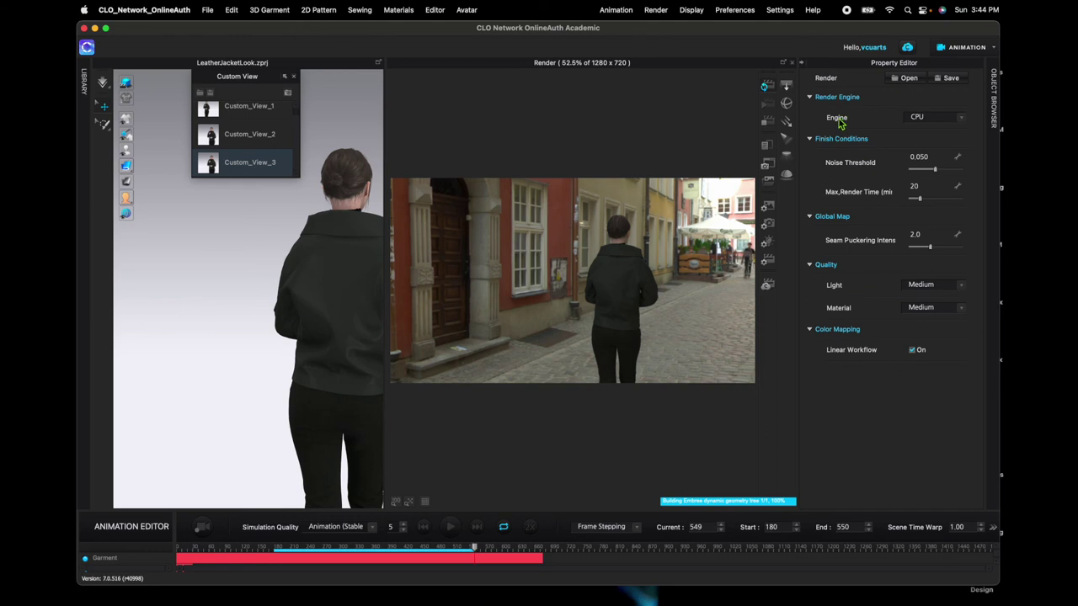
click(963, 120)
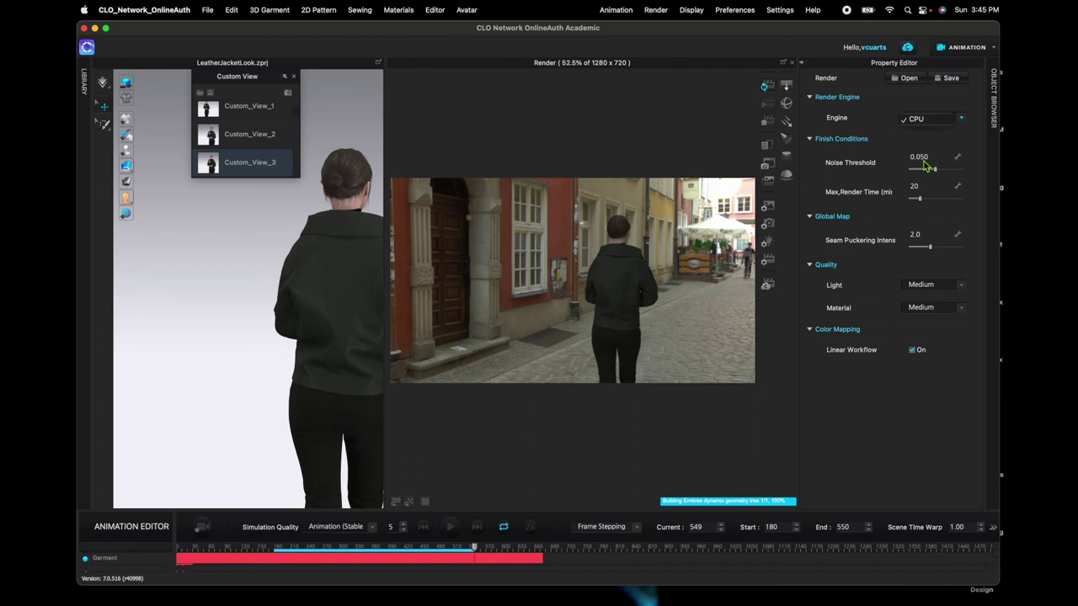
click(923, 160)
text(.02)
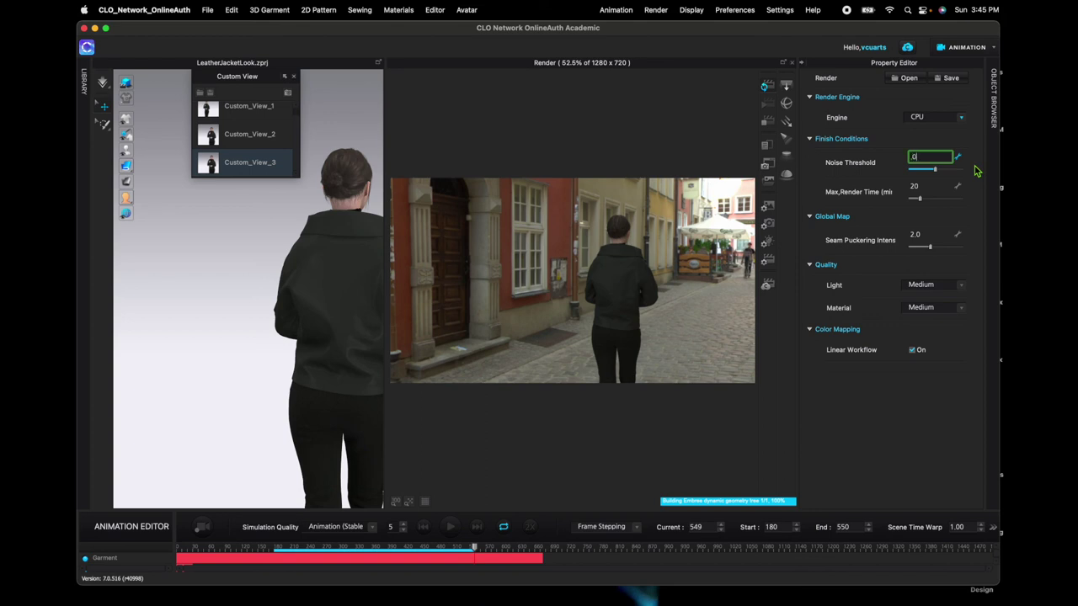
text(14)
key(Return)
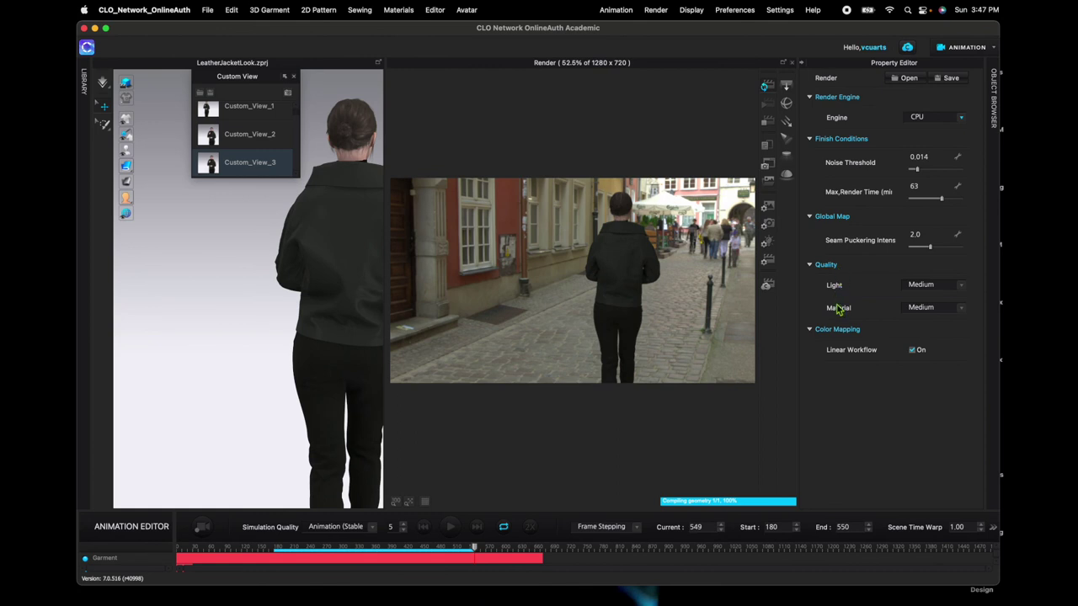
Step: Set both the light quality and the material quality of the render to High
click(962, 288)
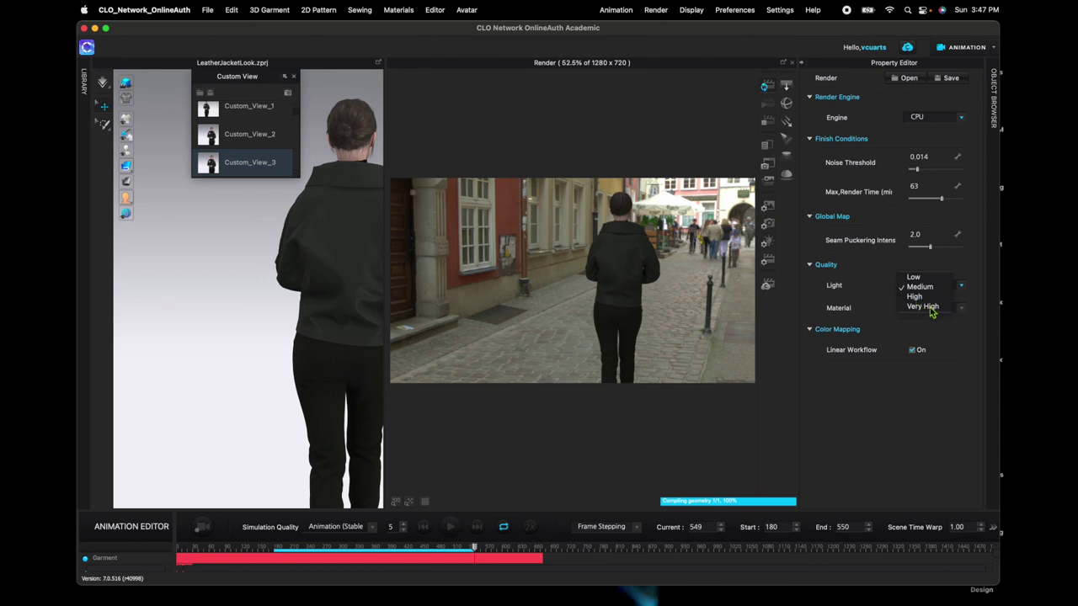
click(881, 296)
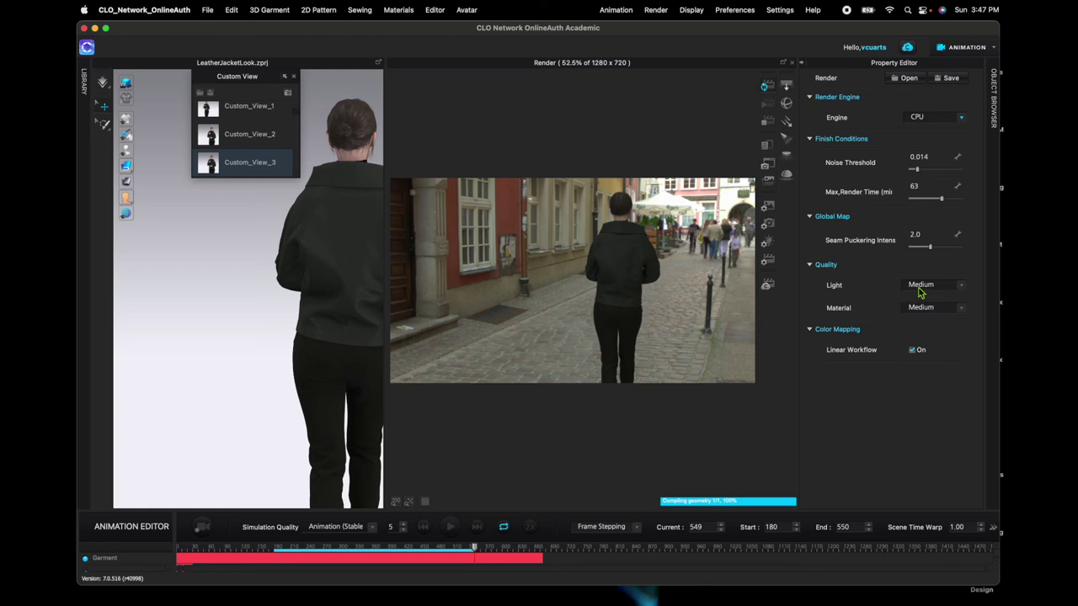
click(957, 289)
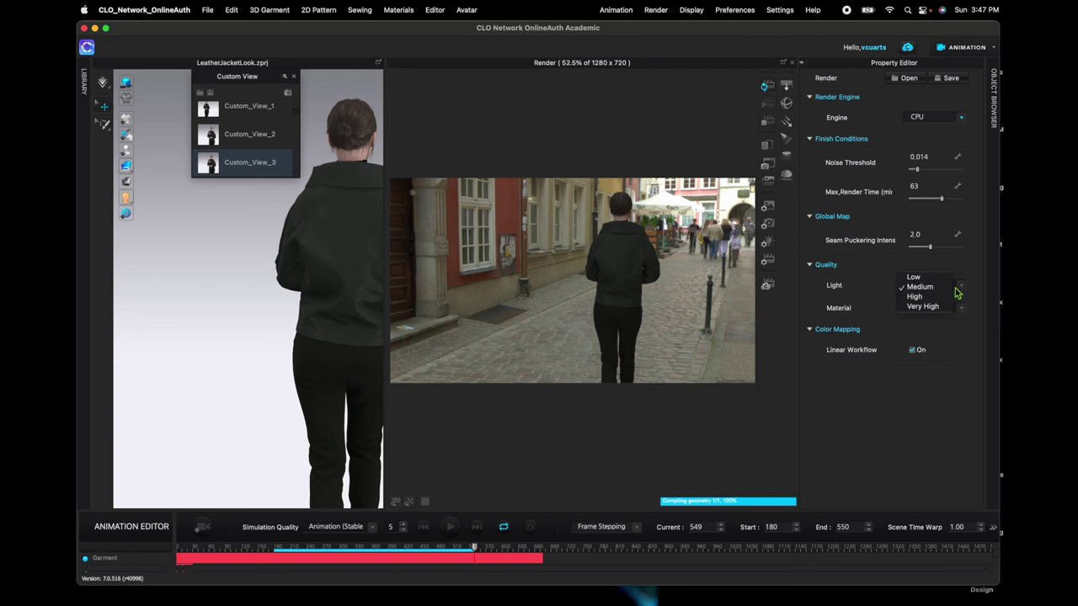
click(878, 287)
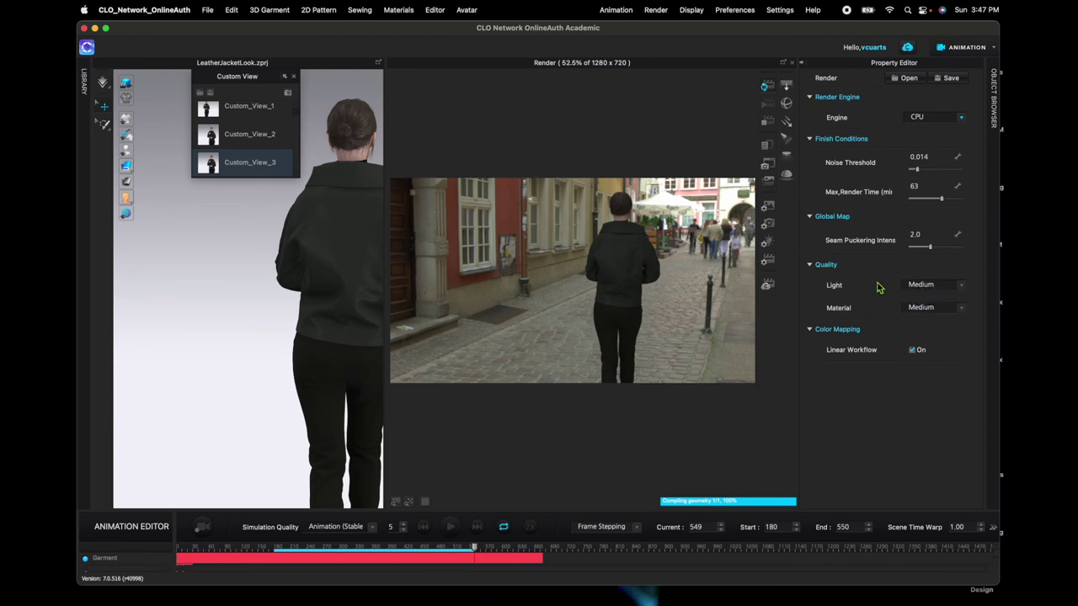
click(921, 285)
click(917, 295)
click(922, 308)
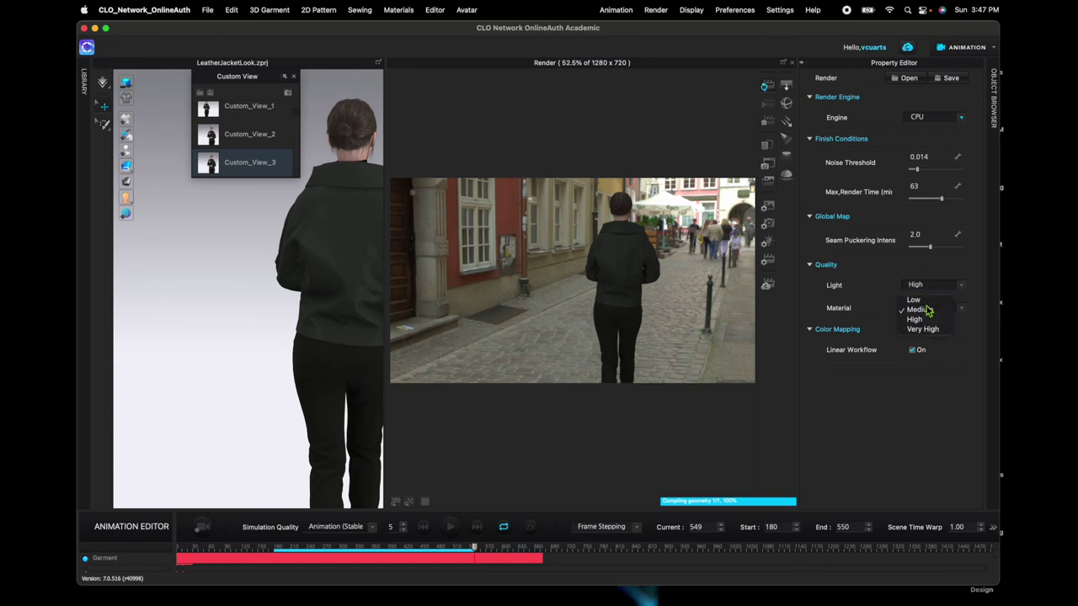
click(927, 320)
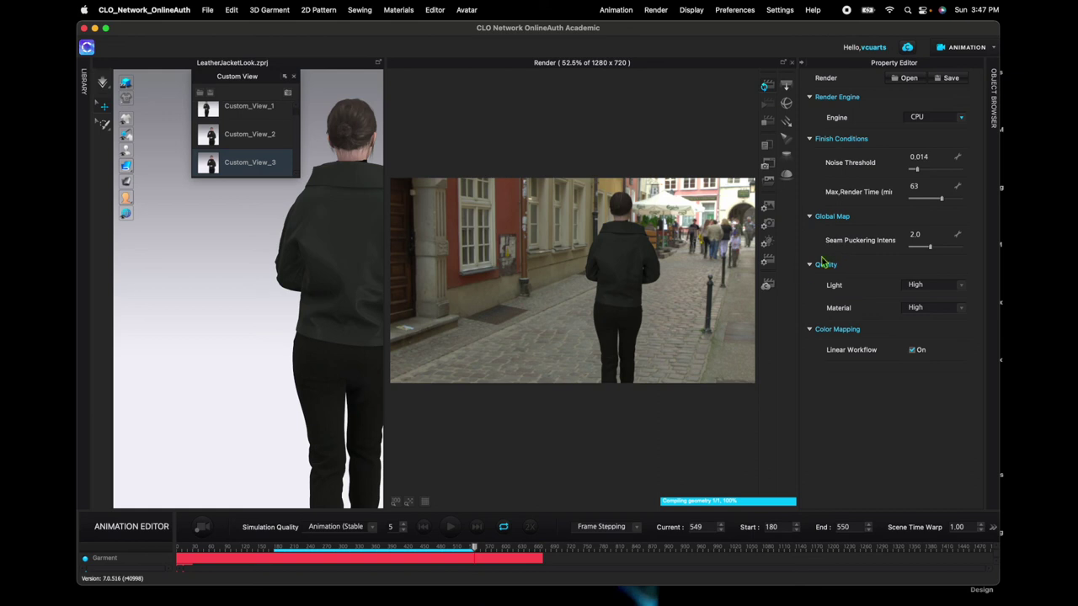
Step: Set the animation render's image size to 1280 x 720 and its resolution to 1000 ppi
click(768, 228)
click(773, 211)
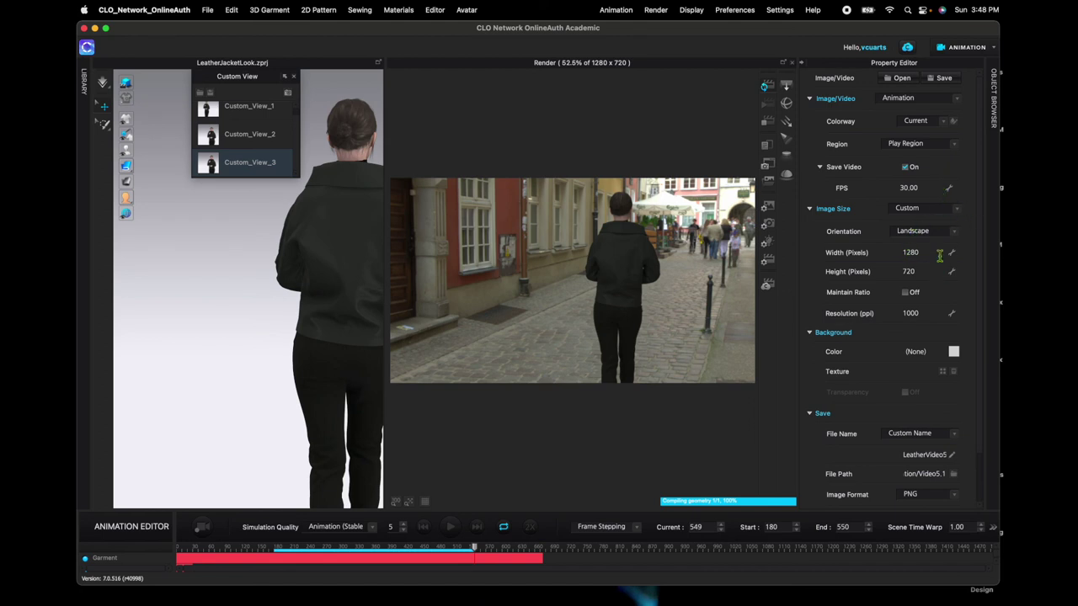
click(953, 209)
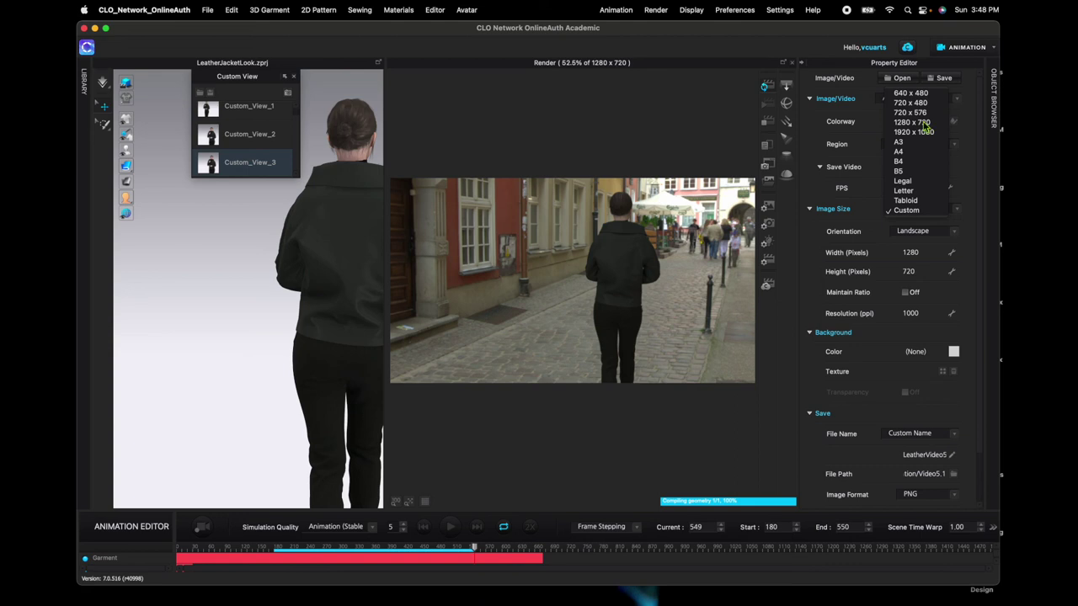
click(914, 122)
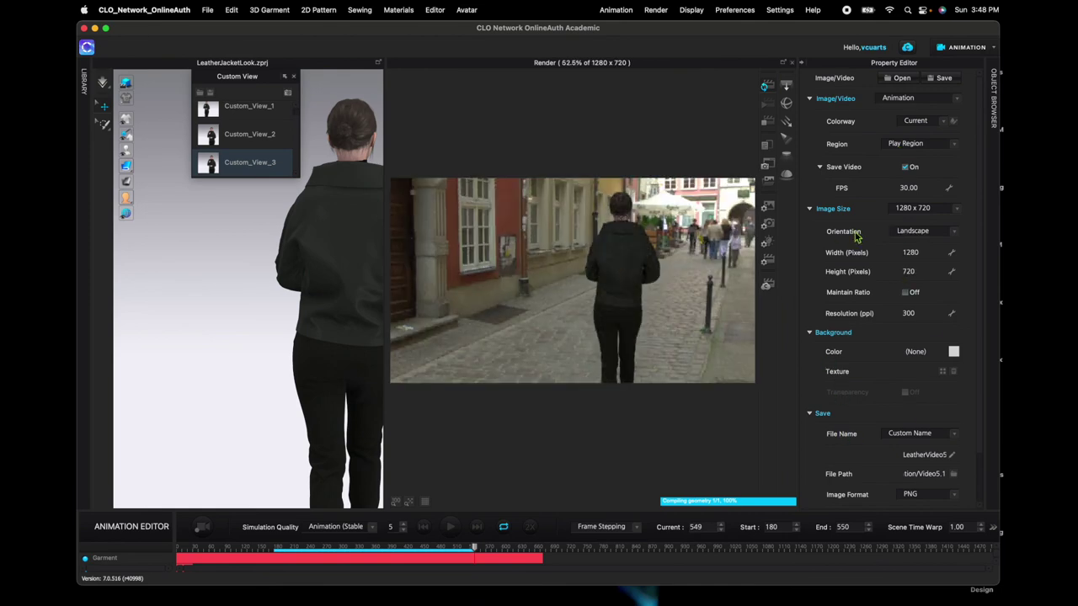
click(771, 262)
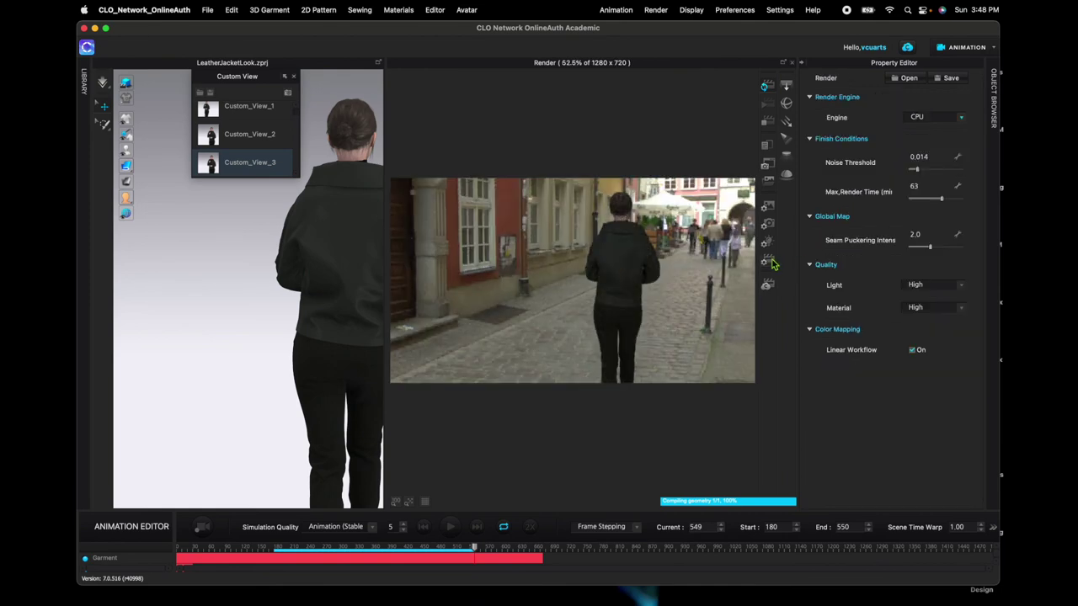
click(771, 212)
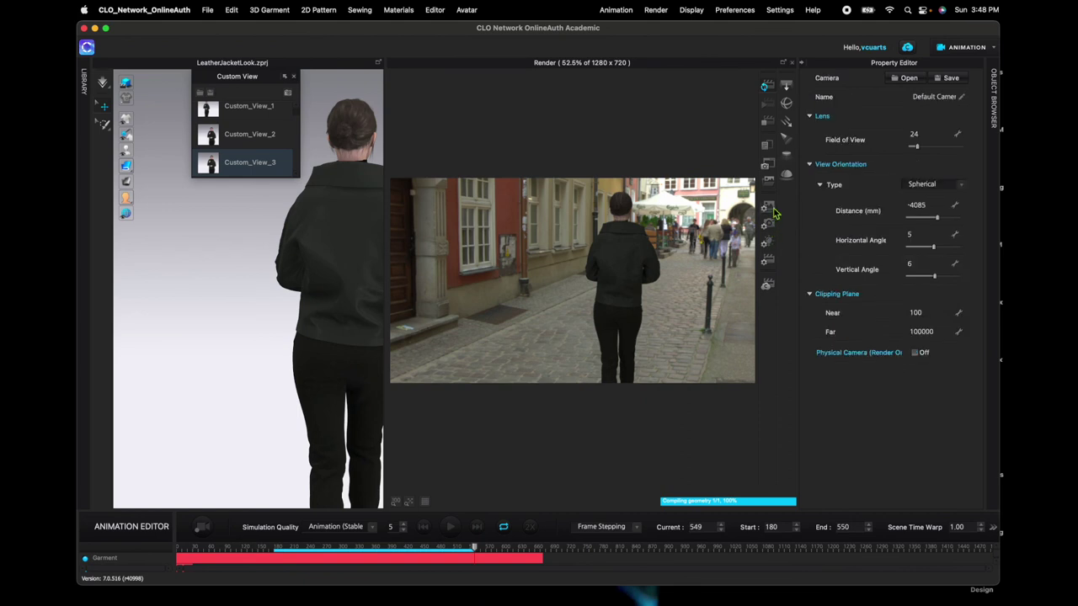
click(771, 207)
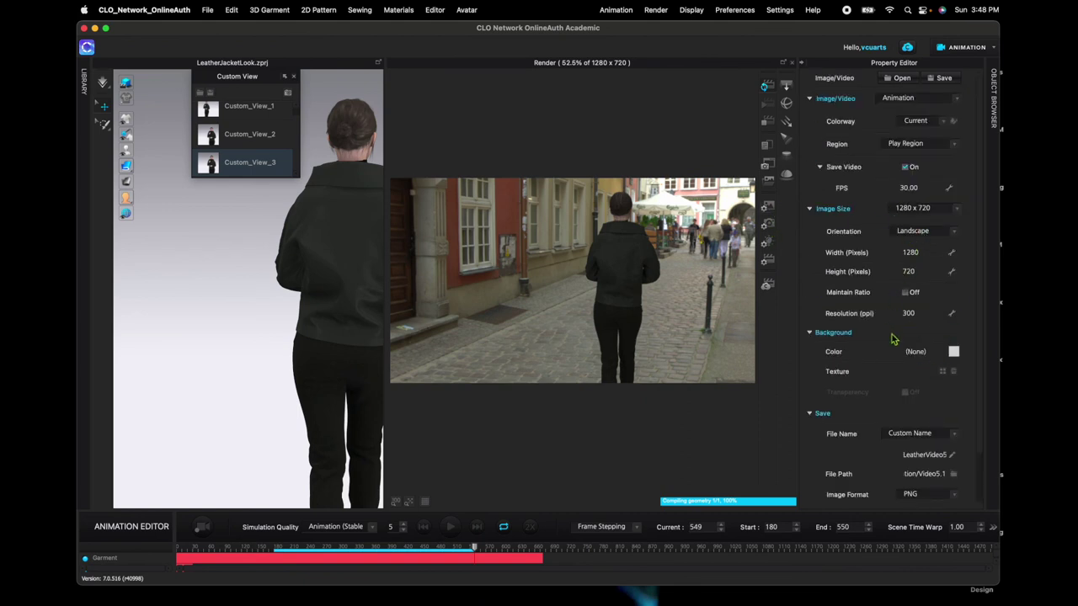
click(916, 316)
text(100)
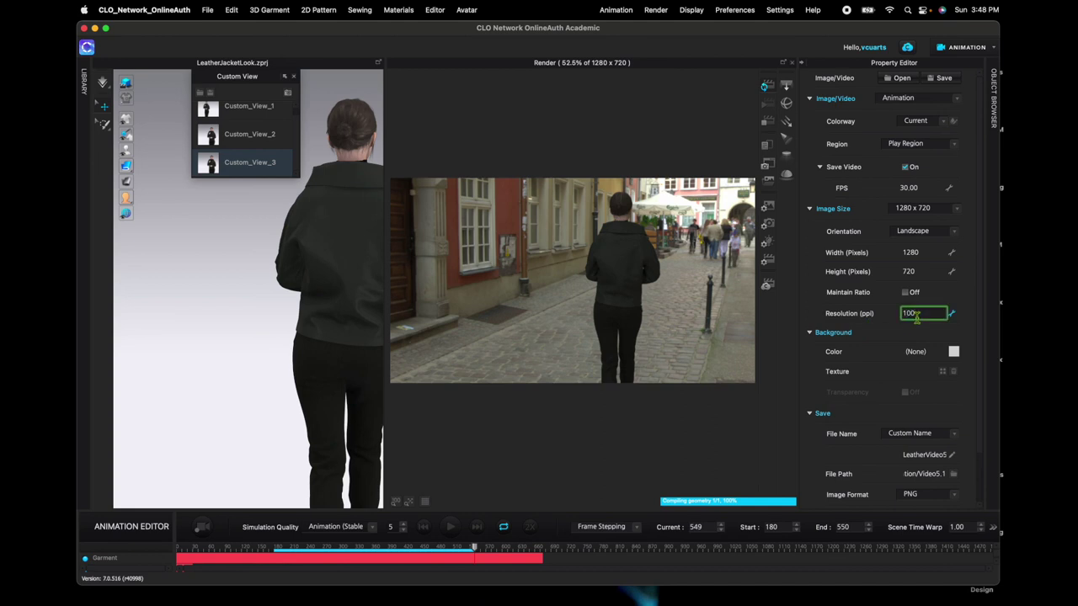
text(0)
key(Return)
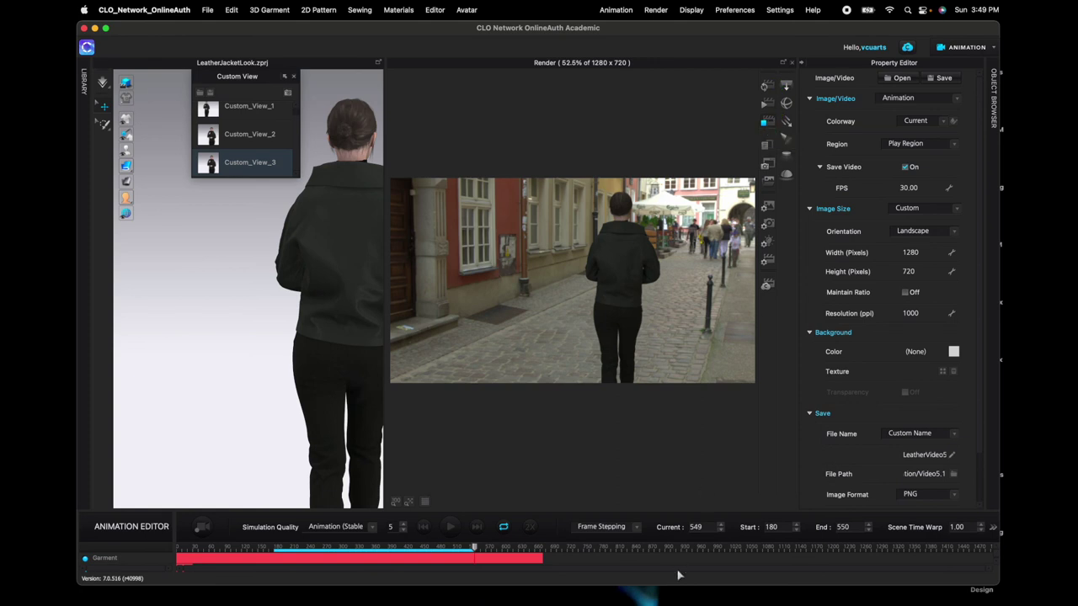
Step: Start the final render of the animation's play region
mouse_move(678, 600)
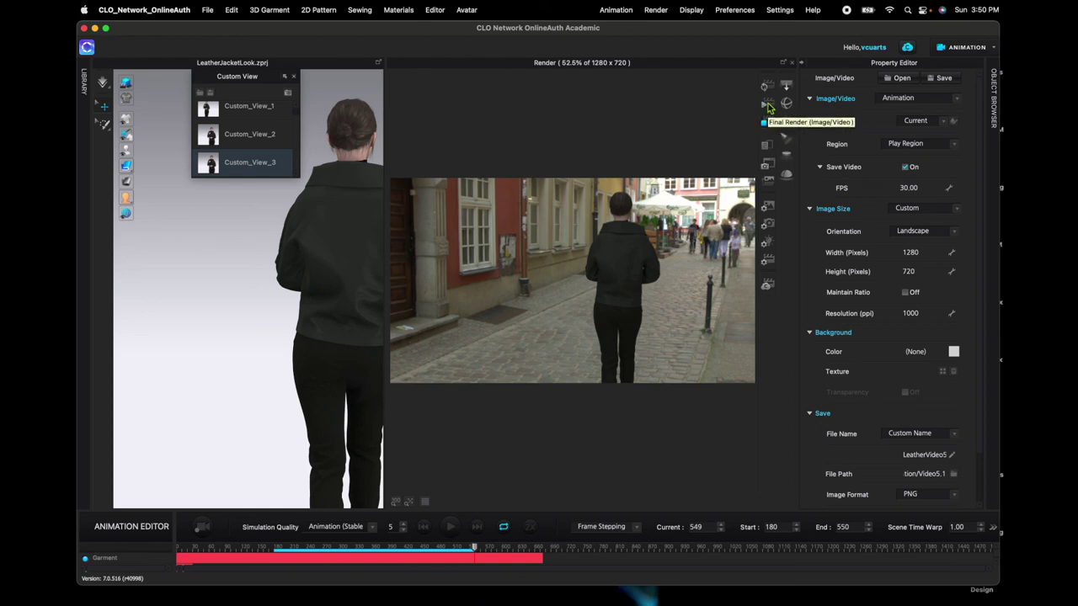
click(767, 105)
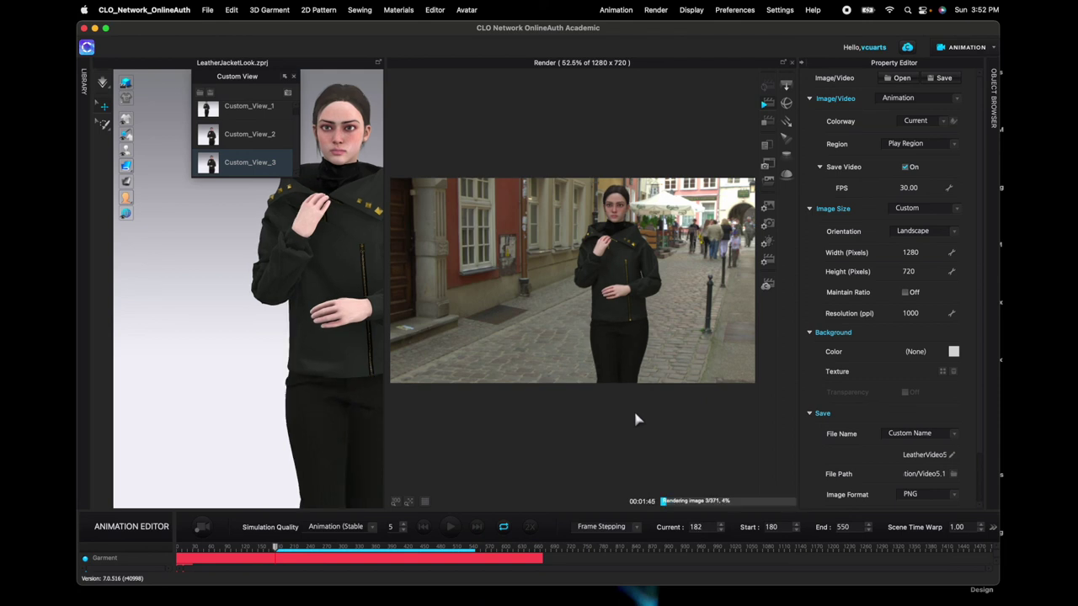
Step: Close the floating Custom View window and stop the running final render
mouse_move(435, 33)
mouse_down()
mouse_move(441, 115)
mouse_move(436, 36)
mouse_up()
click(293, 76)
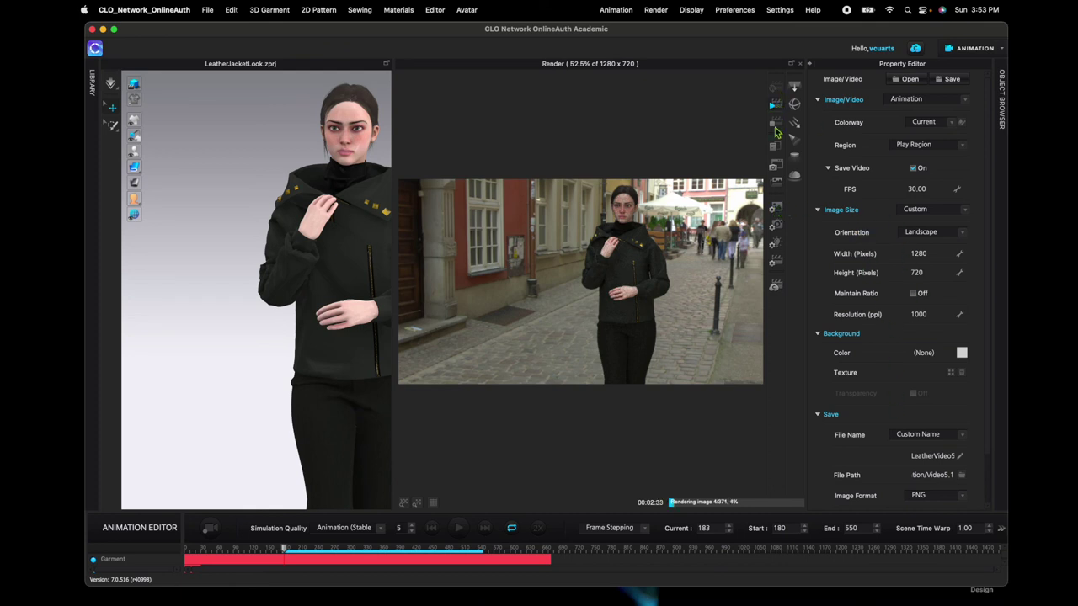
click(774, 125)
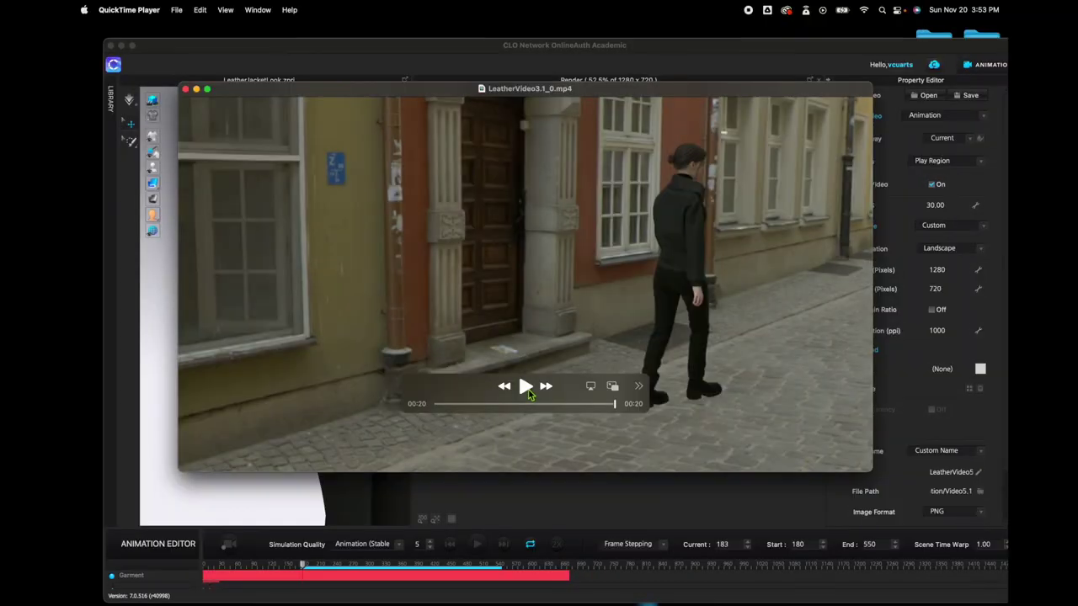
Step: Switch to QuickTime Player and enlarge and reposition the LeatherVideo3.1_0.mp4 window
key(super+equal)
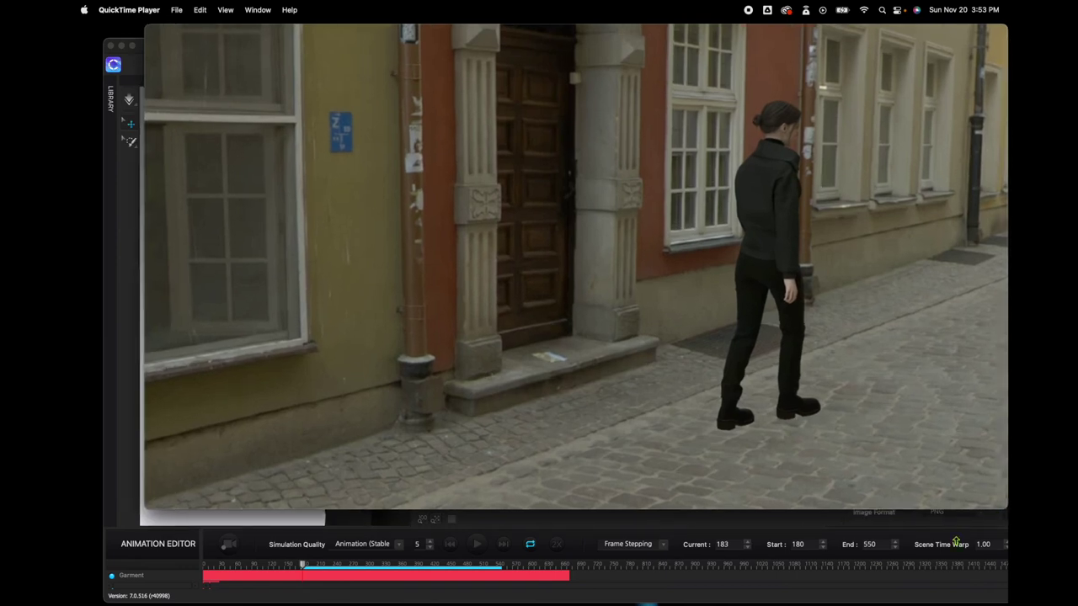
drag(967, 477, 961, 603)
drag(816, 33, 773, 42)
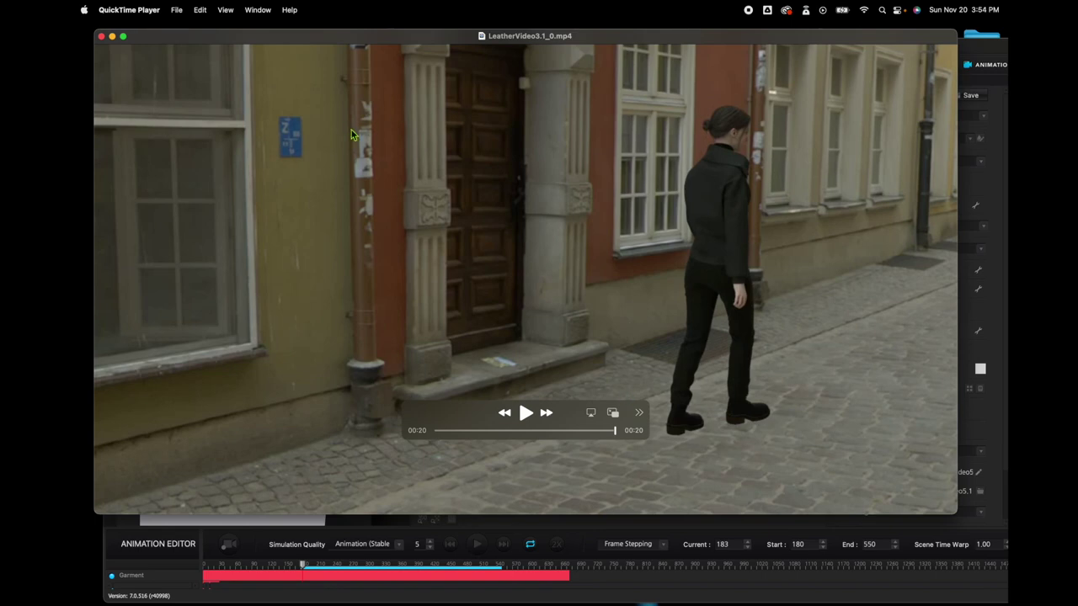
drag(735, 37, 712, 43)
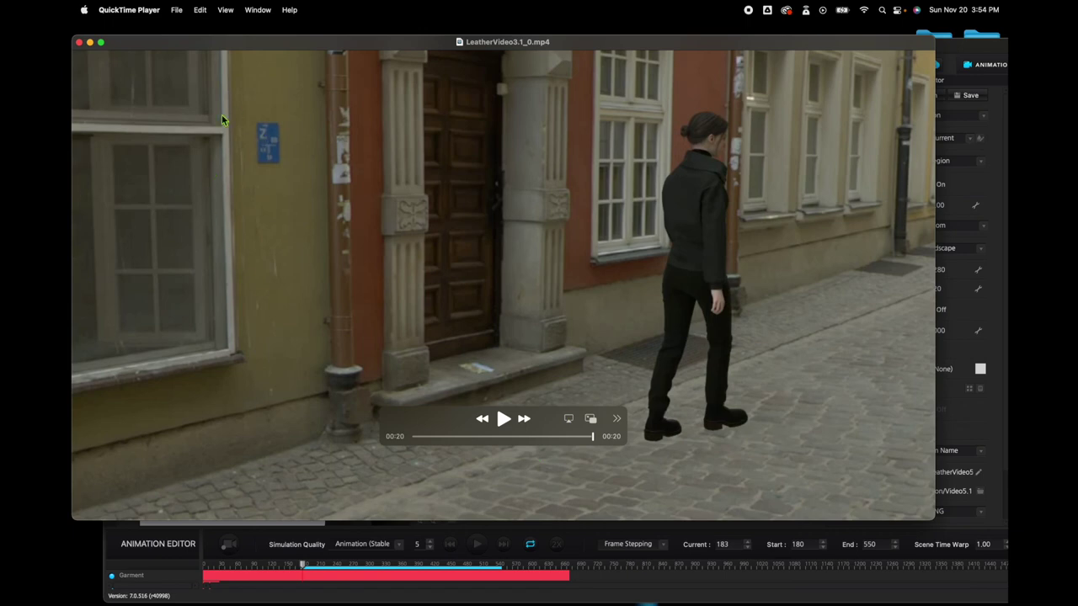
Step: Play, rewind and pause LeatherVideo3.1_0.mp4 to examine the jacket's look and movement in the finished render
click(504, 419)
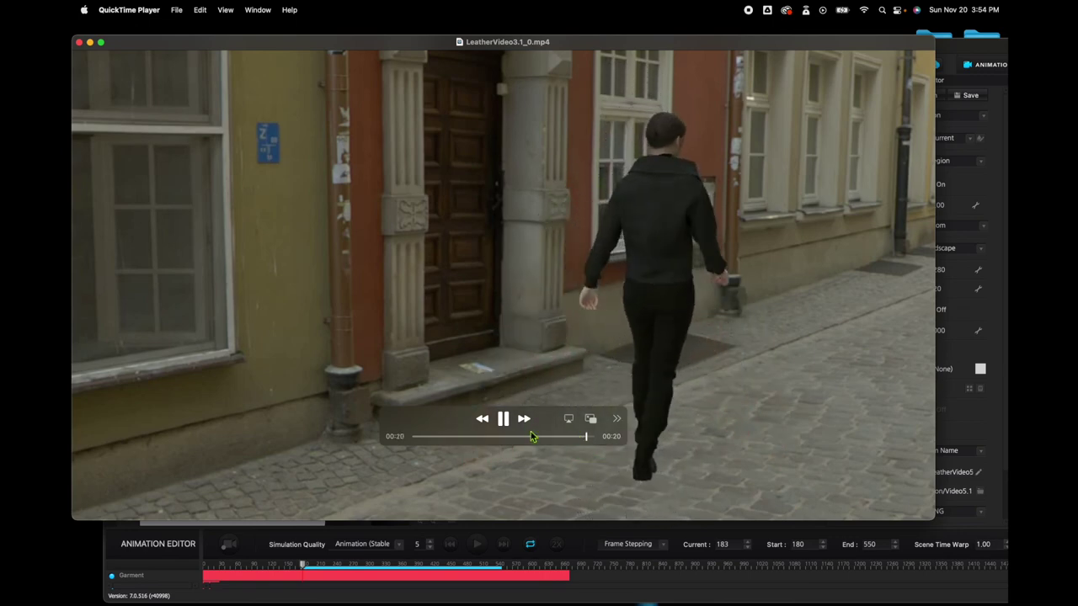
click(482, 420)
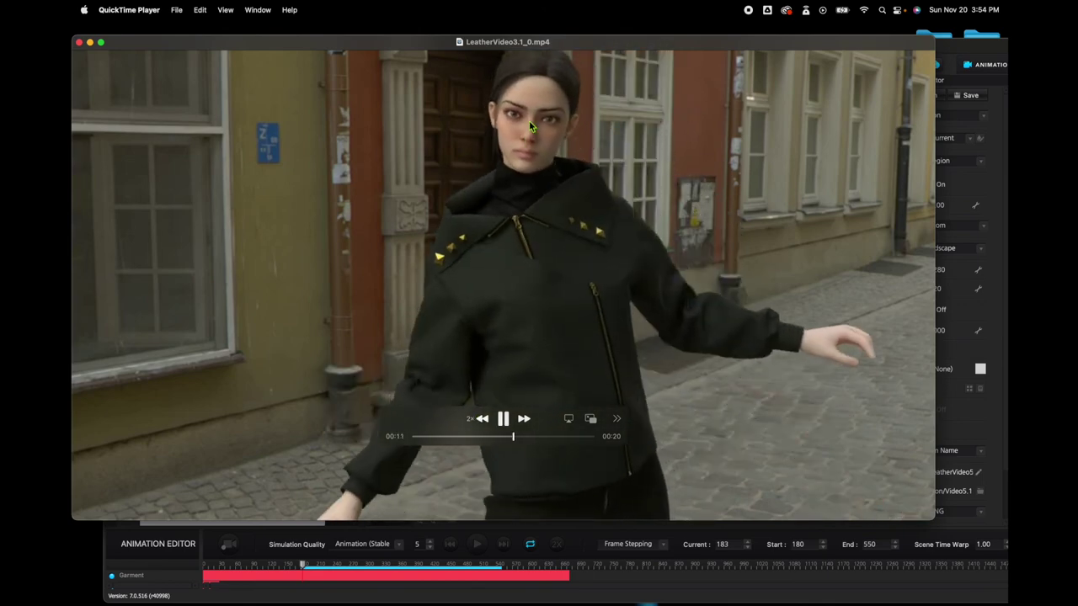
click(504, 420)
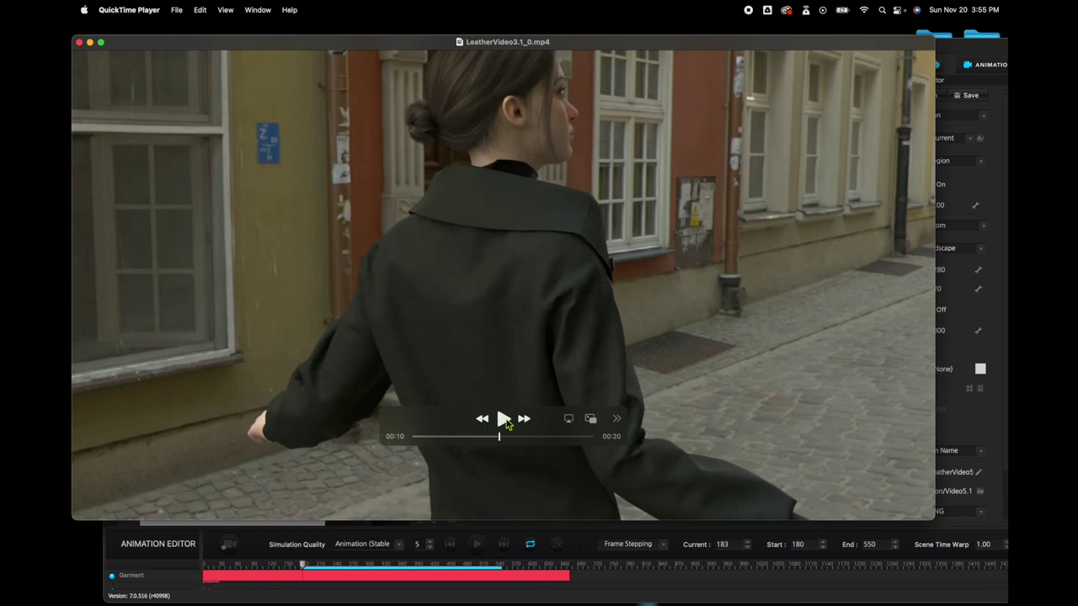
click(504, 419)
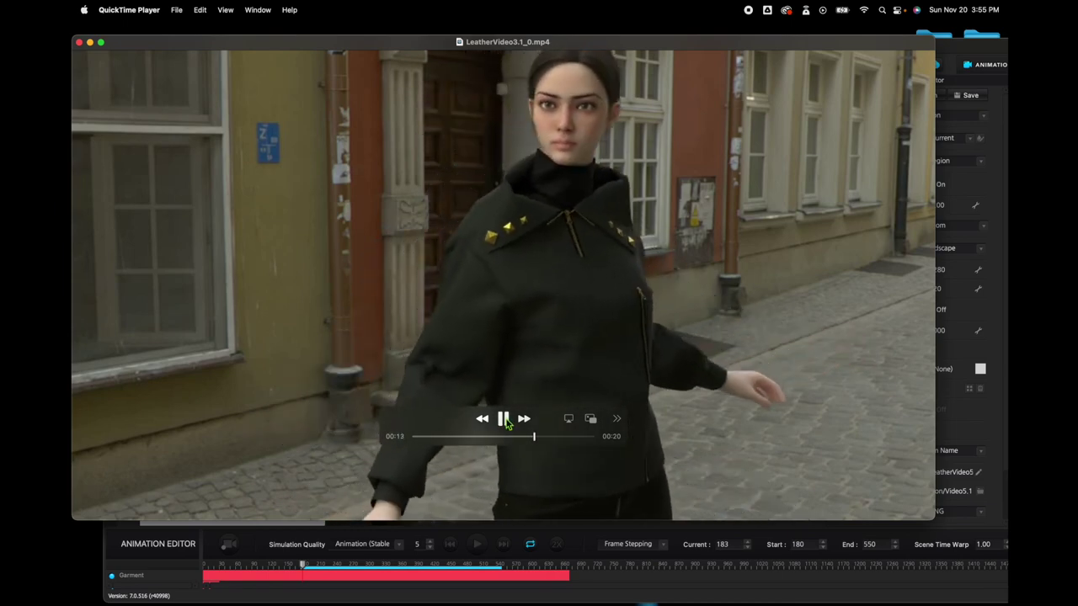
click(505, 421)
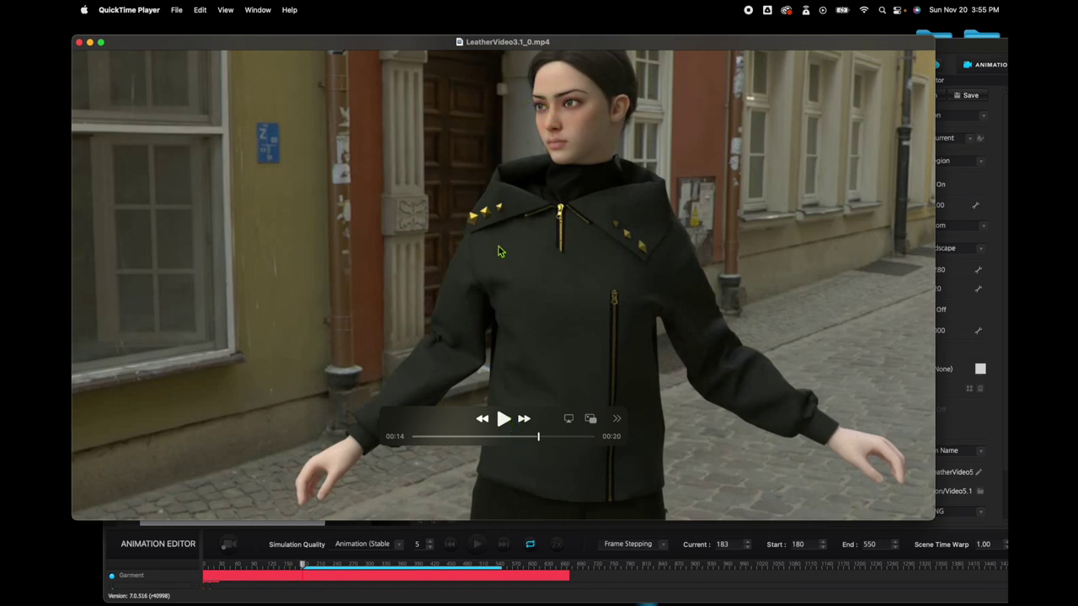
click(504, 420)
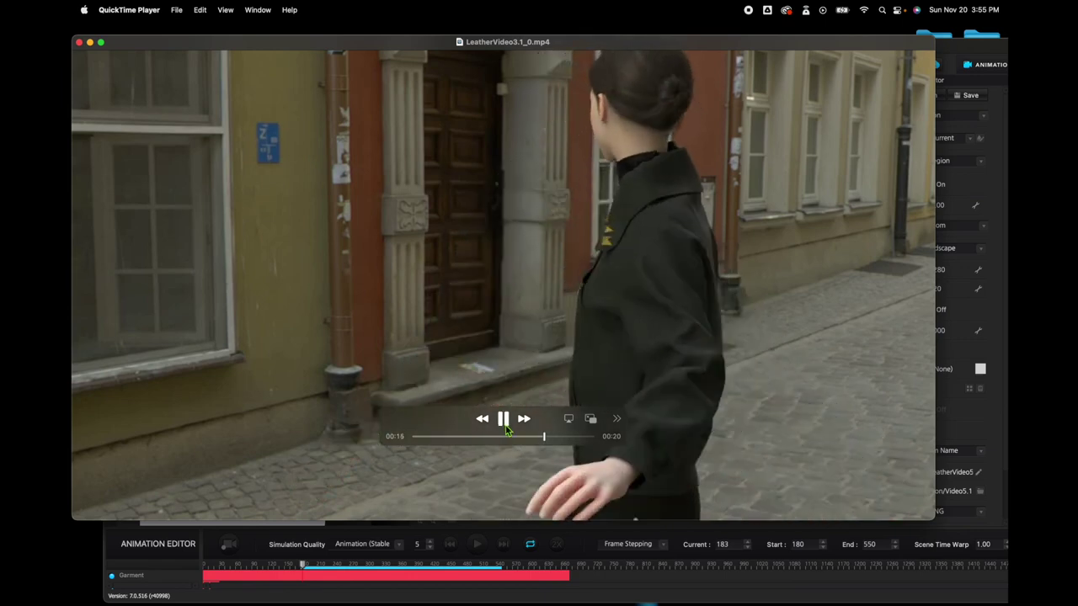